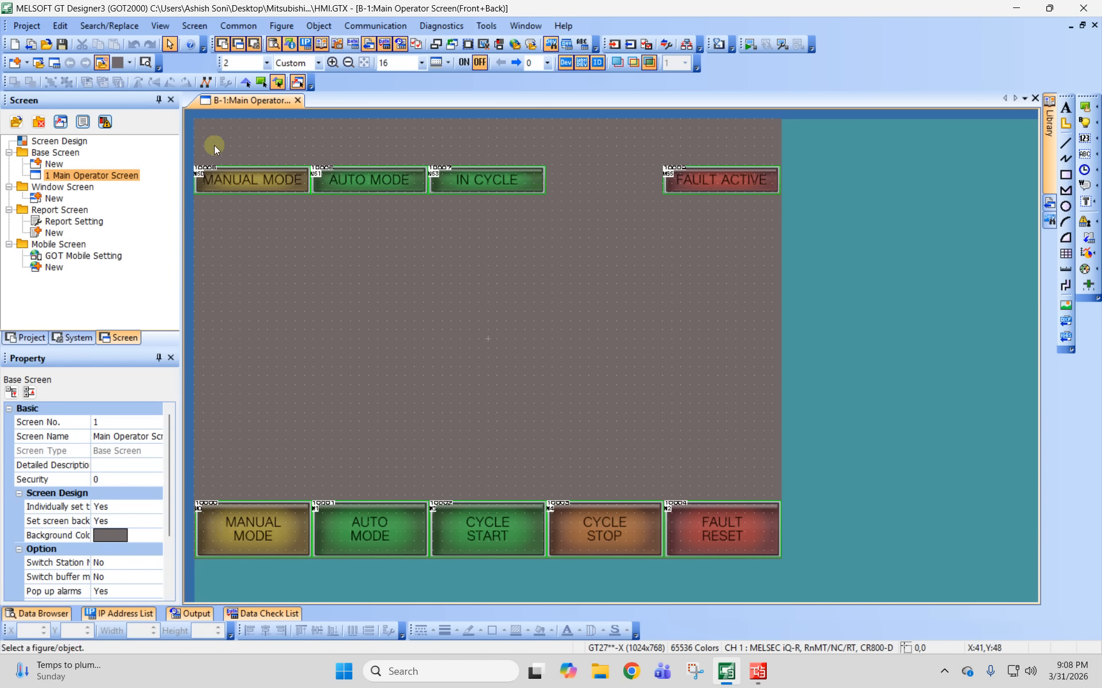
drag(185, 147, 785, 208)
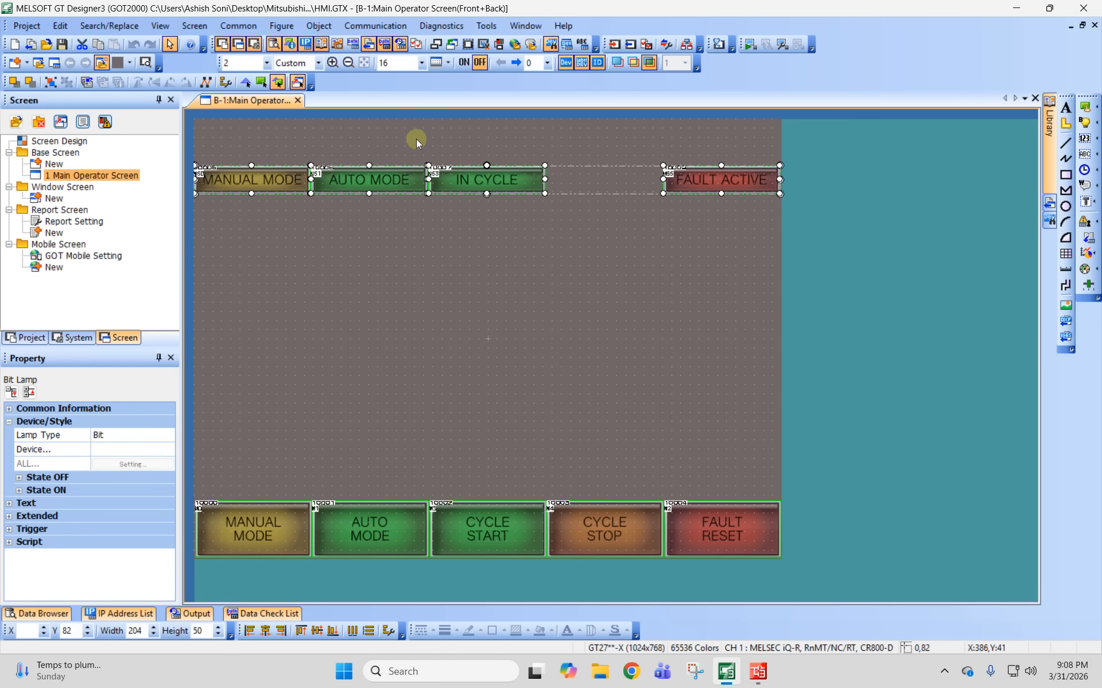
click(366, 232)
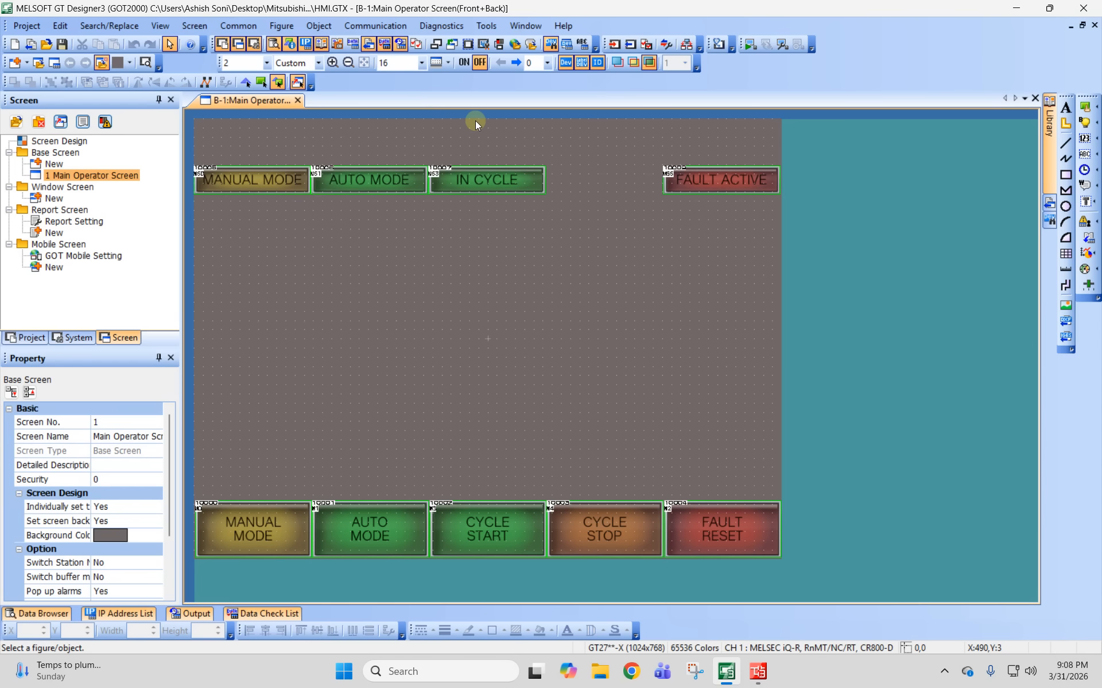
Create window screen 1 with the screen name Header.
click(54, 199)
double_click(54, 199)
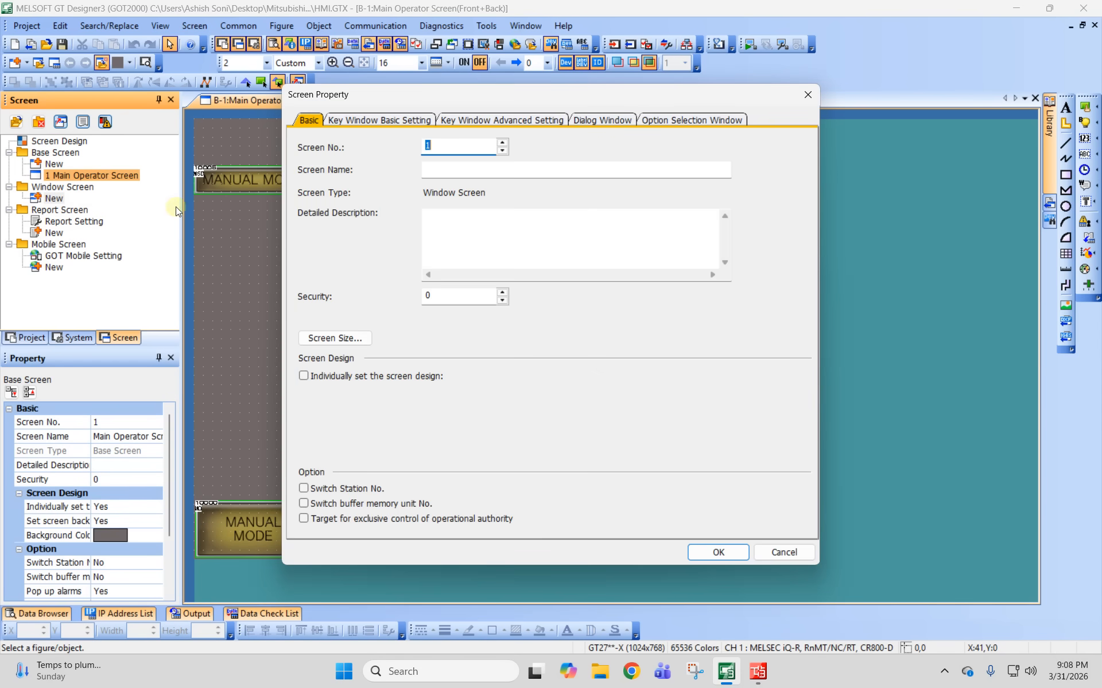
drag(498, 86, 673, 164)
click(636, 233)
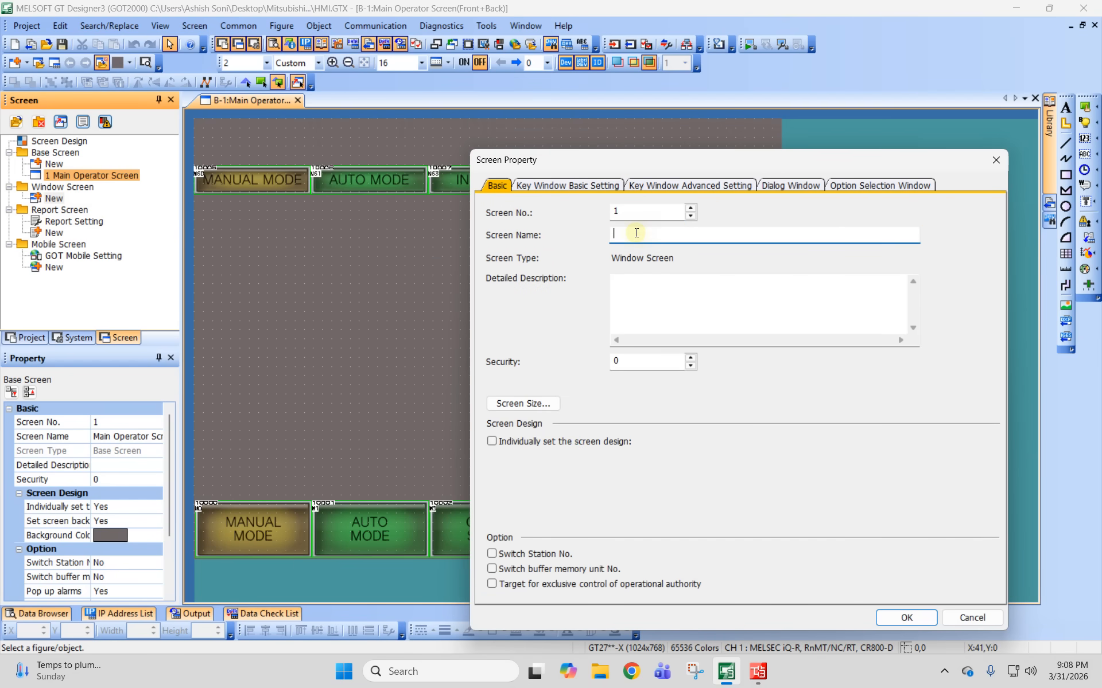
text(Header)
click(897, 620)
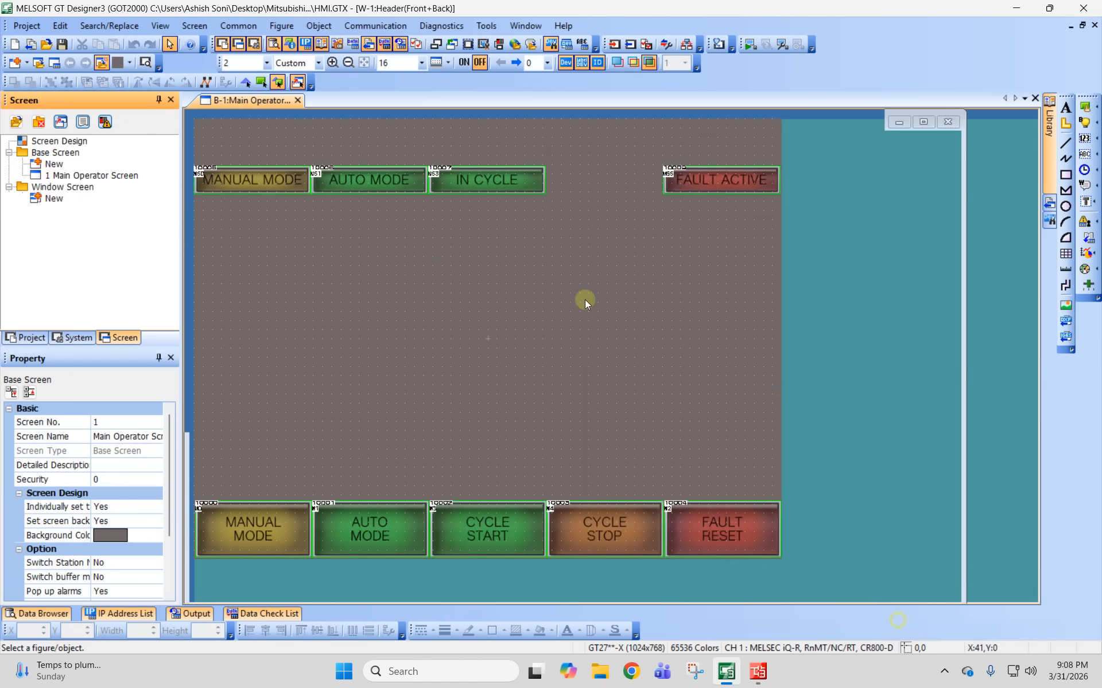
Resize the Header window screen to a short strip spanning the full screen width.
right_click(270, 162)
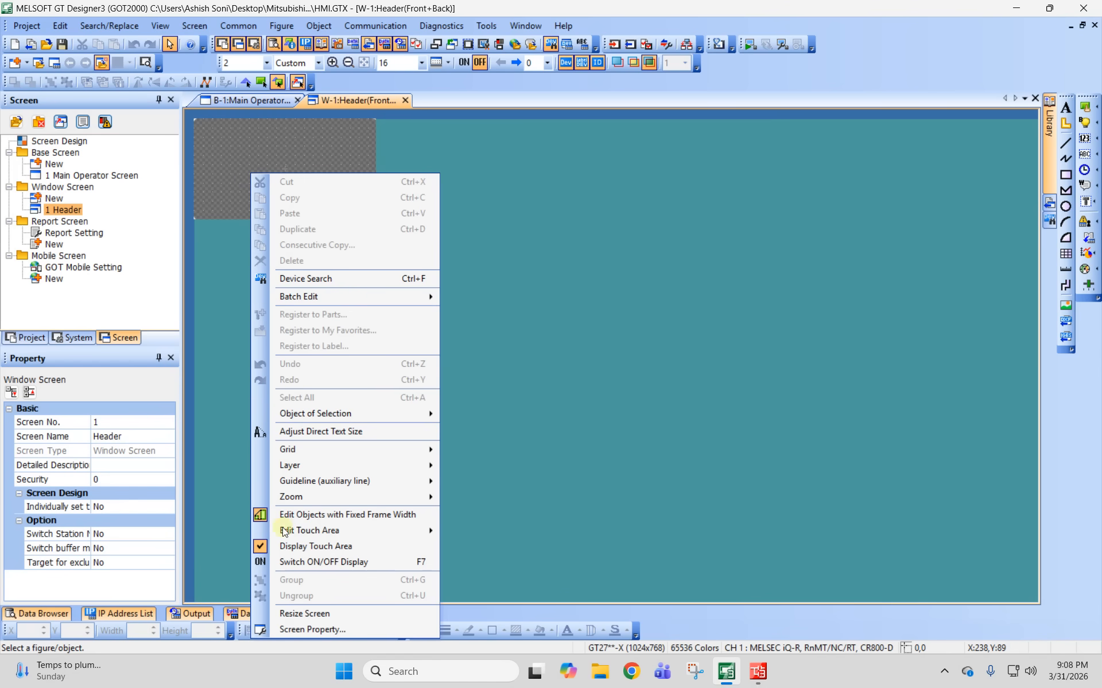
click(304, 613)
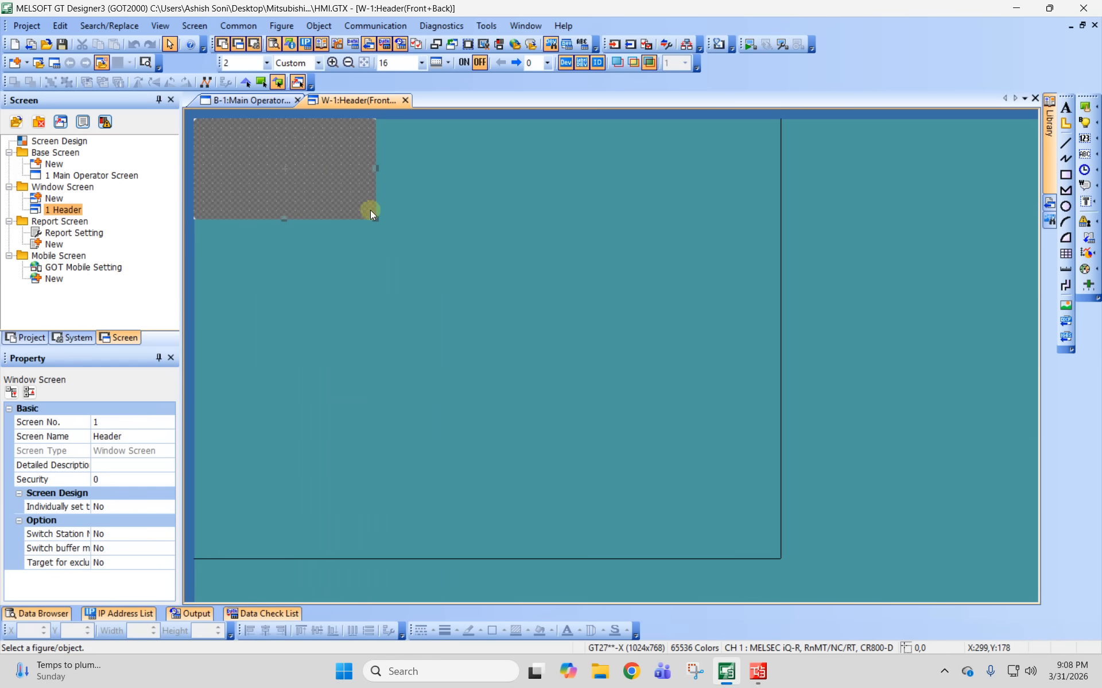
drag(380, 170, 781, 167)
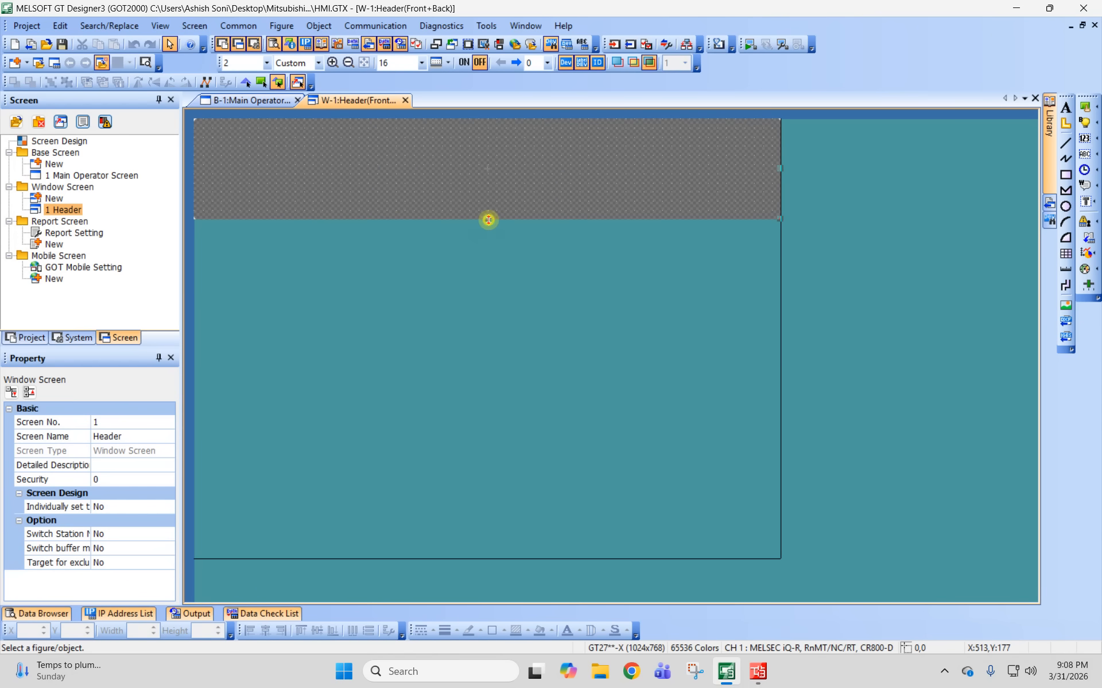
drag(489, 220, 502, 164)
click(532, 473)
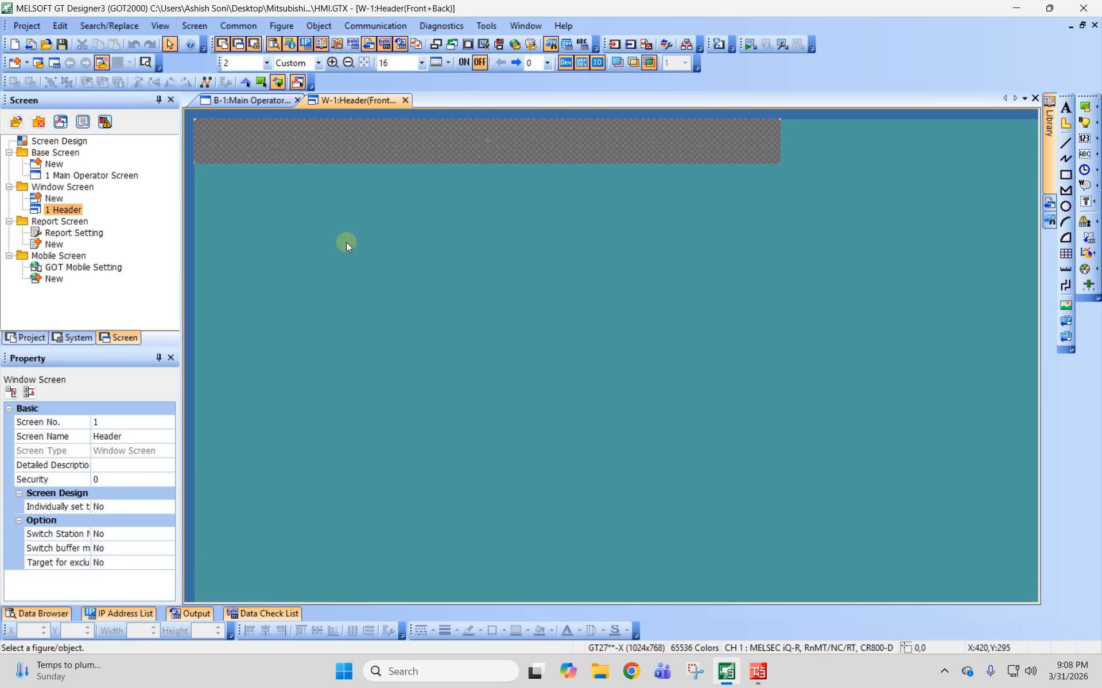
Create window screen 2 with the screen name Machine Status.
click(54, 199)
double_click(55, 199)
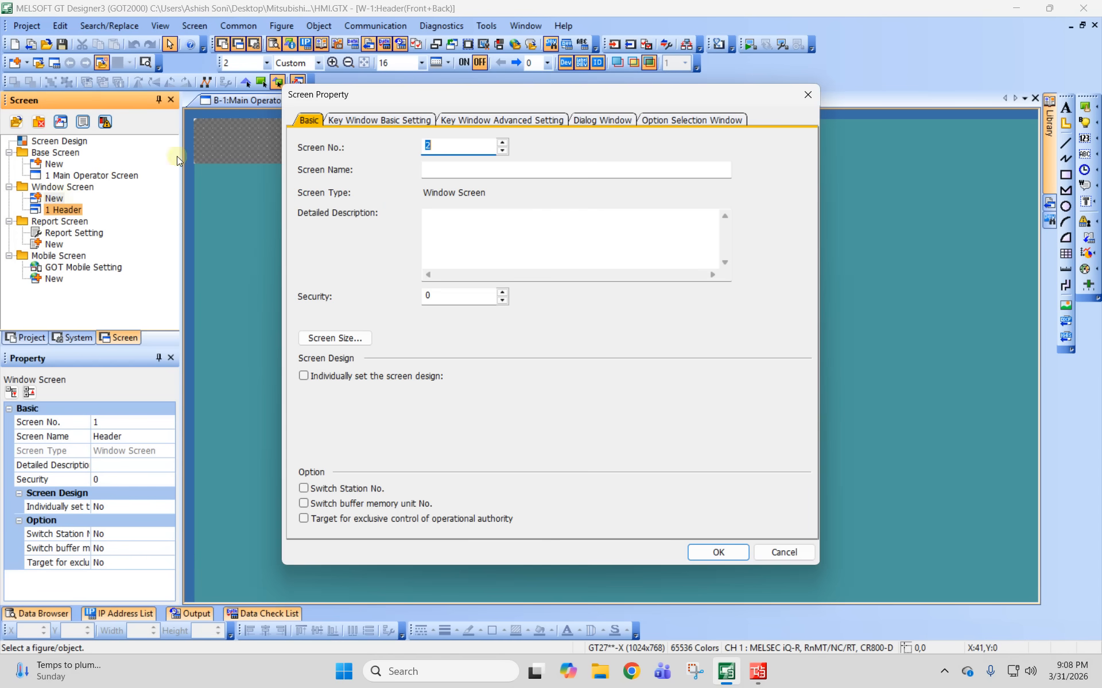
click(457, 167)
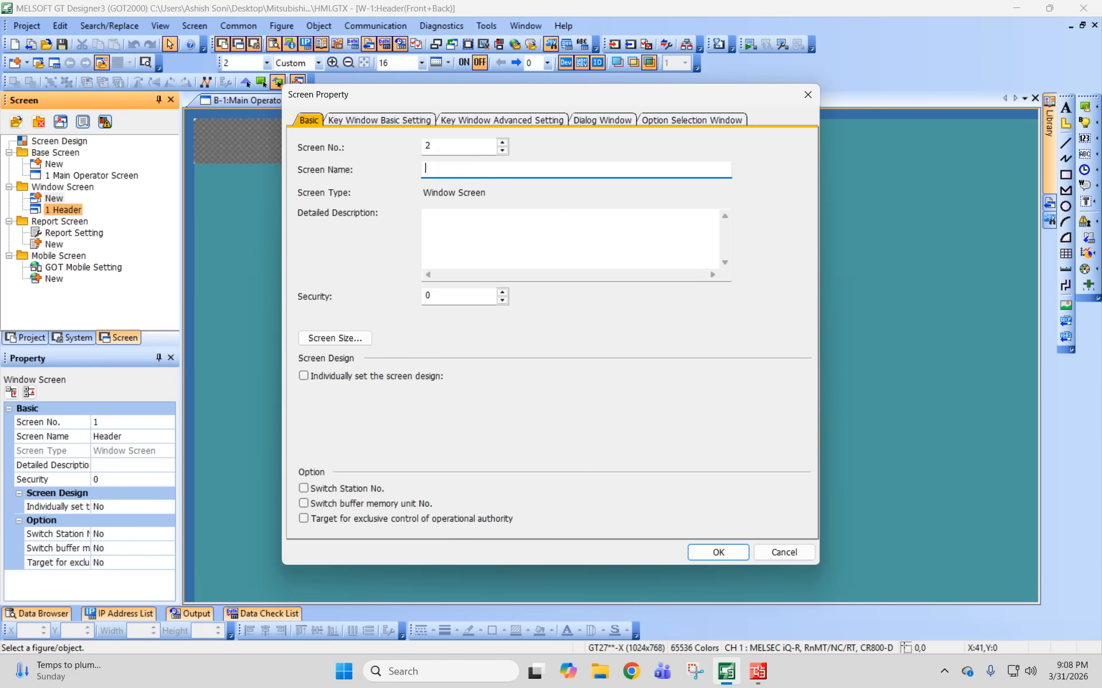
text(Machine Status)
key(Return)
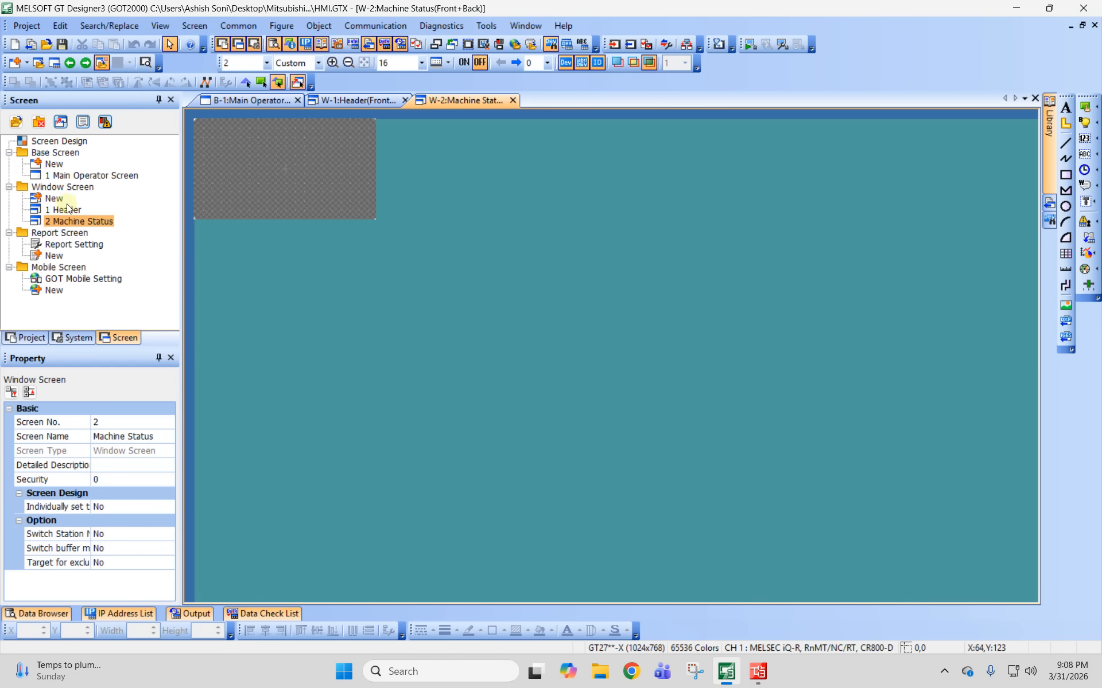
Resize the Machine Status window screen to a full-width strip about as tall as the Header window.
right_click(74, 222)
click(123, 479)
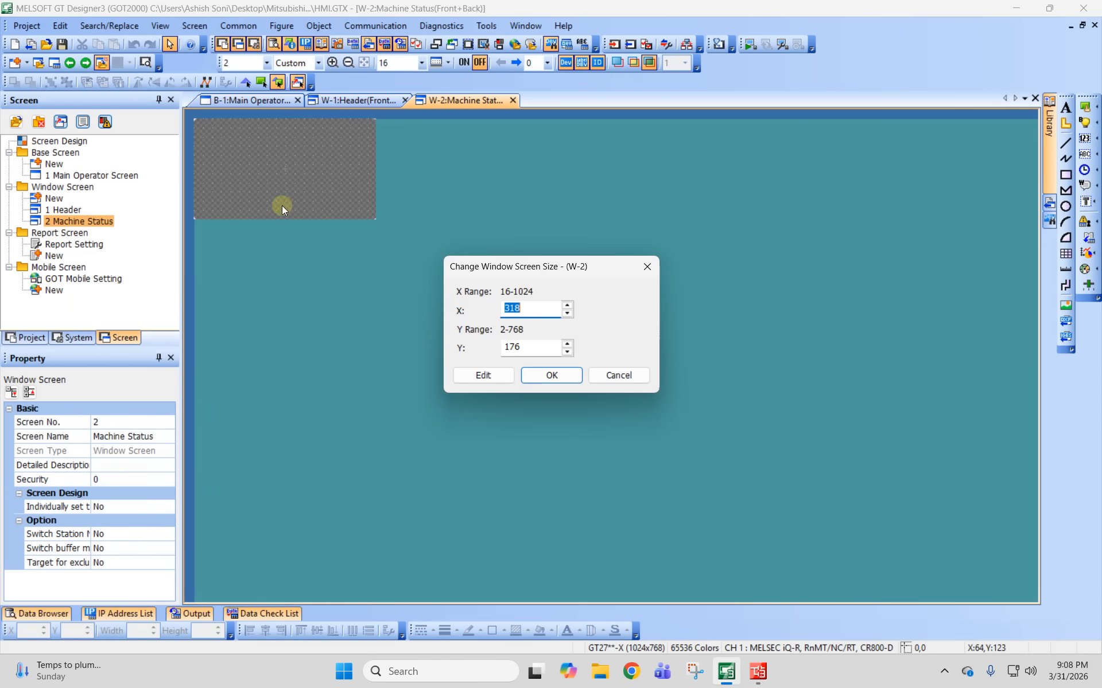
click(484, 376)
drag(373, 221, 782, 163)
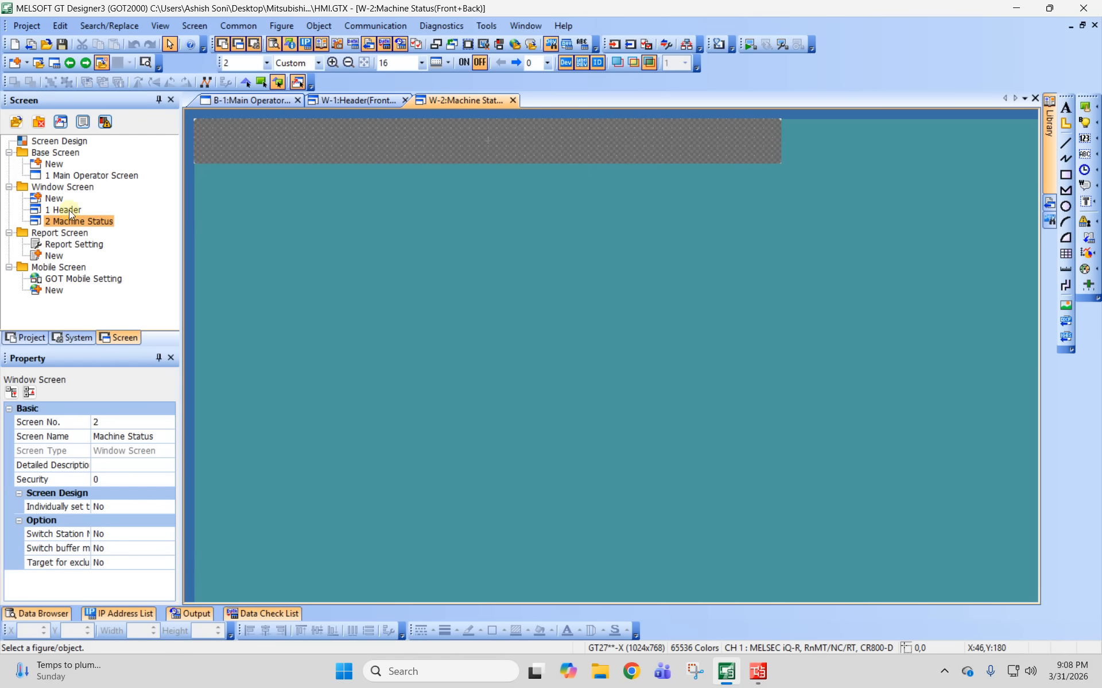
Create window screen 3 with the screen name Footer.
double_click(52, 198)
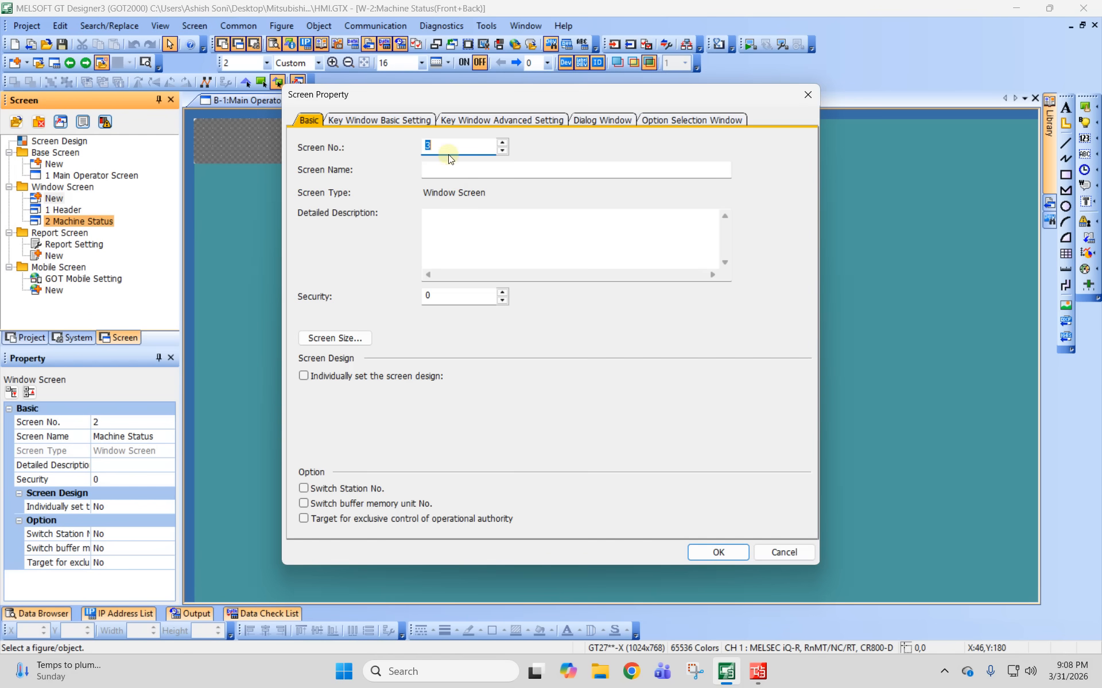
click(447, 169)
text(Footer)
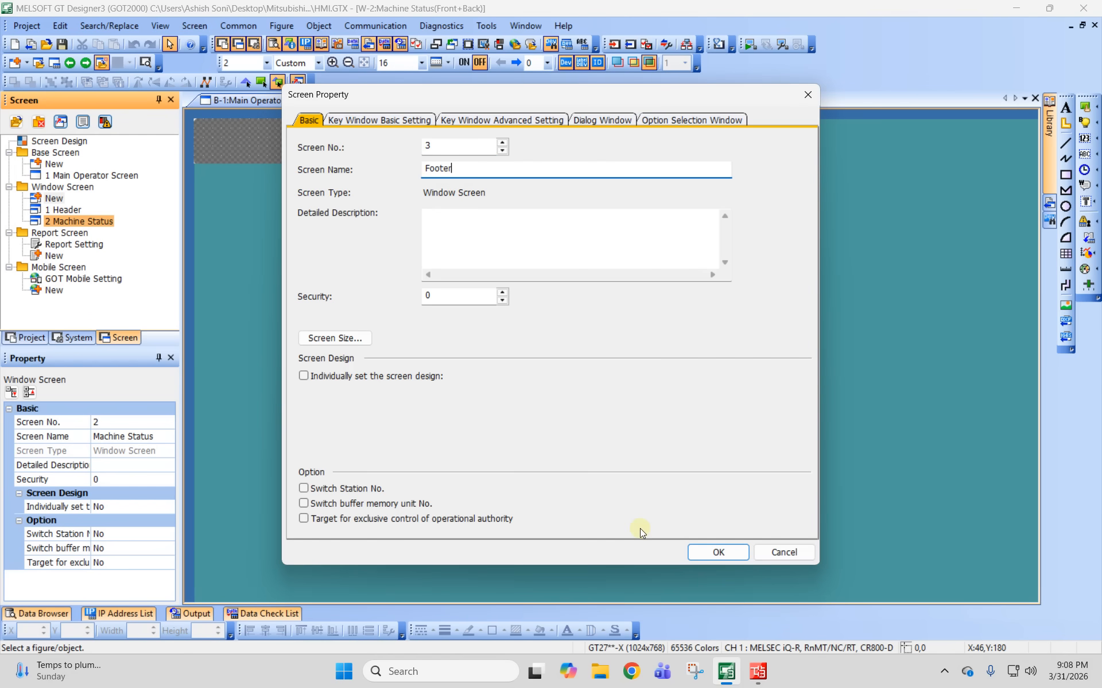
click(697, 551)
Resize the Footer window screen to a full-width strip of about 1023 by 113.
right_click(65, 232)
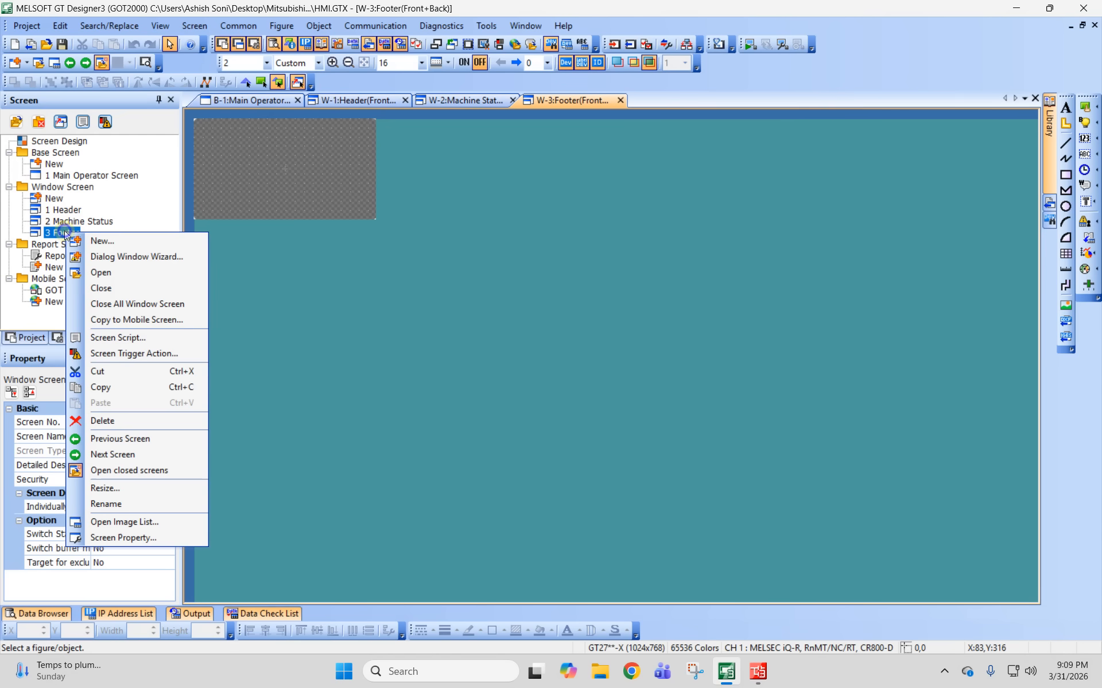
click(123, 489)
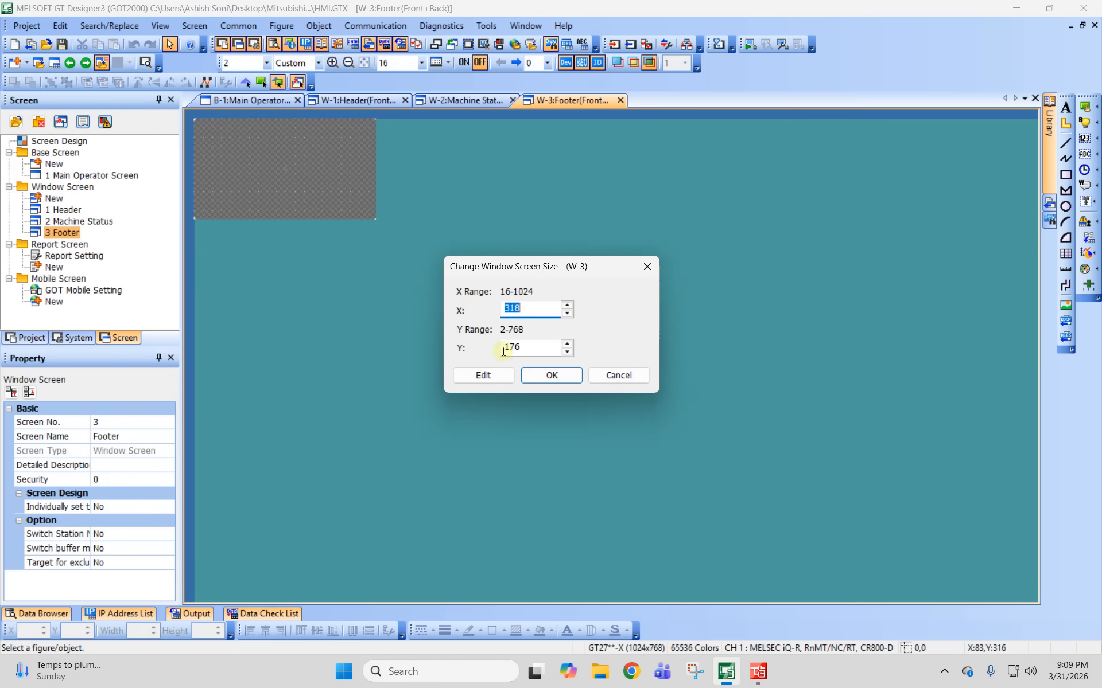
click(483, 375)
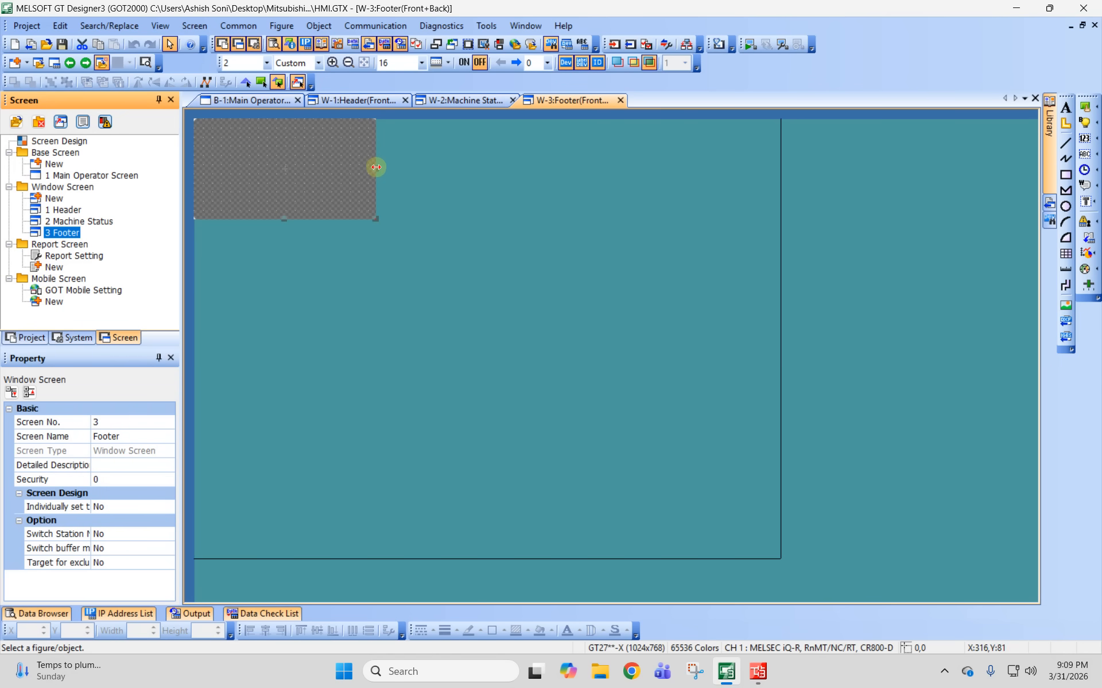
drag(376, 167, 780, 156)
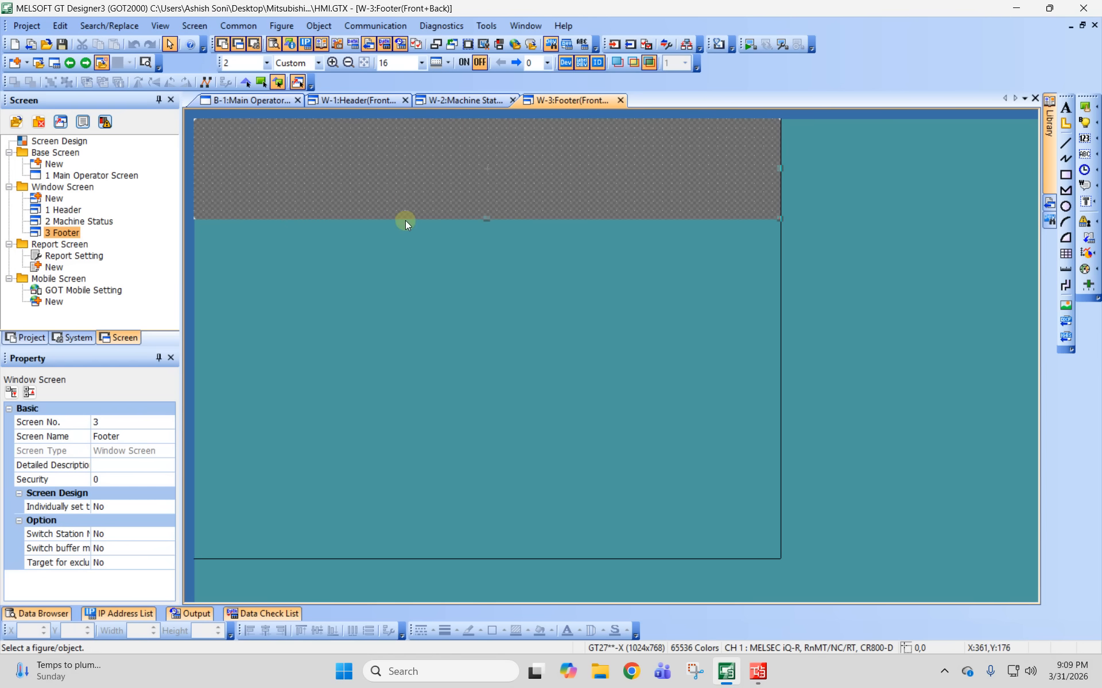
drag(488, 217, 487, 182)
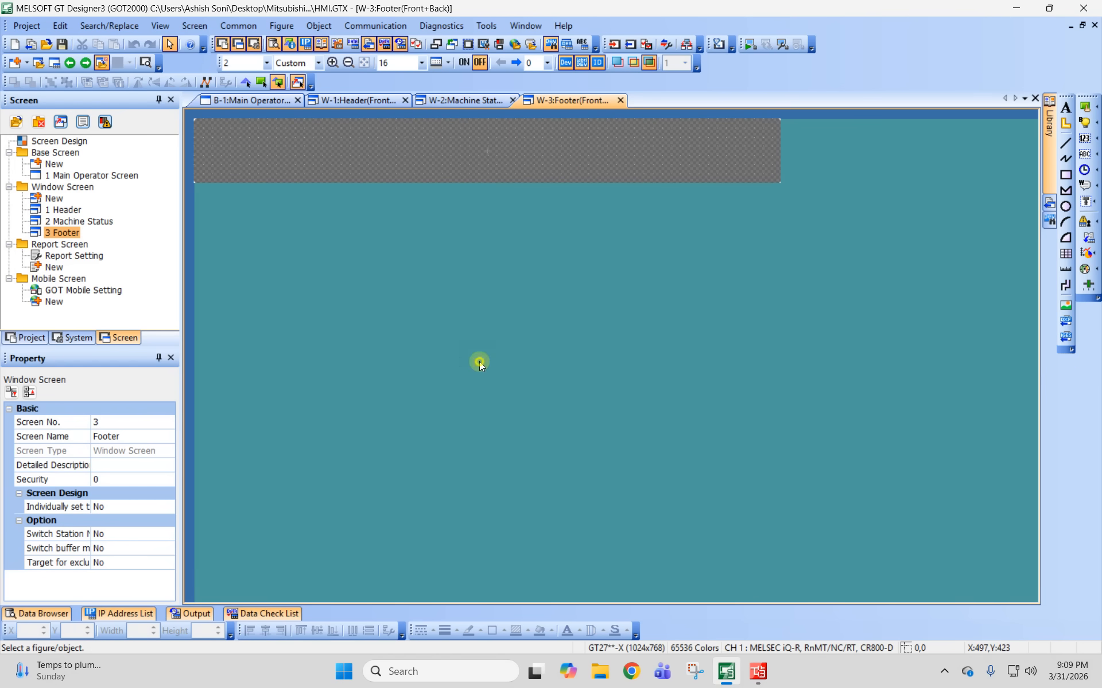
Copy the four status lamps from the Main Operator Screen into the Machine Status window, starting at its upper-left corner.
double_click(65, 176)
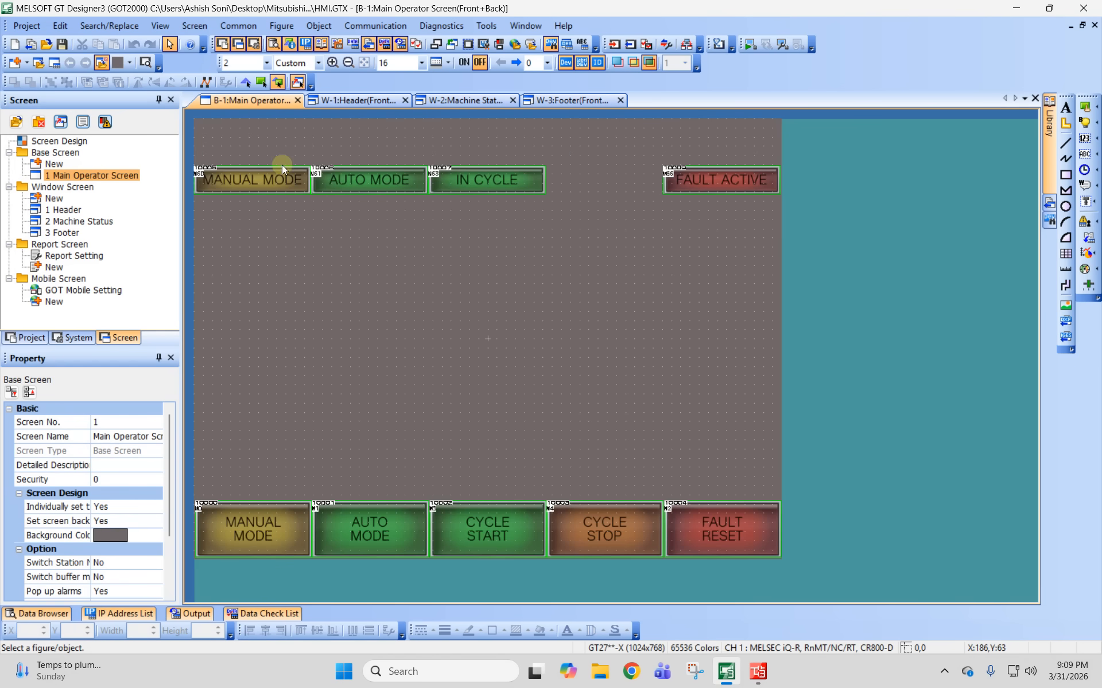
drag(895, 153, 894, 155)
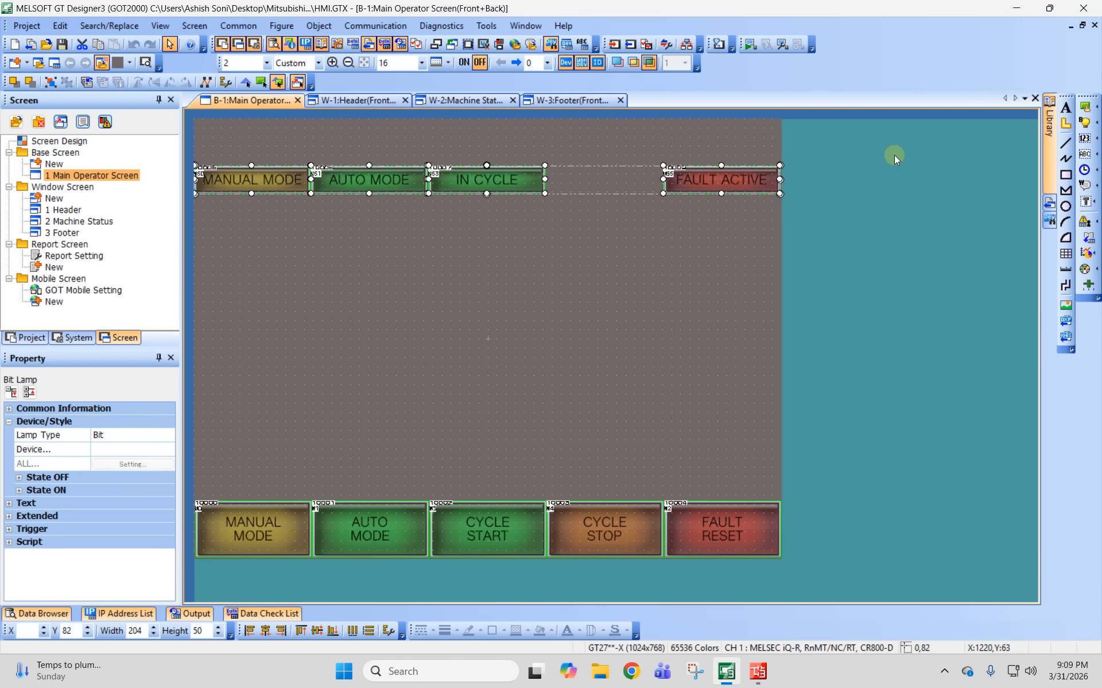
double_click(79, 221)
key(ctrl+v)
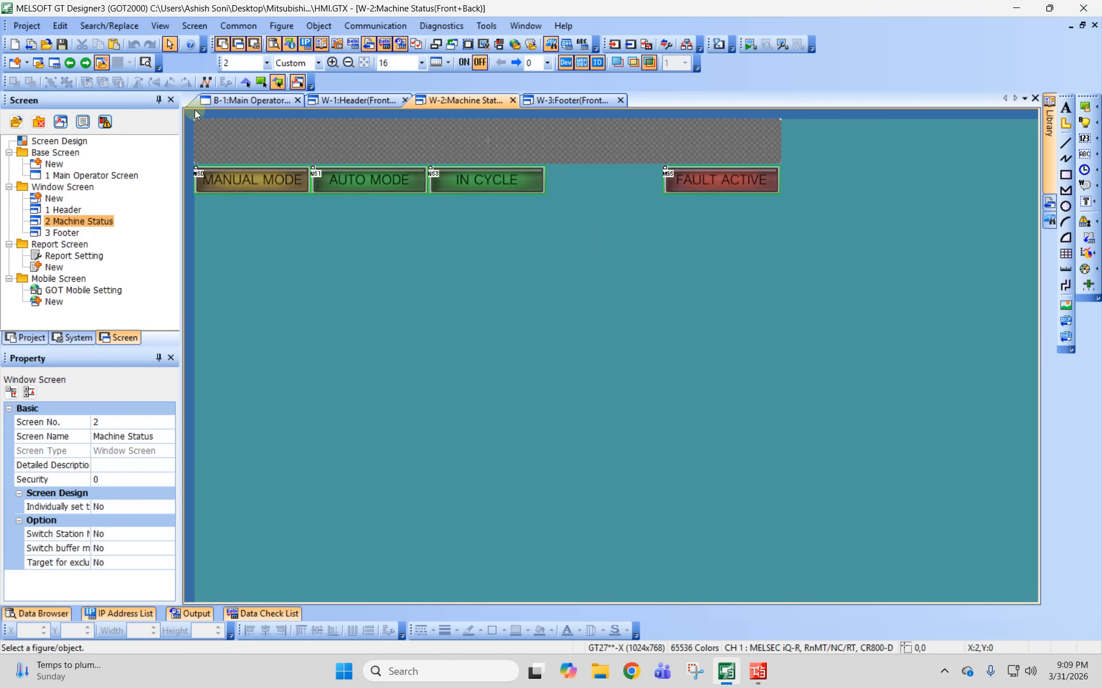
click(194, 119)
click(286, 284)
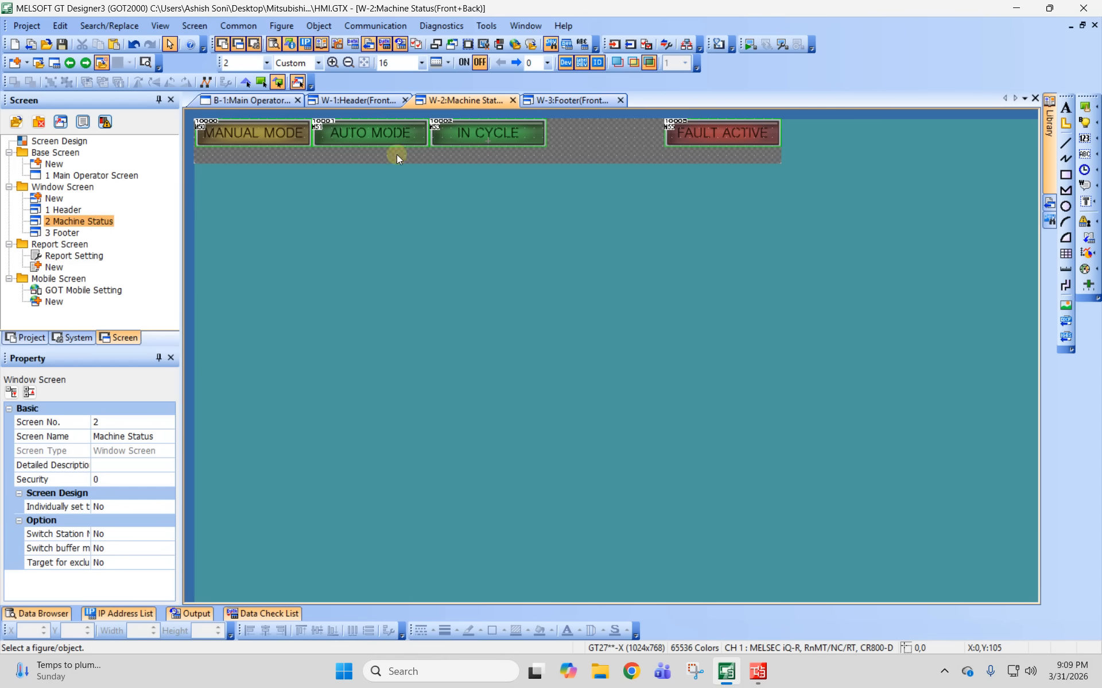
Reduce the Machine Status window's height to fit its row of lamps.
right_click(511, 152)
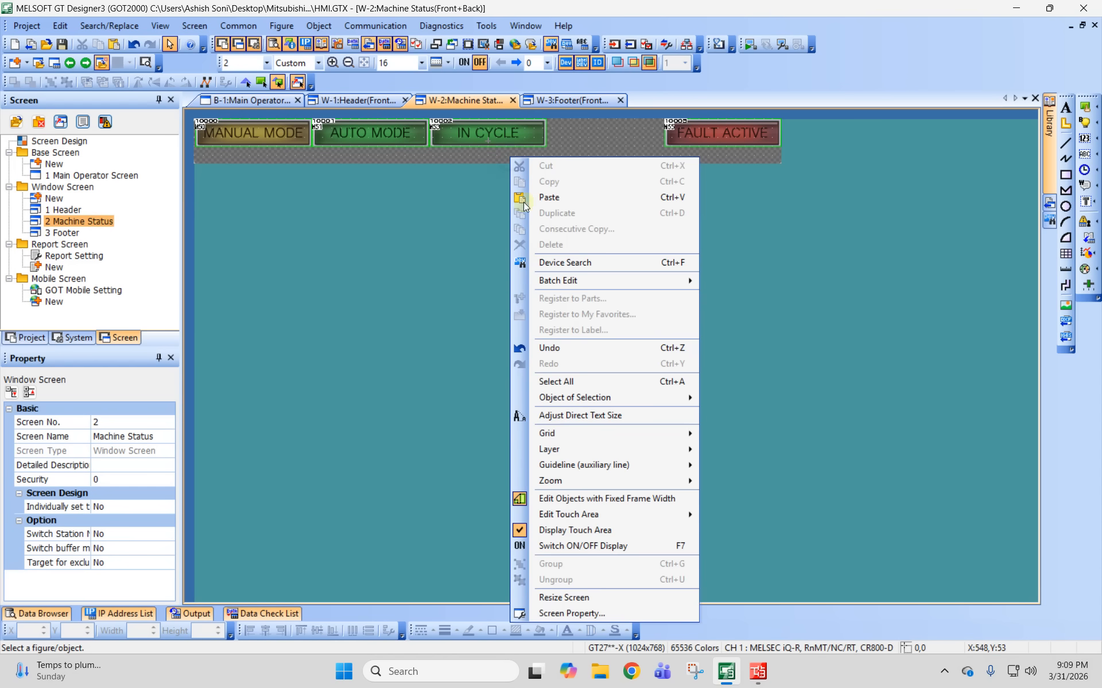
click(551, 593)
drag(488, 161, 489, 147)
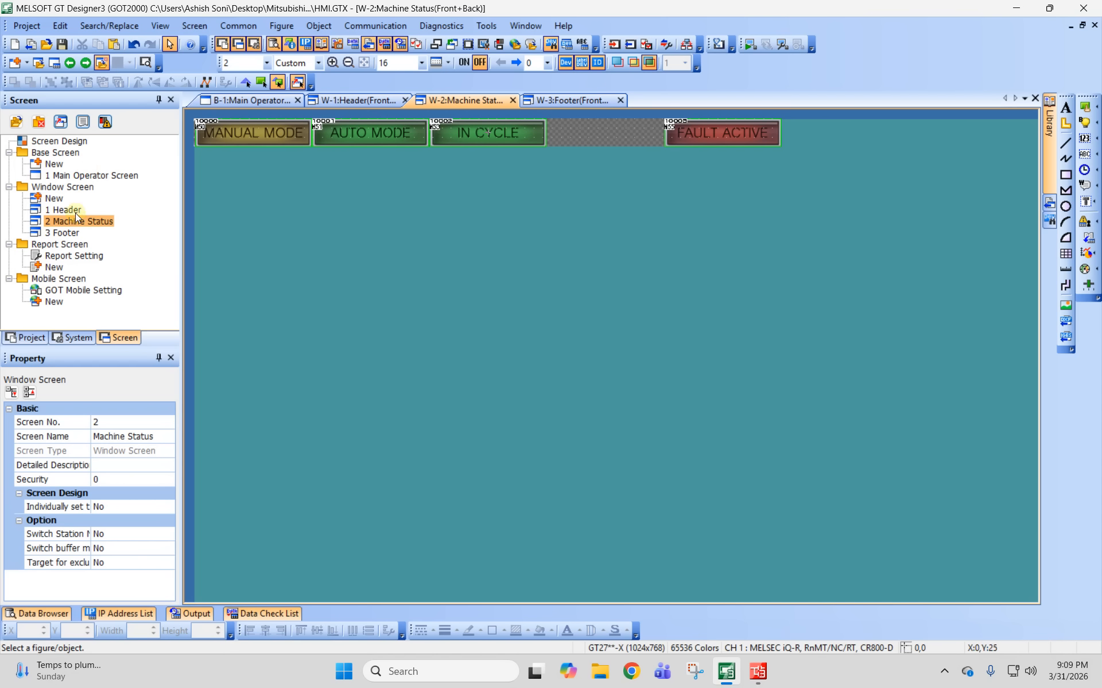
Delete the four status lamps from the Main Operator Screen.
double_click(68, 177)
click(246, 253)
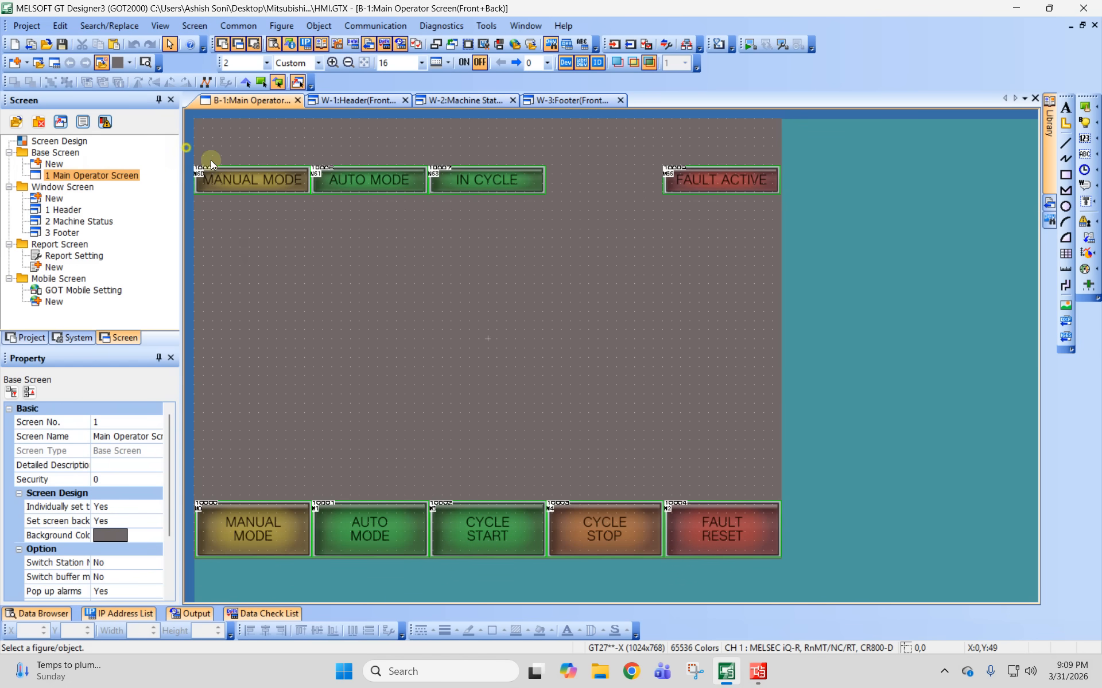
drag(212, 160, 971, 211)
key(Delete)
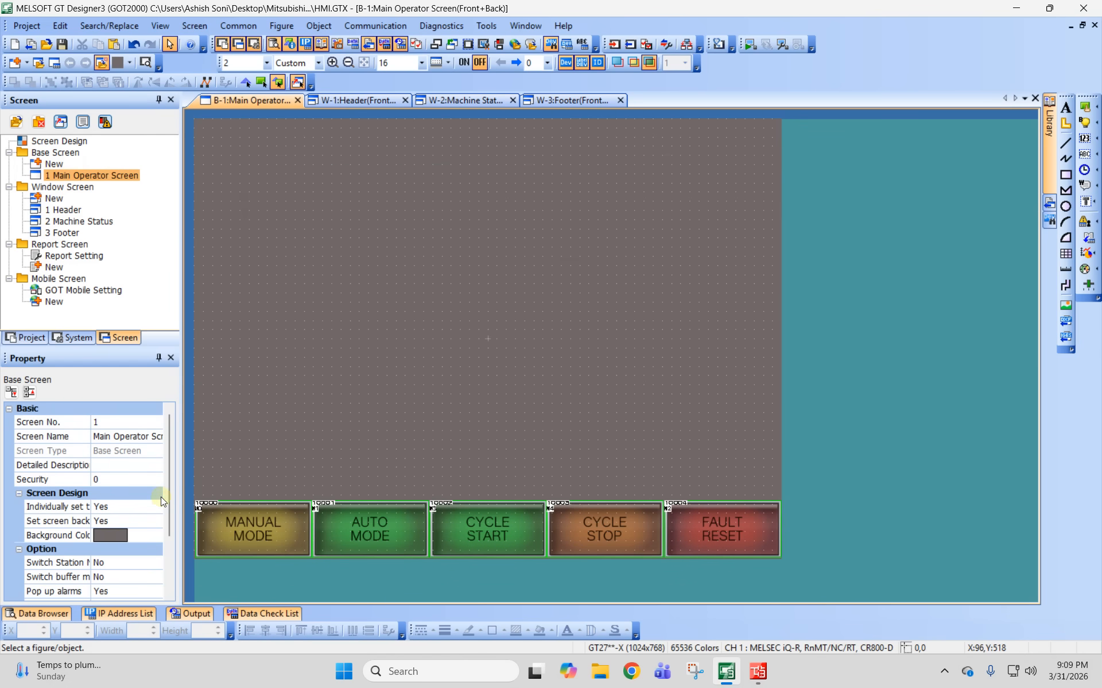
Copy the five control buttons from the Main Operator Screen into the Footer window and align them to its upper edge at Y 0.
drag(188, 489, 959, 558)
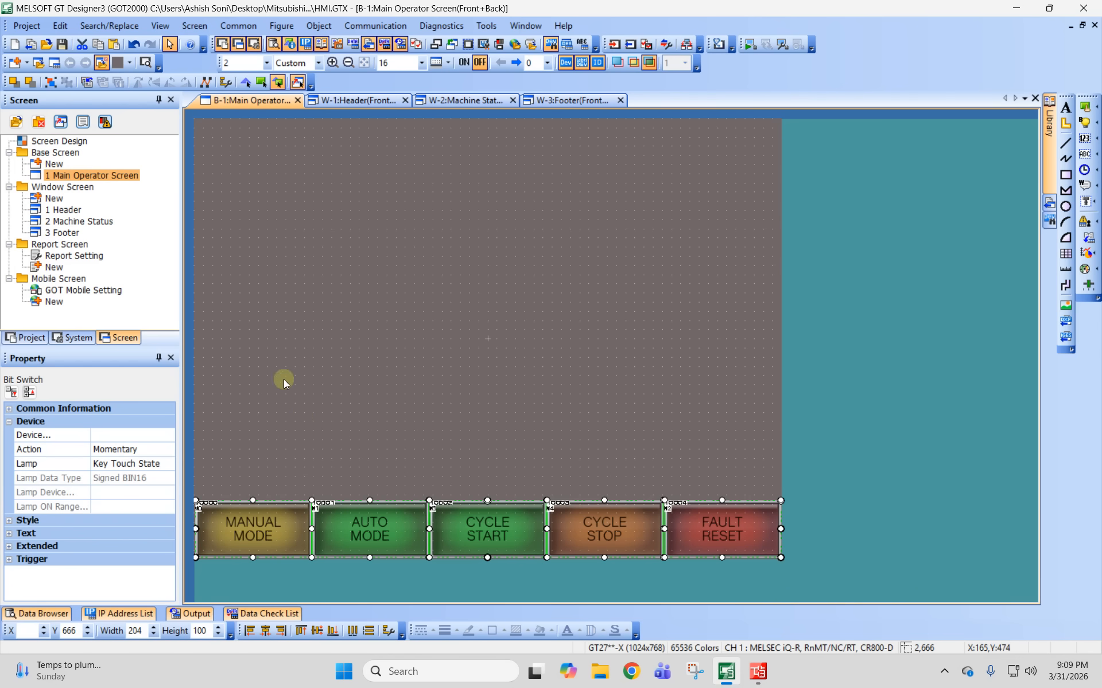
double_click(68, 233)
key(ctrl+v)
click(196, 126)
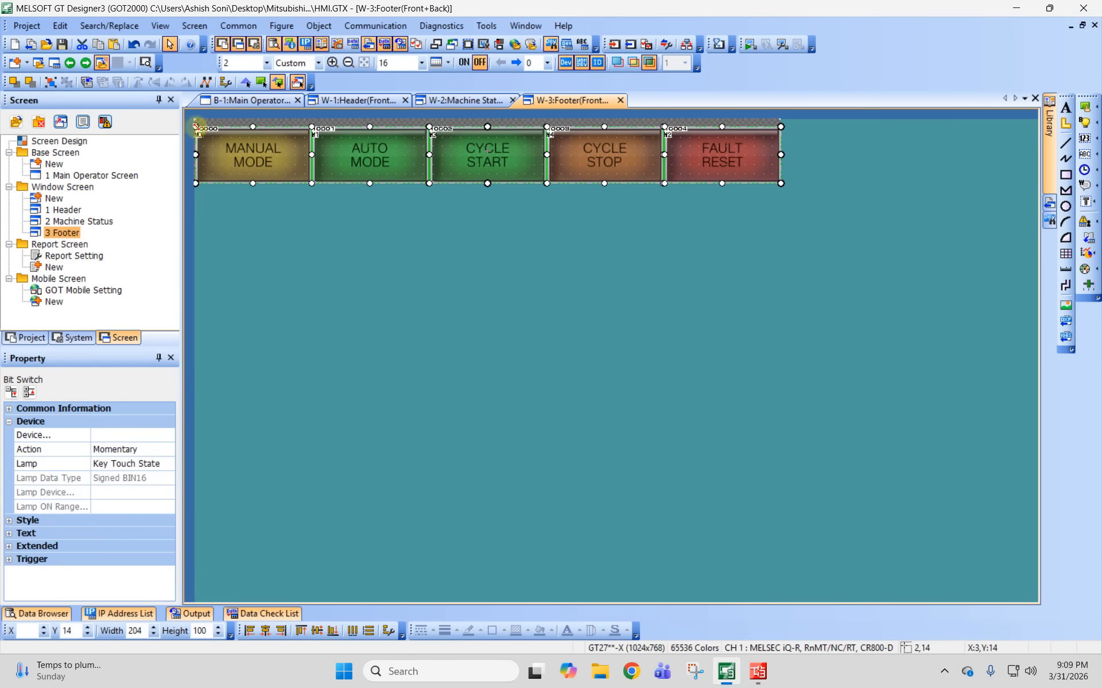
drag(229, 164, 224, 139)
click(311, 310)
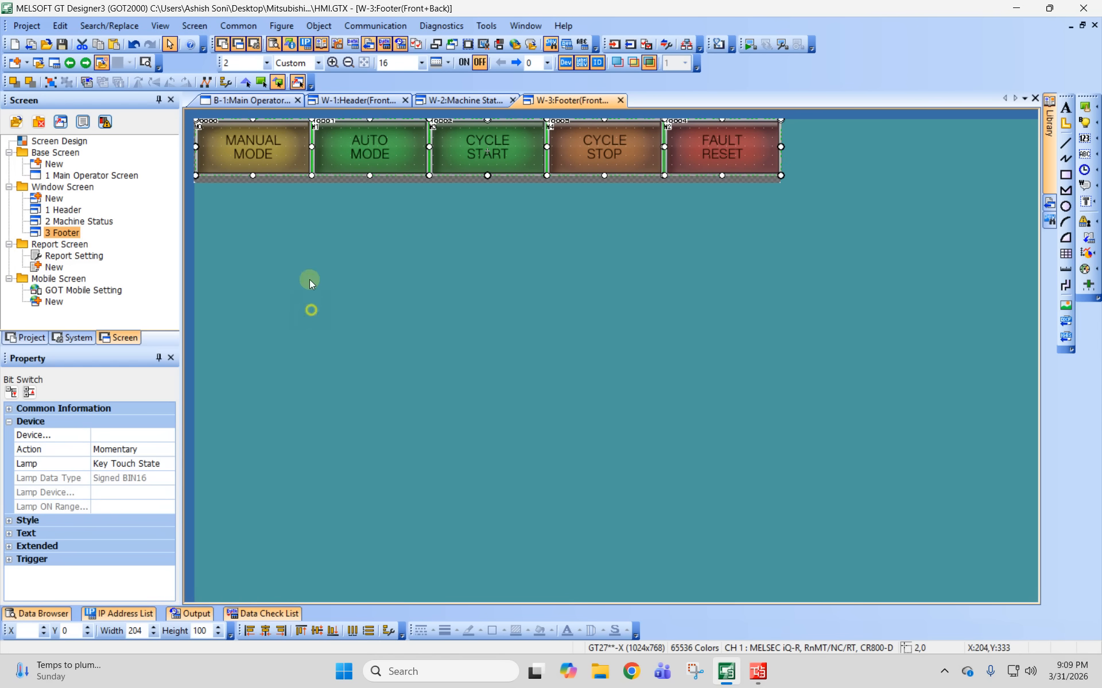
Resize the Footer window screen to a Y size of 100 to match the height of its control buttons.
click(246, 151)
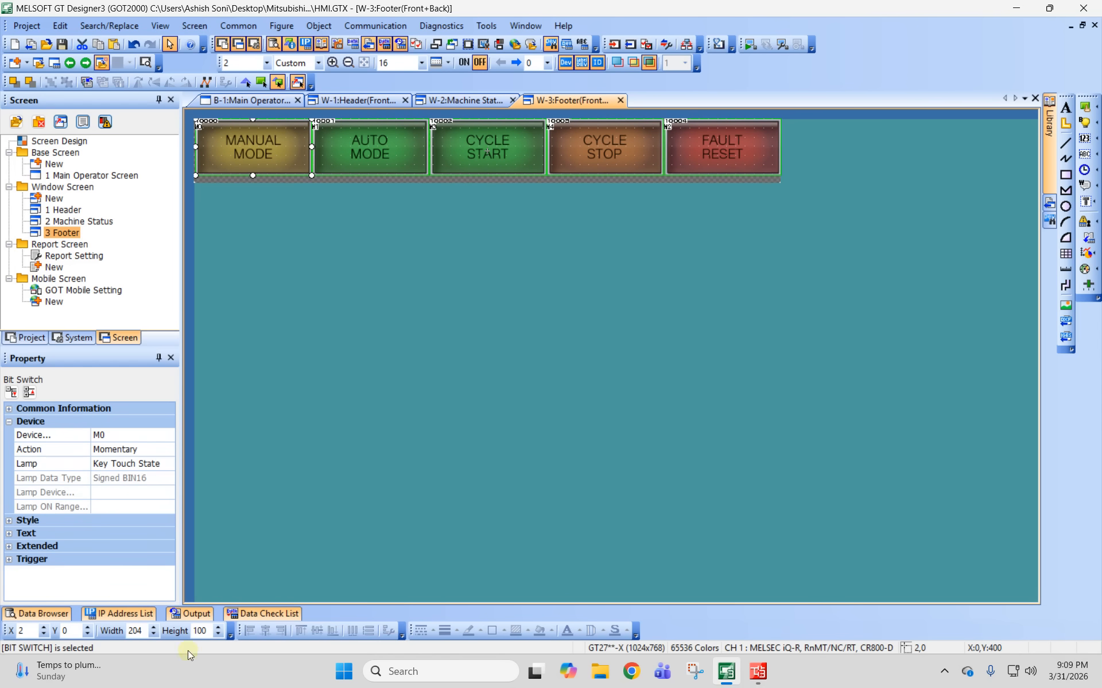
right_click(62, 237)
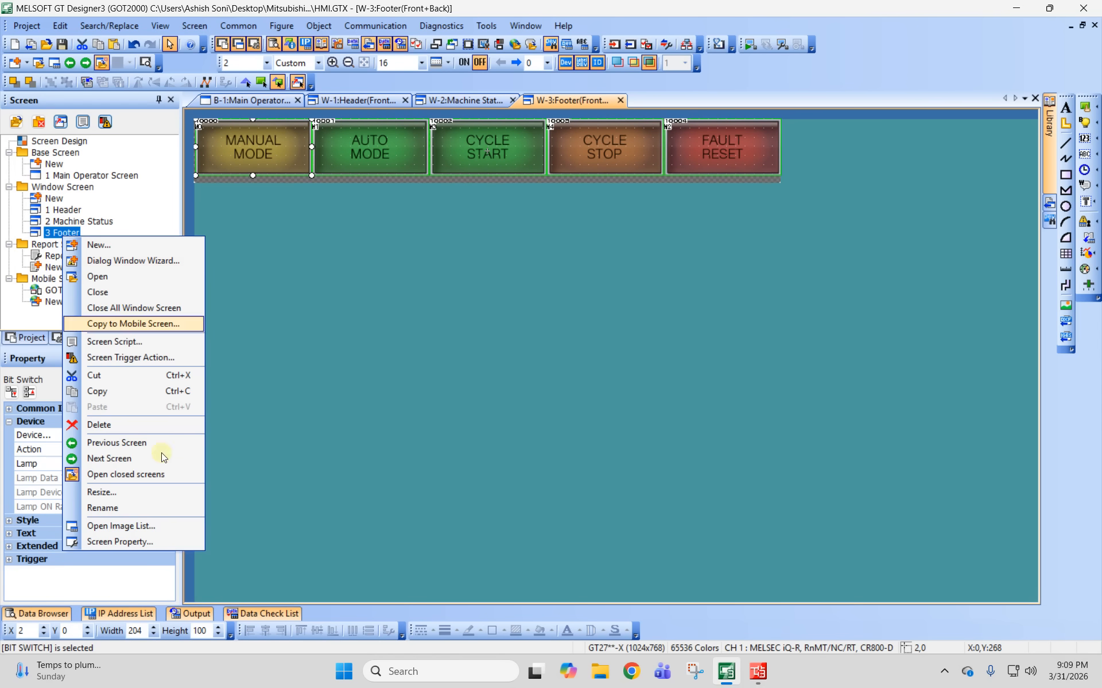
click(91, 494)
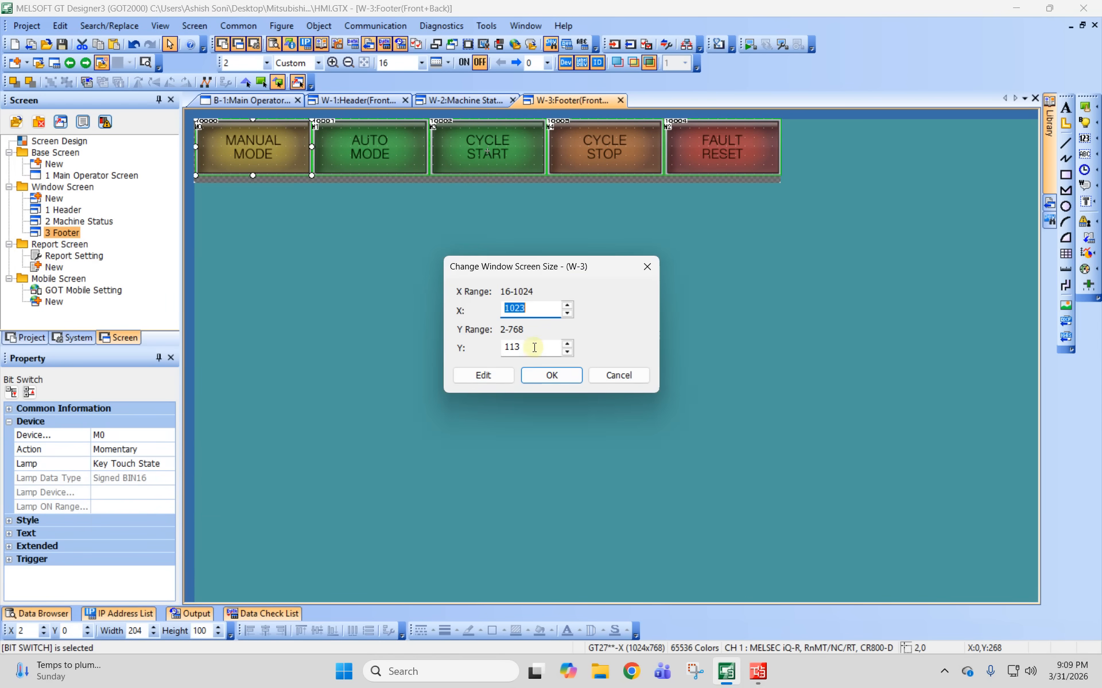
key(Tab)
text(100)
key(Return)
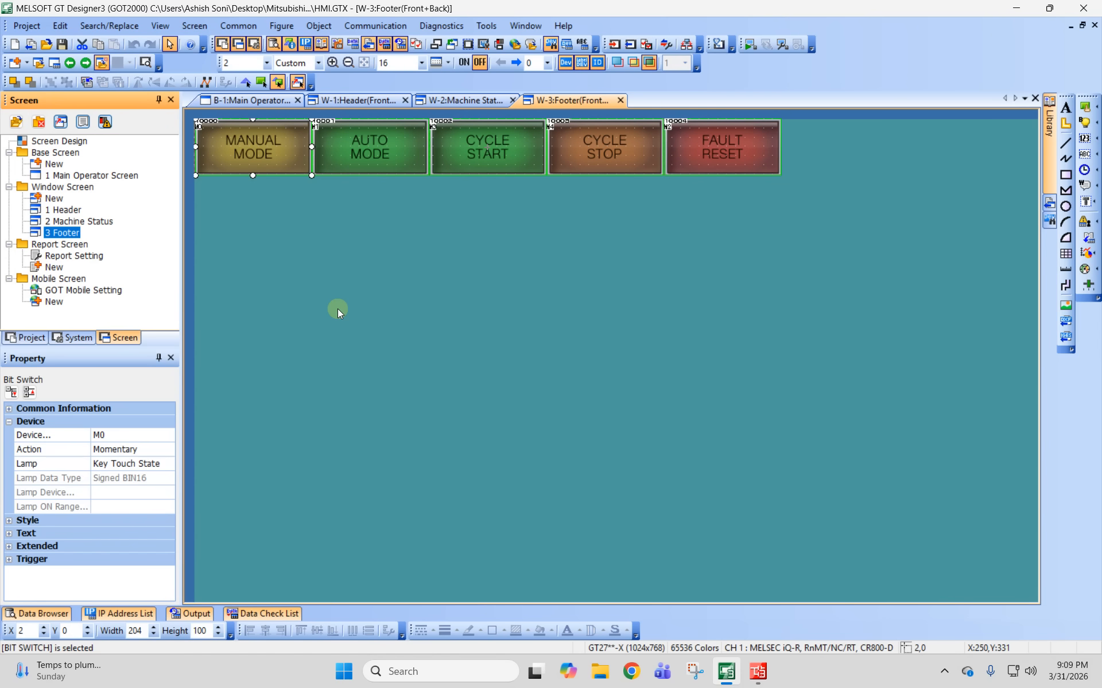
click(494, 344)
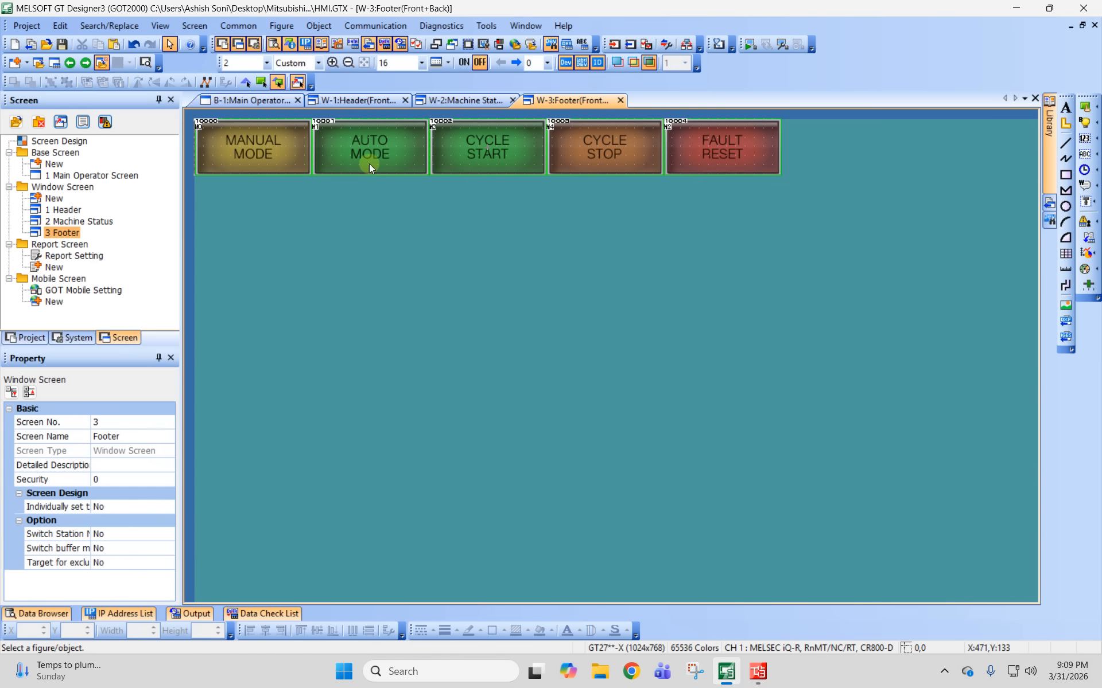
Place a word comment display about 589 wide and 79 high across the middle of the Header window.
double_click(67, 210)
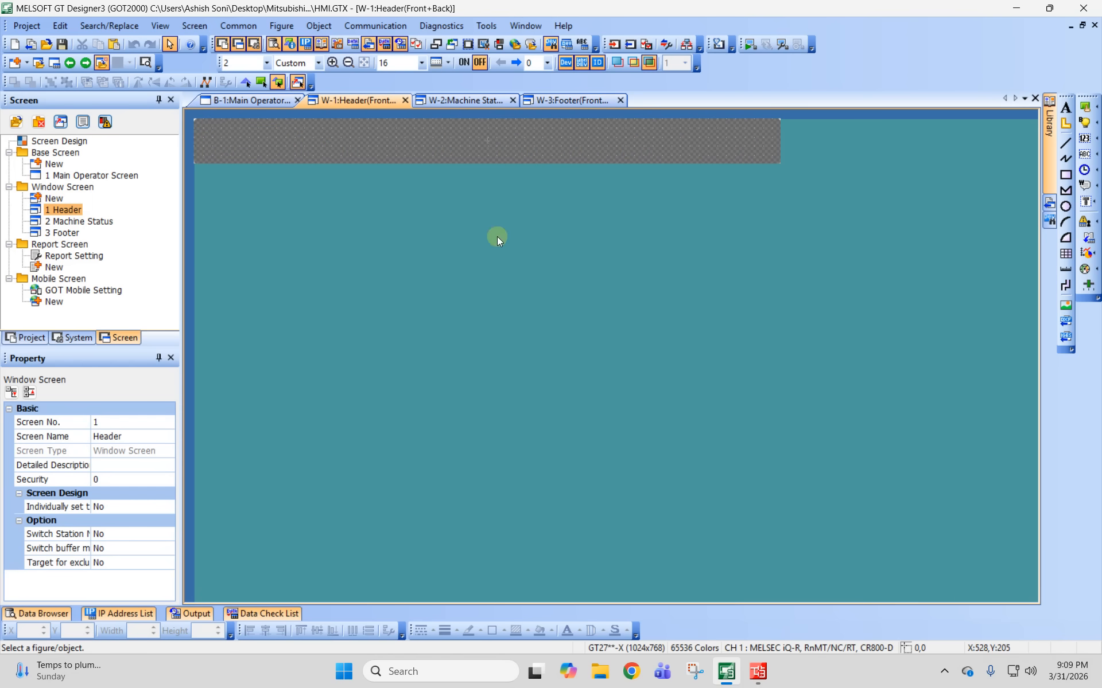
click(319, 26)
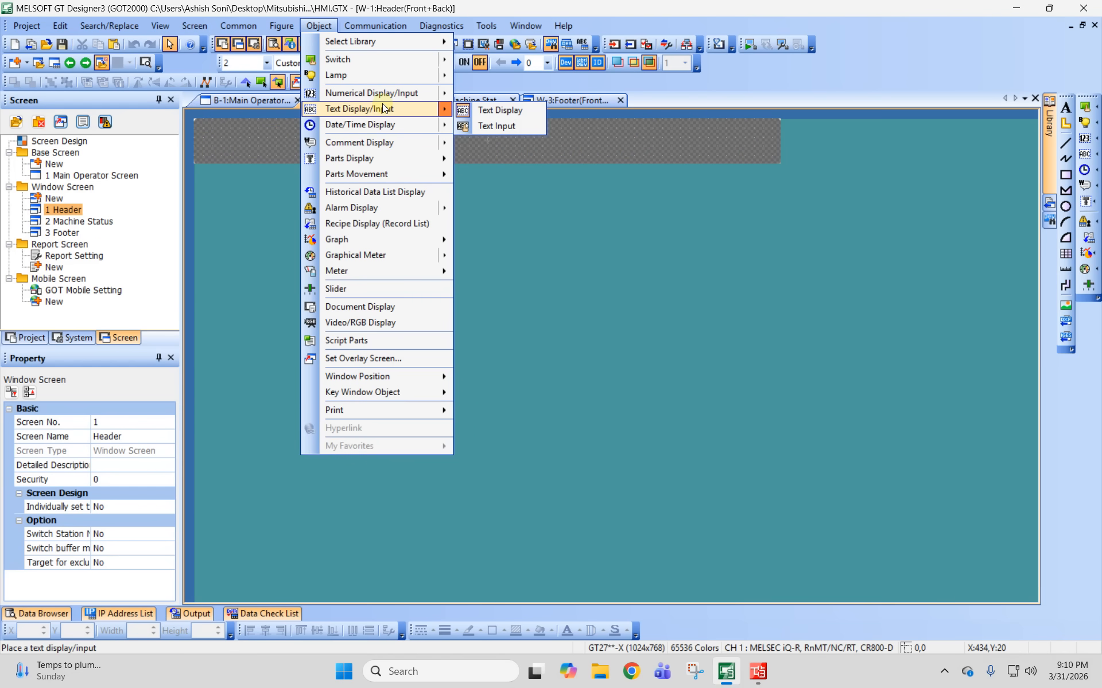
click(374, 144)
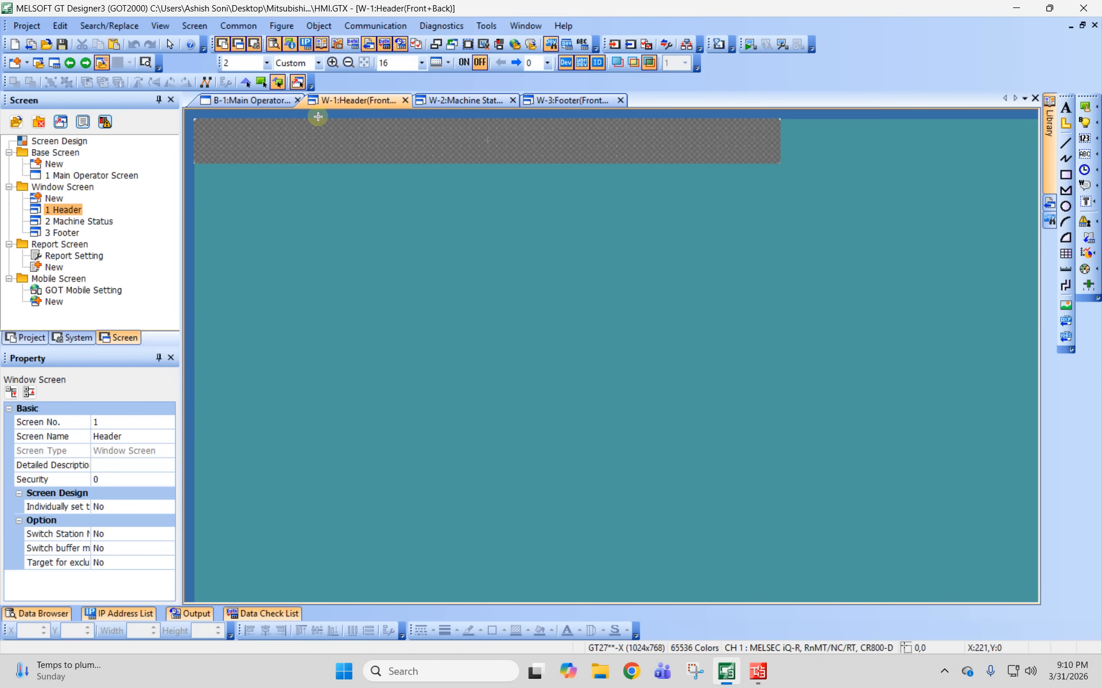
drag(302, 120, 639, 163)
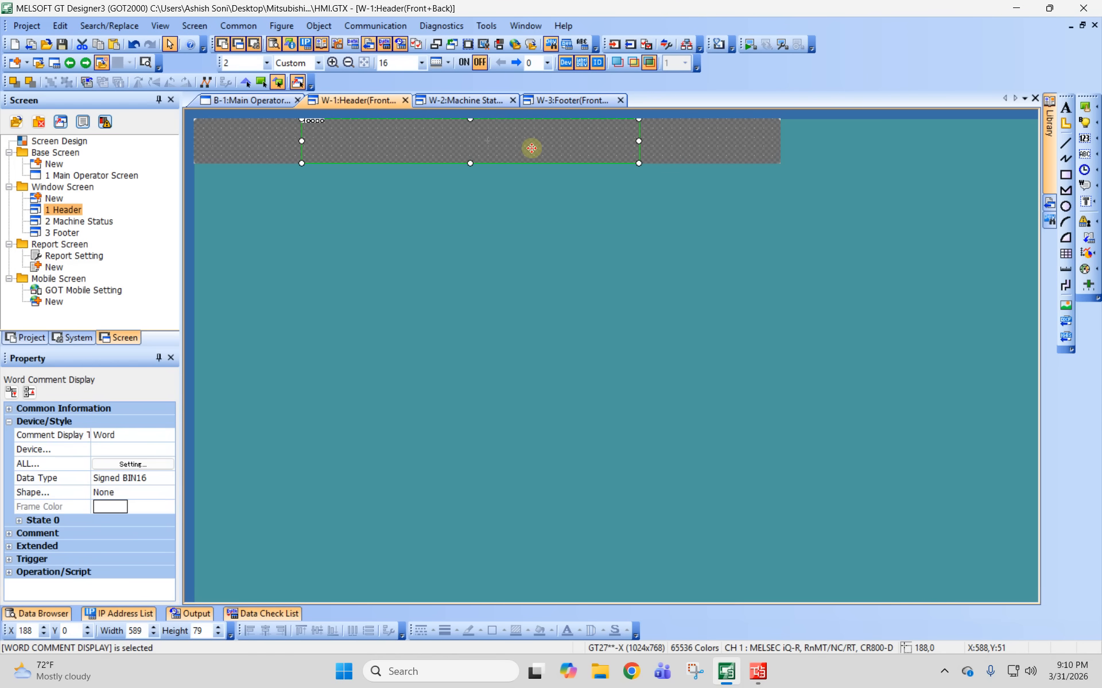
double_click(481, 128)
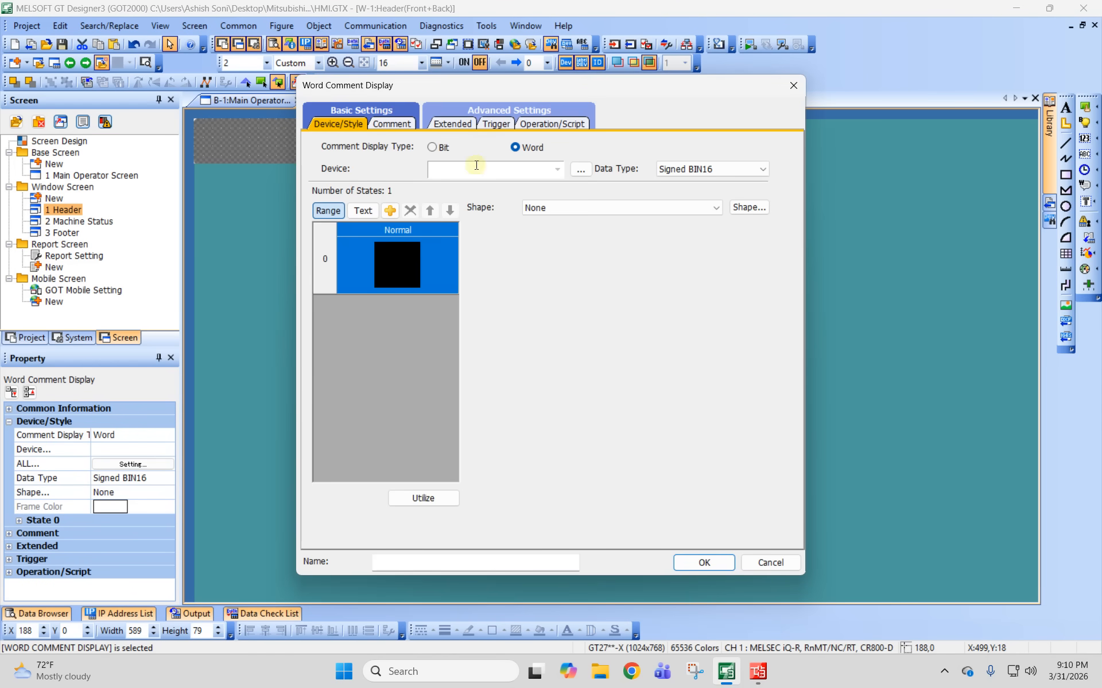
click(737, 212)
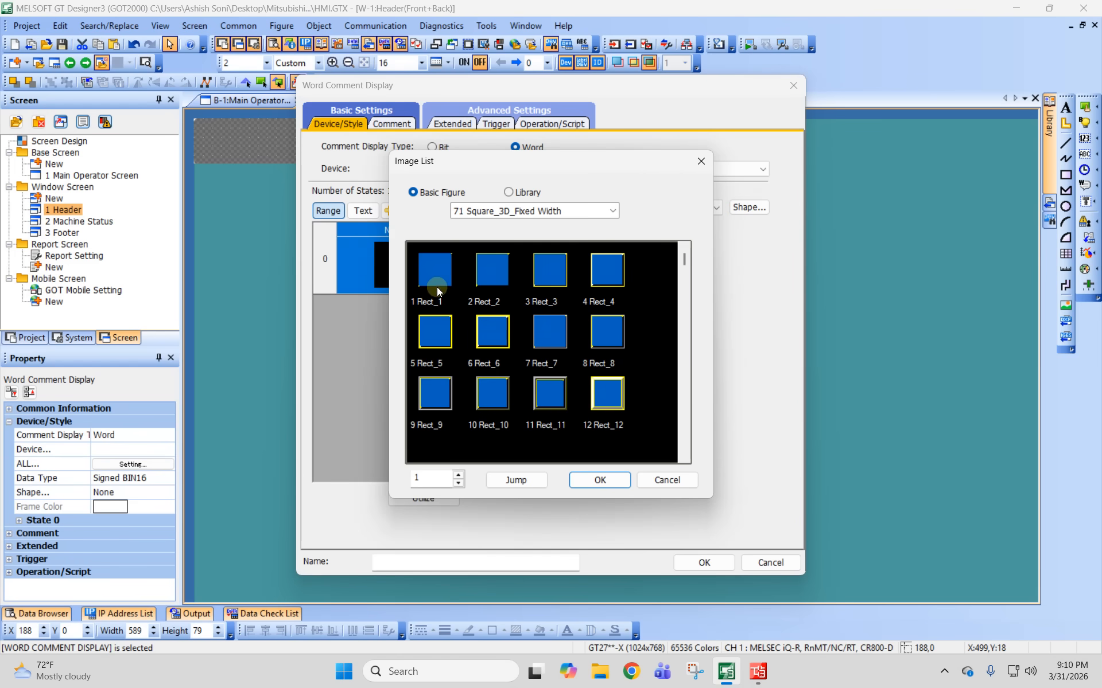
click(564, 212)
click(482, 251)
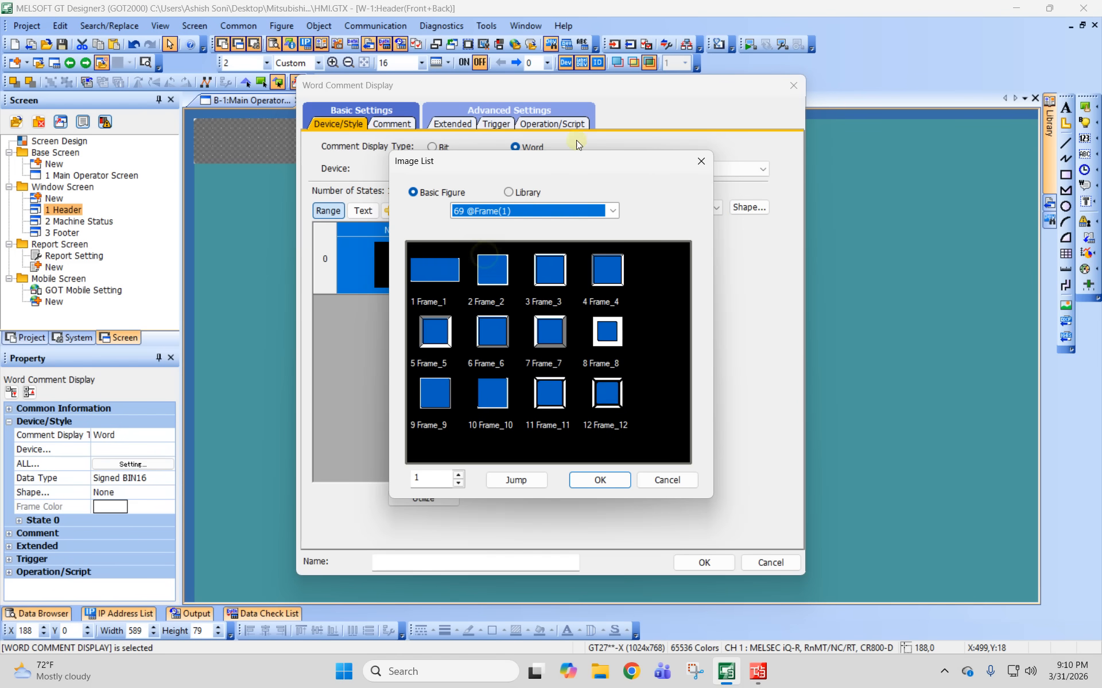
click(599, 480)
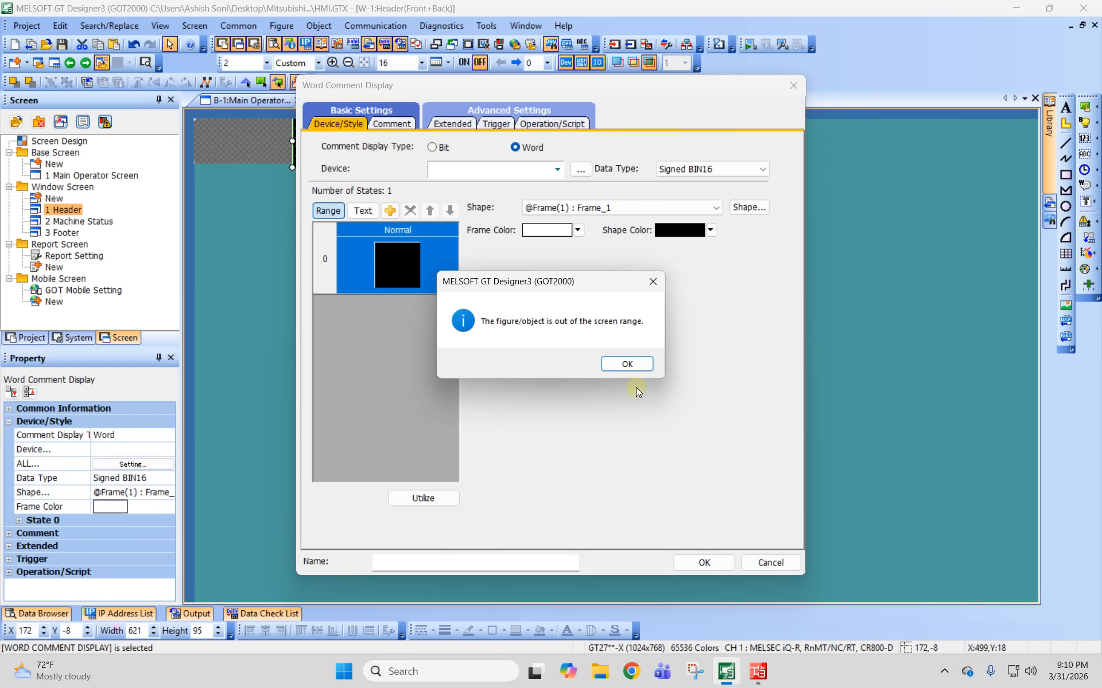
click(636, 369)
Browse the other frame categories and try to apply the FGOT_Mono_Frame Basic Rect shape to the comment display.
click(749, 207)
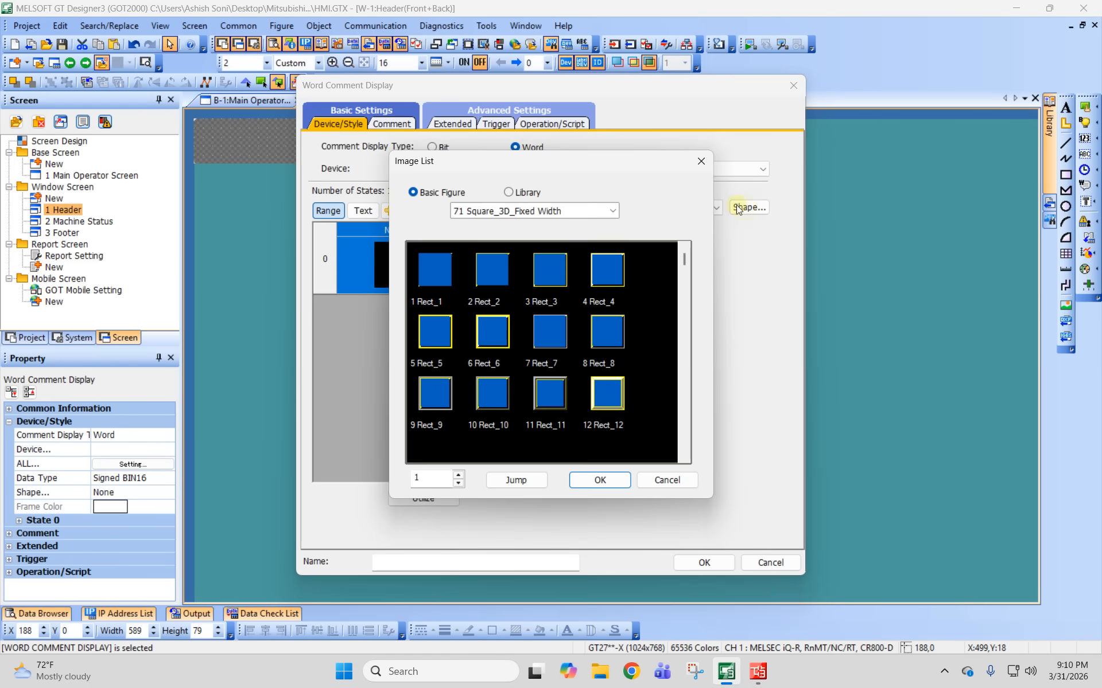
click(597, 211)
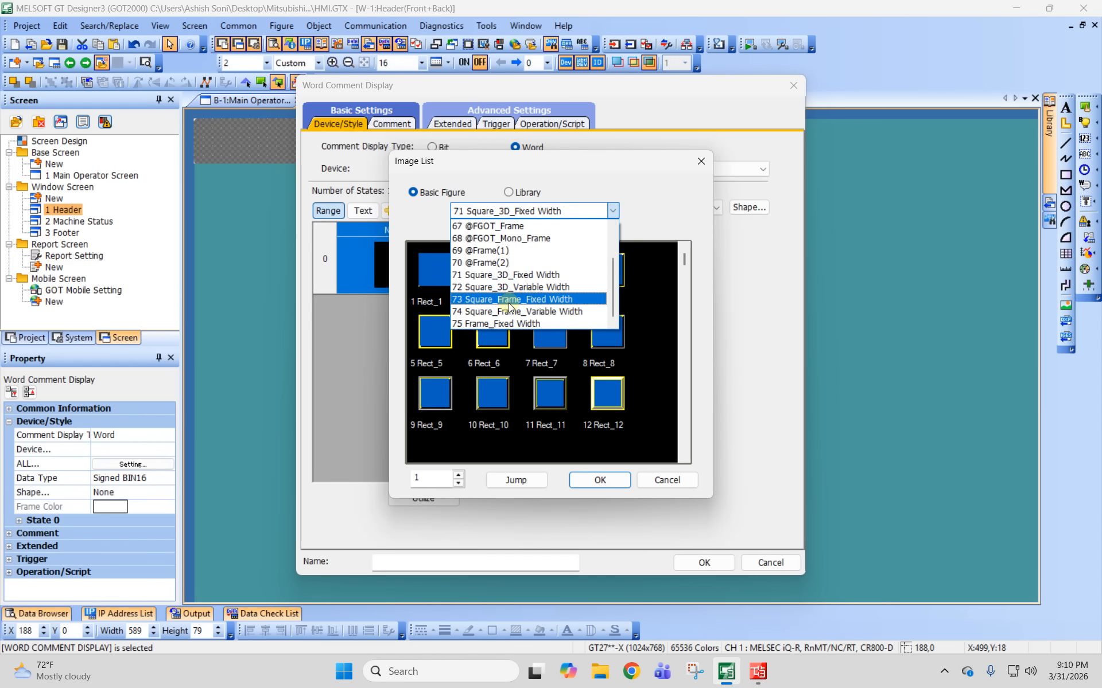
click(512, 321)
scroll(585, 287, down, 1)
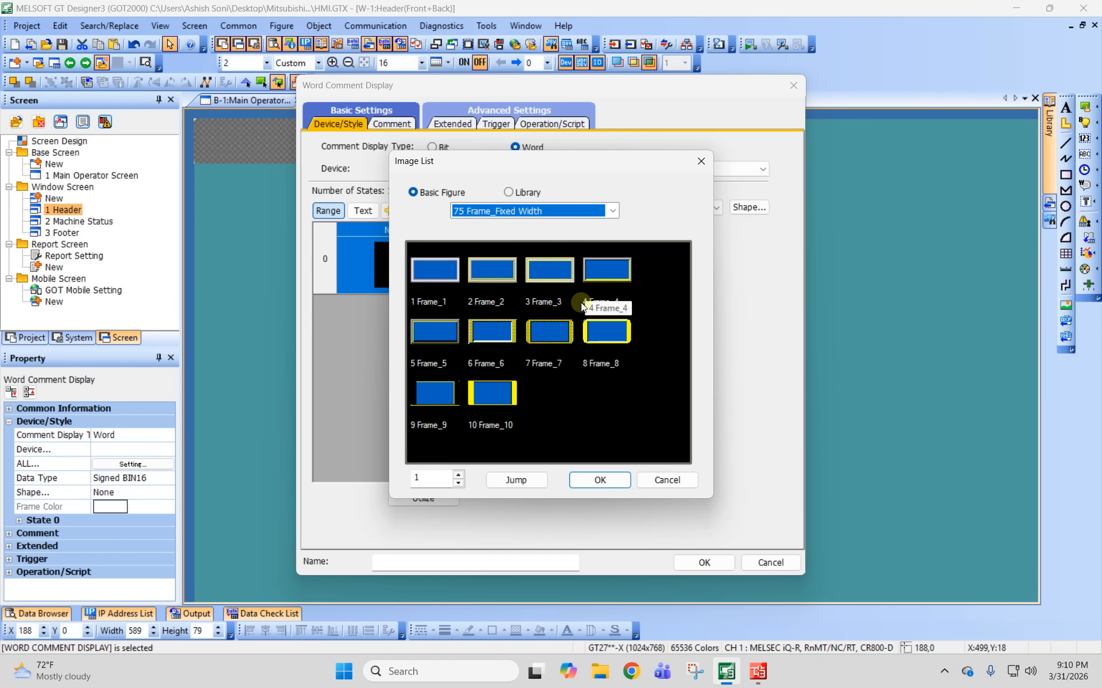
scroll(581, 310, up, 3)
scroll(581, 315, up, 10)
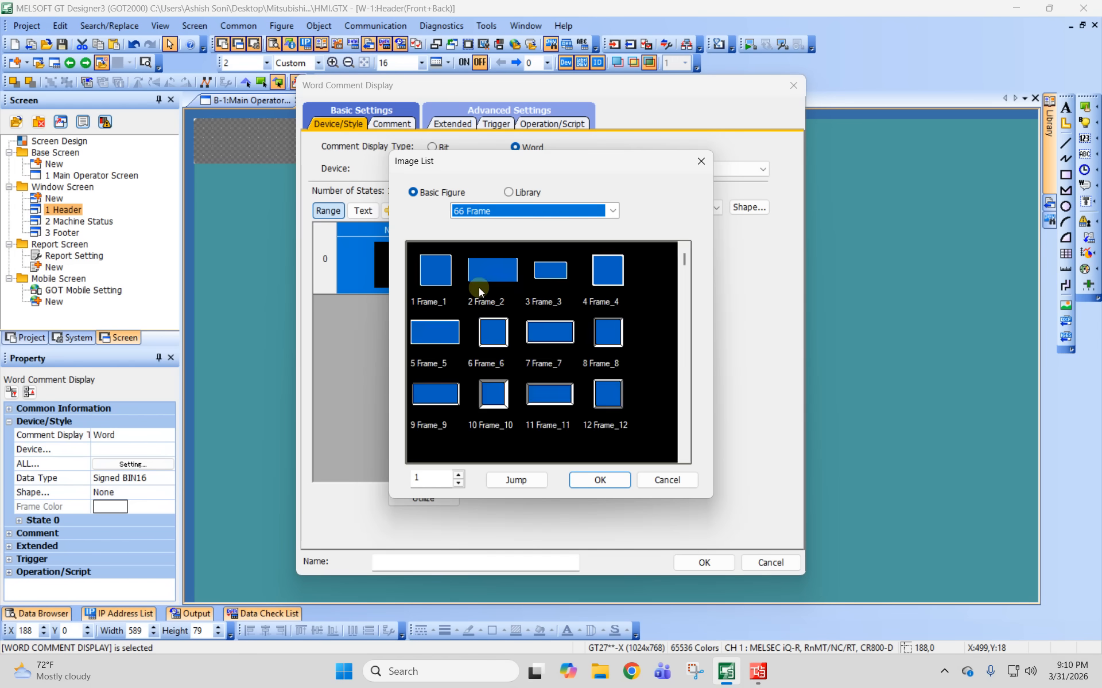
scroll(481, 275, down, 1)
scroll(488, 243, down, 4)
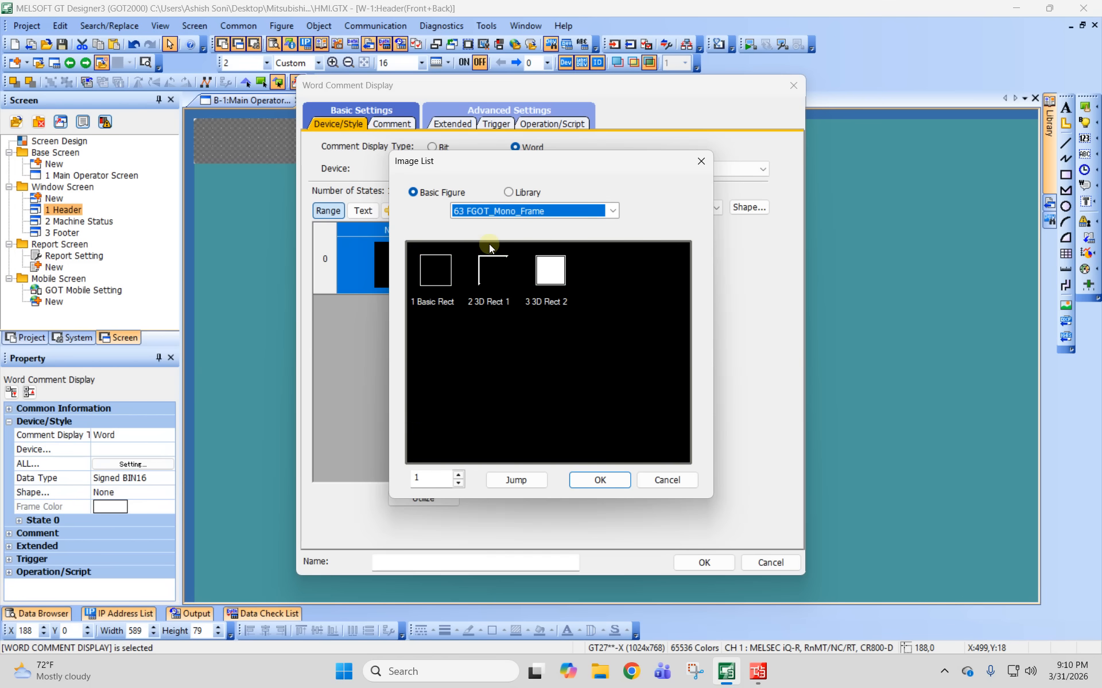
scroll(474, 263, up, 3)
double_click(445, 267)
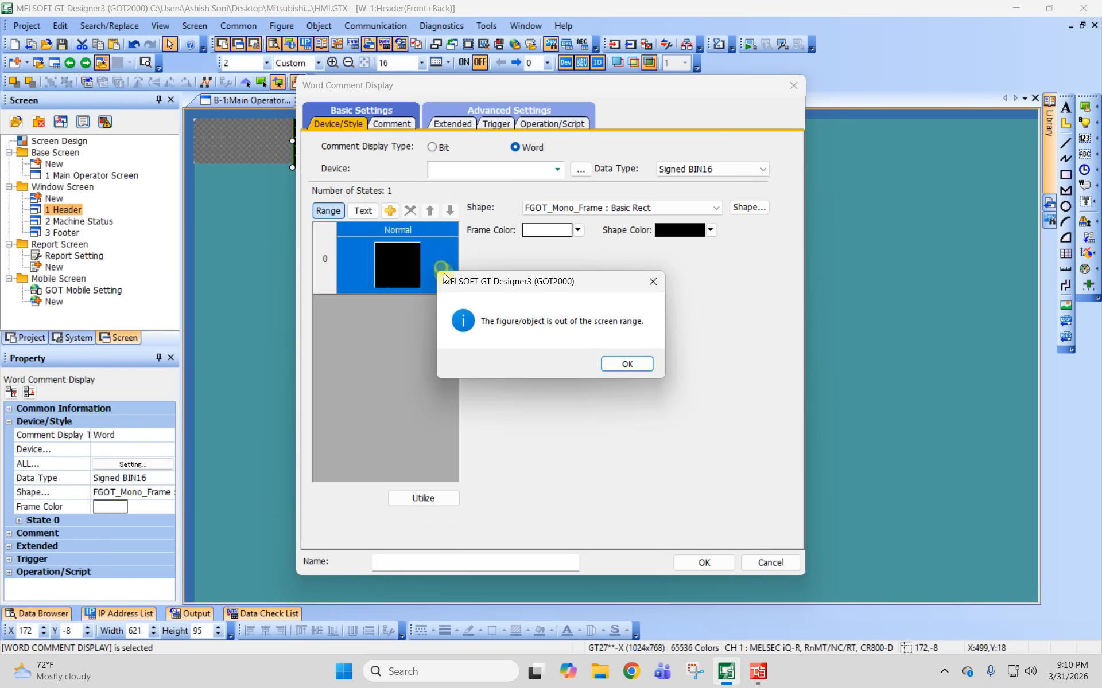
click(626, 366)
drag(554, 91, 708, 209)
drag(800, 222, 736, 119)
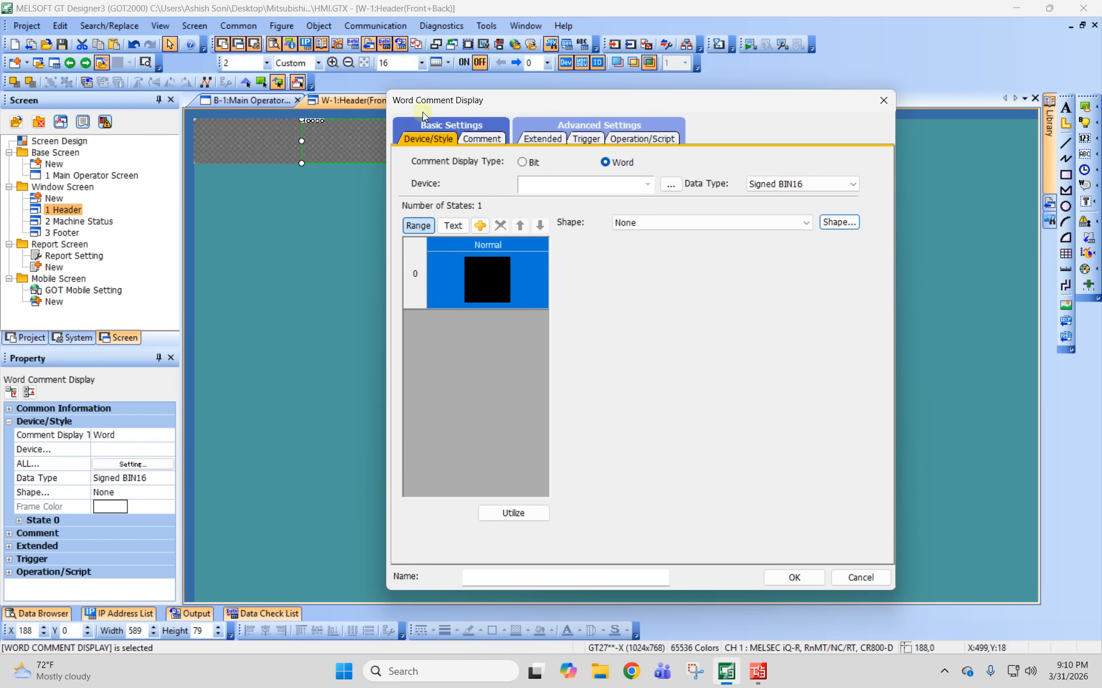
Set the comment display to Indirect Device with fixed comment group 1, and assign device GD100.
click(481, 138)
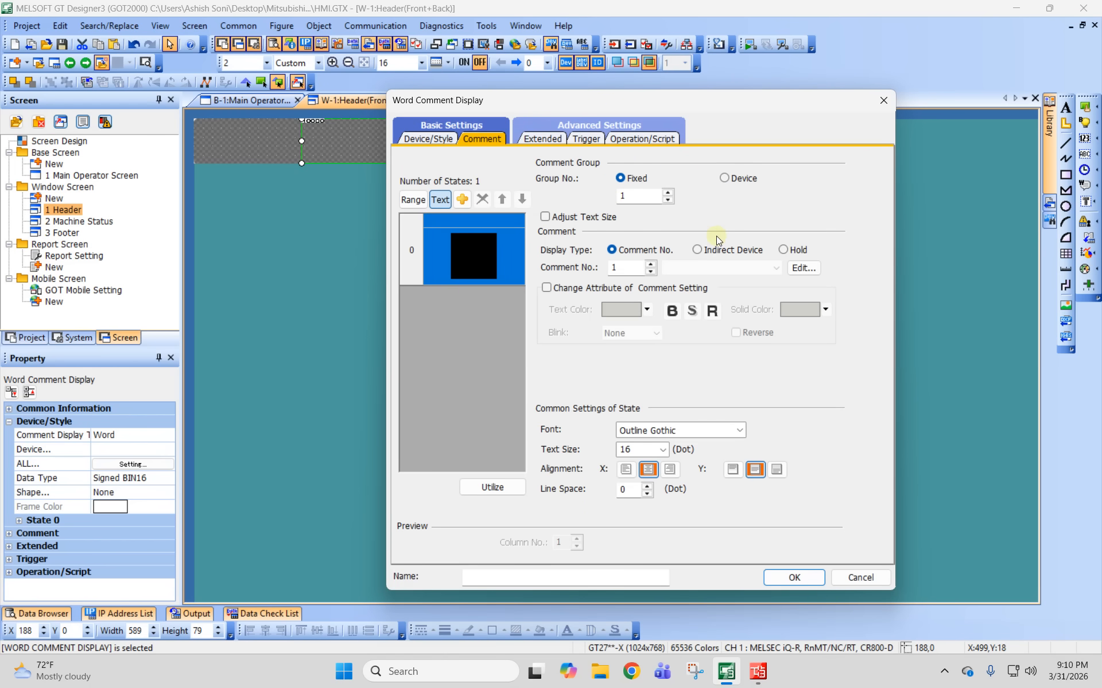
click(733, 250)
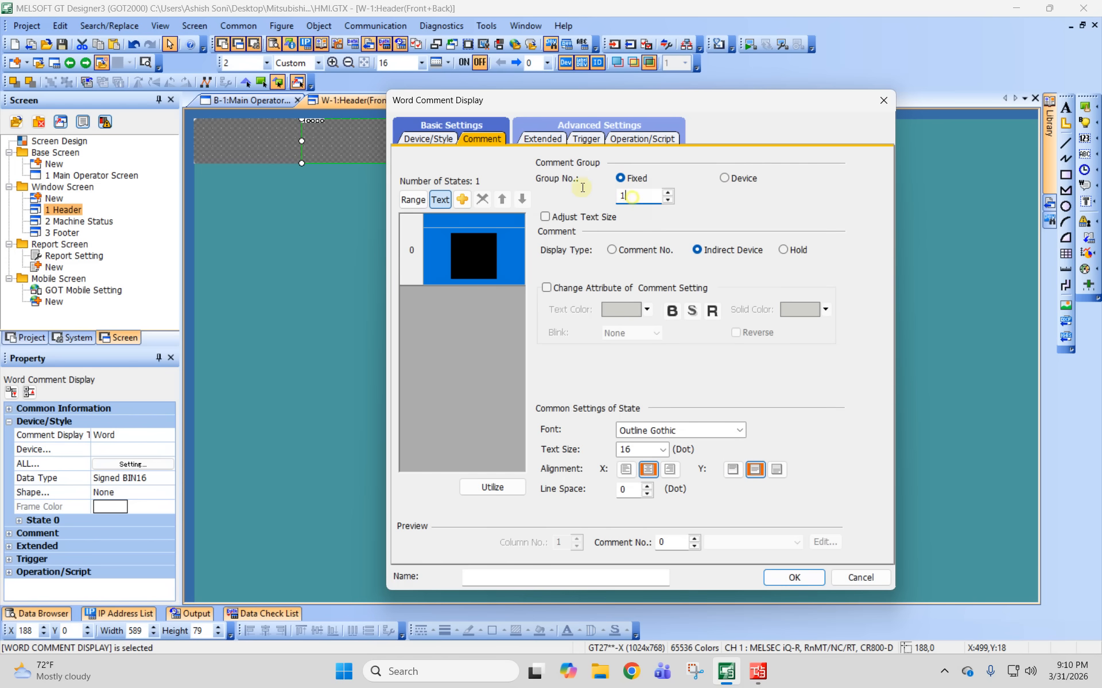
drag(632, 198, 570, 218)
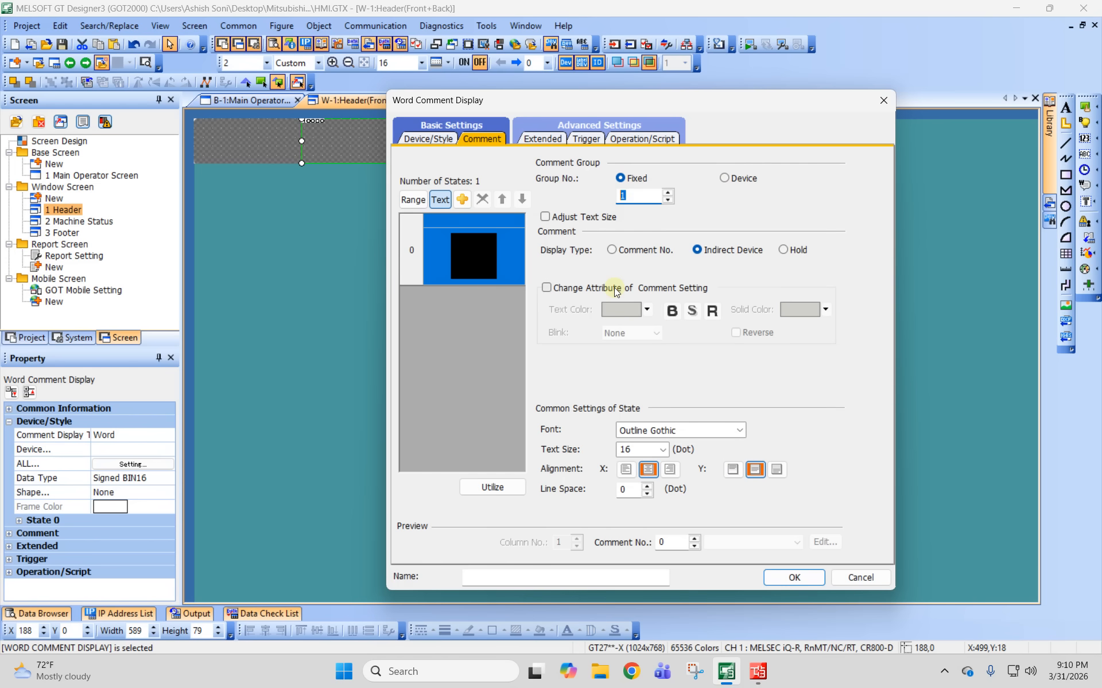
click(436, 139)
text(GD100)
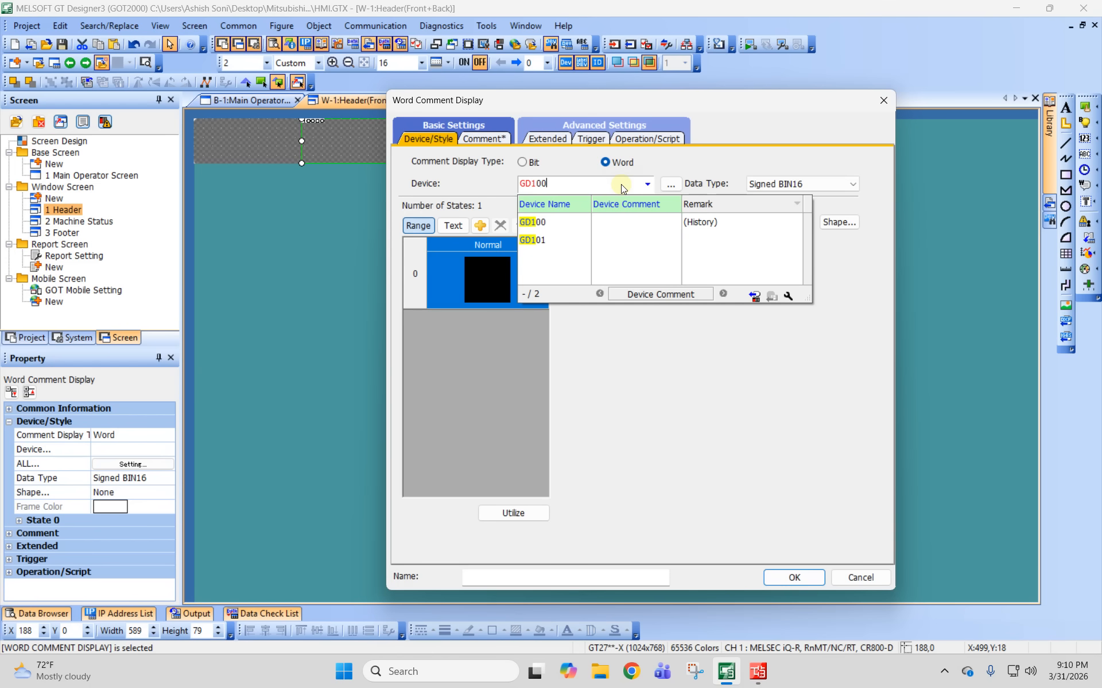
key(Tab)
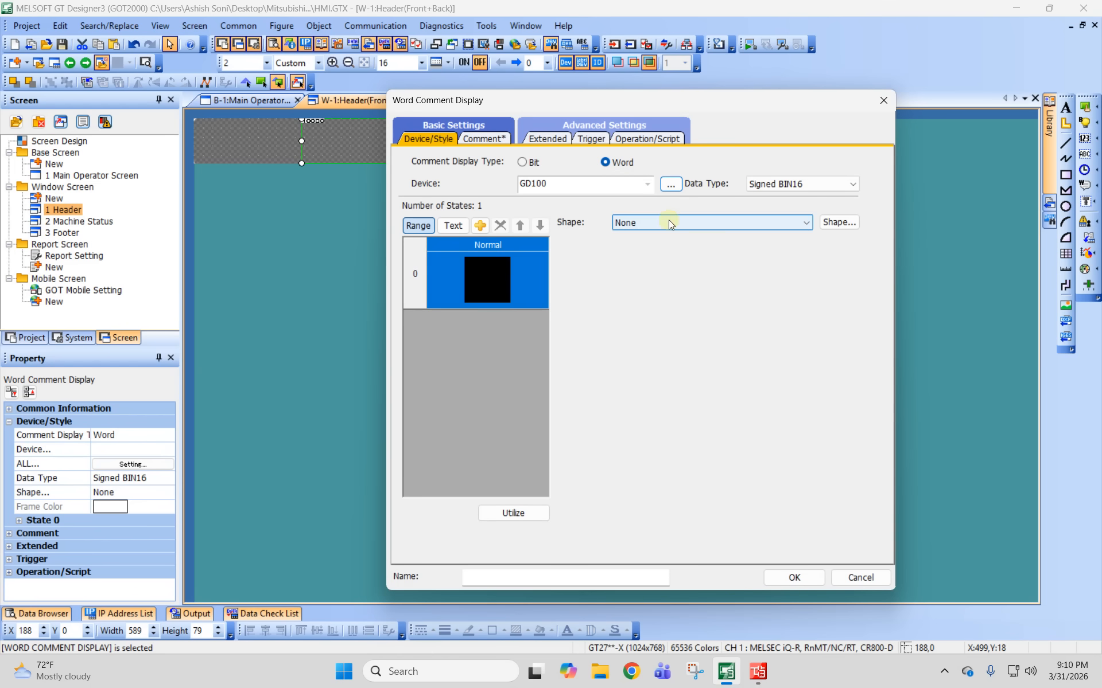
Try a previously used shape on the comment display and accept its settings with the shape left at None.
click(805, 222)
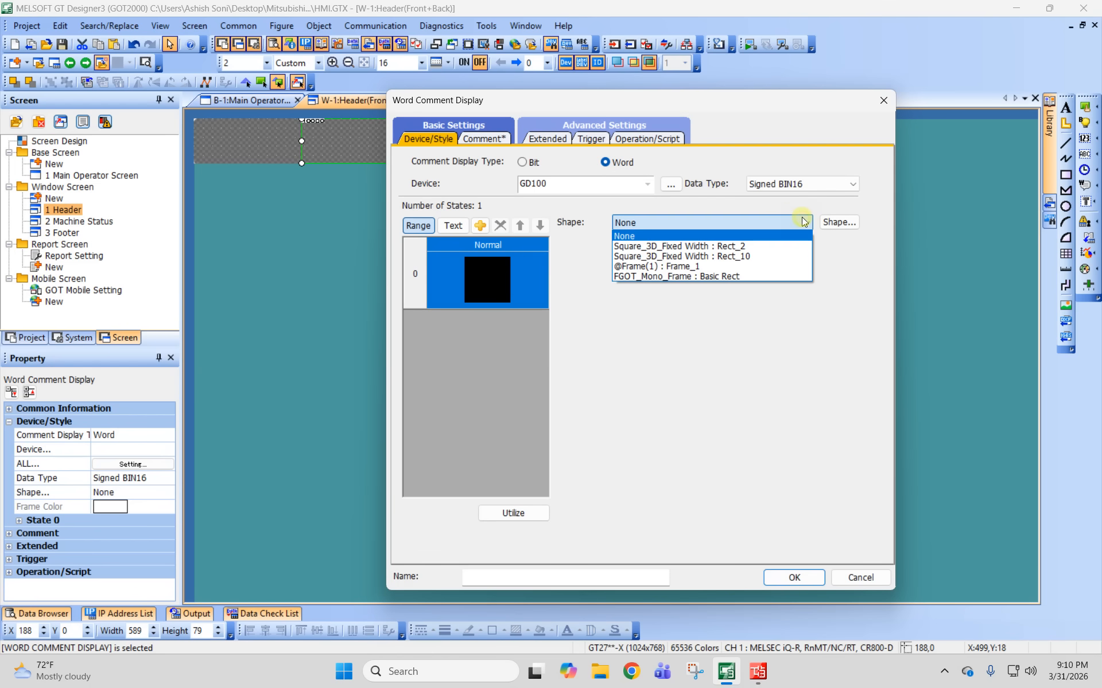
click(736, 276)
click(730, 385)
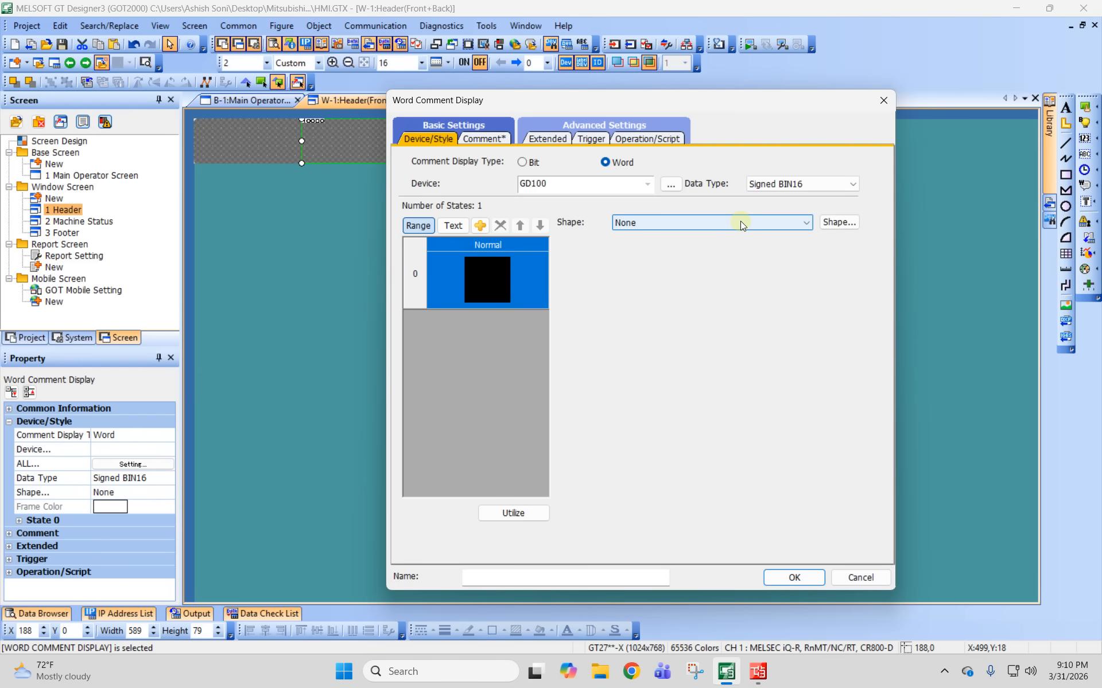
scroll(780, 221, down, 1)
click(717, 379)
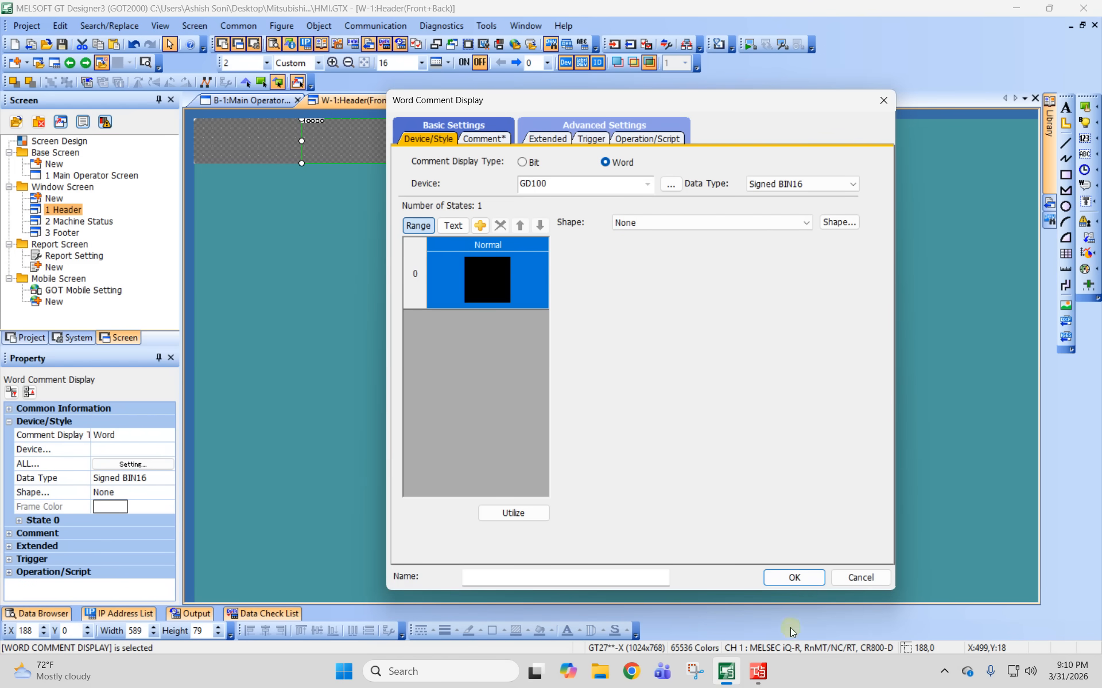
click(794, 577)
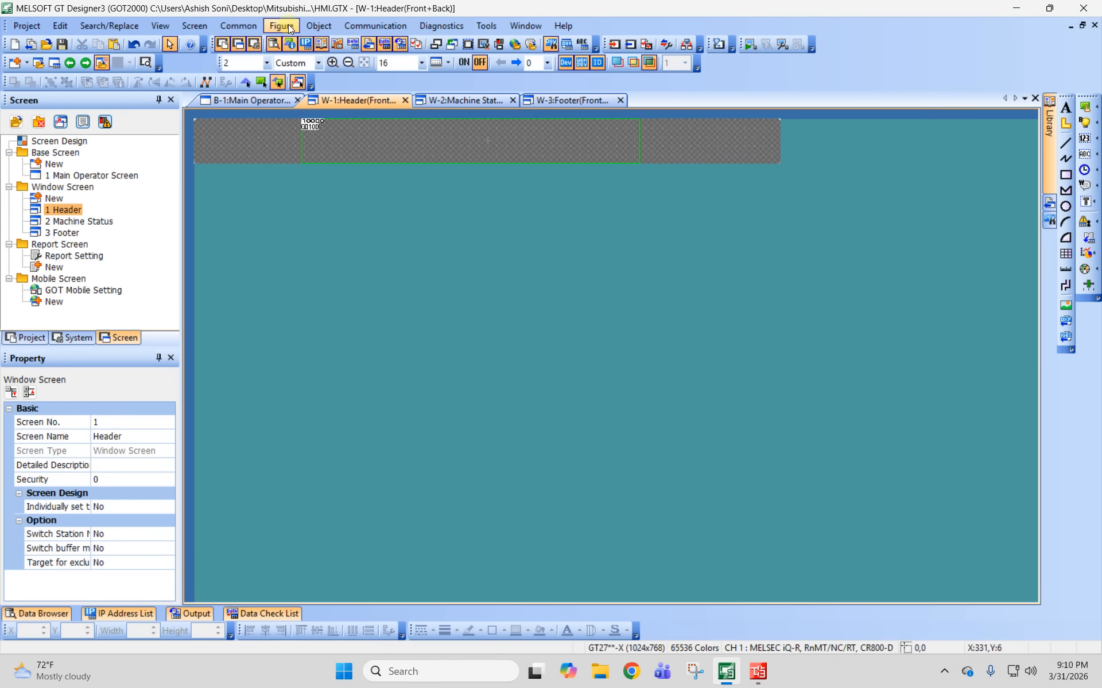
Draw a rectangle about 601 wide and 79 high around the comment display in the Header window.
click(319, 26)
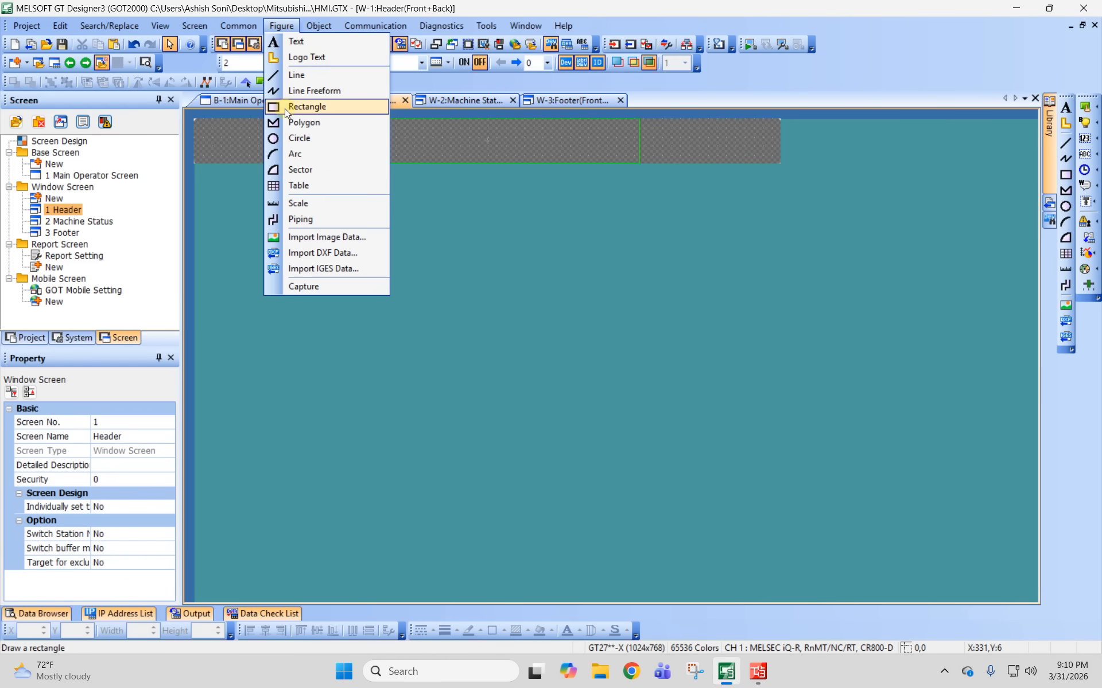
click(312, 106)
drag(298, 118, 643, 163)
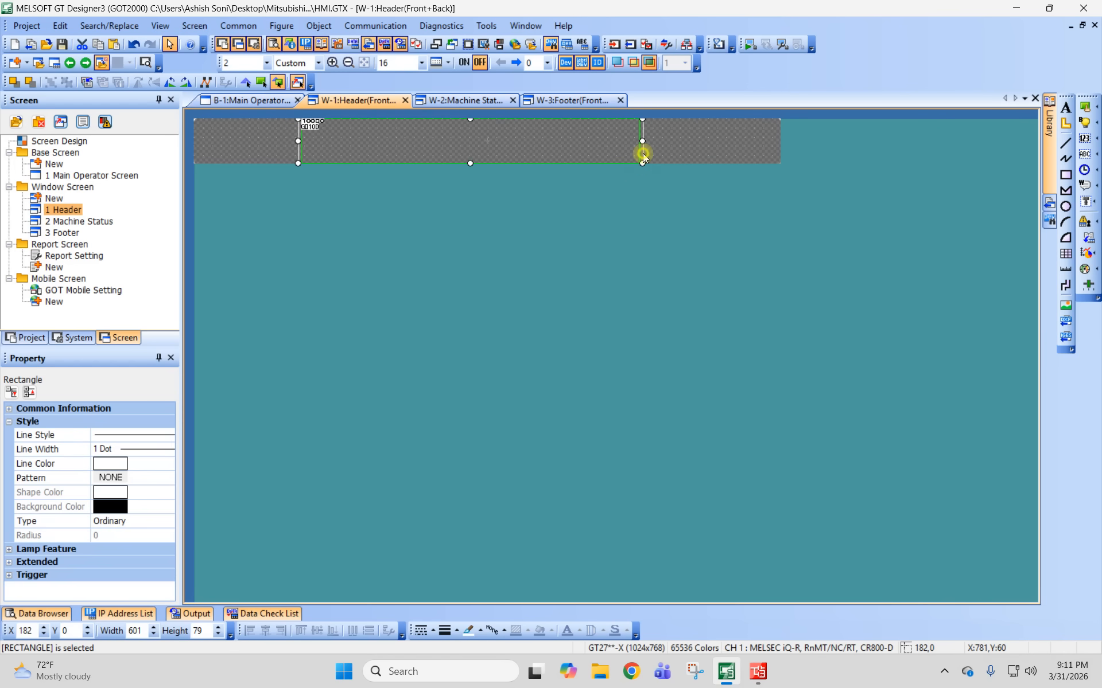
Try a black line color on the rectangle around the Header's comment display.
double_click(642, 154)
click(566, 308)
click(522, 335)
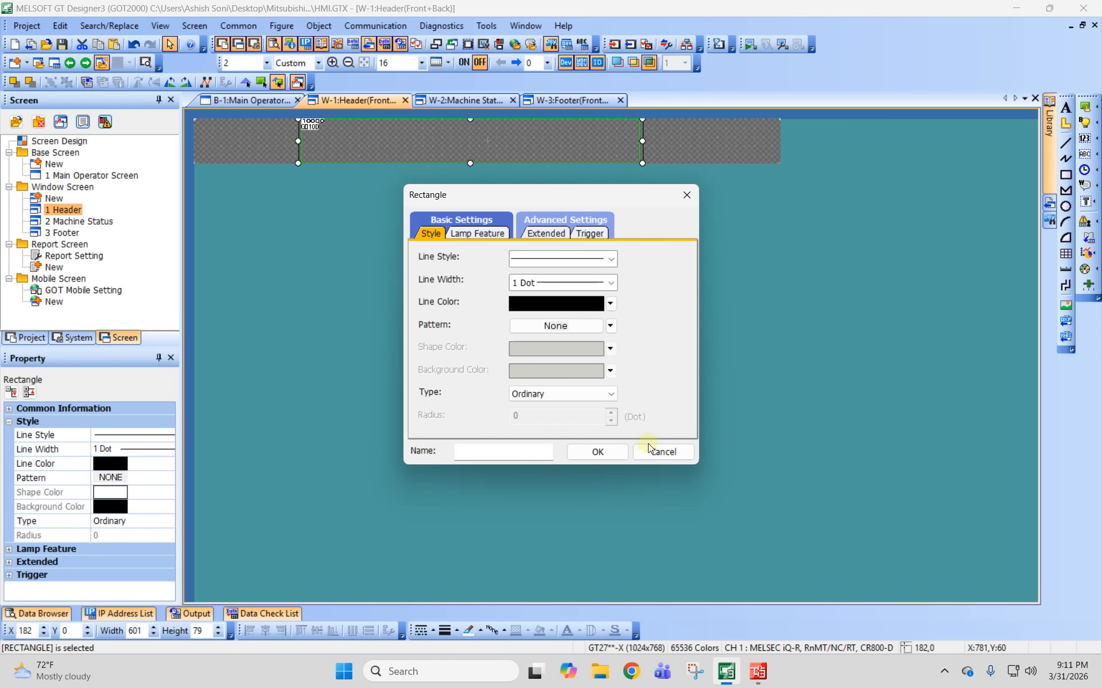
click(662, 454)
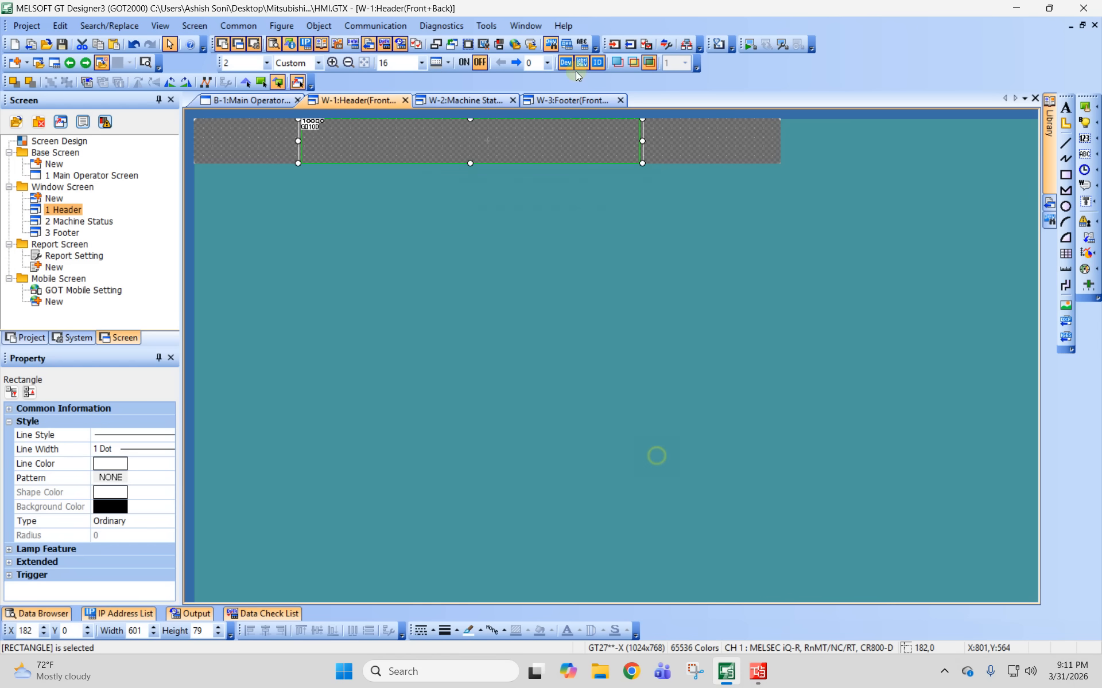
Delete the rectangle drawn around the Header's comment display.
click(641, 136)
double_click(639, 135)
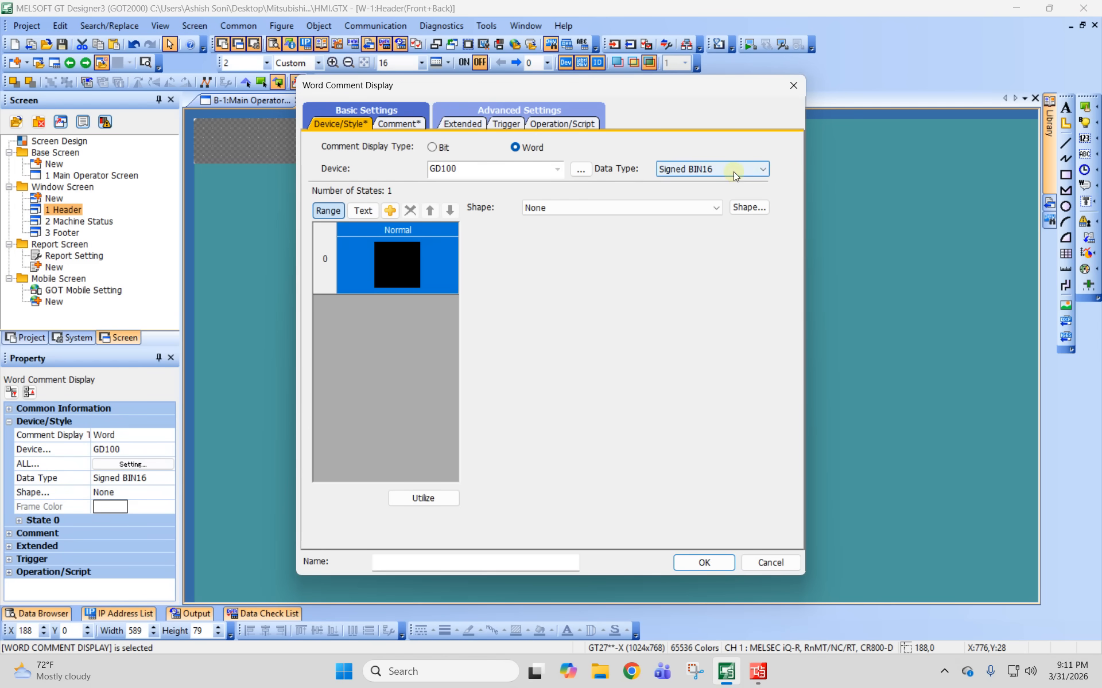
click(740, 209)
click(564, 214)
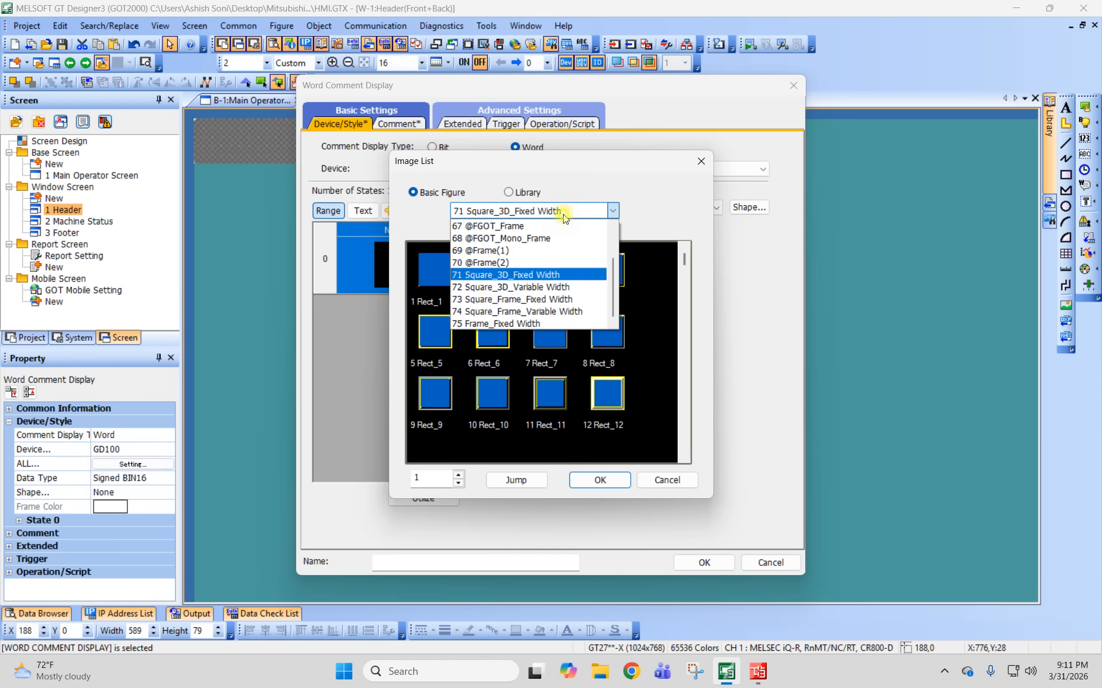
key(Escape)
key(Escape)
key(Escape)
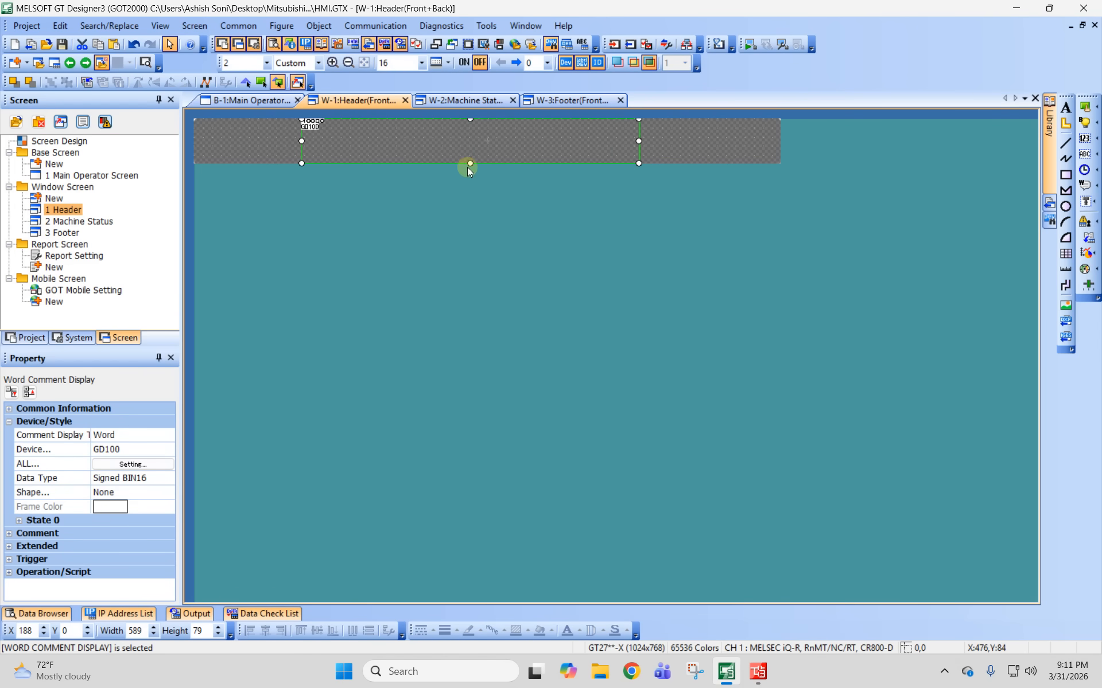
Reduce the Header's comment display to a height of about 55 and place it at Y 6.
drag(470, 164, 471, 126)
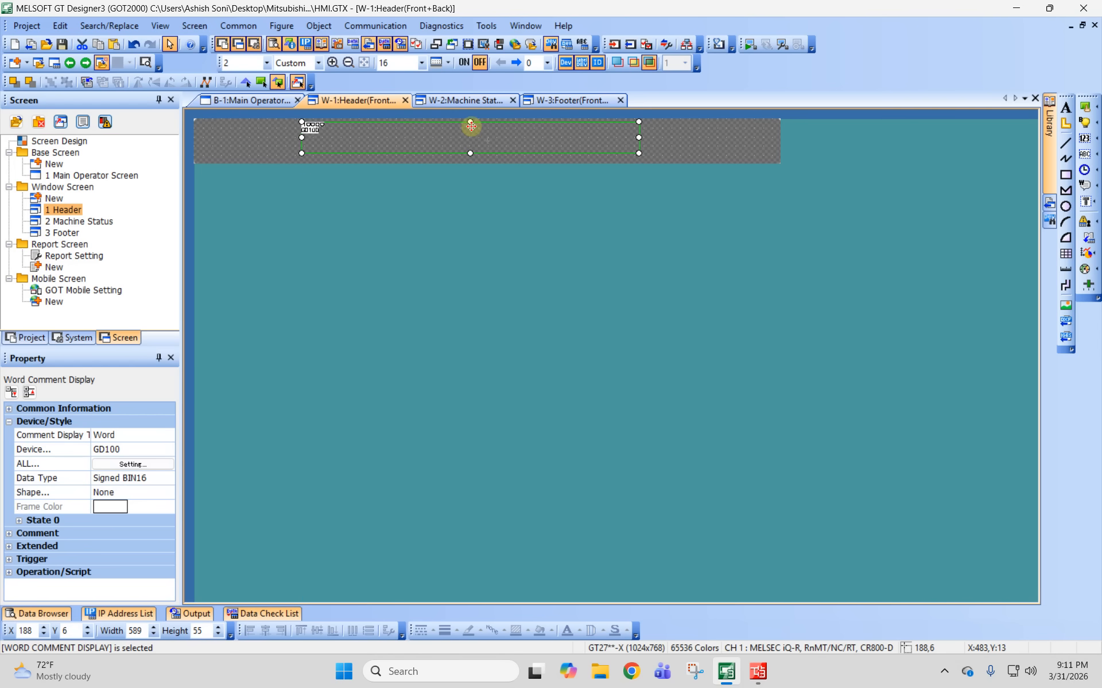
double_click(469, 134)
click(622, 208)
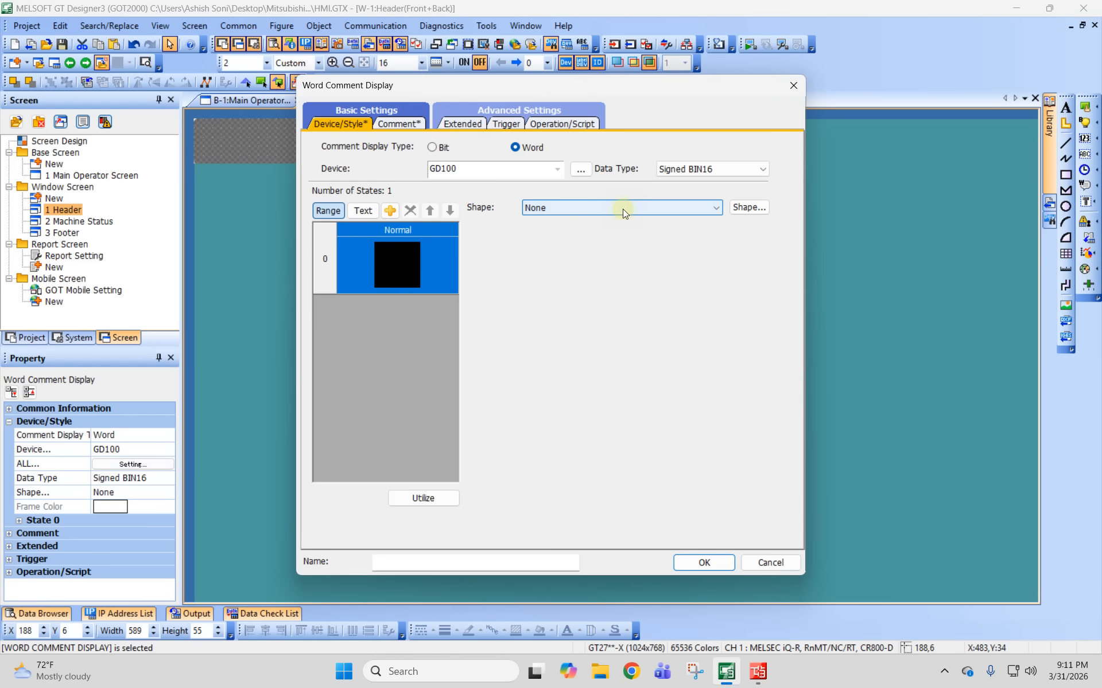
scroll(622, 208, down, 1)
click(618, 368)
scroll(560, 187, down, 1)
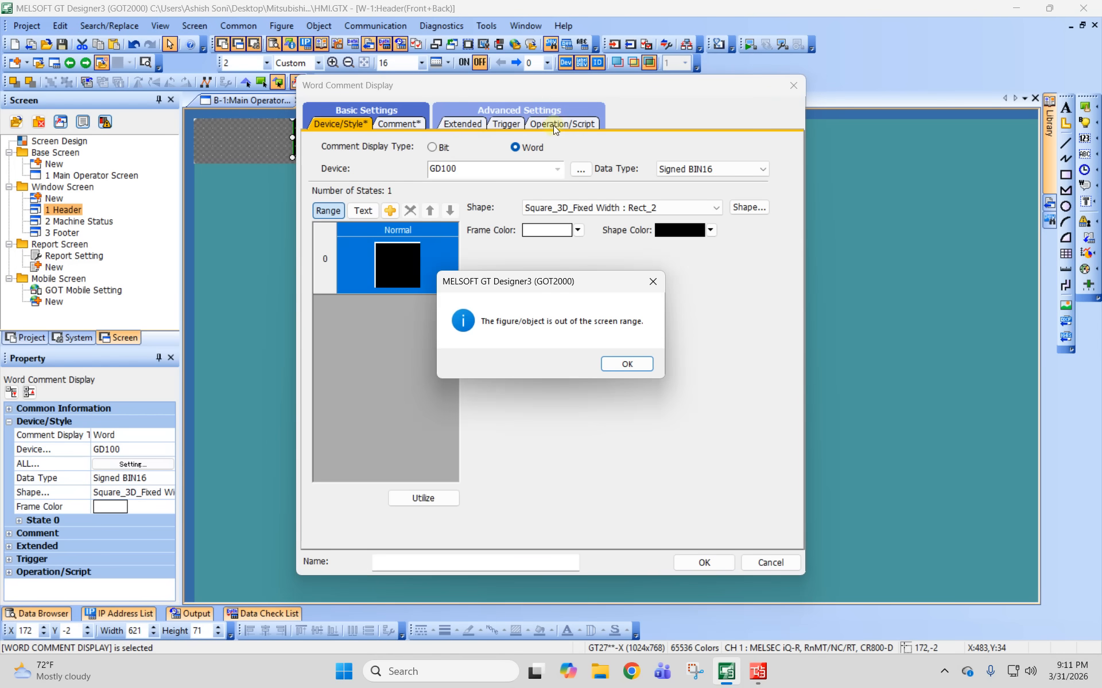
click(634, 360)
drag(535, 79, 746, 251)
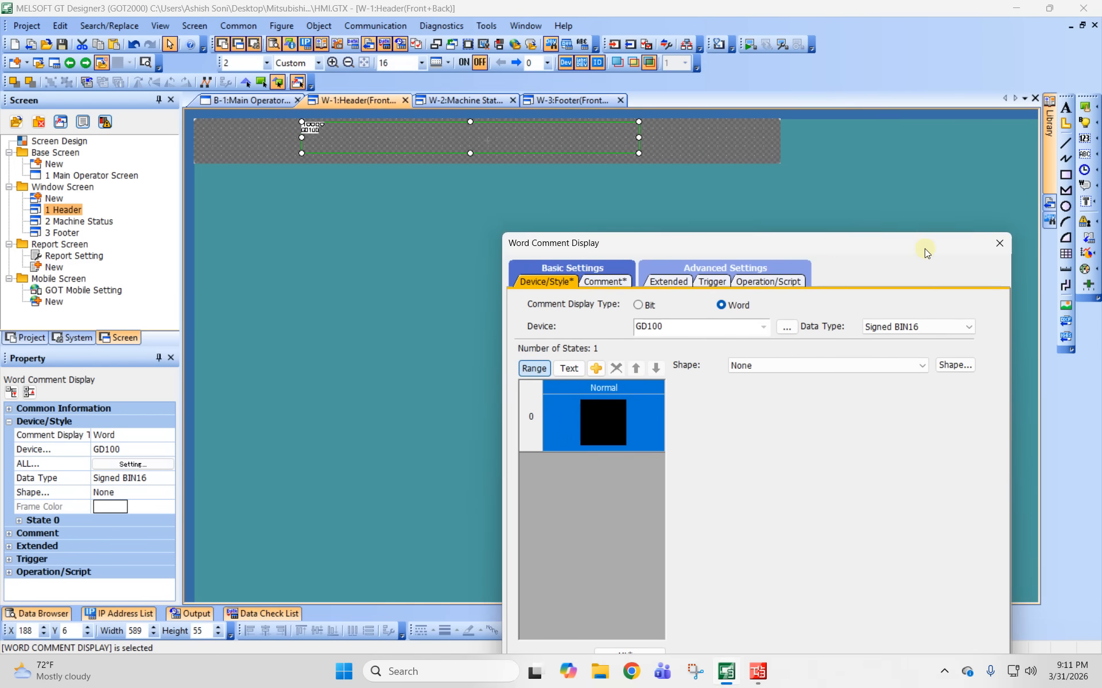
click(1000, 251)
Move the comment display down to Y 12 and give it the Square_3D_Fixed Width : Rect_2 shape.
drag(466, 142, 467, 143)
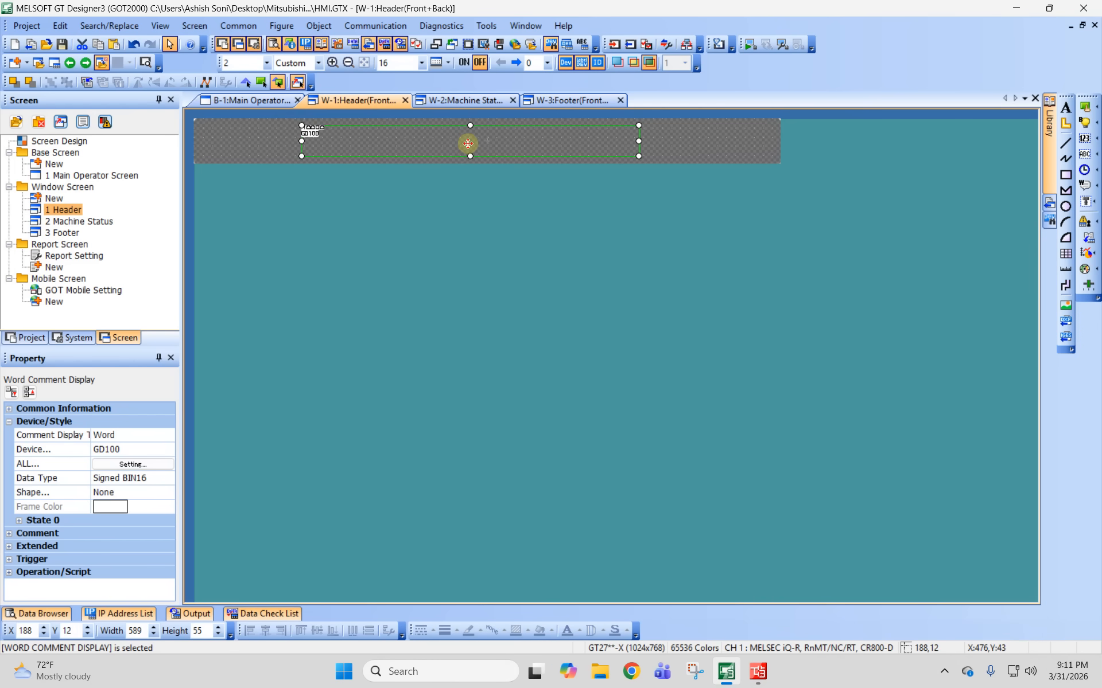
double_click(468, 144)
click(607, 212)
click(607, 212)
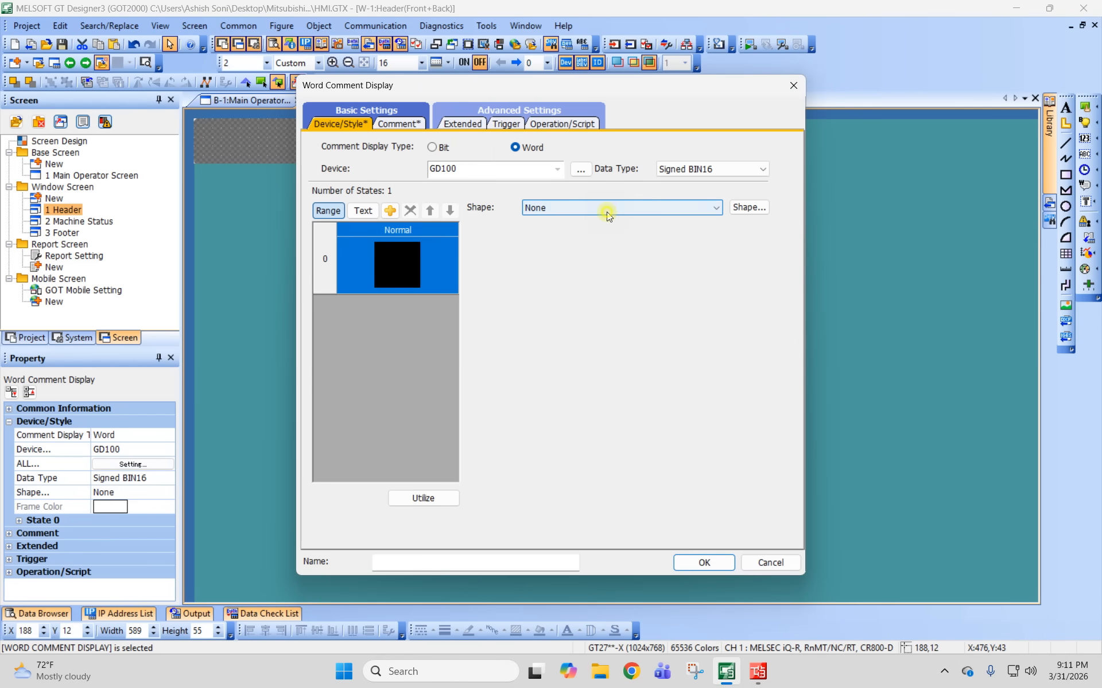
scroll(607, 211, down, 1)
drag(602, 89, 934, 113)
click(1036, 586)
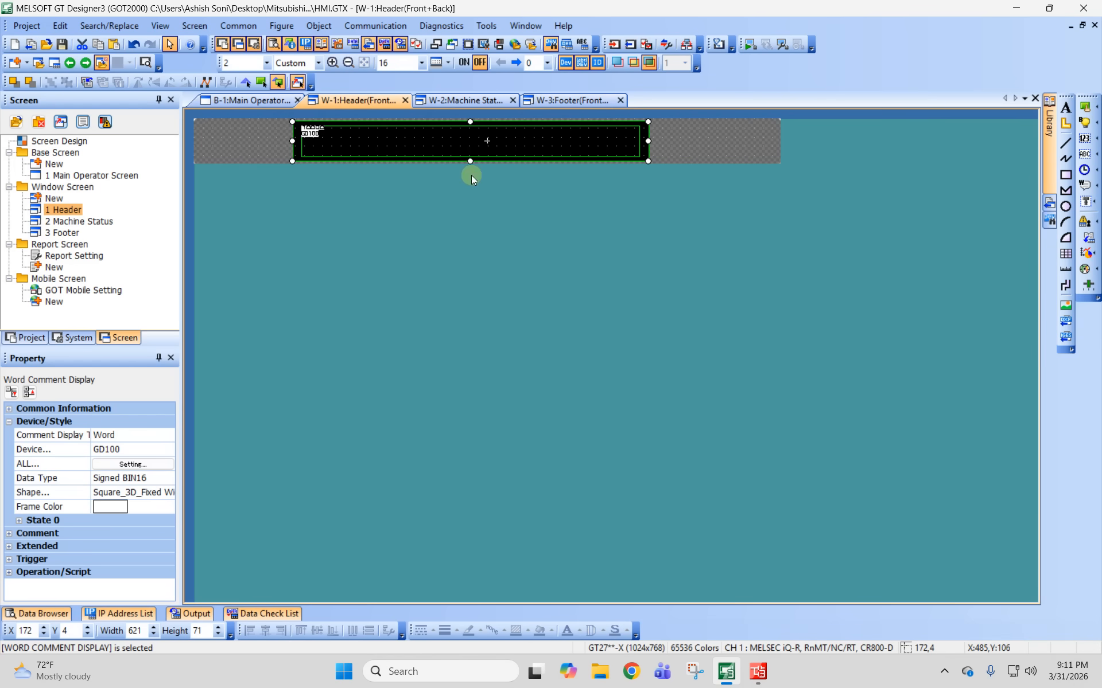
Stretch the comment display to the Header's full height, about 79 at Y 0, and shift it to X 176.
drag(471, 121, 469, 117)
drag(471, 158, 470, 164)
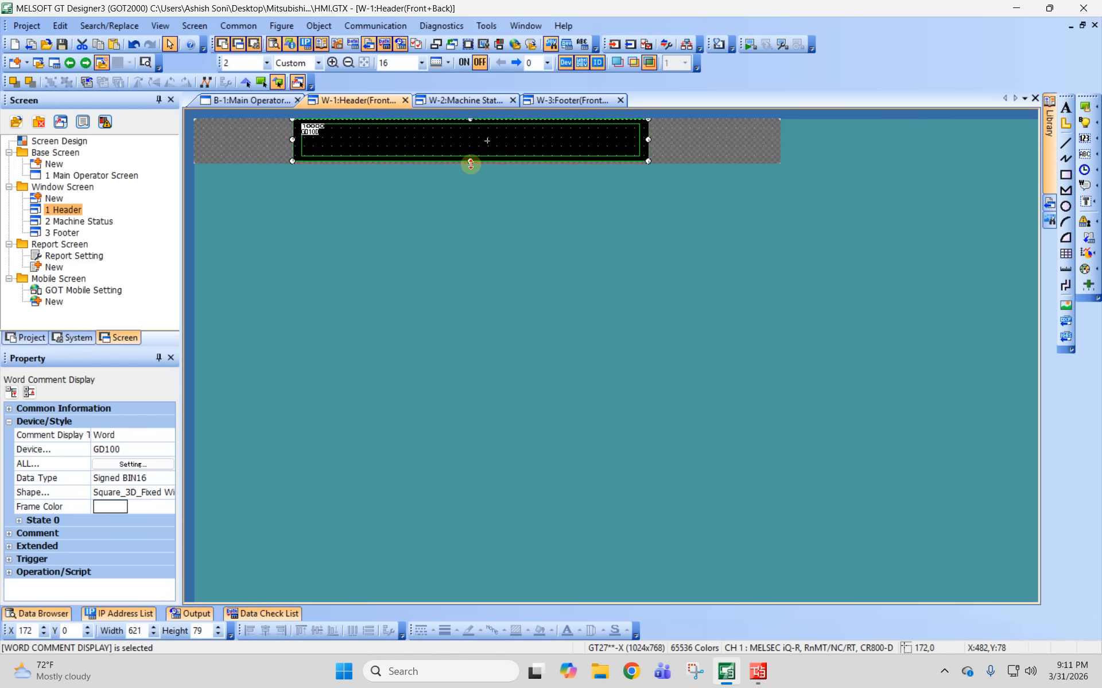
click(559, 174)
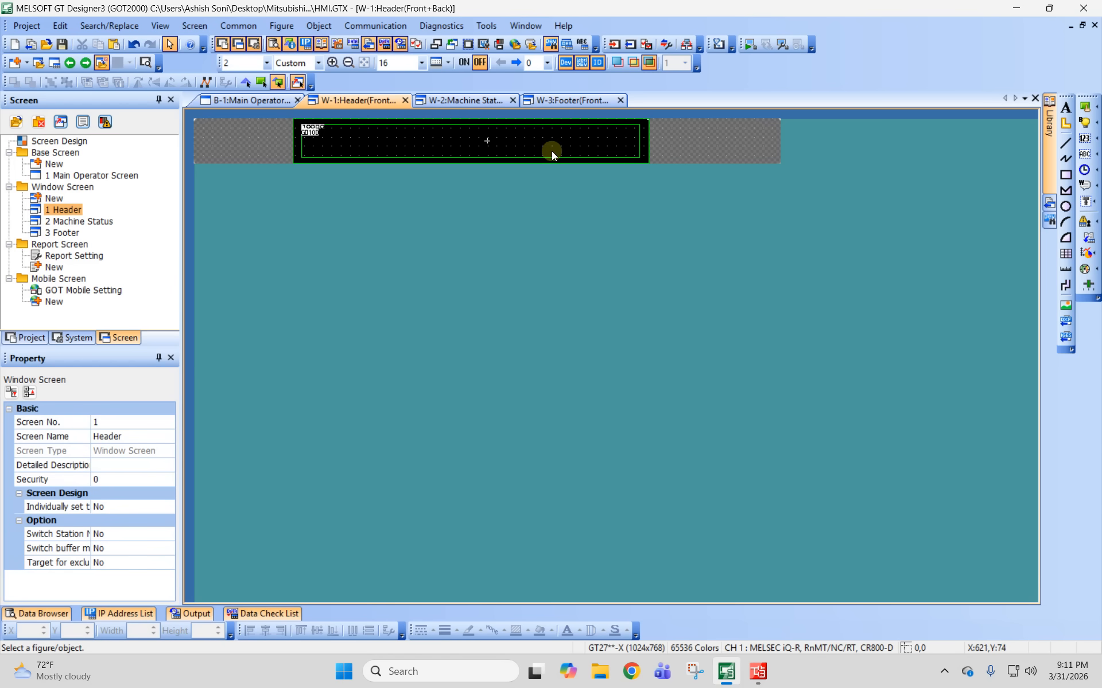
click(552, 151)
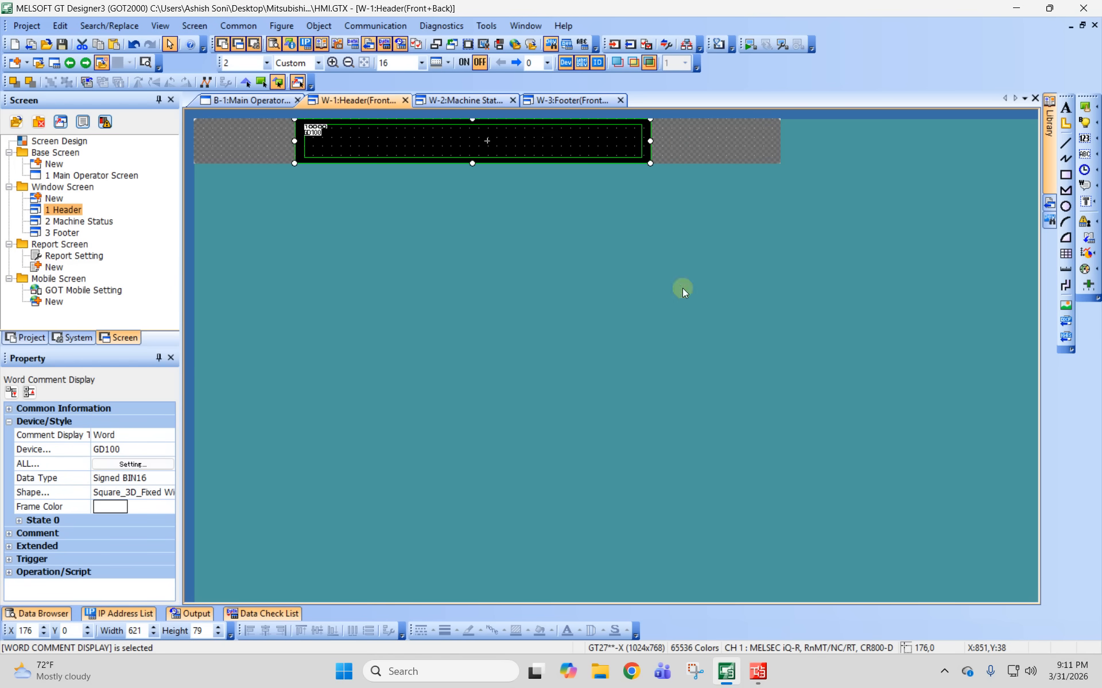
click(683, 346)
Create comment group 1 named Screen List in the project.
click(28, 338)
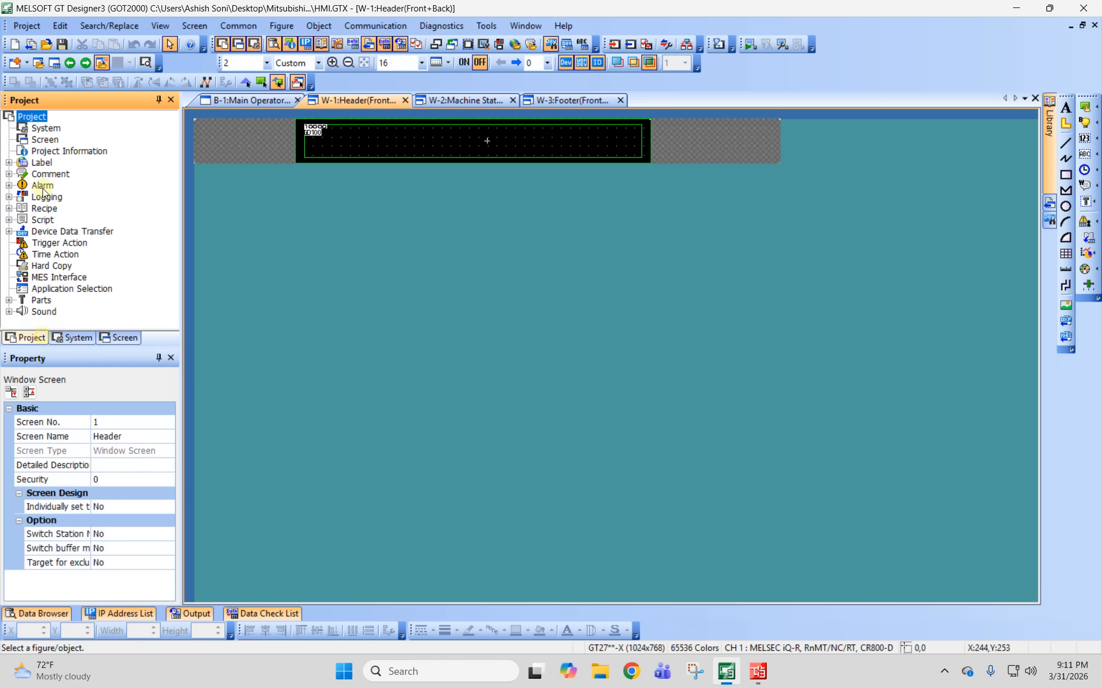
click(9, 174)
double_click(53, 185)
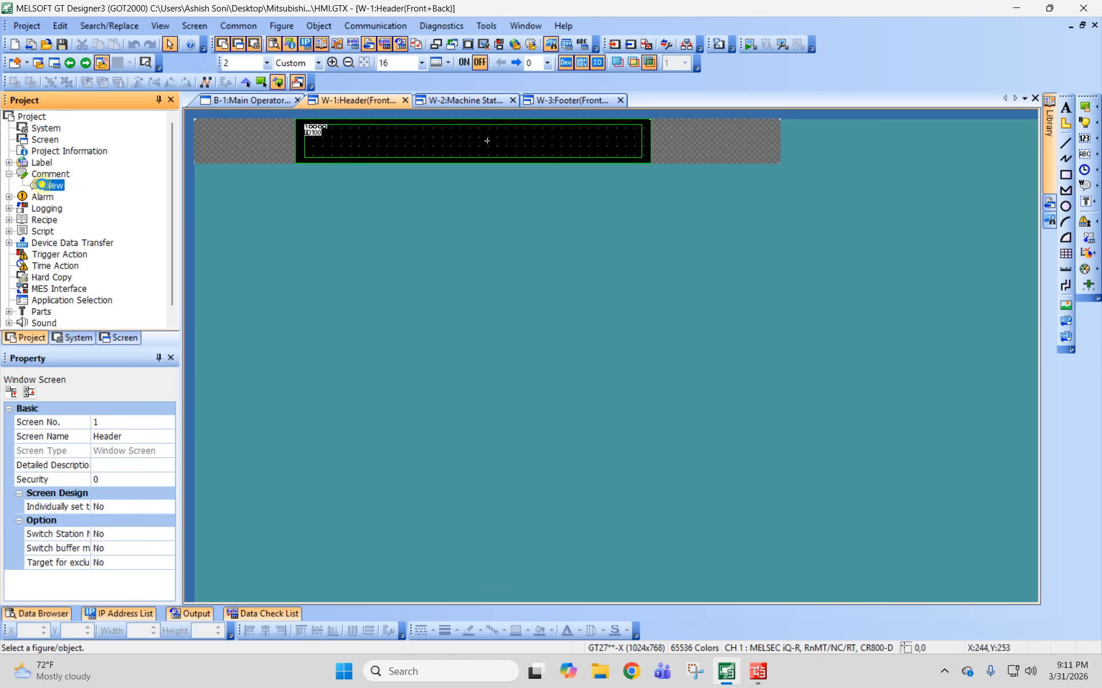
click(447, 164)
text(Sc)
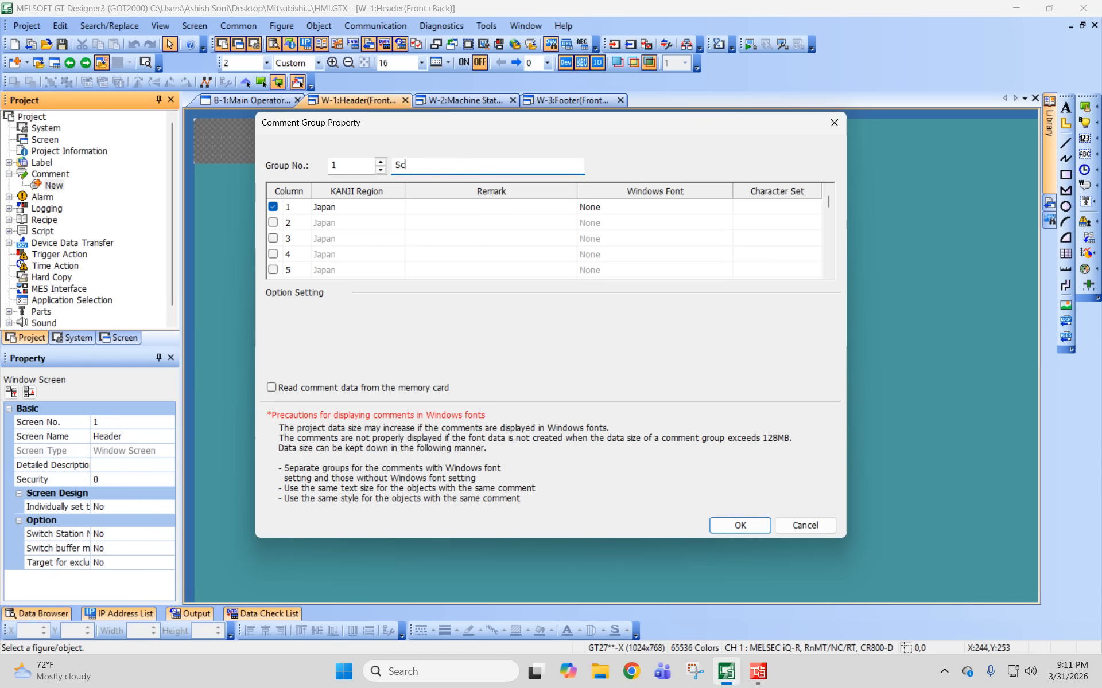
text(reen List)
key(Return)
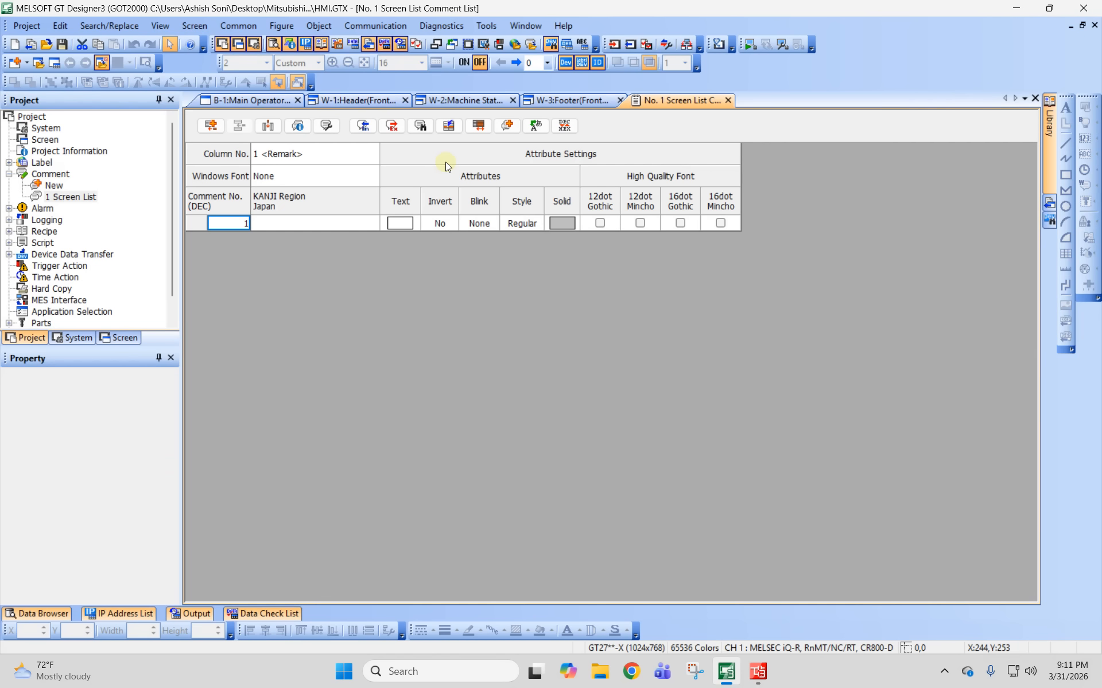
Enter "Main Operator Screen" as the text of comment 1 in the Screen List group.
click(295, 223)
click(295, 218)
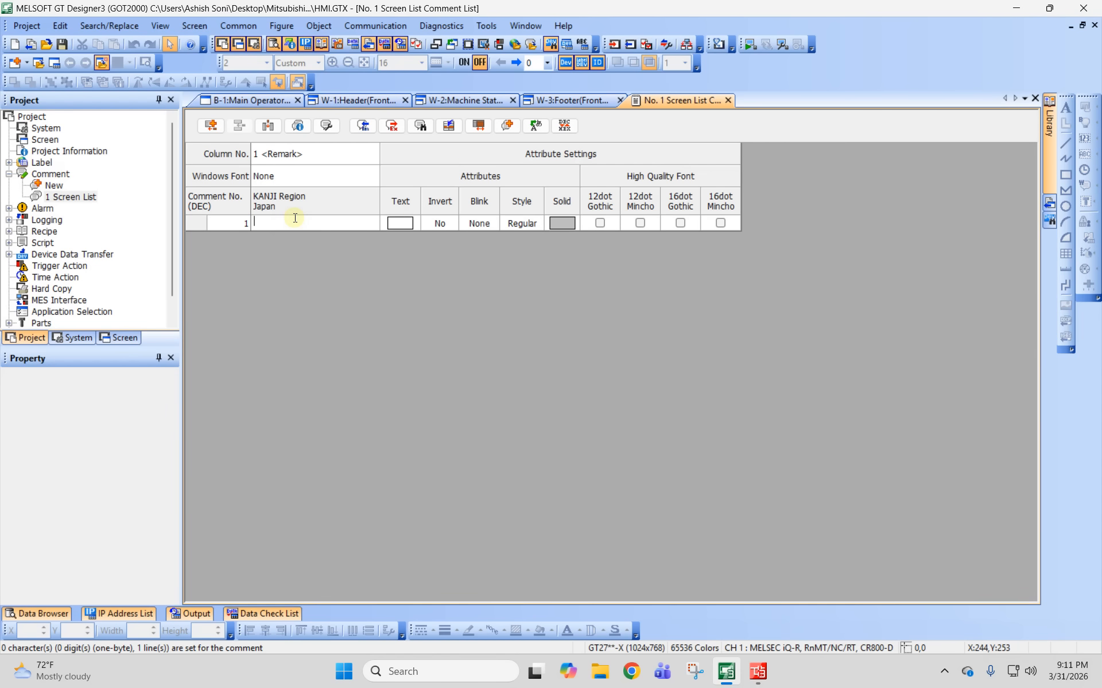
text(Main Operator)
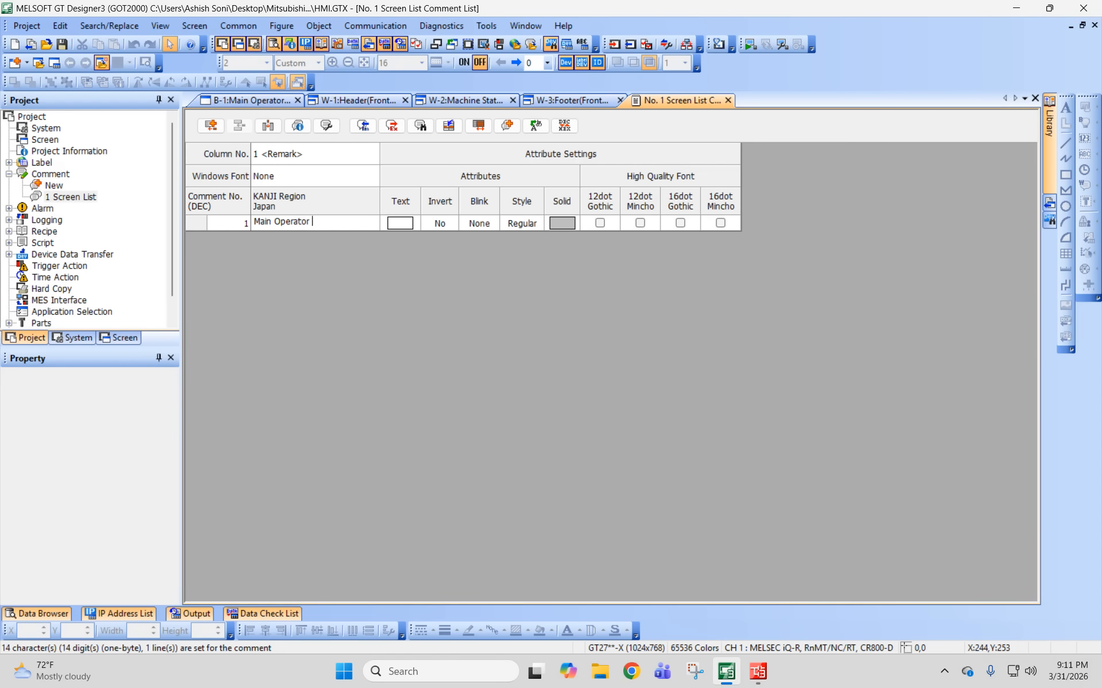
text( Screen)
key(Return)
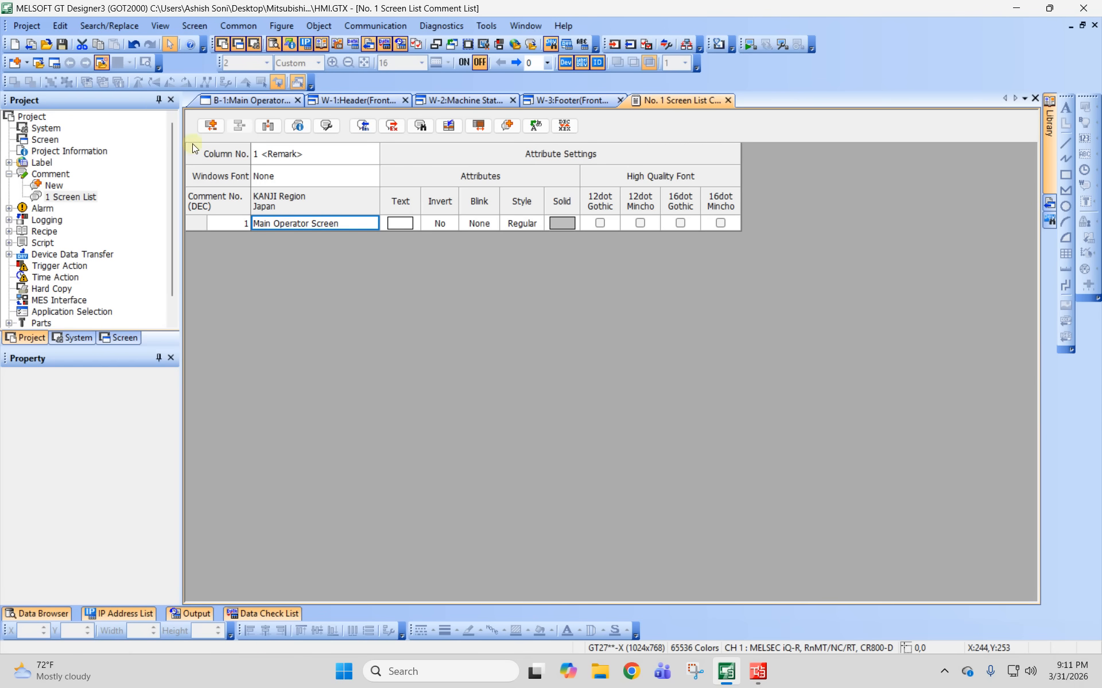
Add comment 2 "Alarm Screen" and comment 3 "Manual Screen" to the Screen List group.
click(208, 135)
click(280, 239)
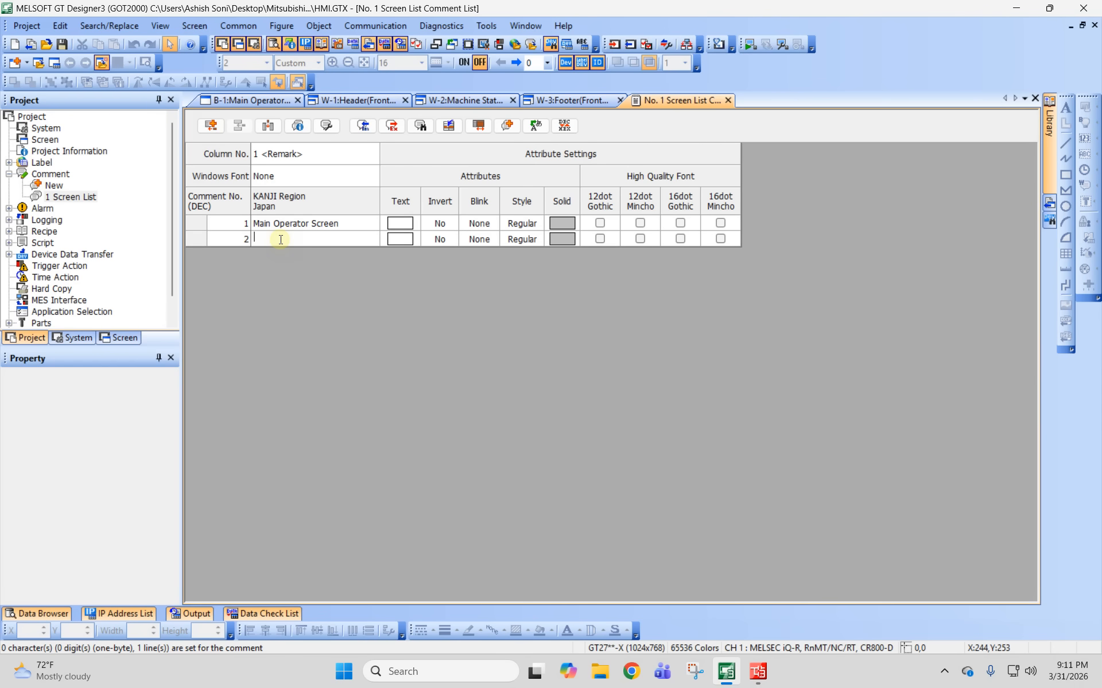
text(Alarm Screen)
key(Return)
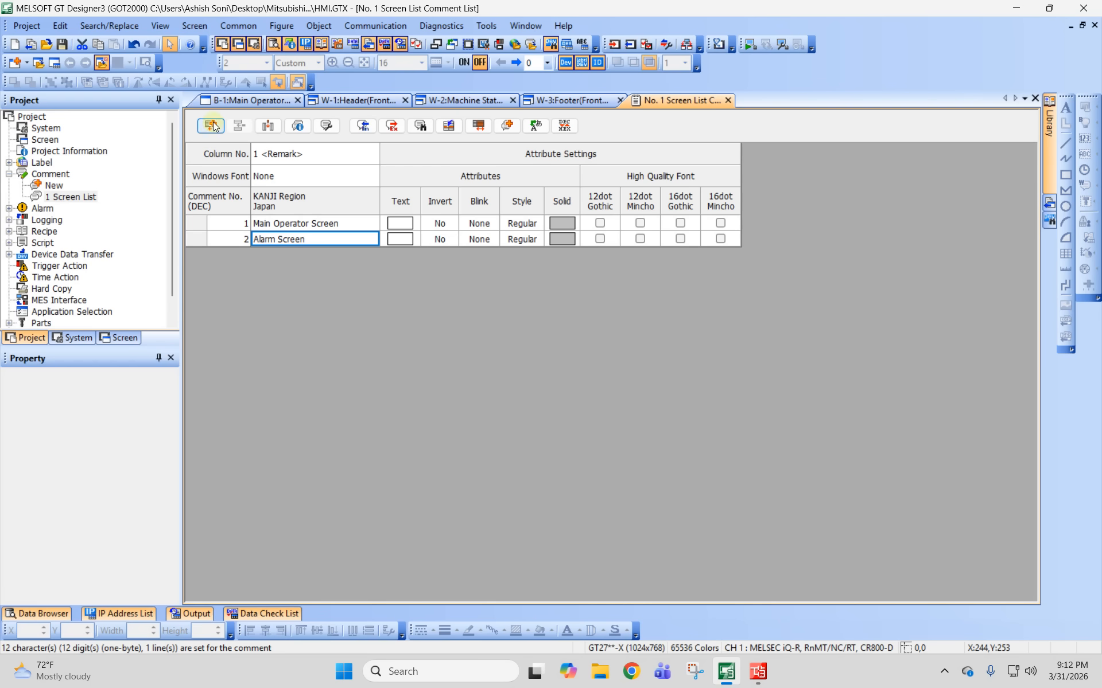
click(211, 125)
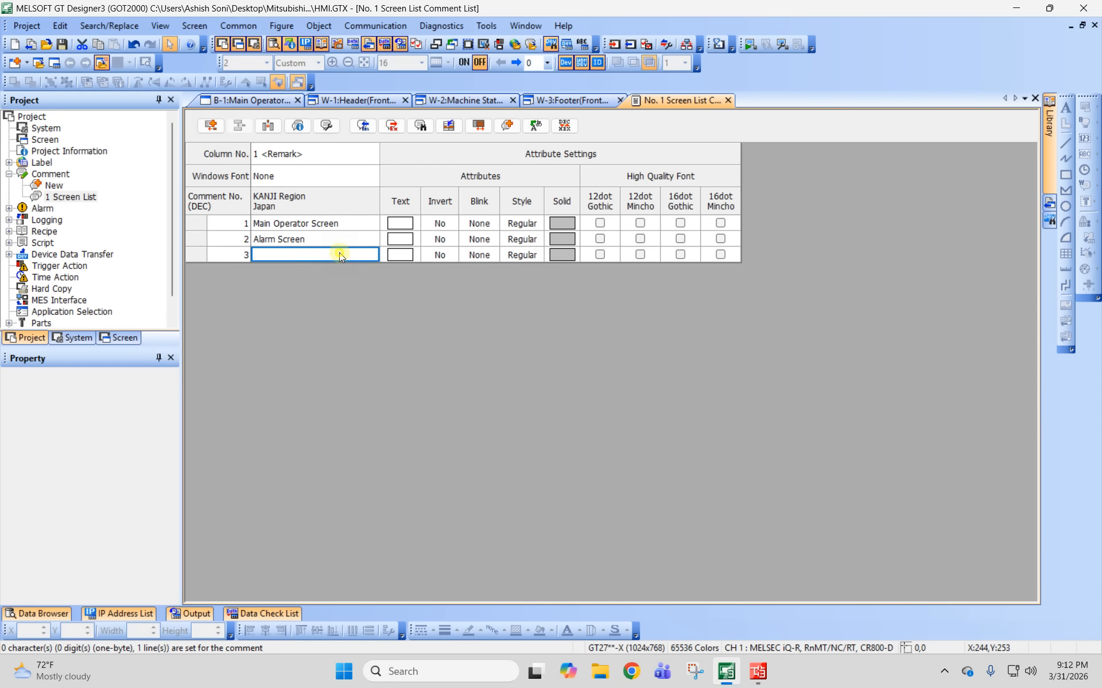
click(339, 252)
text(Manual Screen)
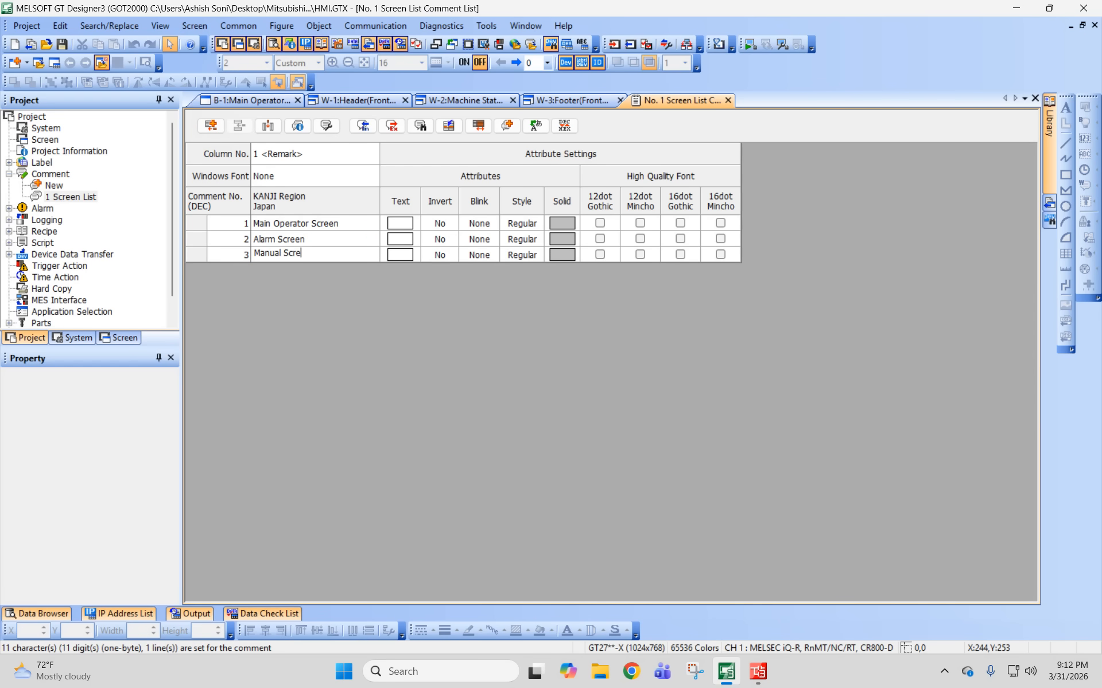
key(Return)
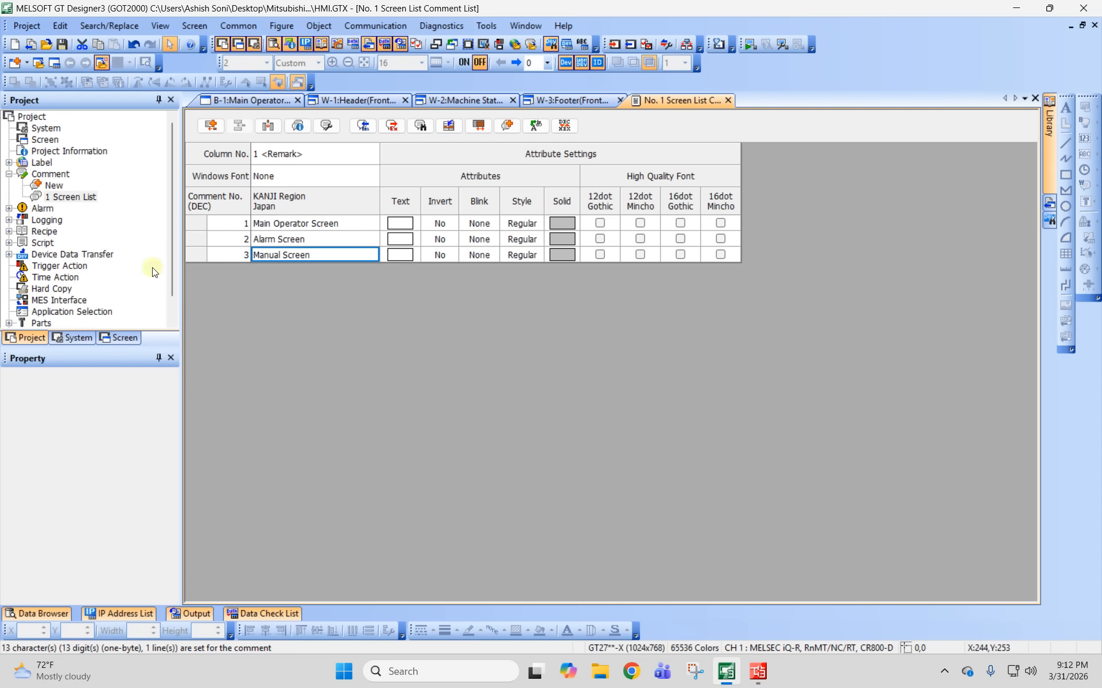
Open the comment settings of the Header's comment display and choose Main Operator Screen as the preview comment.
click(122, 340)
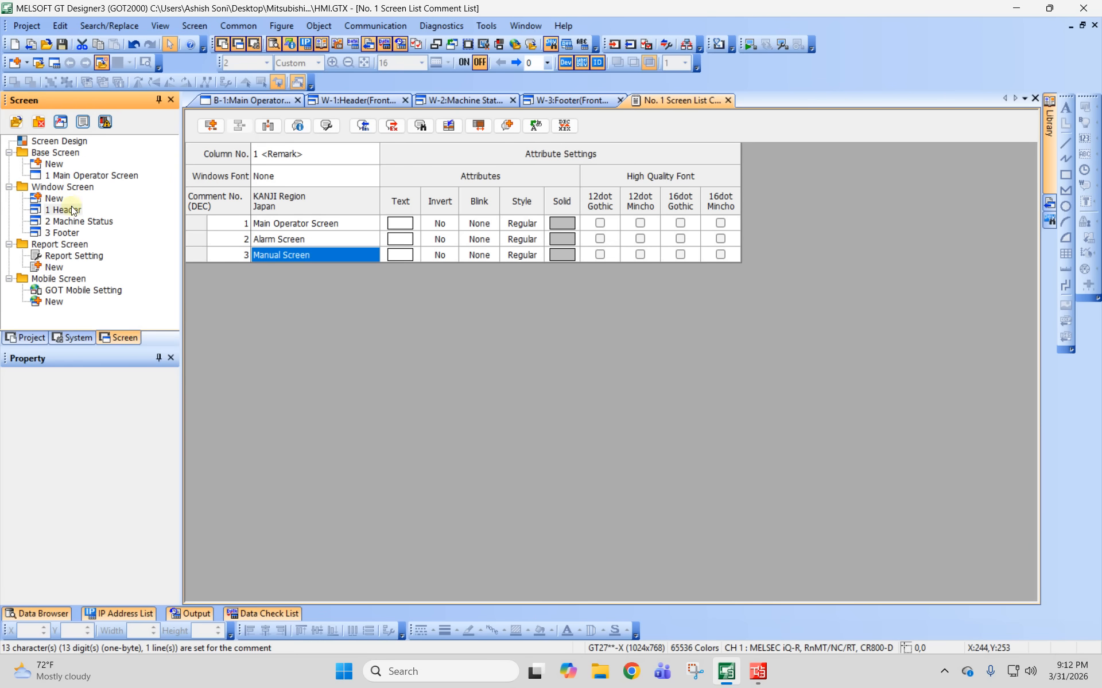
double_click(66, 210)
click(369, 145)
double_click(369, 144)
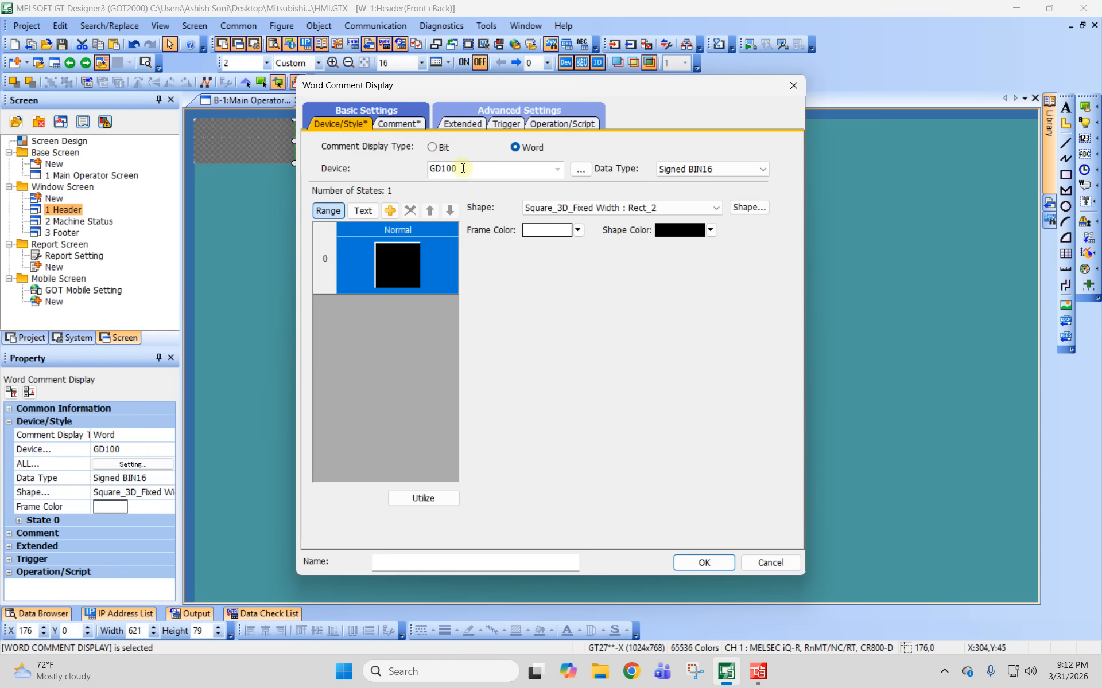
click(408, 125)
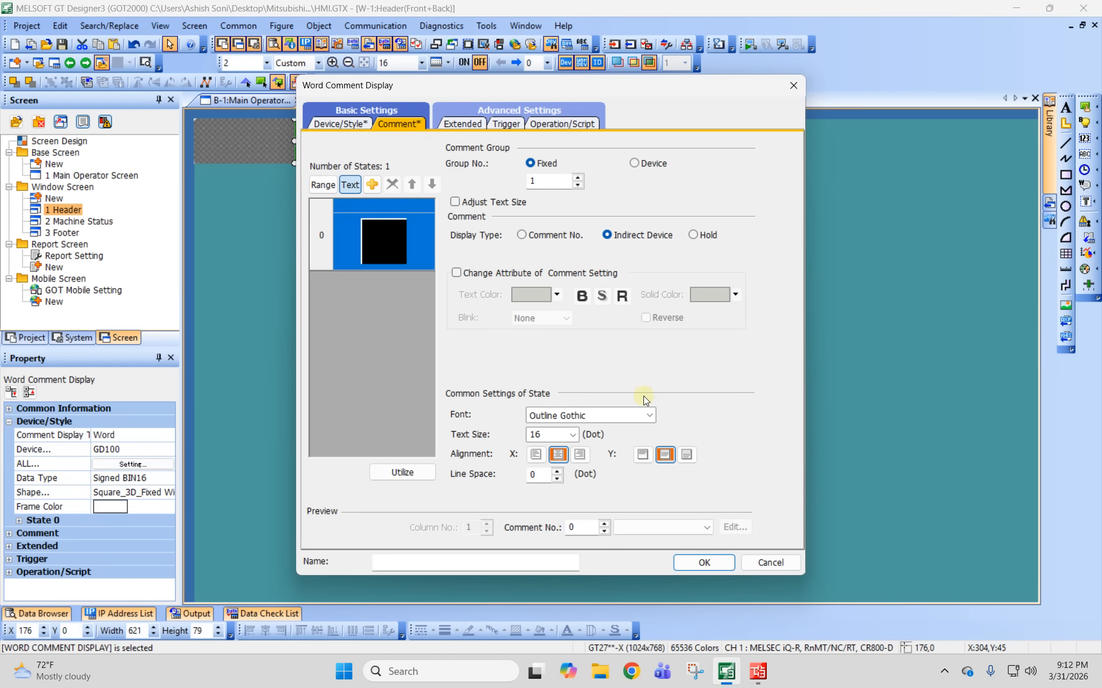
click(644, 524)
click(647, 536)
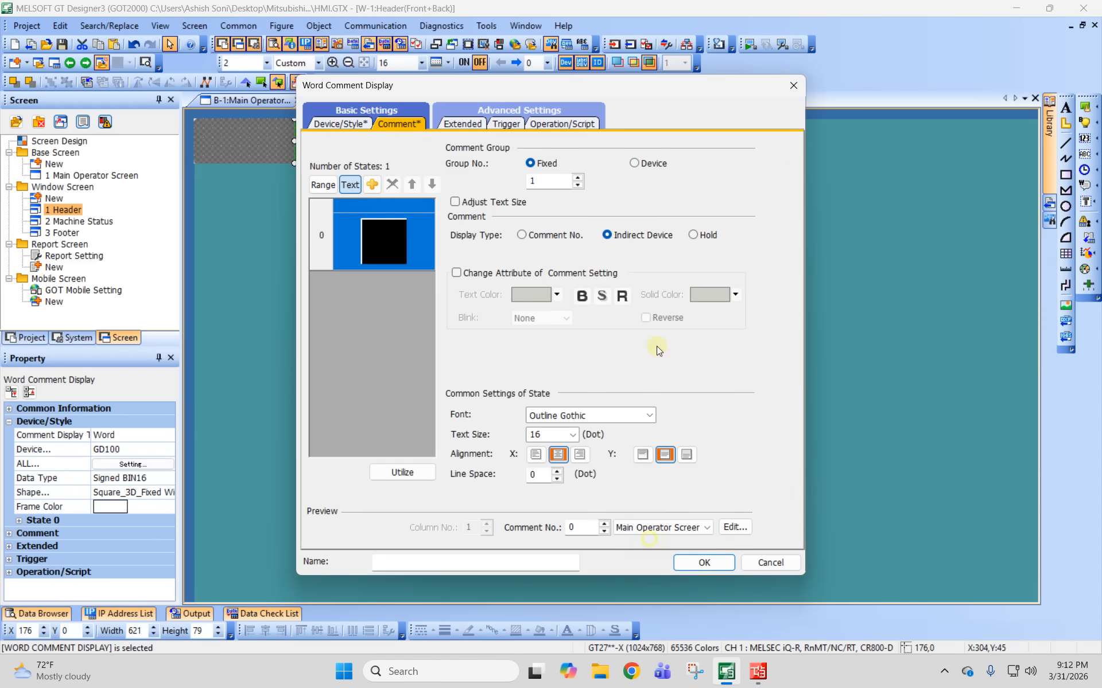
Enlarge the comment display's text, trying sizes 24 and 28 before setting it to 36 dots.
drag(582, 90, 853, 85)
double_click(810, 429)
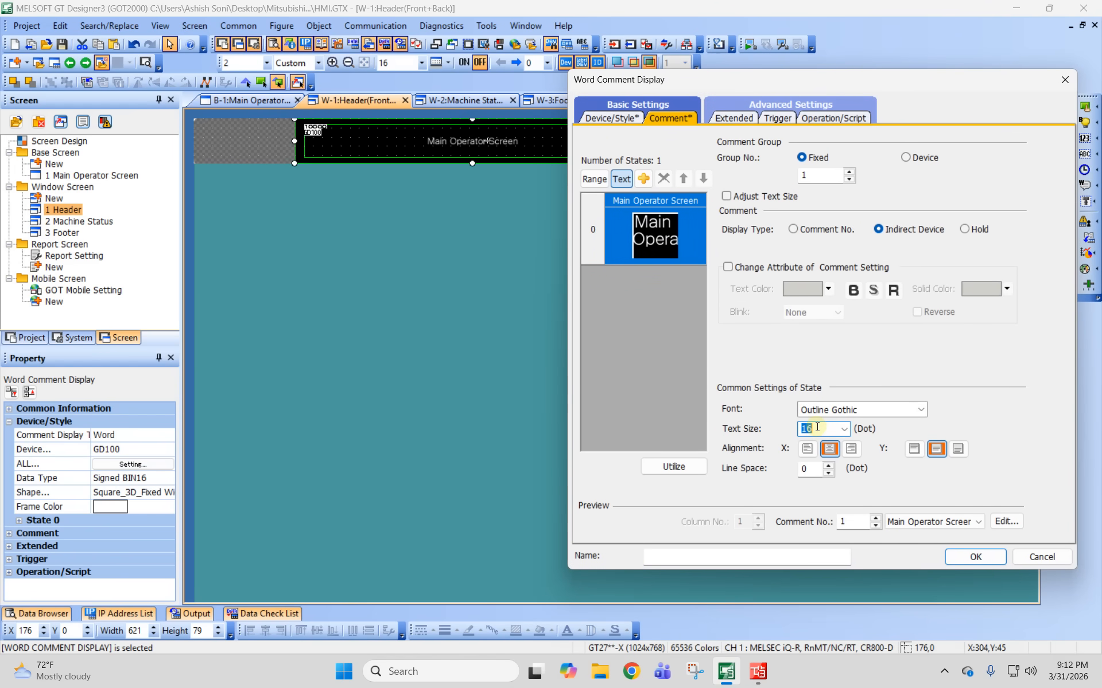
text(24)
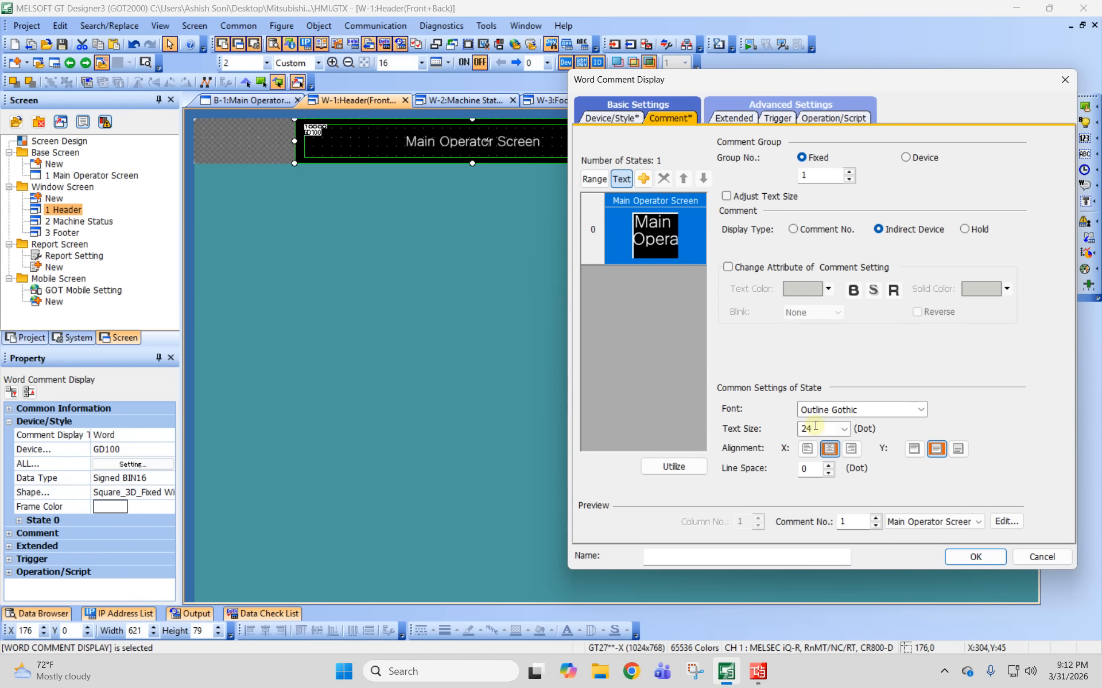
click(827, 429)
text(2)
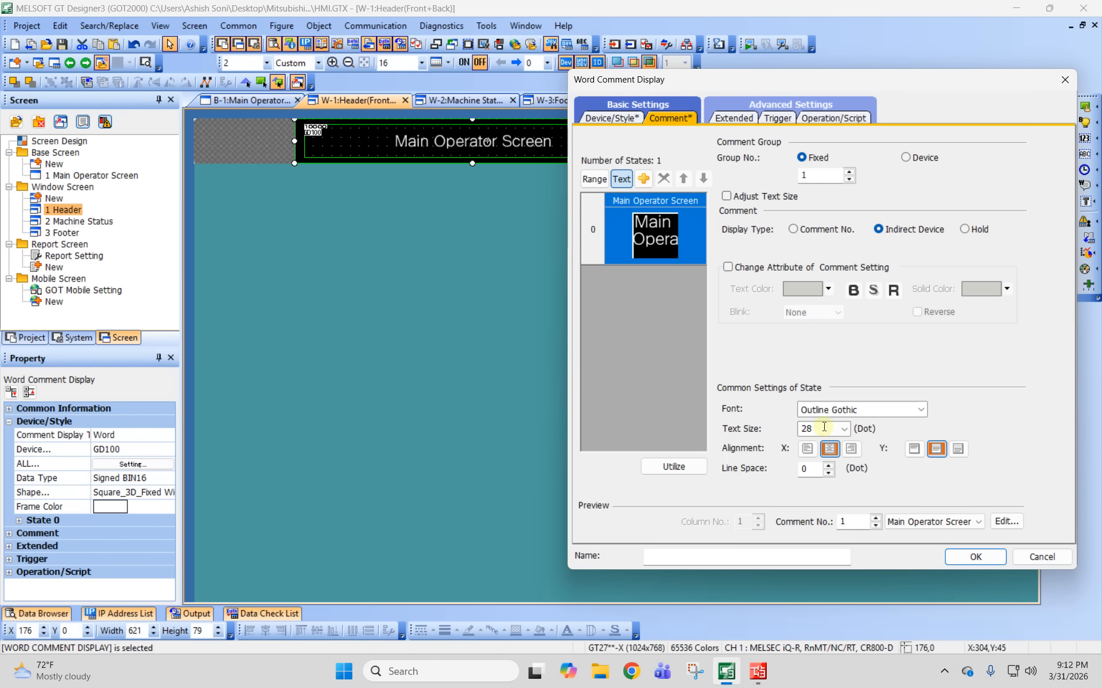
click(843, 430)
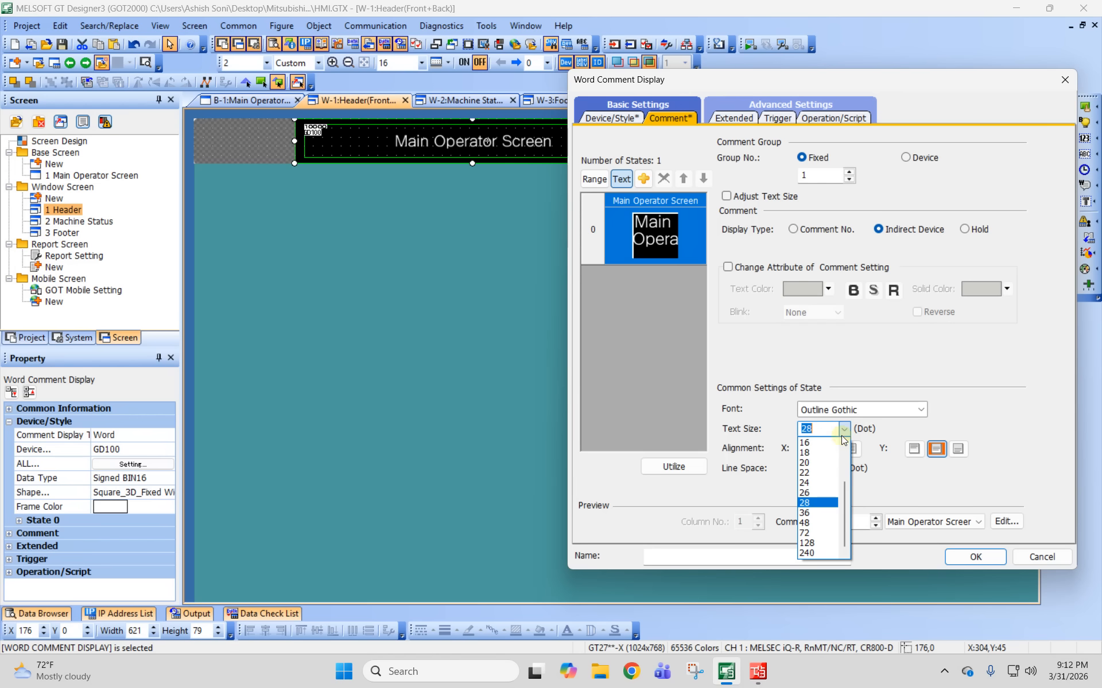
click(820, 512)
mouse_move(720, 87)
mouse_down()
mouse_move(698, 507)
mouse_move(723, 106)
mouse_up()
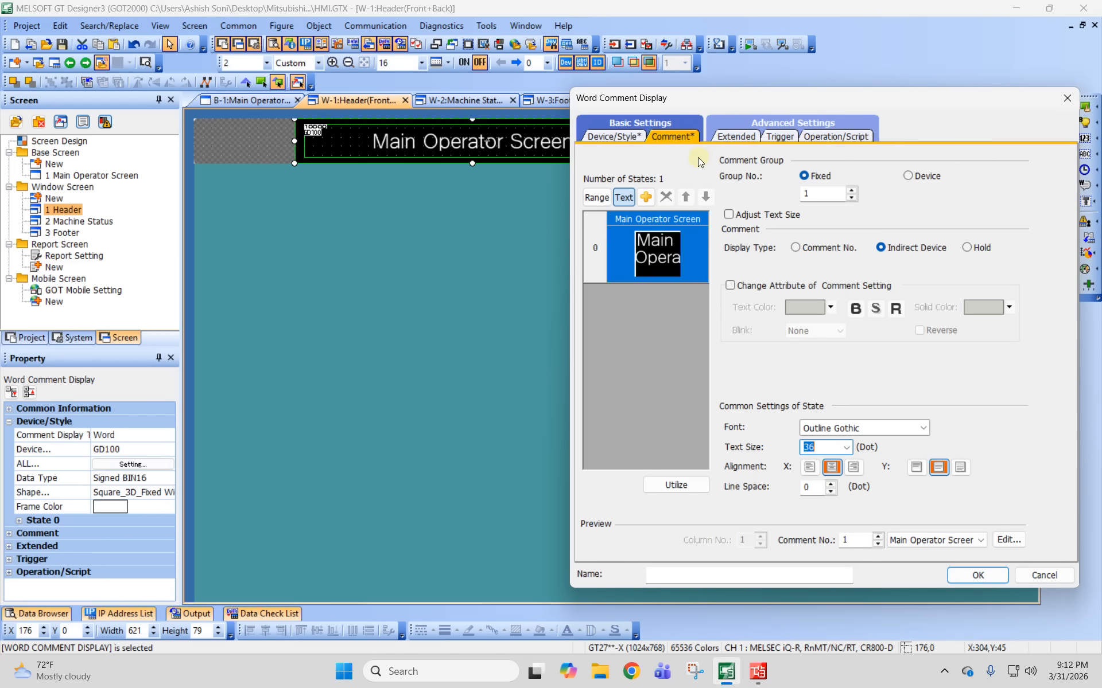
Check the GD100 word device assigned to the Header's comment display and accept its settings.
click(600, 137)
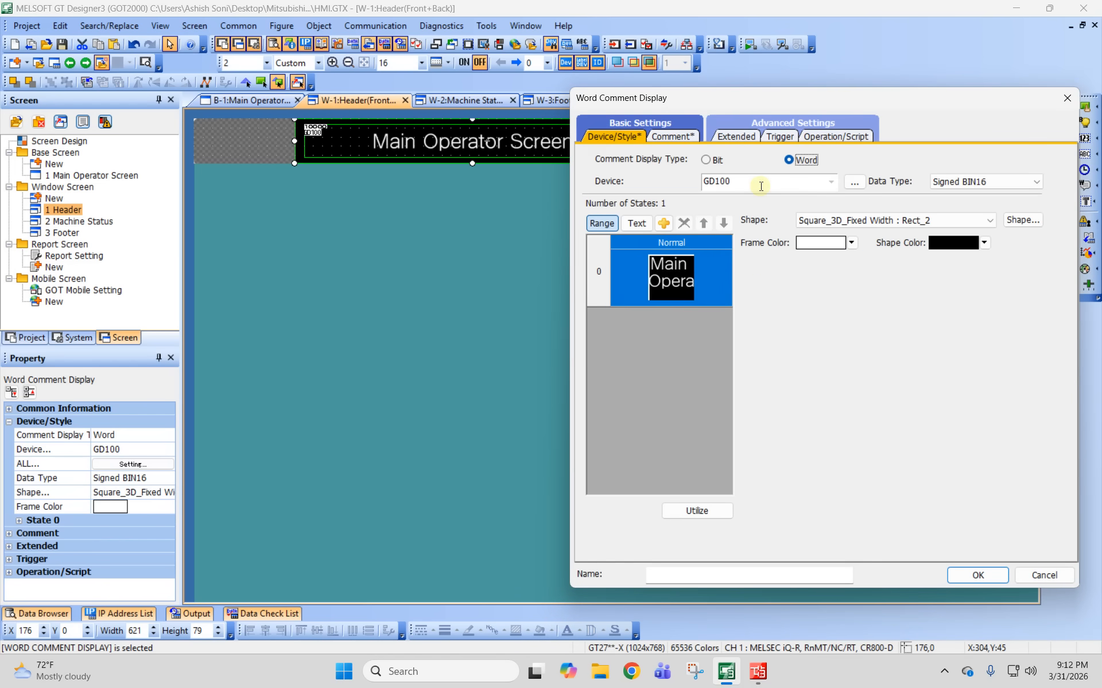
drag(761, 185, 663, 179)
click(1003, 584)
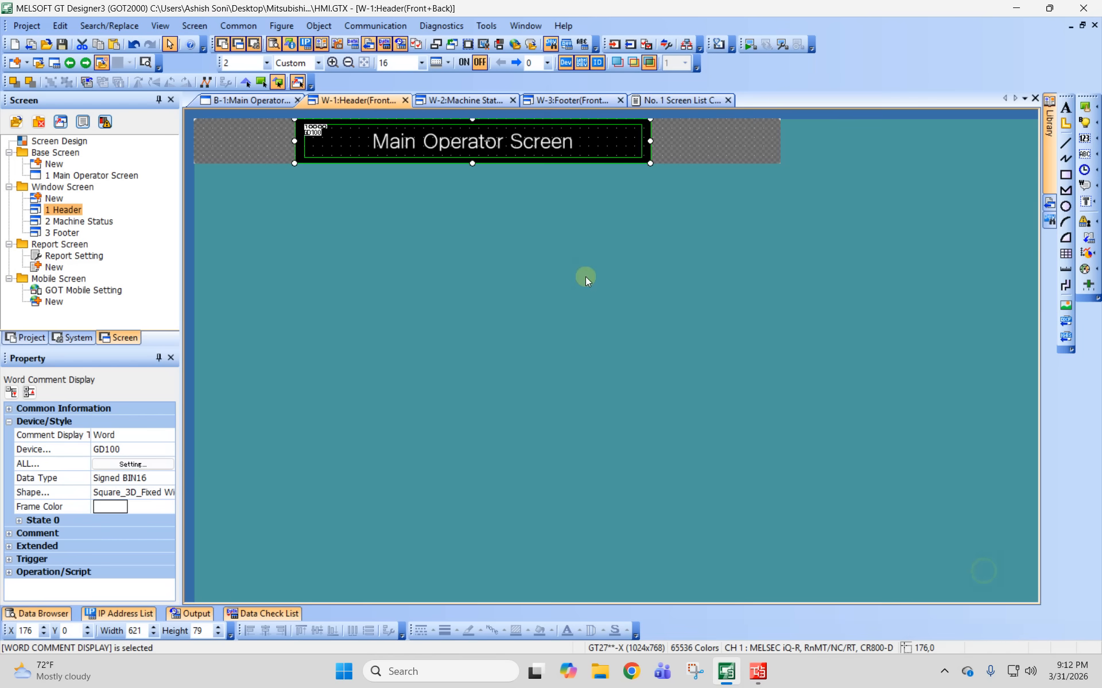
click(553, 293)
Review the Screen Switching/Window settings, covering the base screen device and overlap window 1's switching device and detail settings.
click(82, 177)
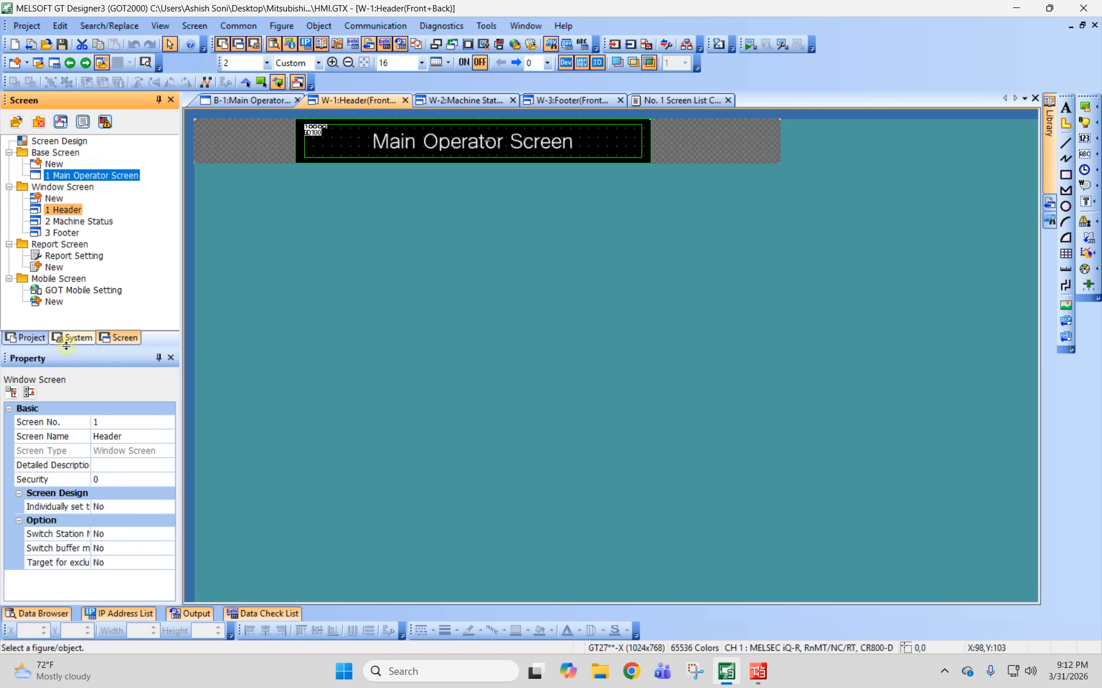
click(34, 337)
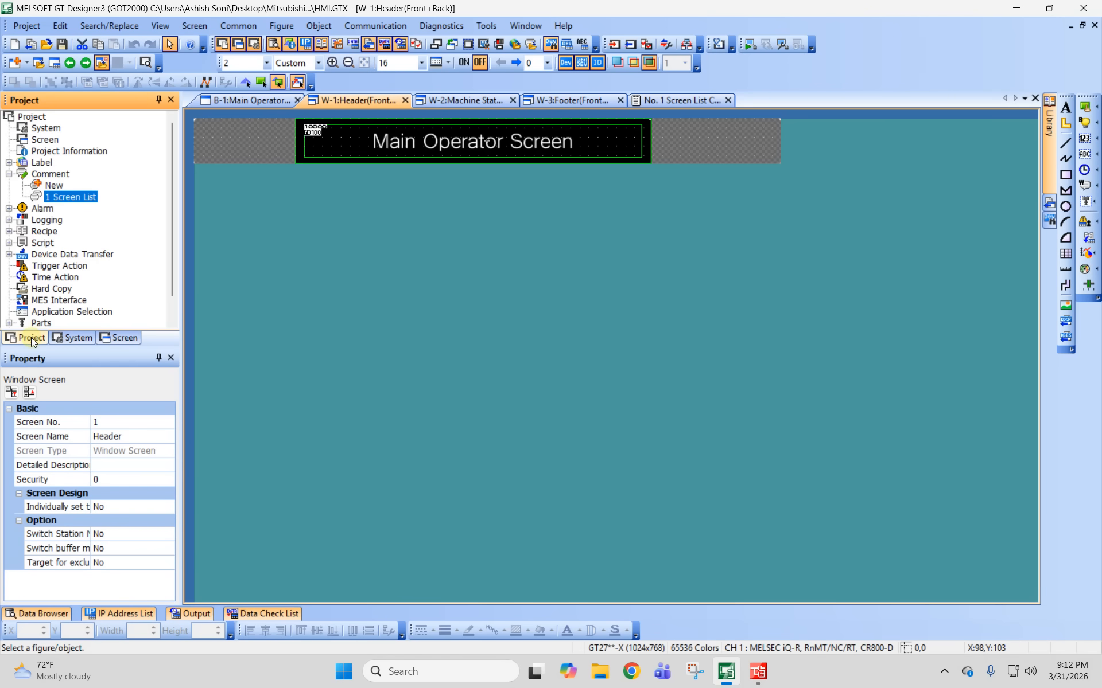
click(85, 339)
double_click(88, 152)
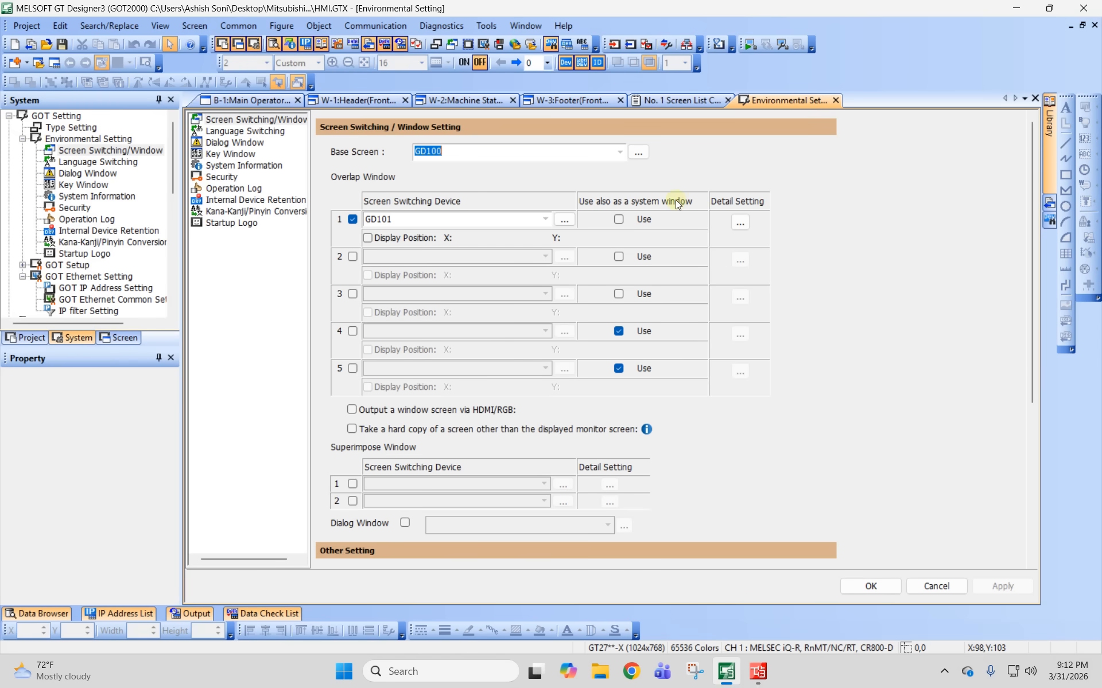
click(468, 160)
drag(431, 221, 280, 223)
click(739, 223)
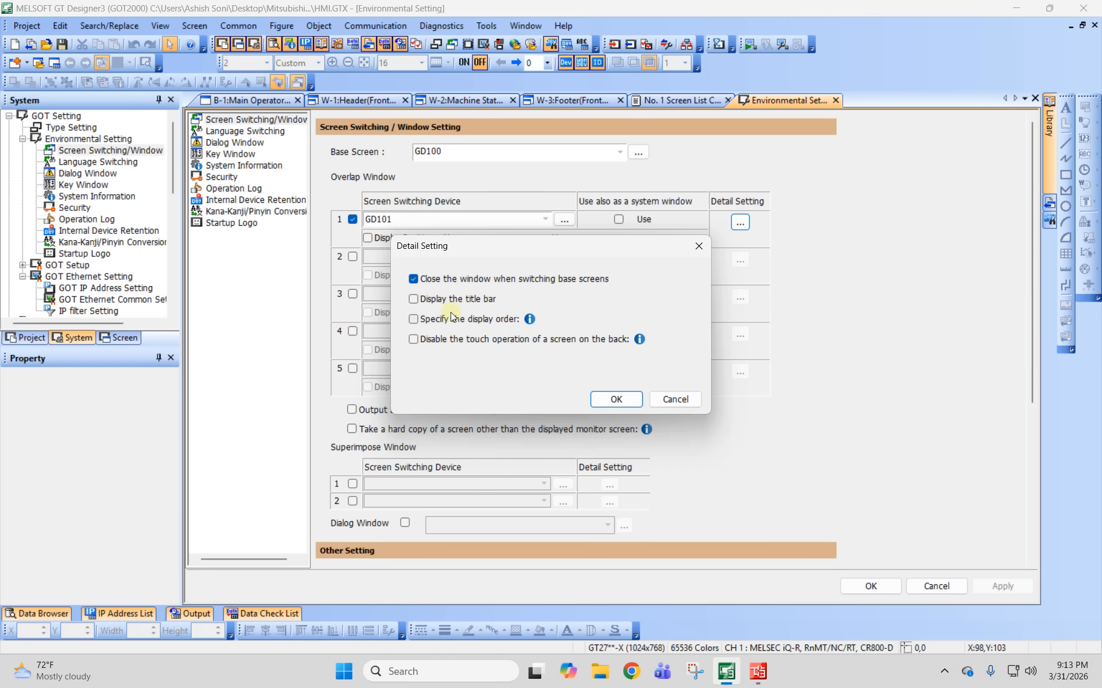
click(615, 399)
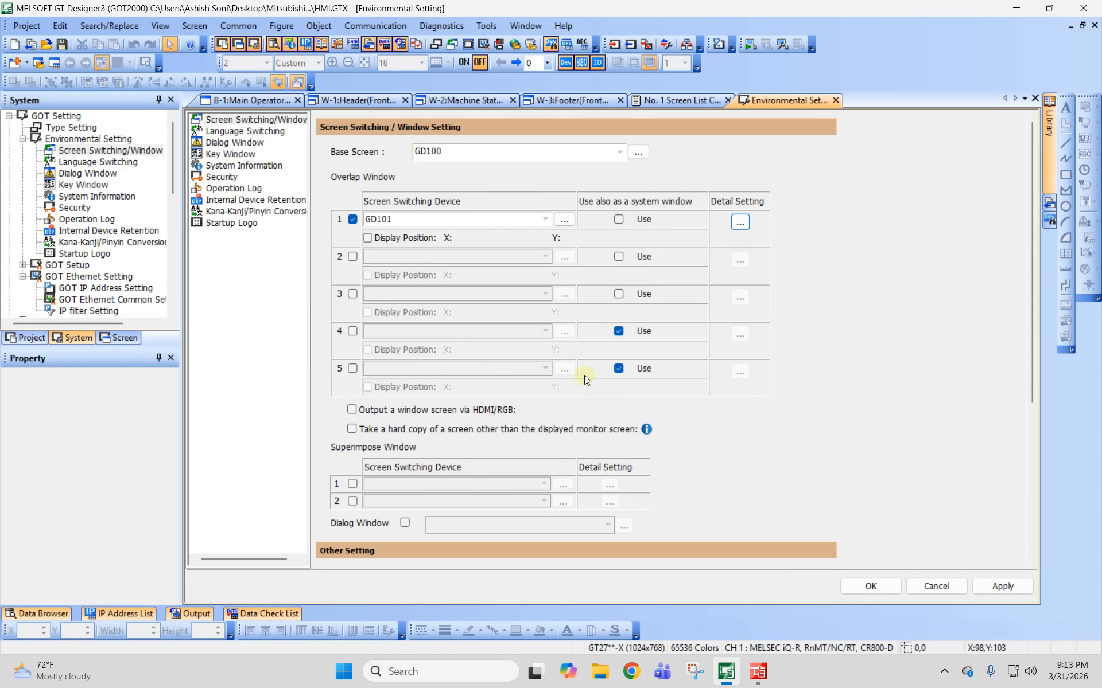
Toggle the Display Position option for overlap window 1 and apply the screen switching settings.
click(368, 237)
click(1003, 586)
click(860, 587)
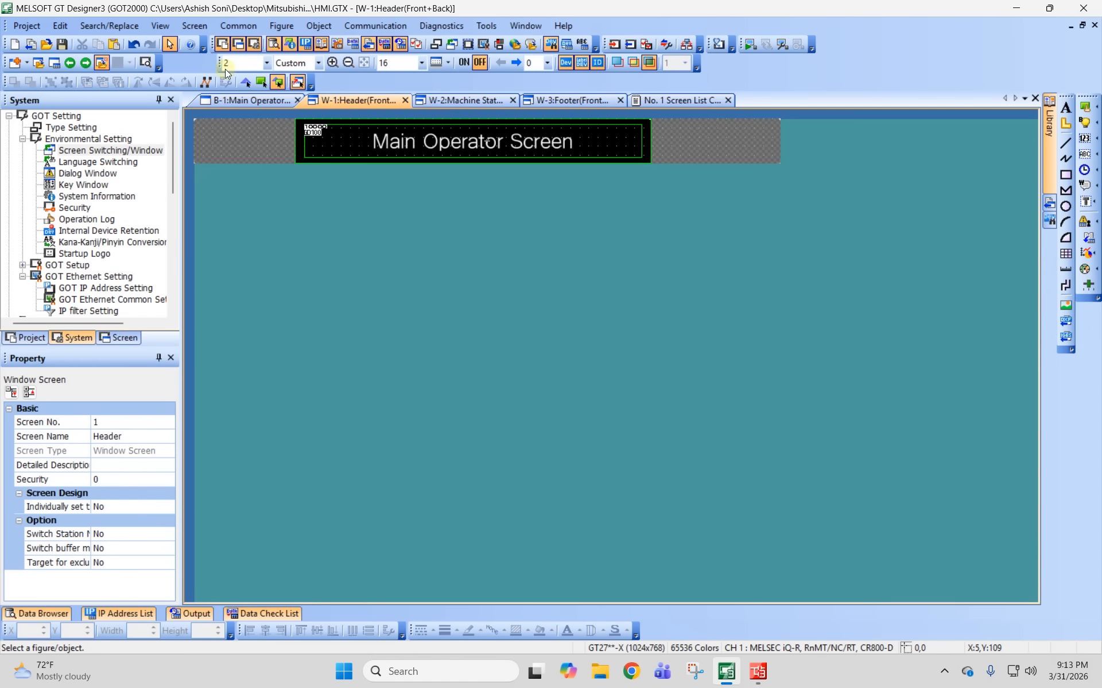
Create window screen 4 with the name "Menu".
scroll(103, 258, down, 5)
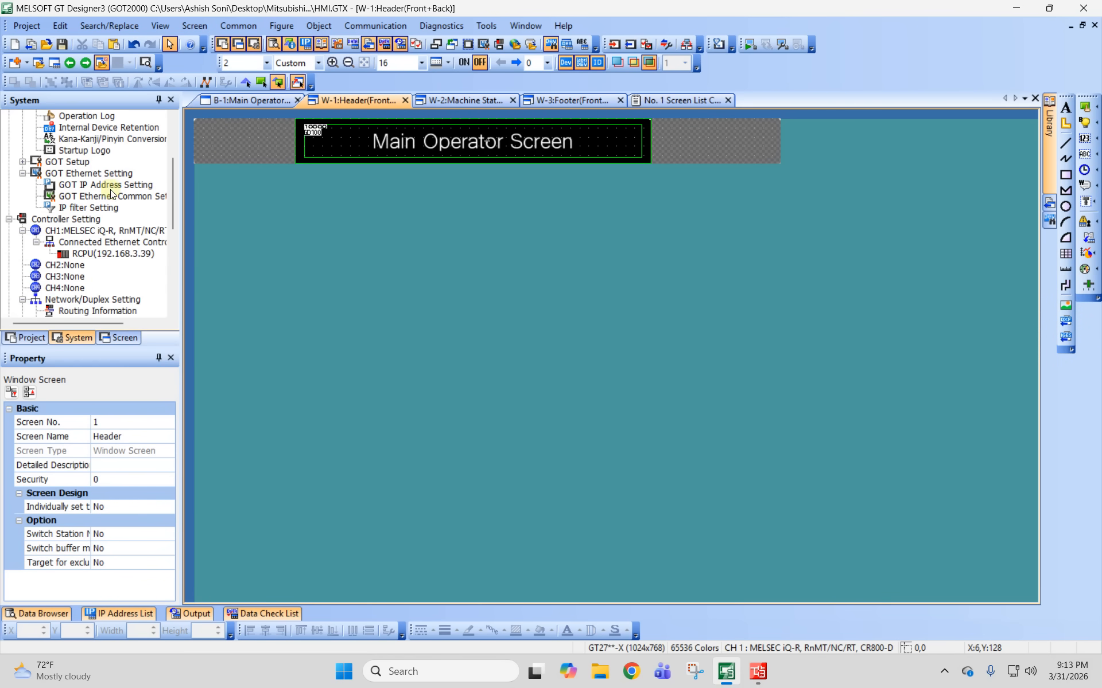
click(119, 338)
double_click(54, 198)
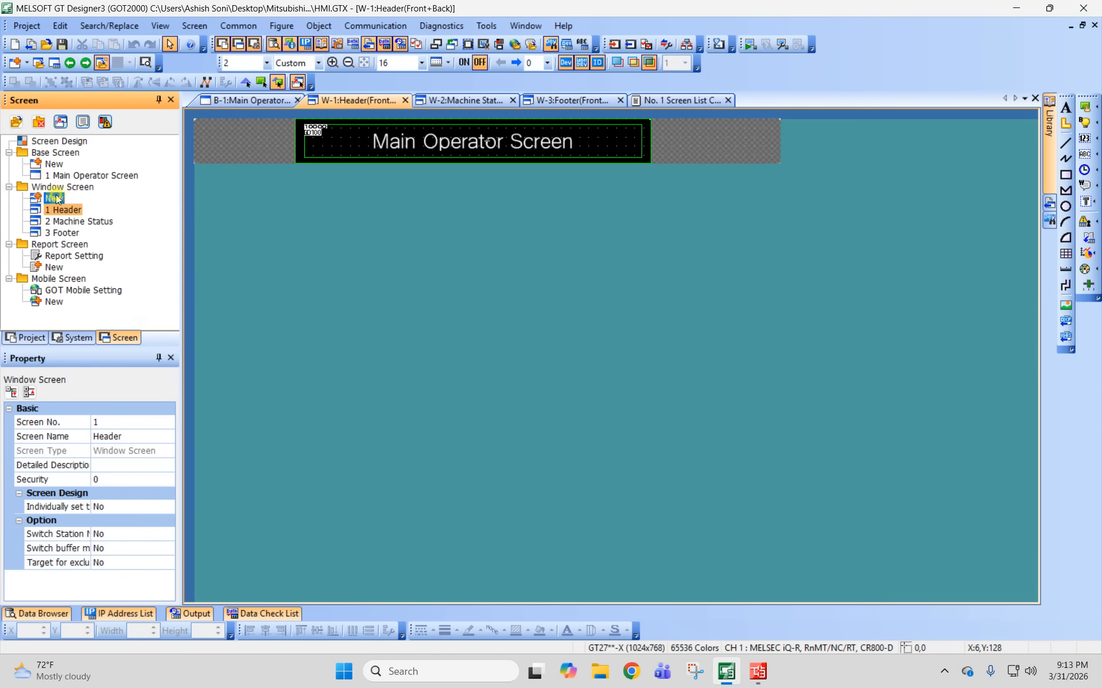
click(456, 169)
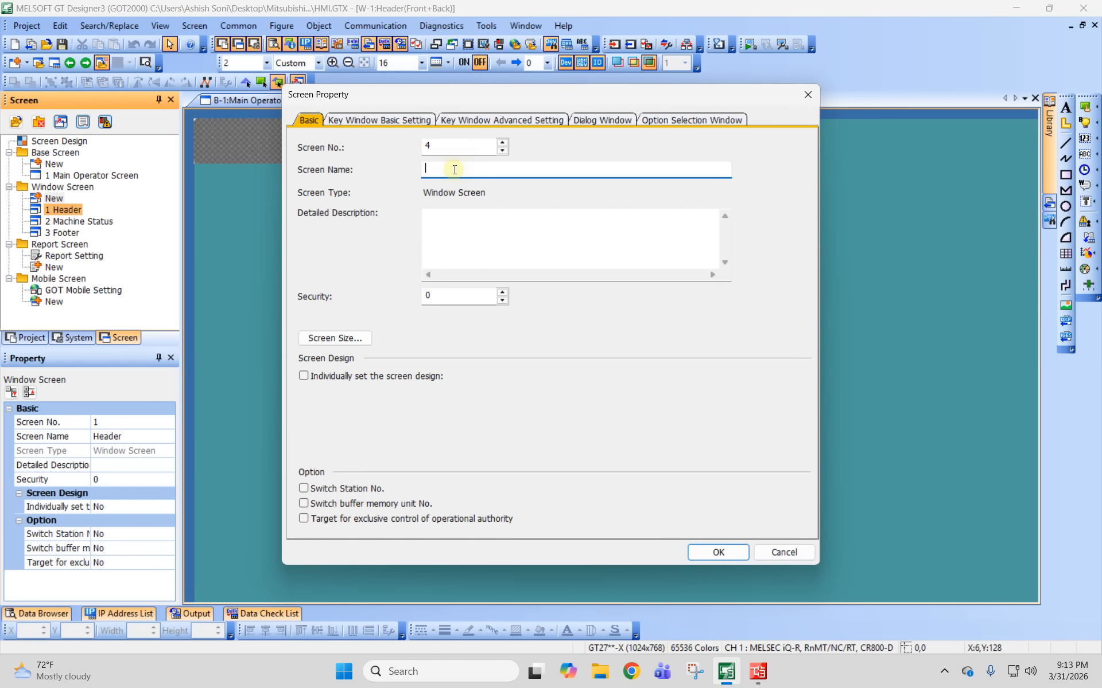
text(Menu)
key(Tab)
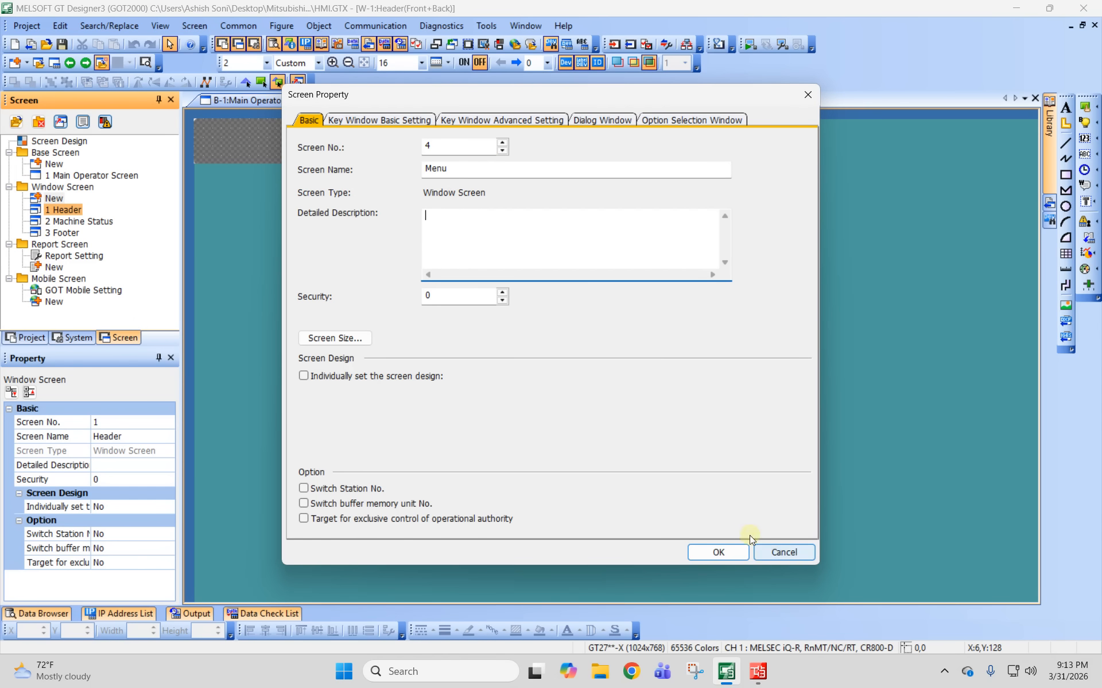
click(717, 550)
Resize the Menu window screen freehand to nearly twice its width and well over one and a half times its height.
right_click(67, 245)
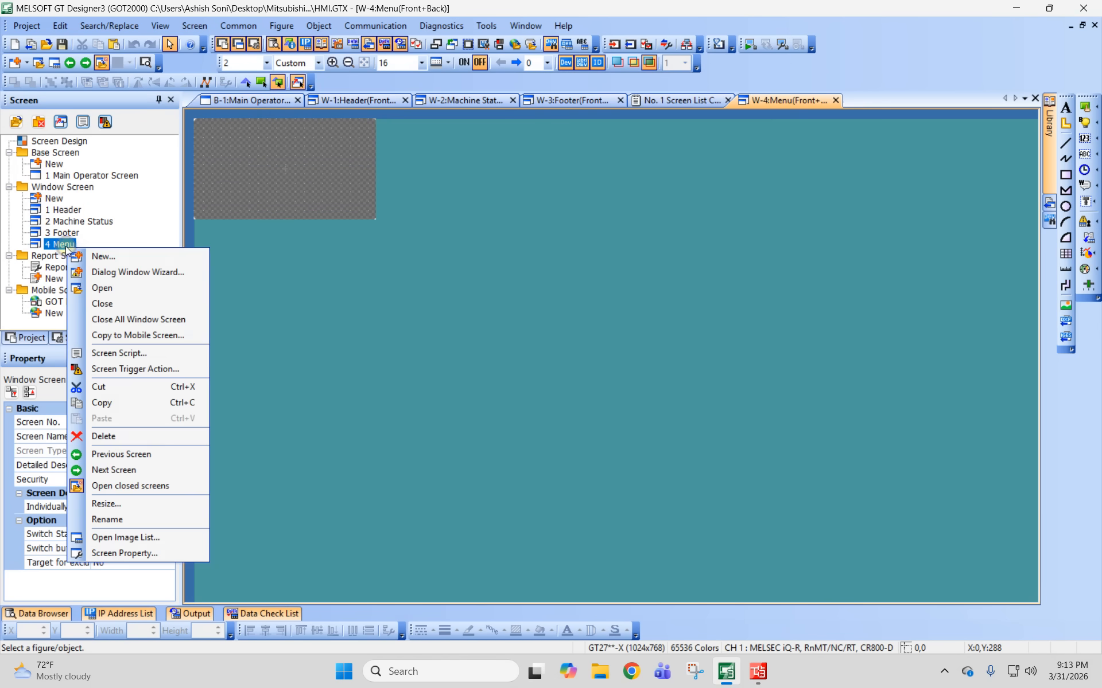
click(139, 504)
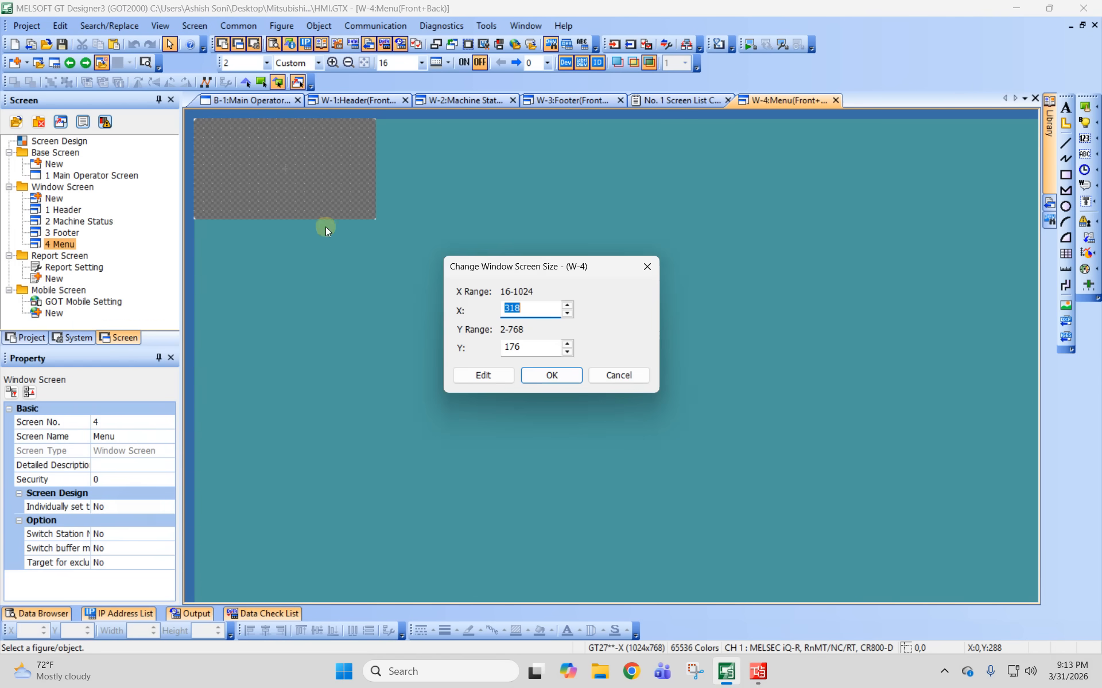
click(485, 375)
drag(375, 218, 546, 292)
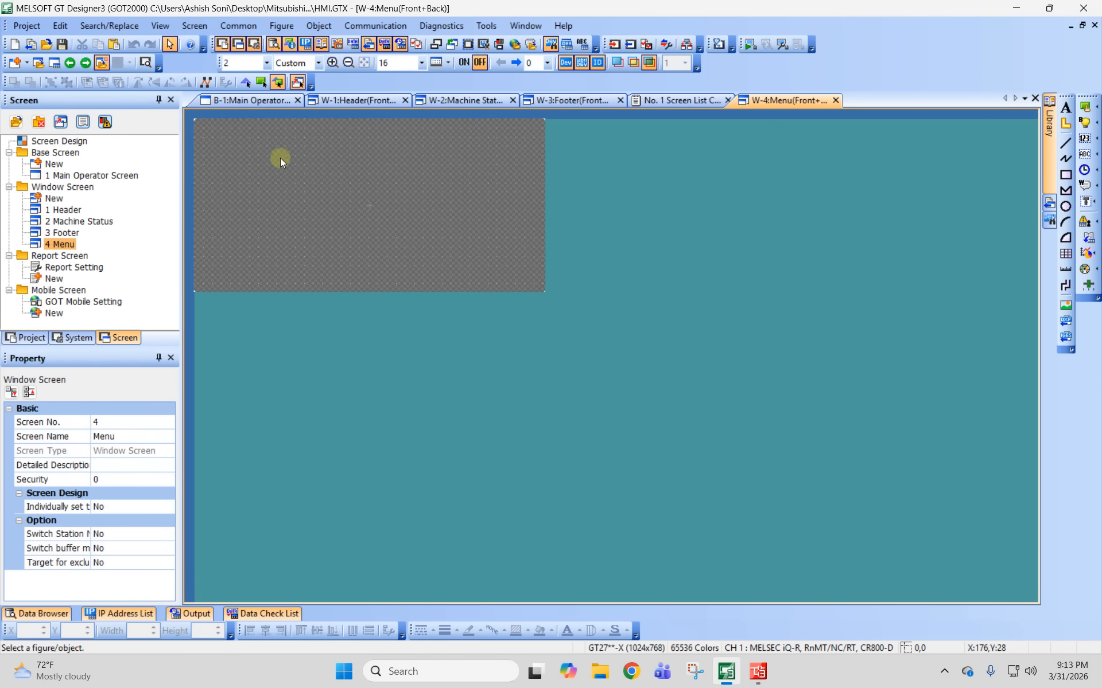
Place a Go To Screen switch about 181 by 65 dots against the Menu window's left edge, at about X 0, Y 54.
click(319, 26)
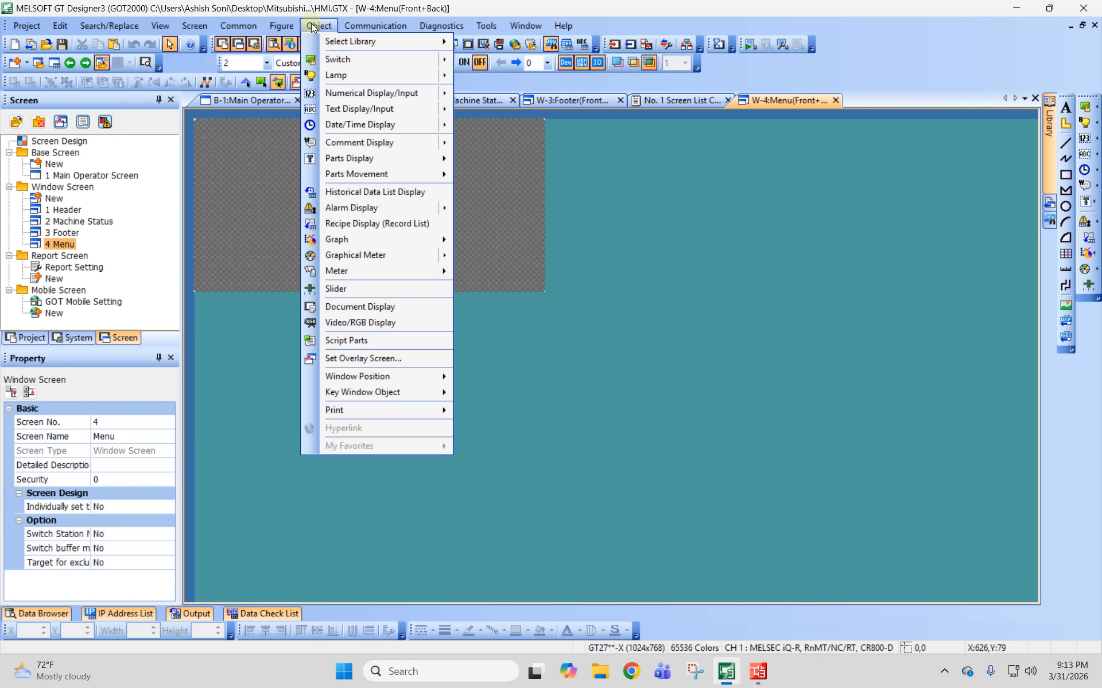
mouse_move(329, 59)
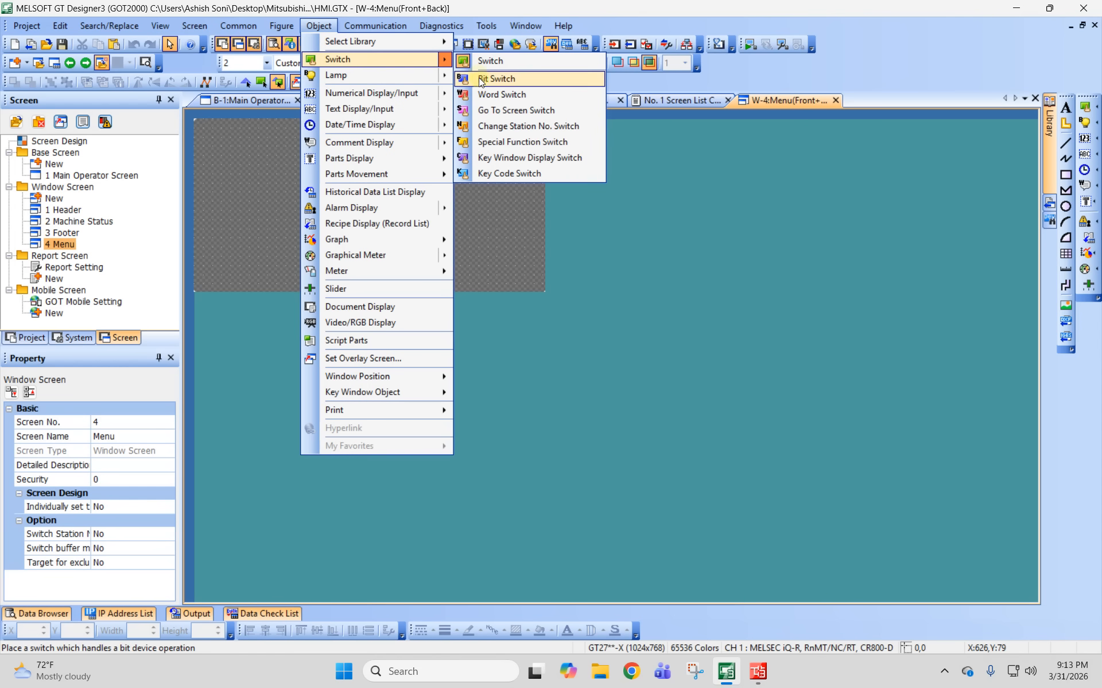
click(502, 112)
drag(221, 150, 323, 185)
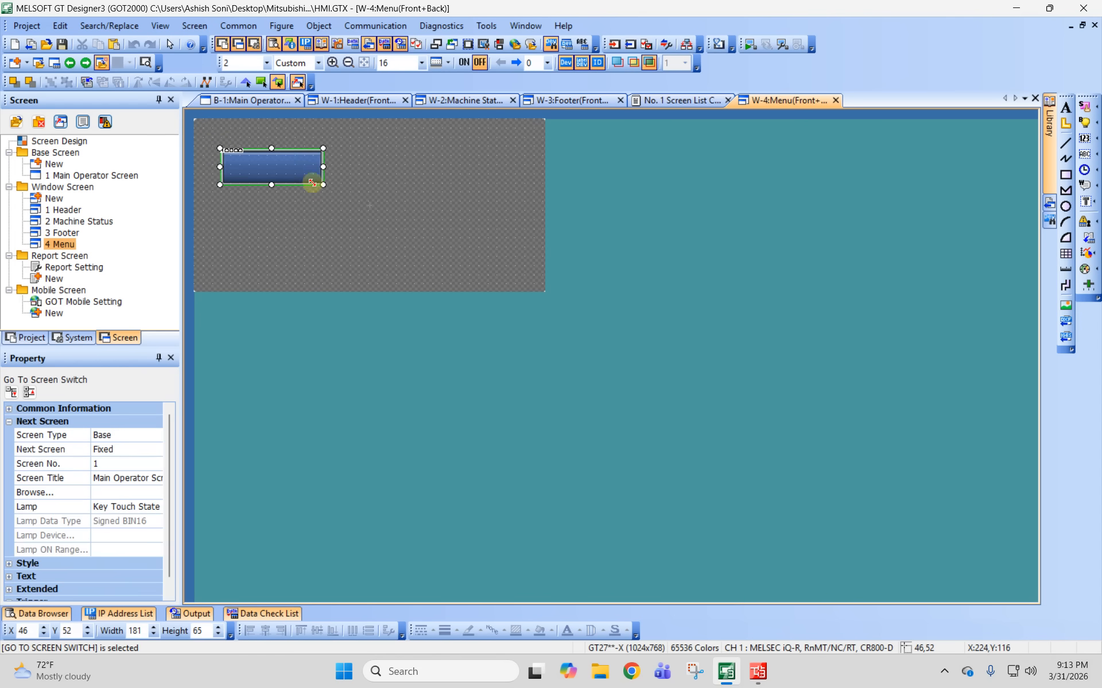
drag(262, 167, 238, 167)
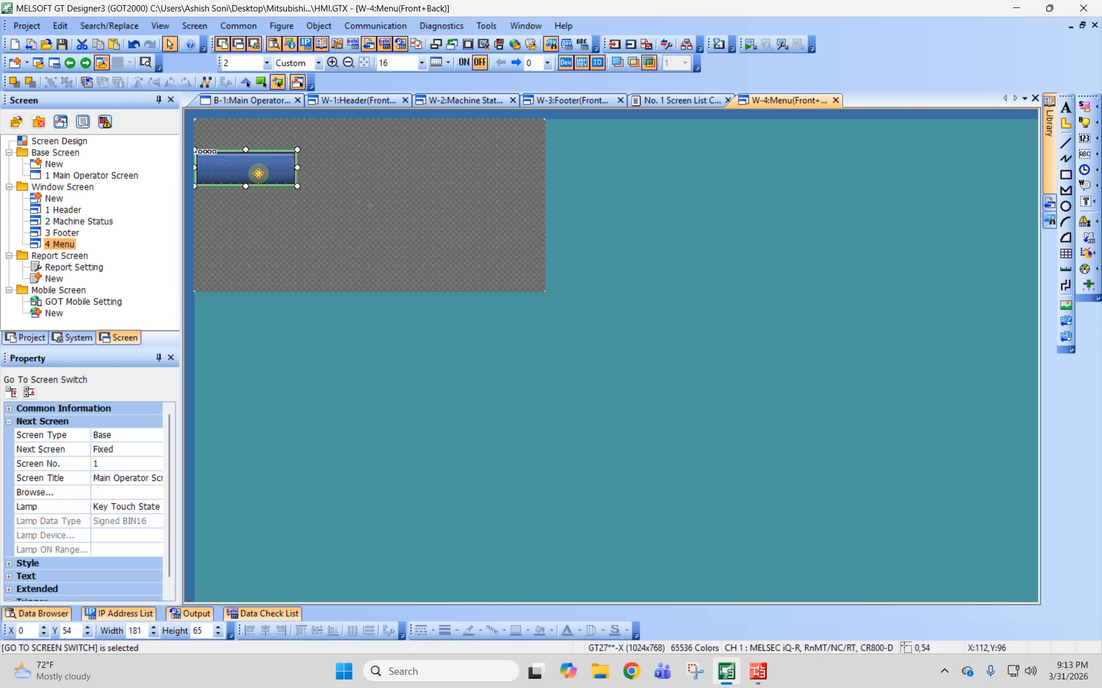
Label the Go To Screen switch "Main Operator Screen", with "Screen" on a second line.
double_click(238, 168)
click(417, 130)
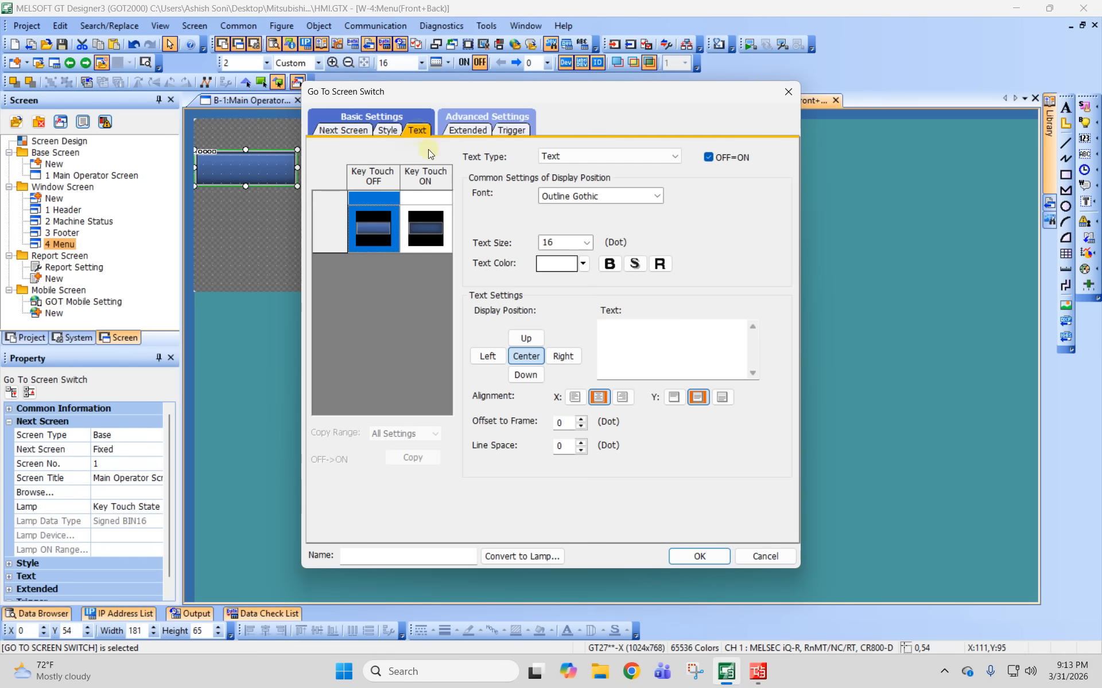
click(635, 347)
text(Main Operator)
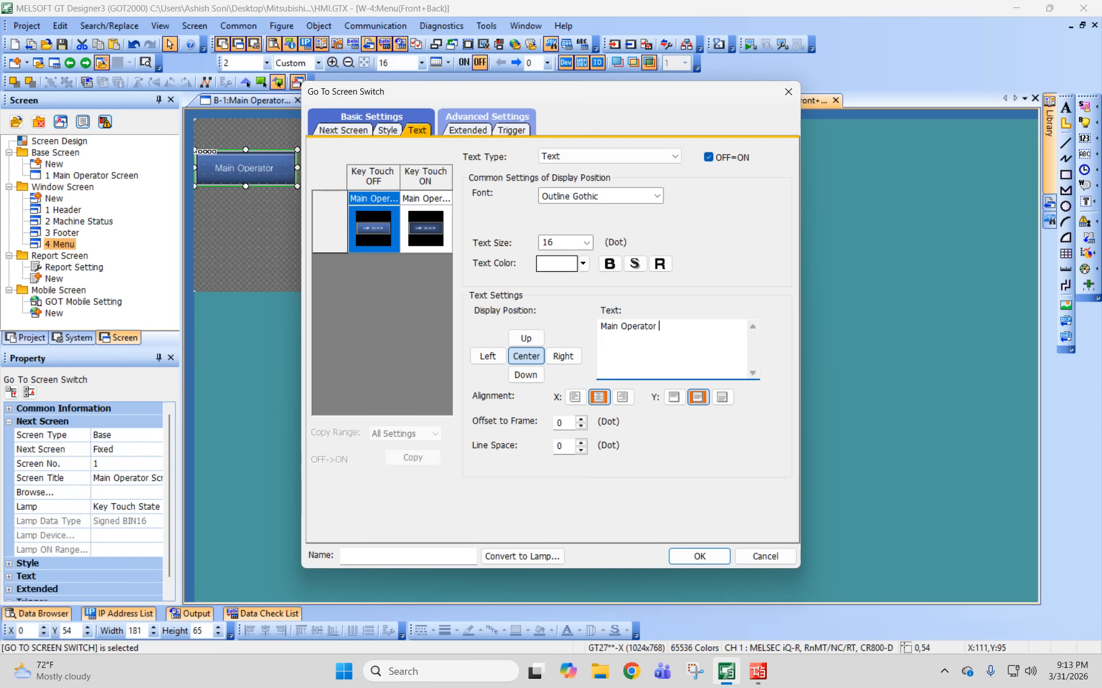
key(Return)
text(Scren)
text(n)
click(693, 556)
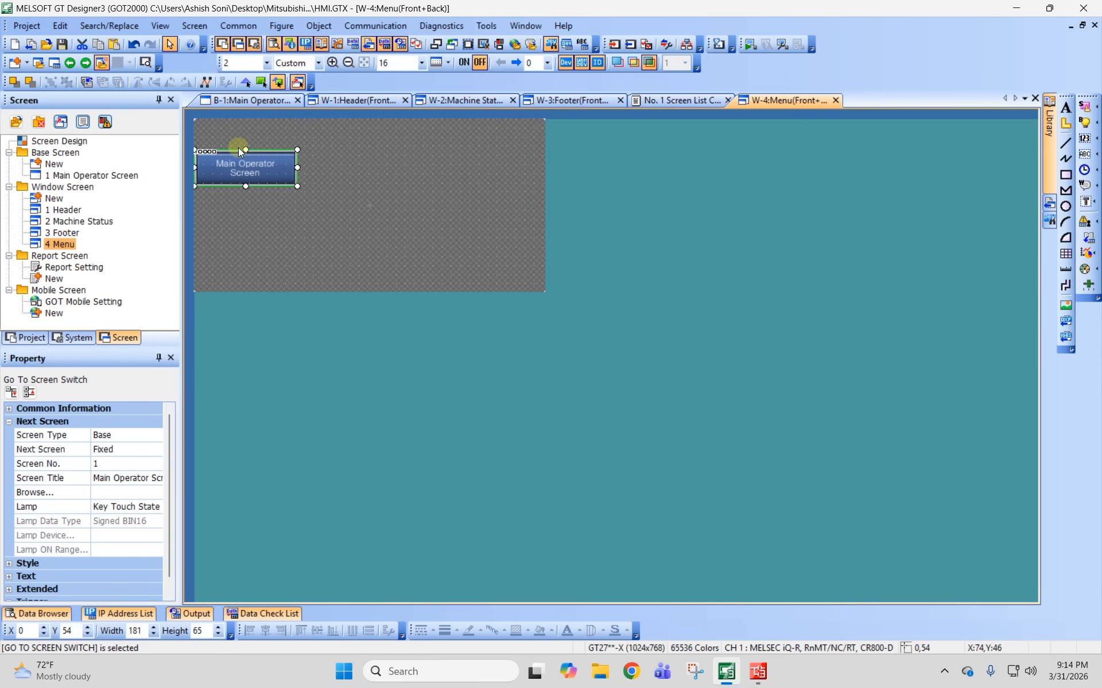
Duplicate the Main Operator Screen switch directly to its right and set the original's text size to 22 dots.
key(ctrl+v)
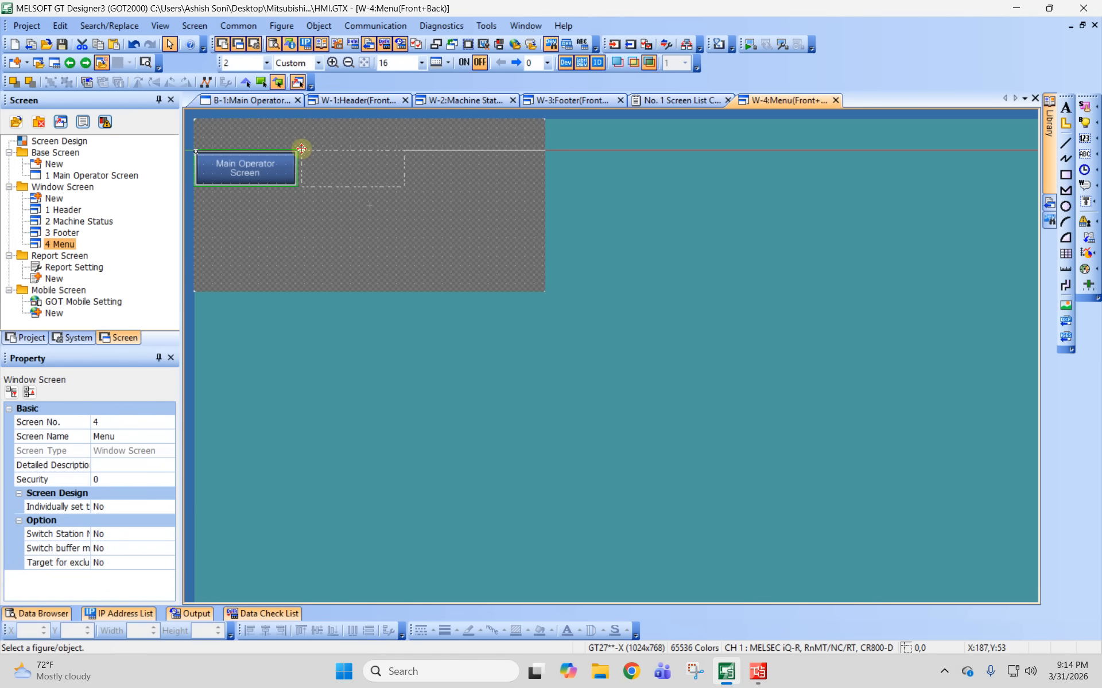
click(300, 149)
double_click(239, 157)
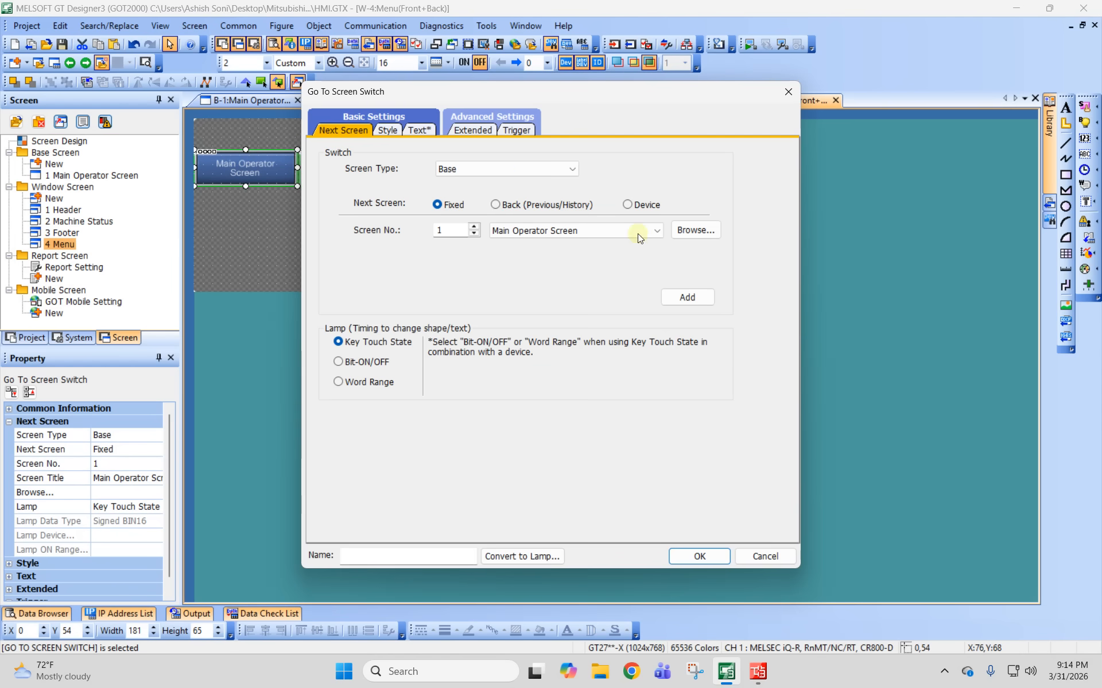
click(419, 130)
double_click(552, 242)
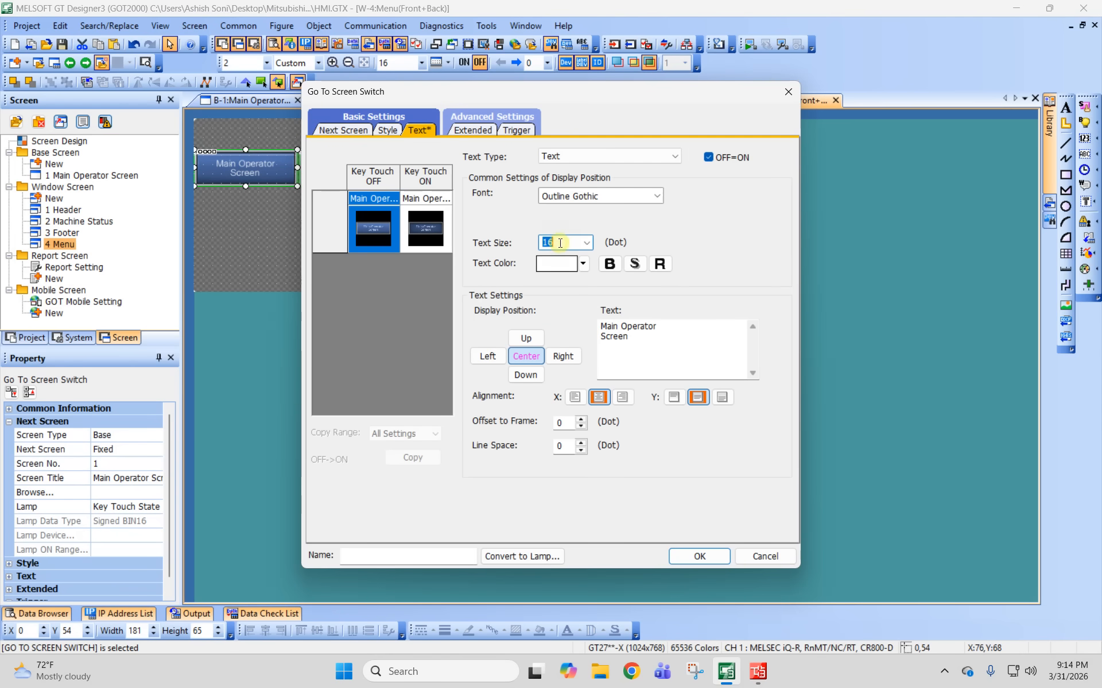
text(24)
key(Tab)
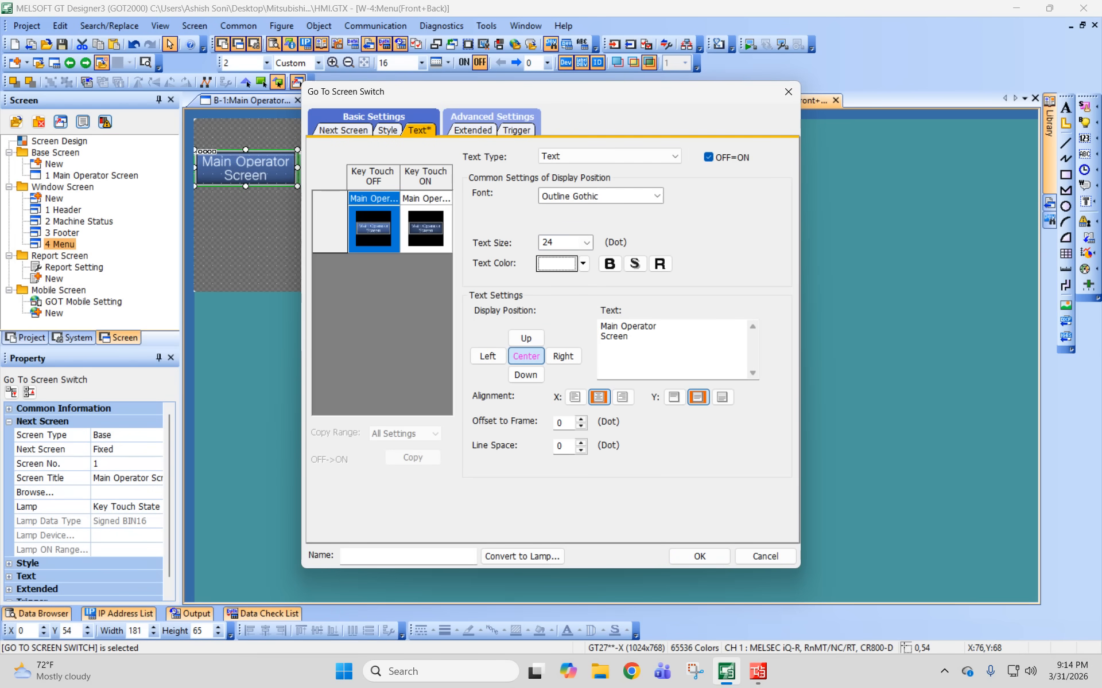
double_click(564, 241)
scroll(563, 241, up, 2)
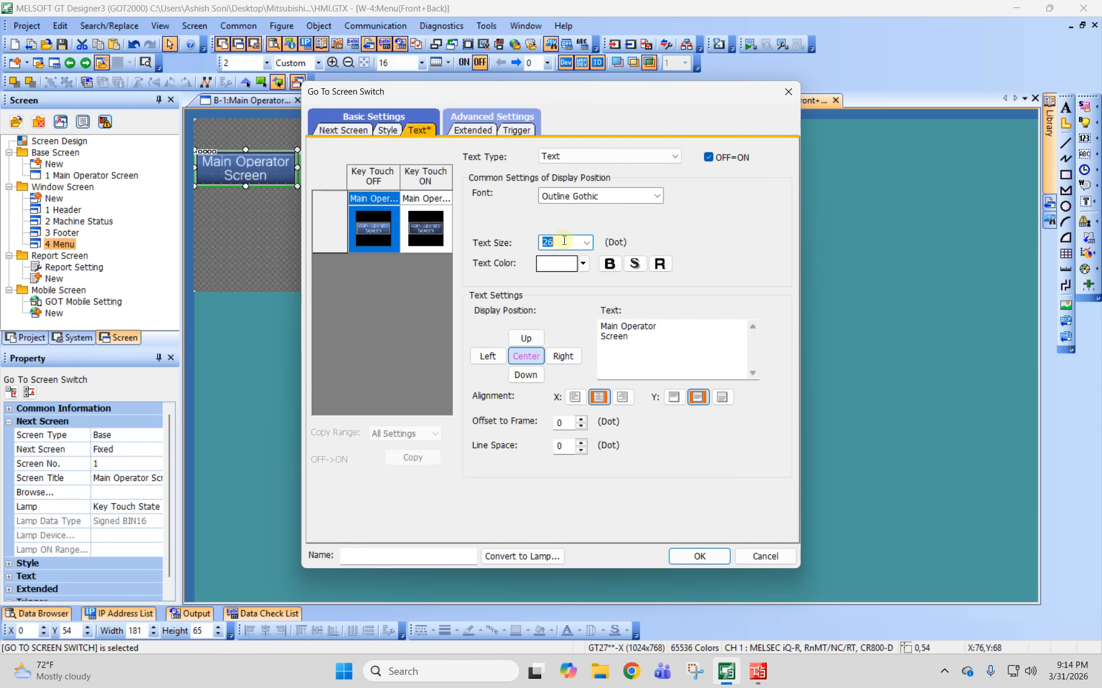
click(699, 556)
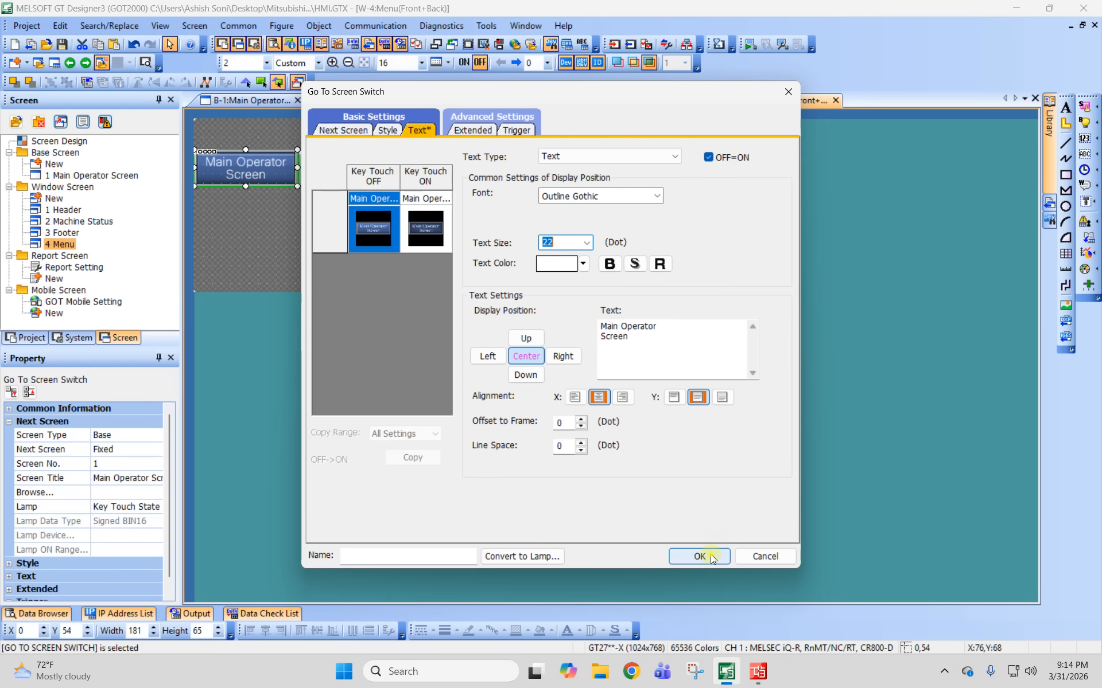
Set the copied switch to go to base screen 10 and replace its label with "Alarm".
double_click(351, 167)
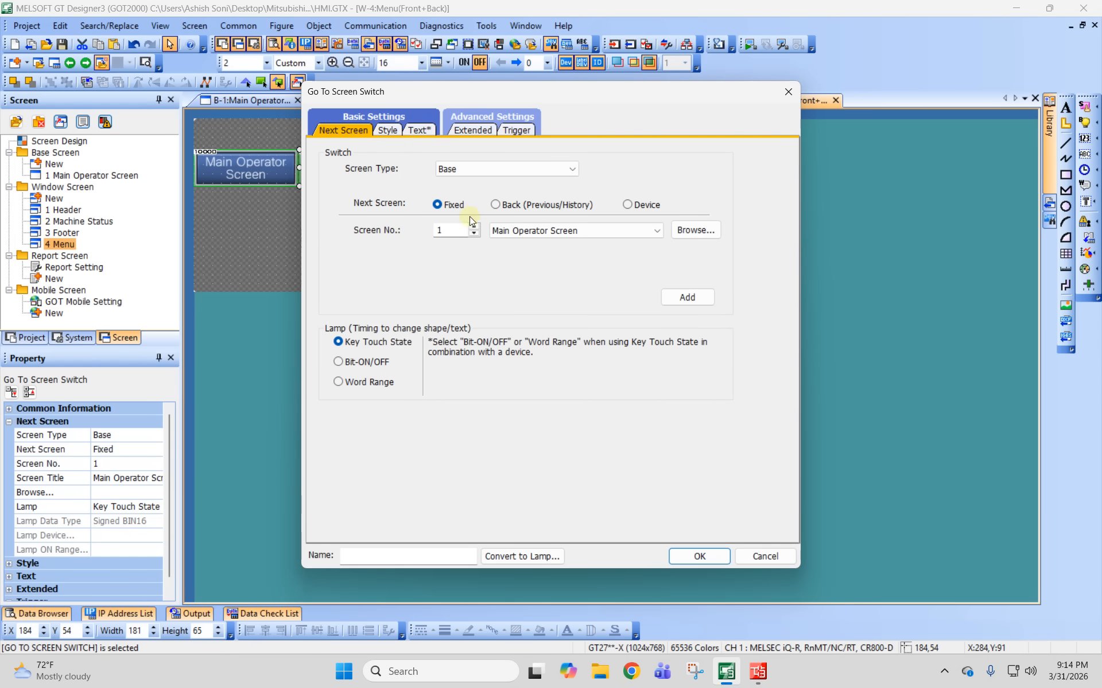
drag(455, 231, 292, 229)
text(10)
click(423, 130)
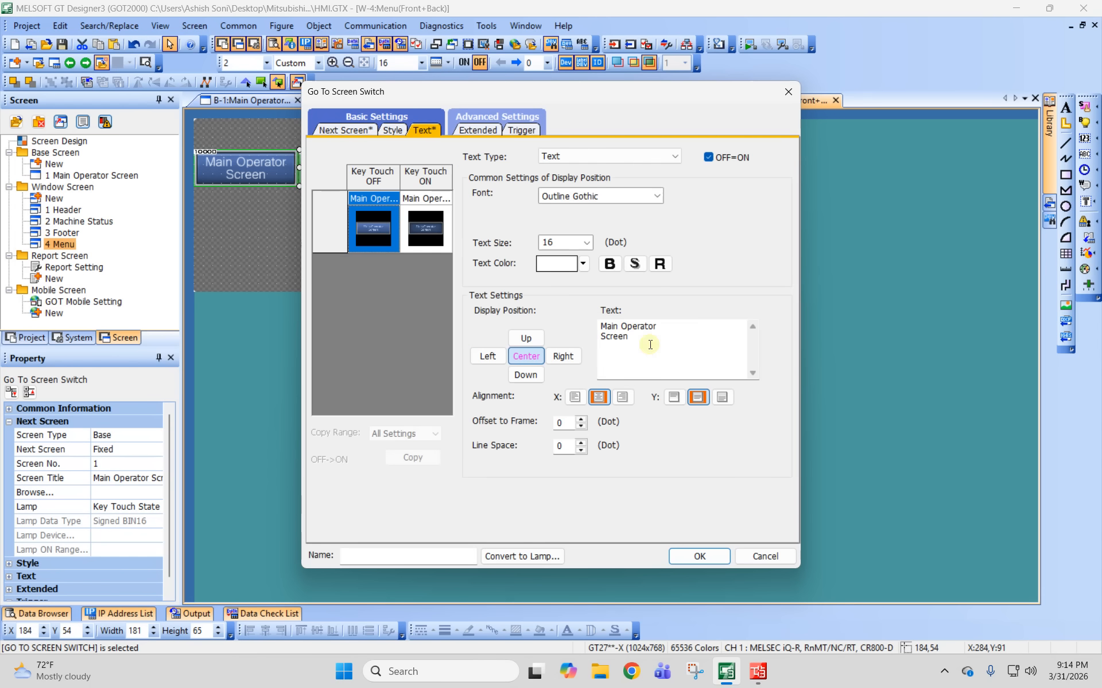
click(649, 342)
key(ctrl+a)
text(Alarm)
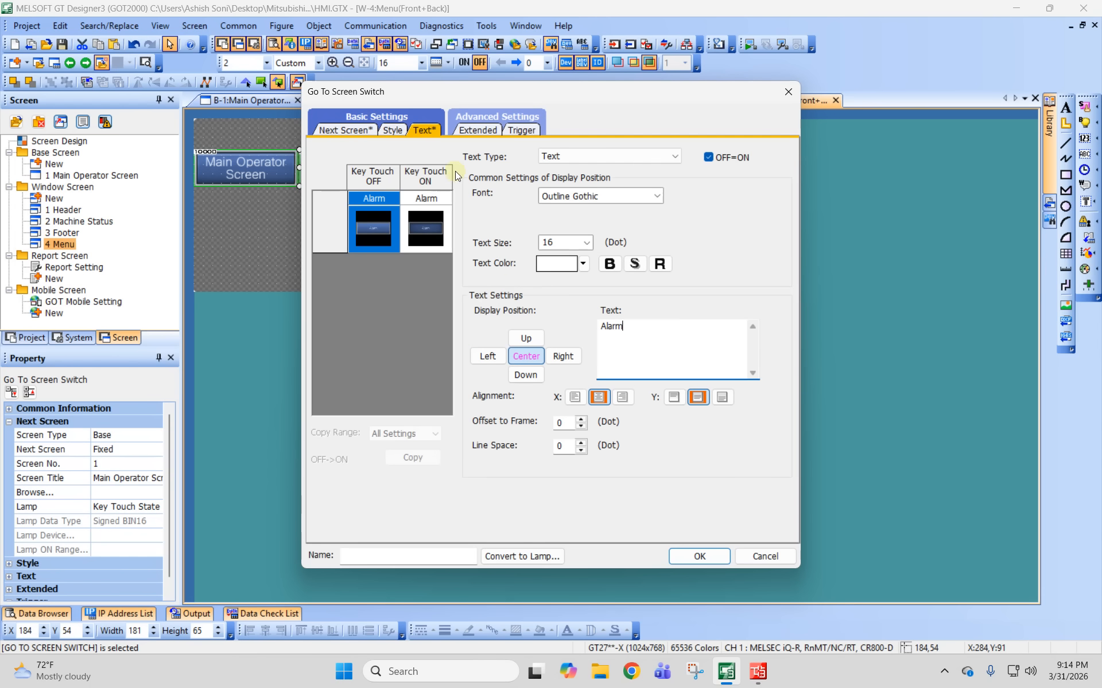
Set the Alarm switch's text size to 20 dots and move its settings dialog clear of the switches.
double_click(548, 243)
text(20)
drag(635, 91, 870, 100)
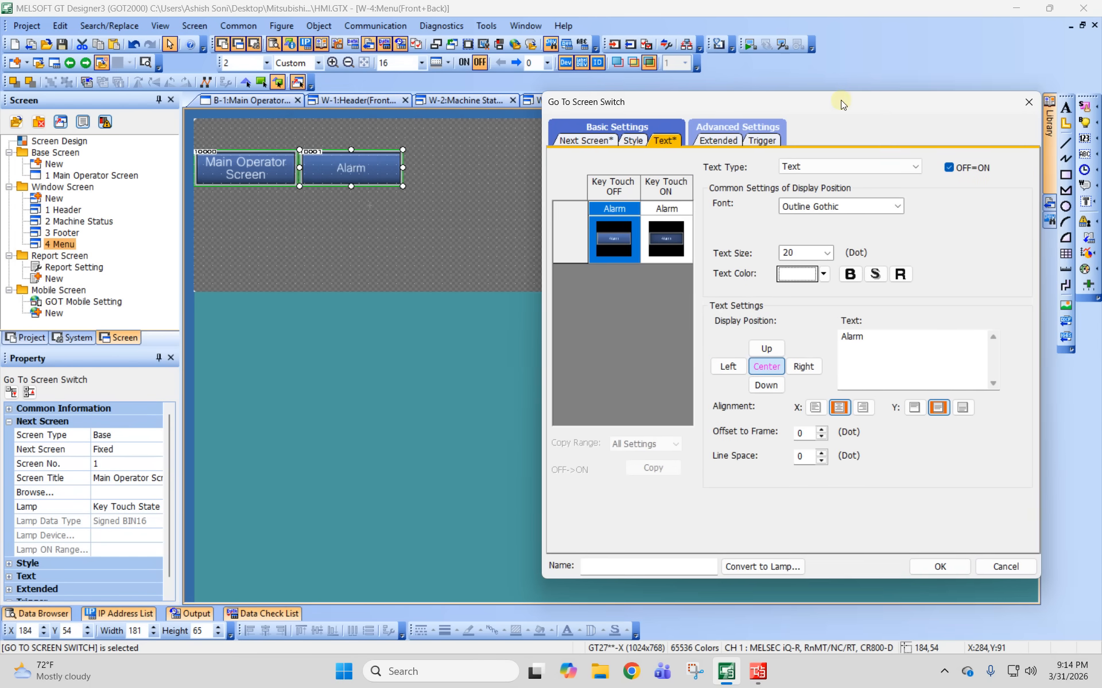
Set the Alarm switch's shape color to Red for both the key touch OFF and ON states.
click(579, 138)
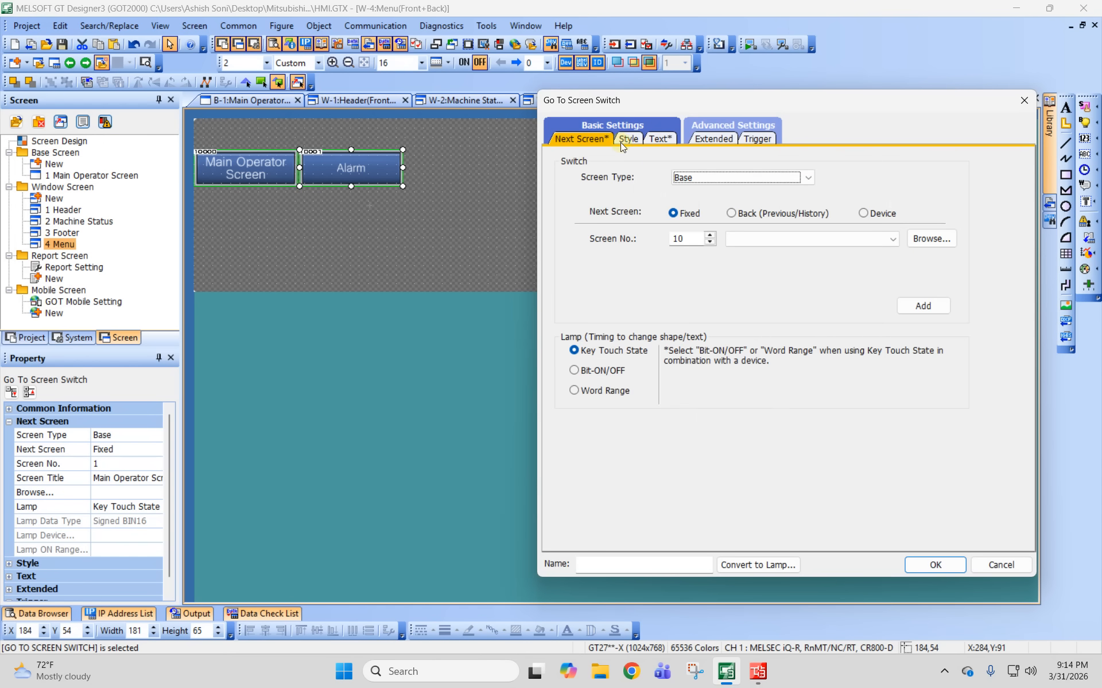
click(628, 138)
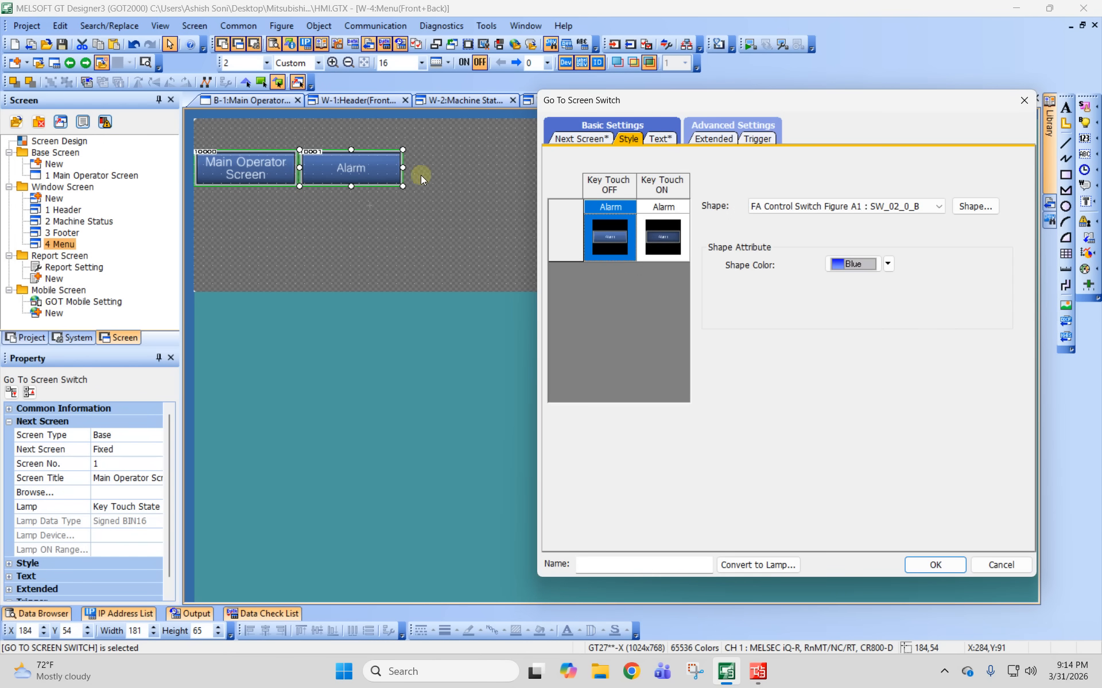
click(887, 264)
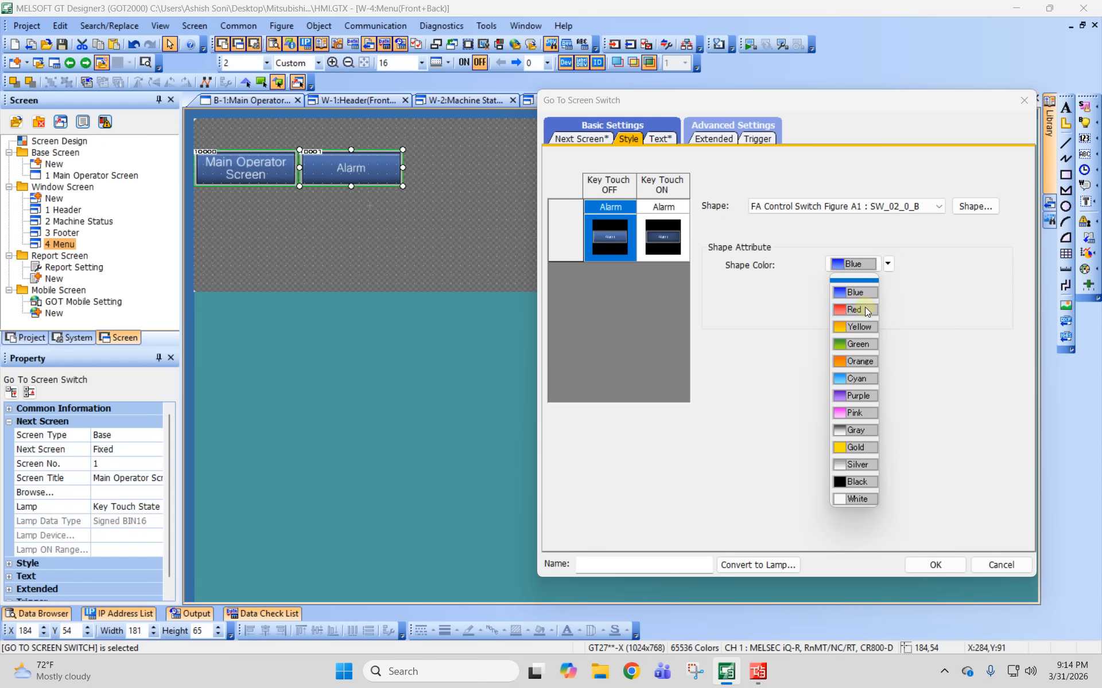
click(866, 310)
click(661, 237)
click(887, 264)
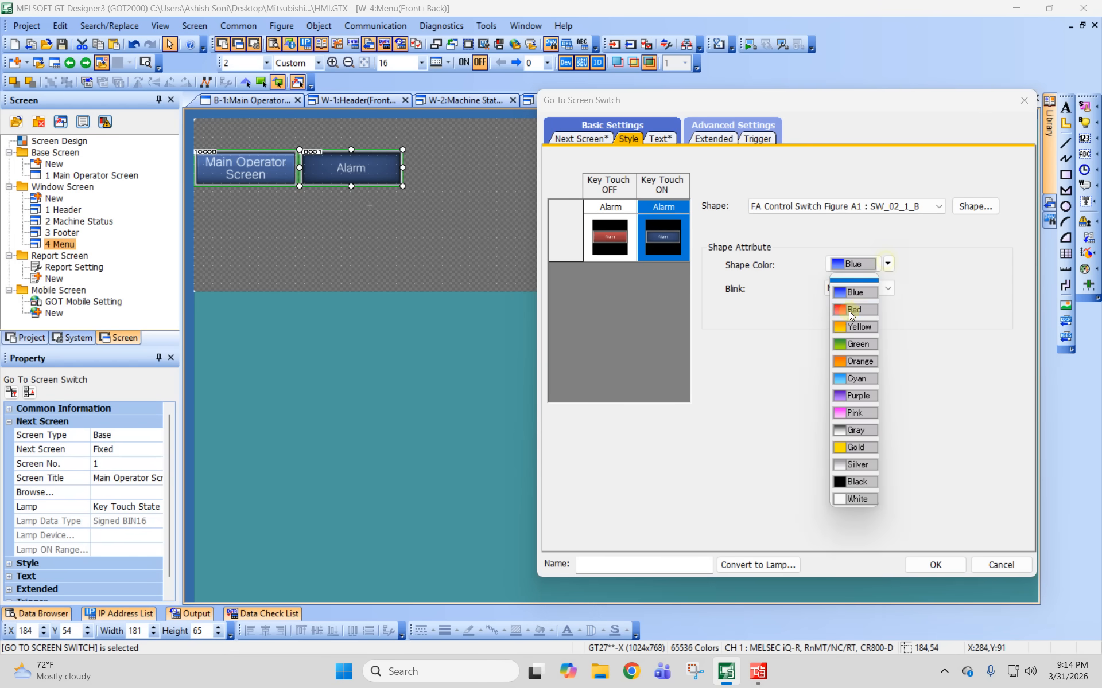
click(853, 310)
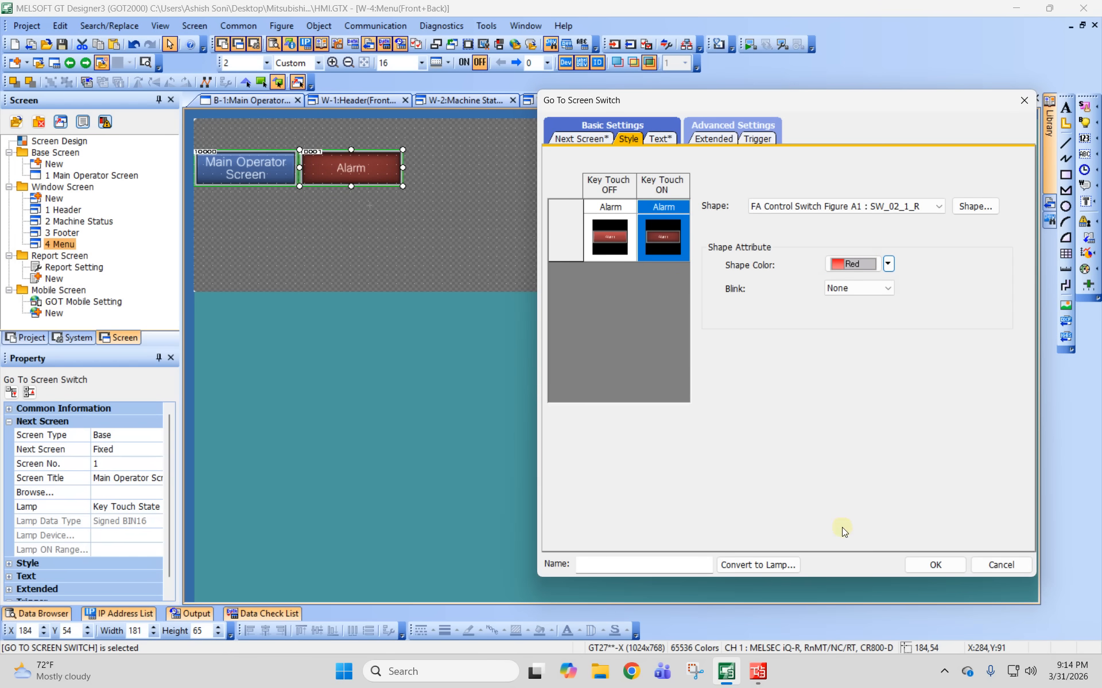
click(935, 565)
click(292, 232)
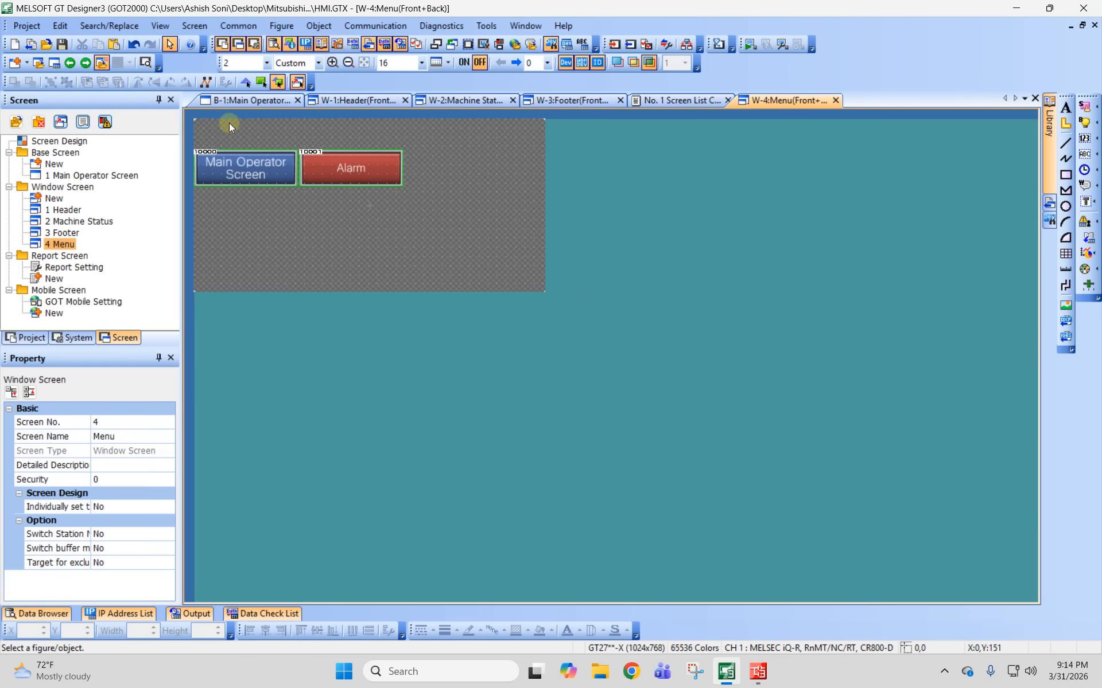
Add the text "MENU" above the switches near the upper middle of the Menu window, at size 24 dots.
click(318, 26)
mouse_move(281, 25)
click(296, 41)
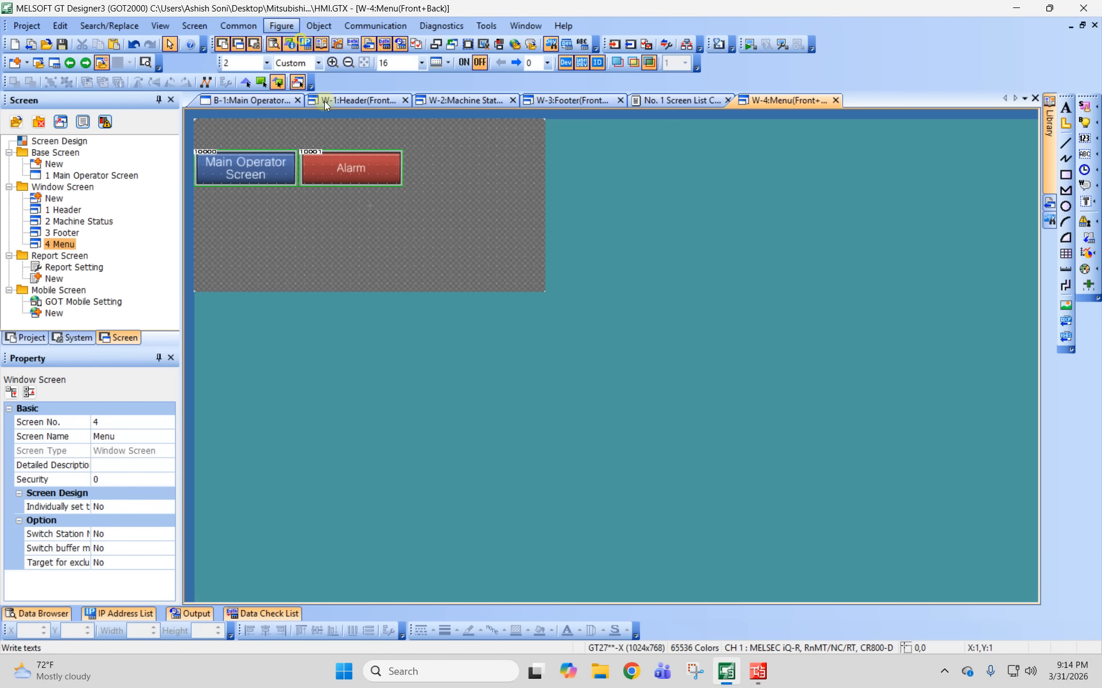
click(352, 118)
text(MENU)
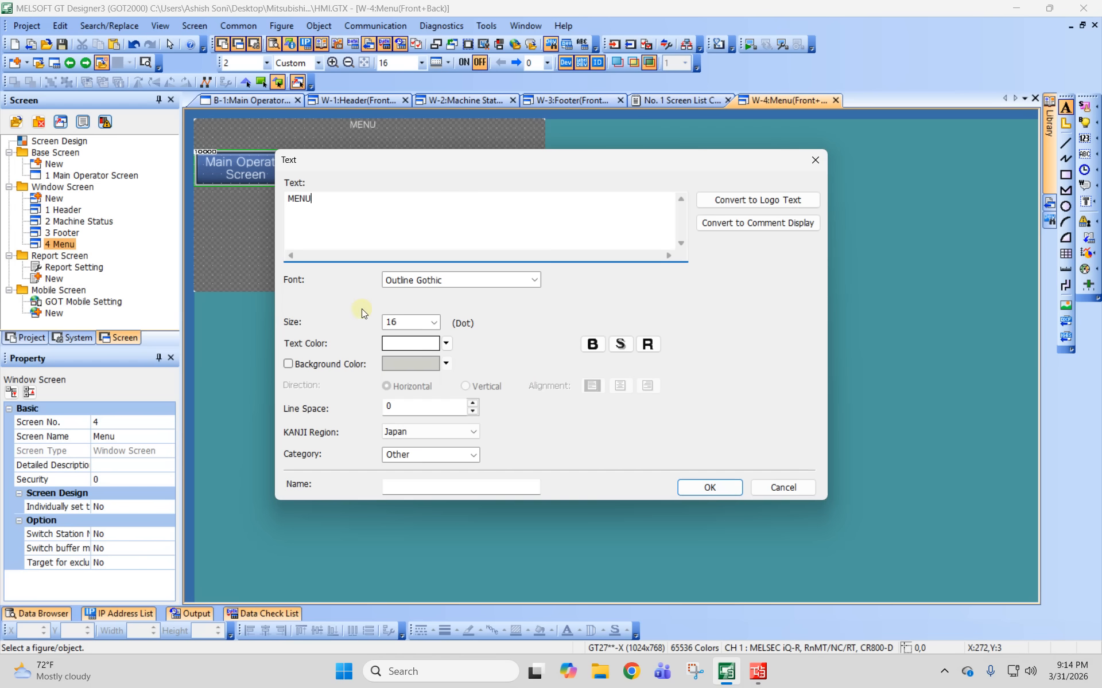
double_click(391, 321)
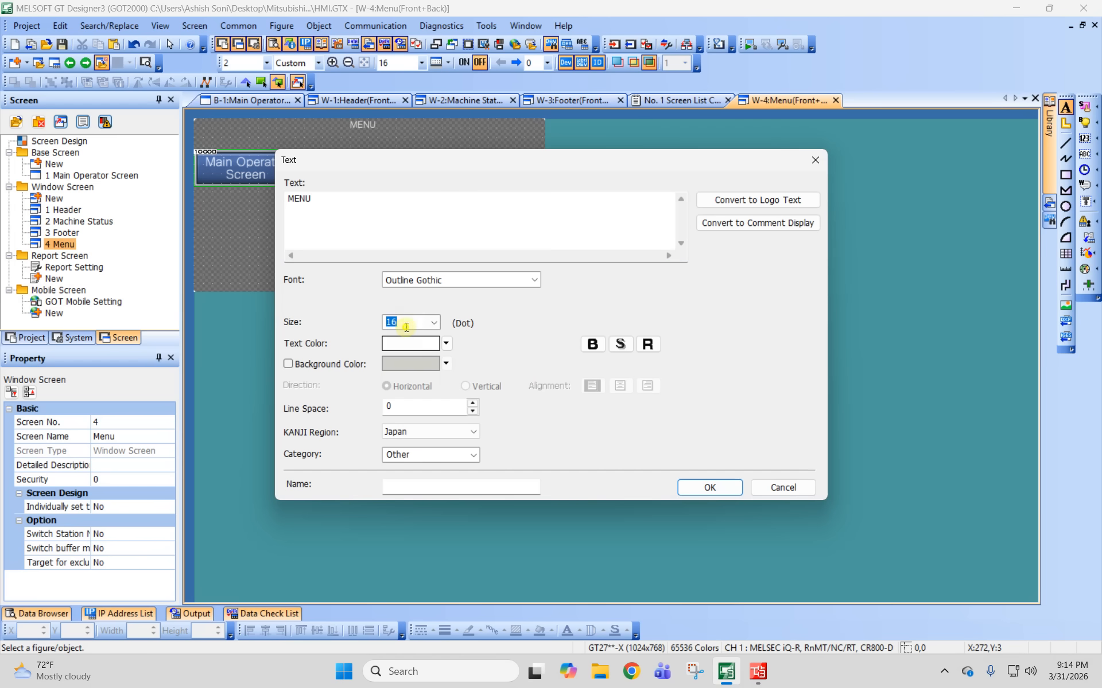
text(24)
key(Tab)
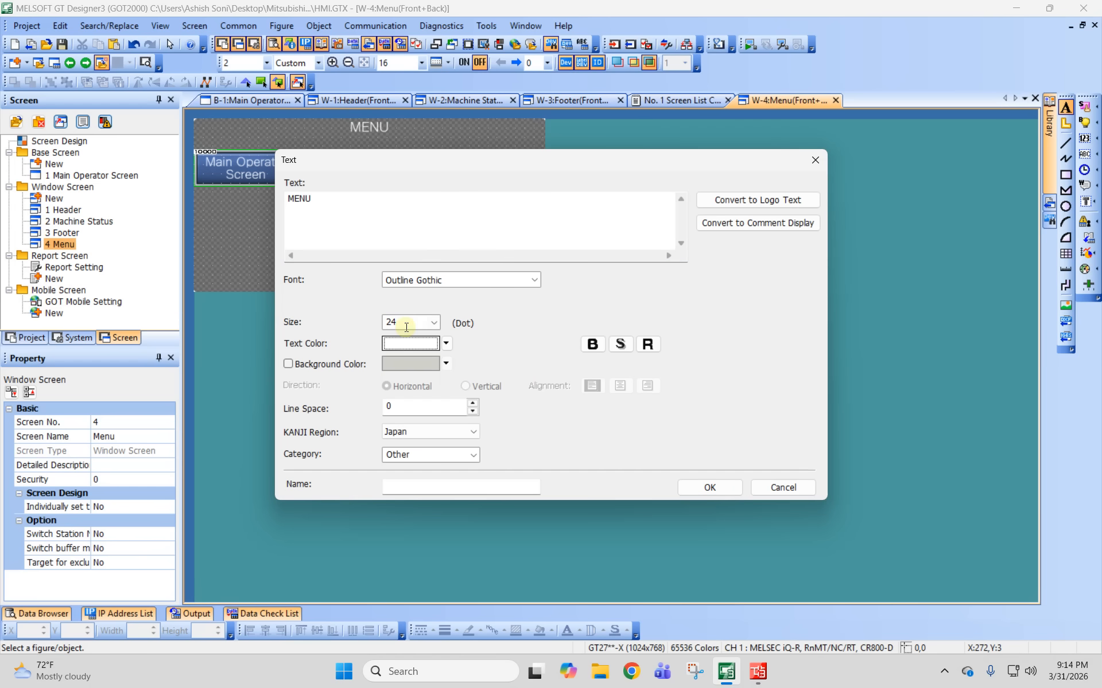
click(683, 483)
click(446, 134)
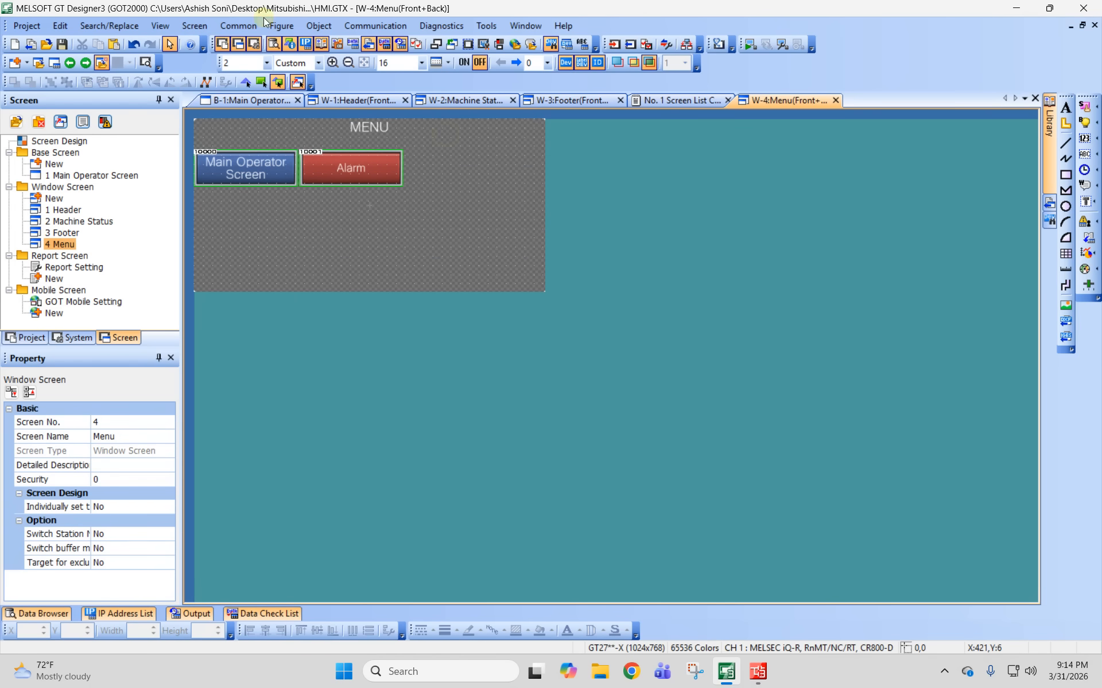
Draw a title rectangle about 609 by 49 dots around the MENU text and lower the text to about Y 12.
click(330, 28)
mouse_move(281, 25)
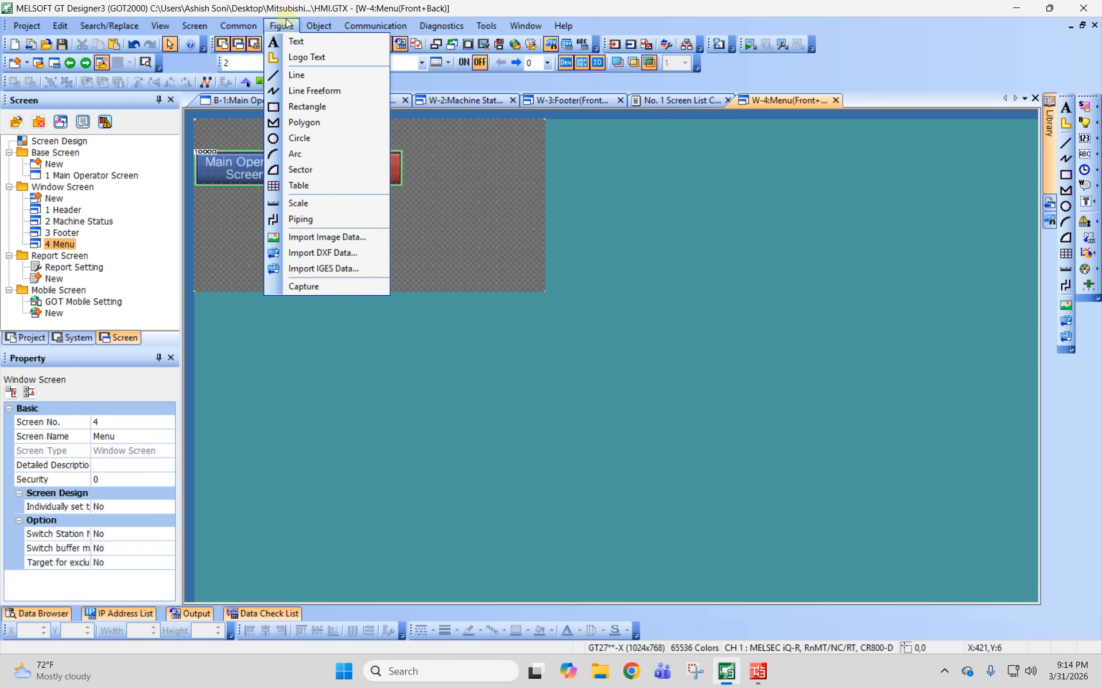
click(304, 107)
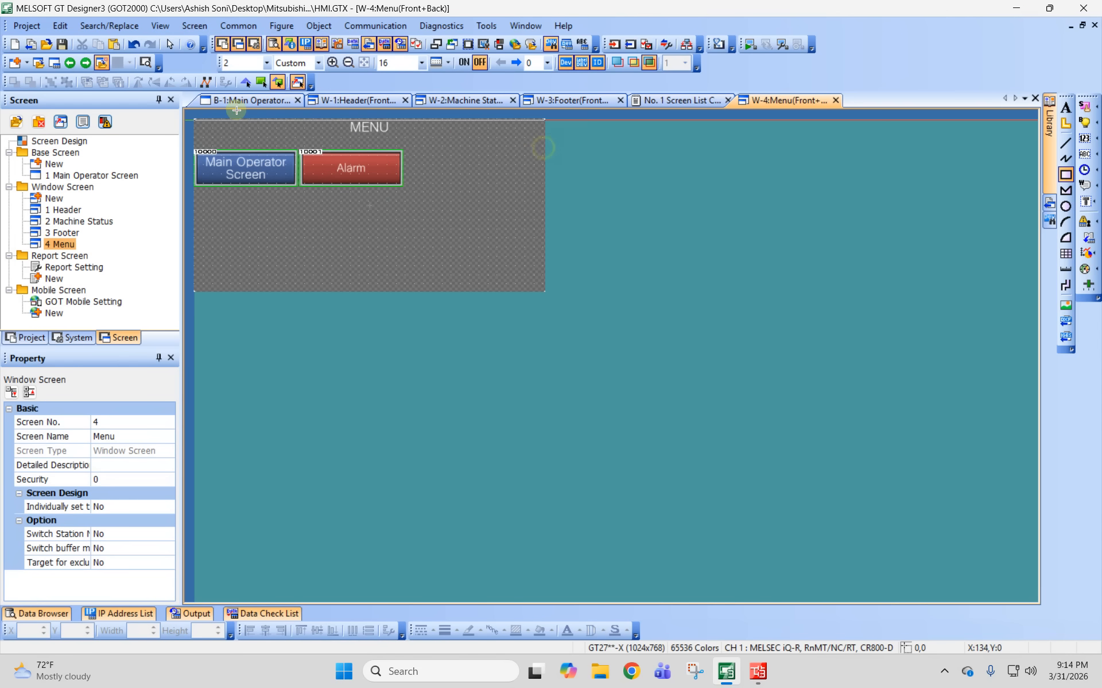
drag(194, 119, 542, 147)
click(366, 130)
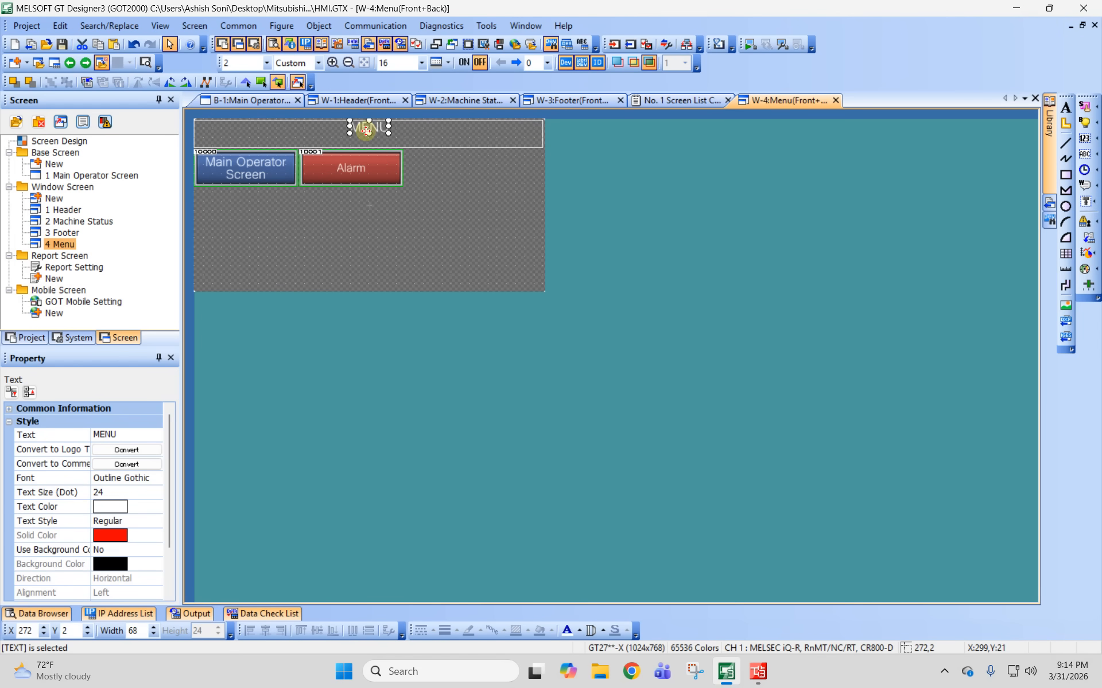
click(434, 144)
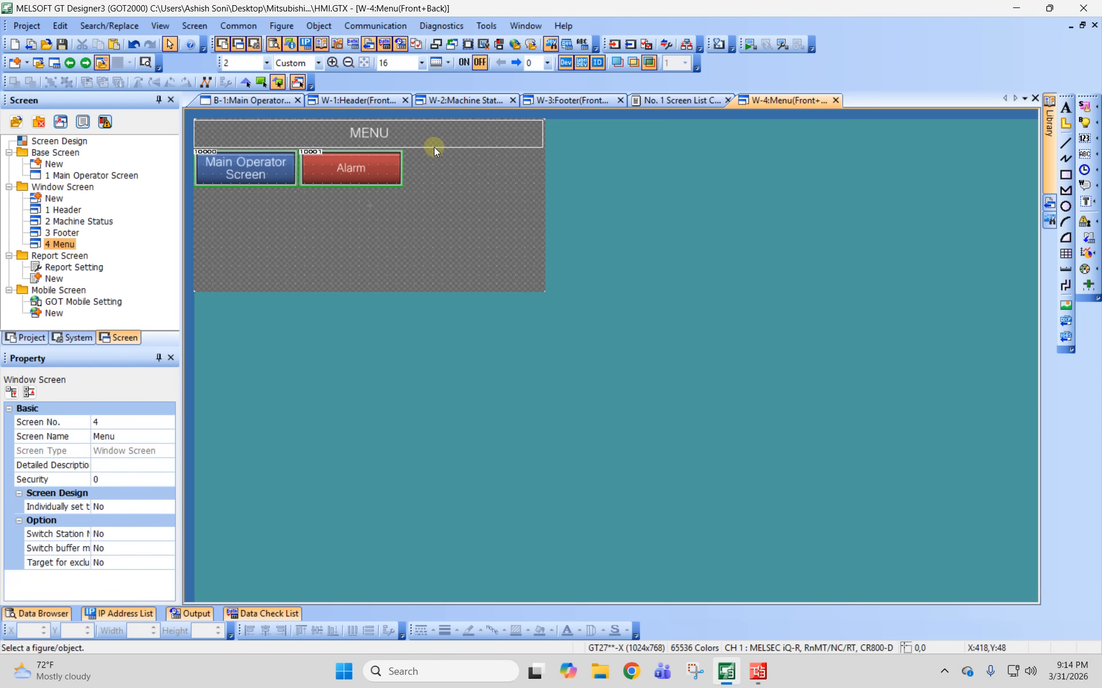
Fill the title rectangle with pattern 26 and change its line color to light gray.
double_click(433, 147)
click(555, 326)
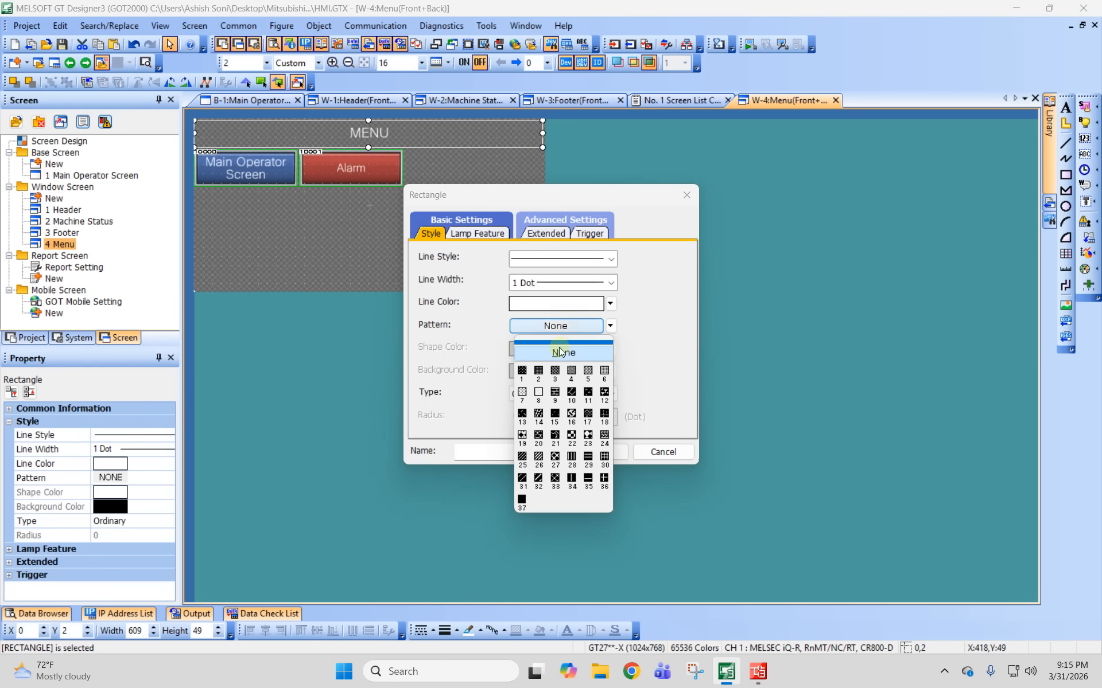
click(604, 372)
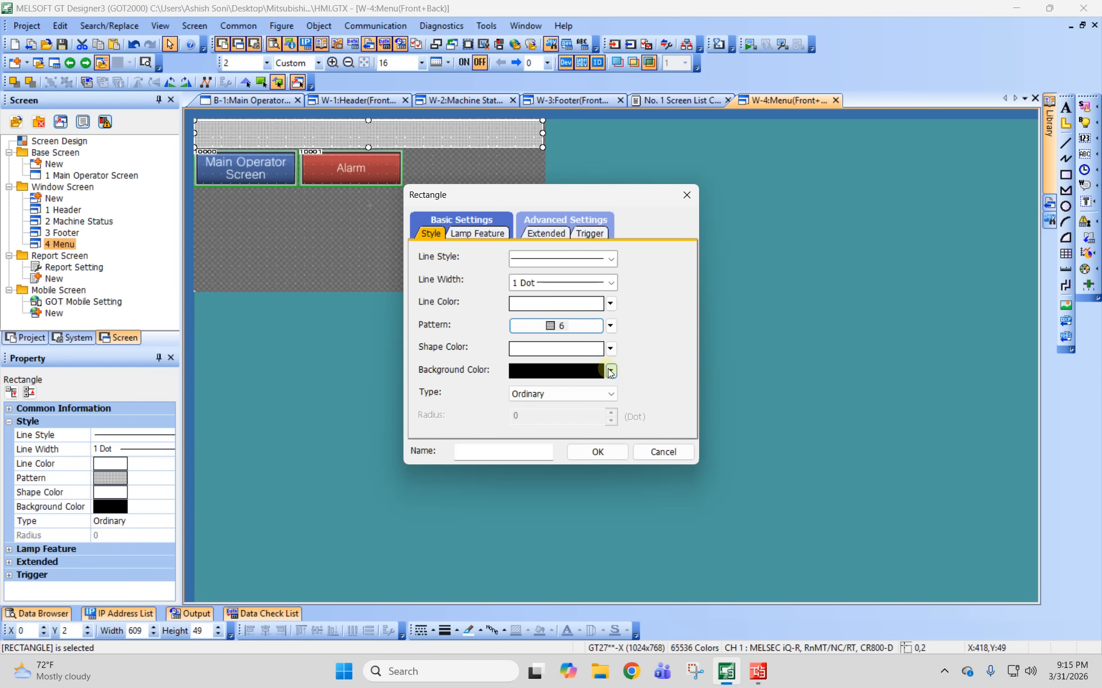
click(611, 325)
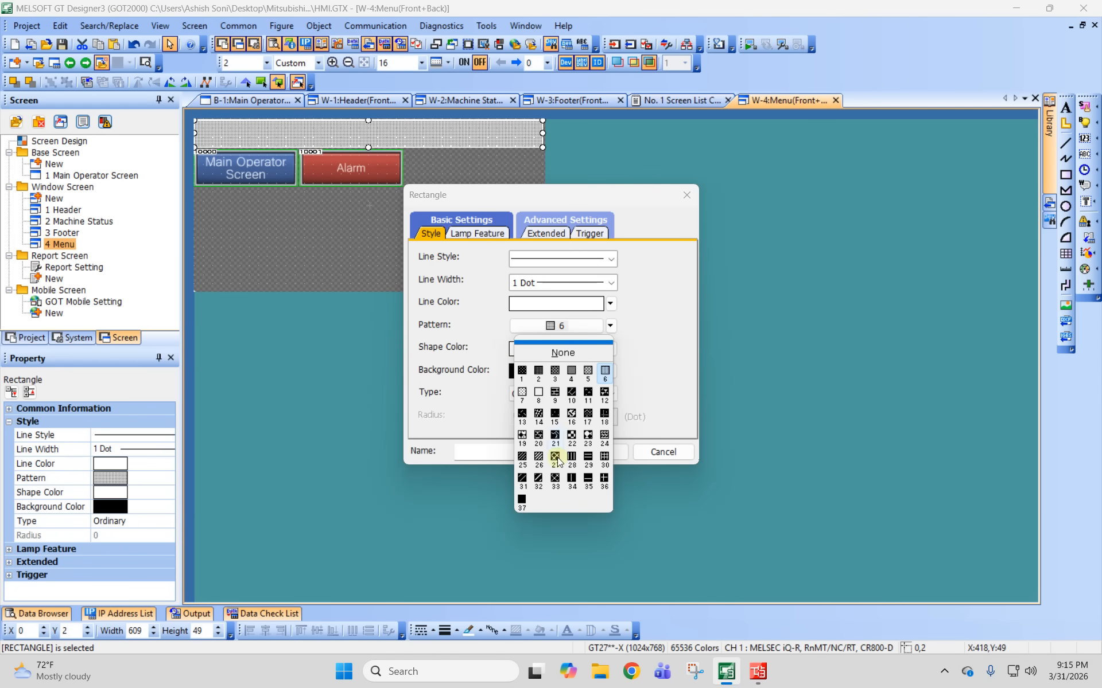
click(538, 456)
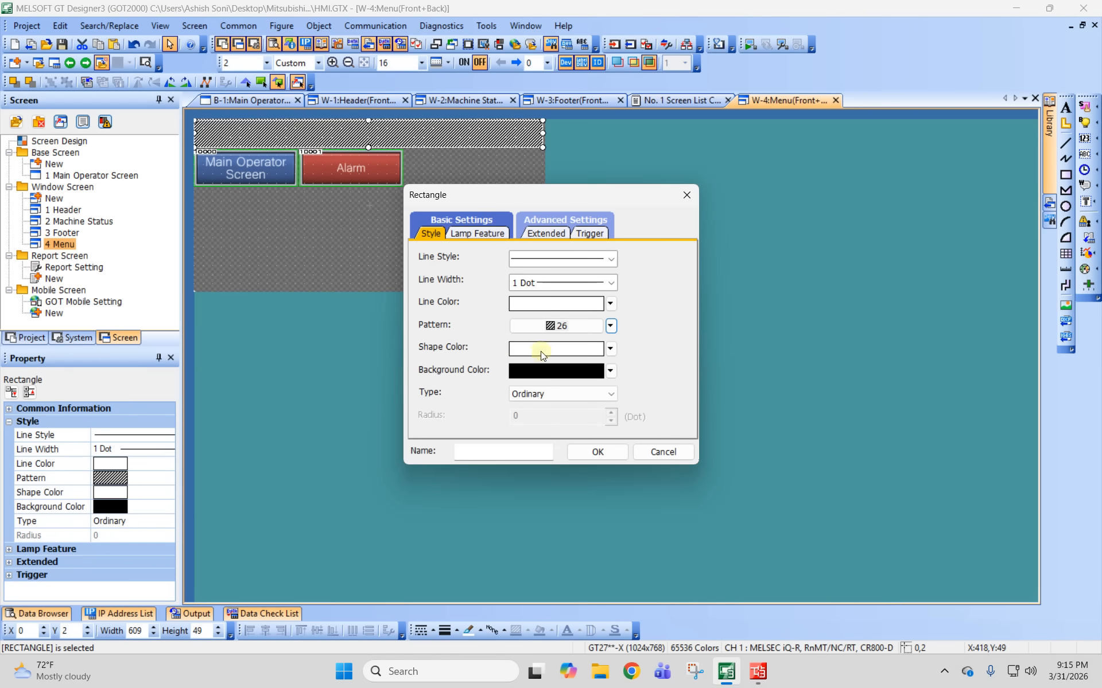
click(610, 303)
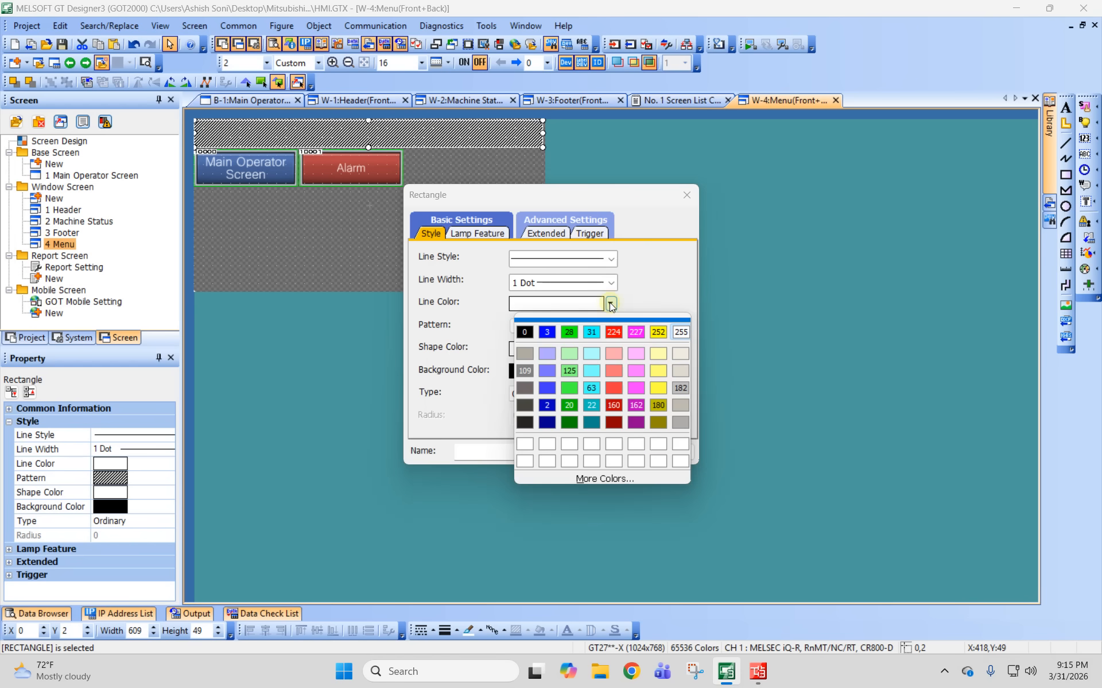
click(520, 353)
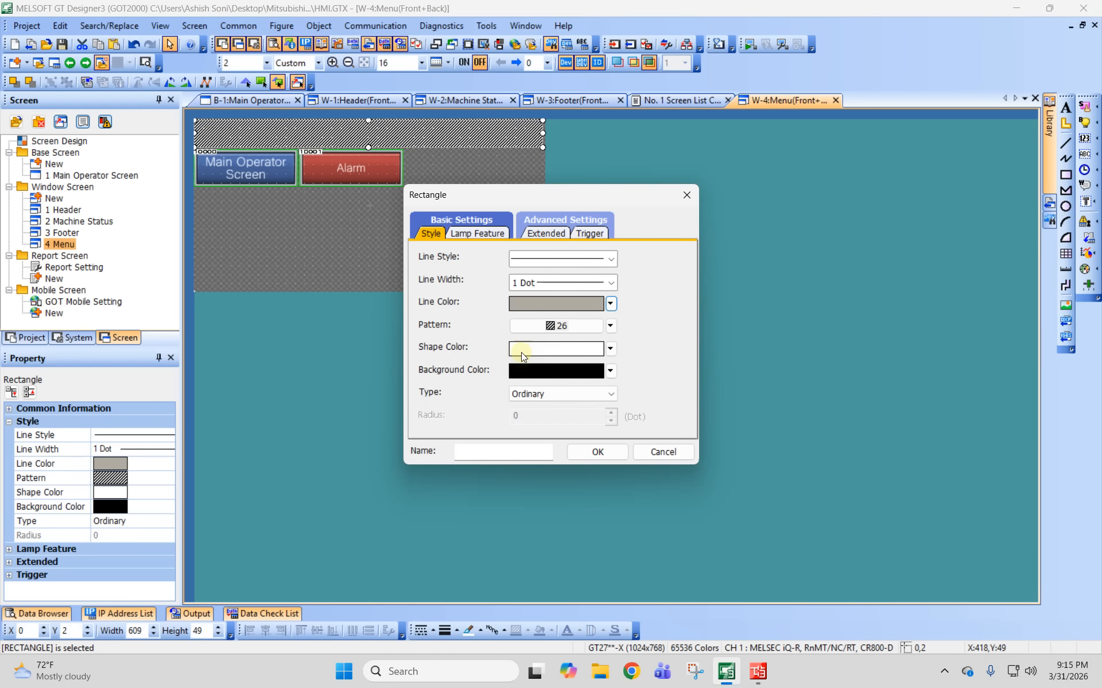
click(597, 451)
click(429, 163)
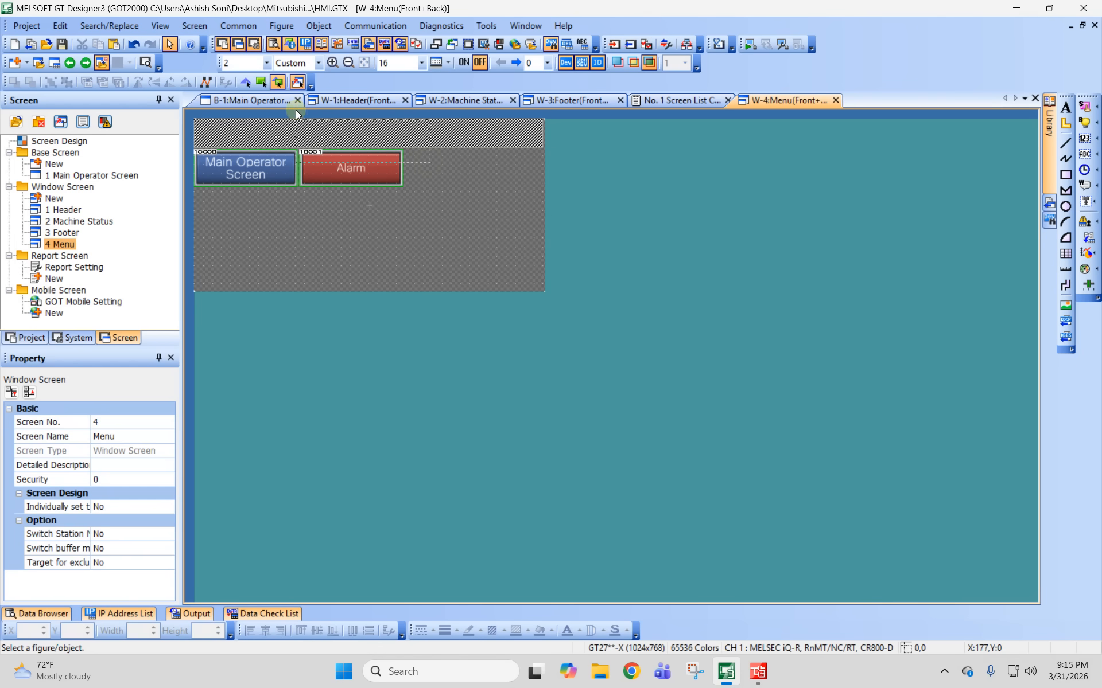
Change the stacking order so the patterned title rectangle lies behind the MENU text.
click(369, 129)
right_click(369, 129)
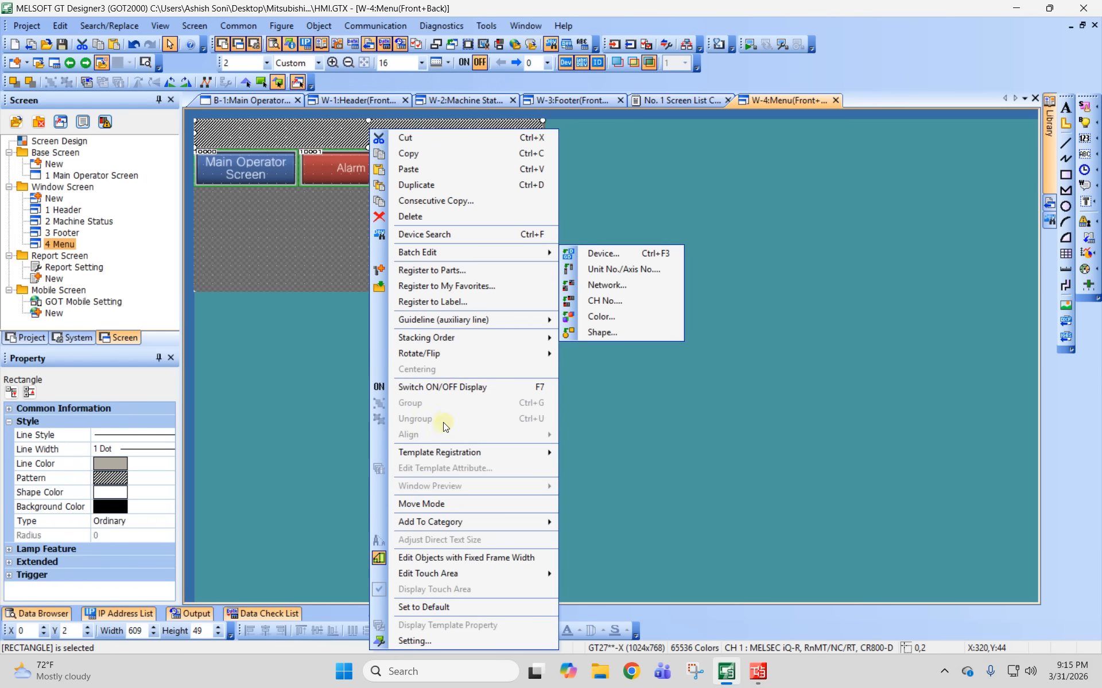
mouse_move(475, 343)
click(643, 370)
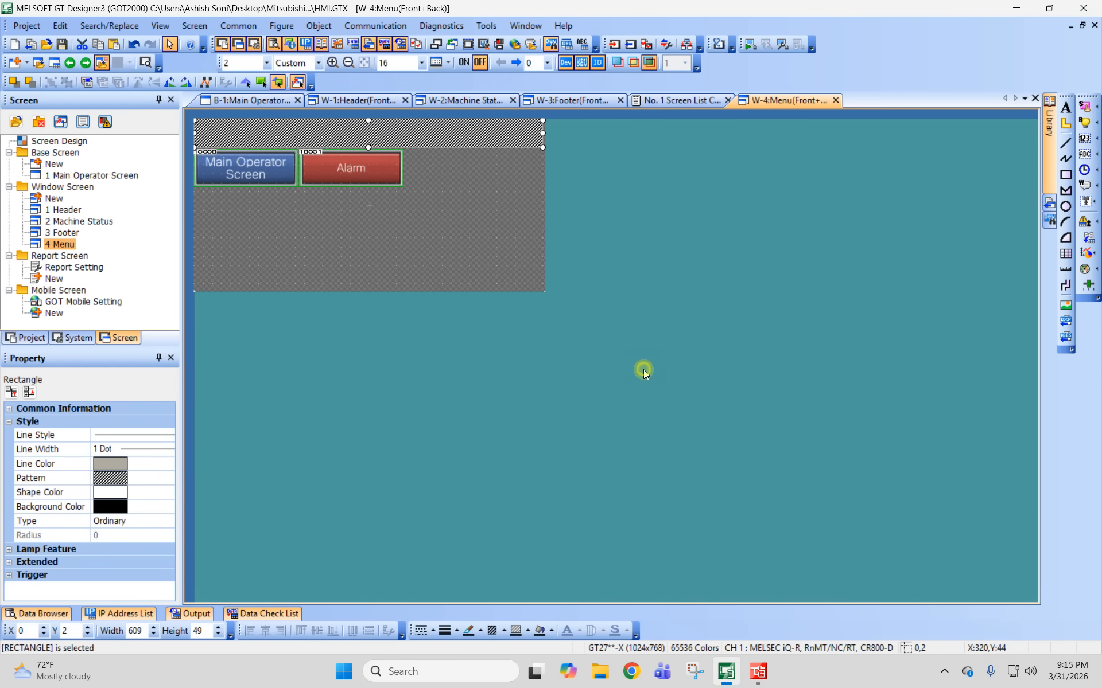
click(445, 160)
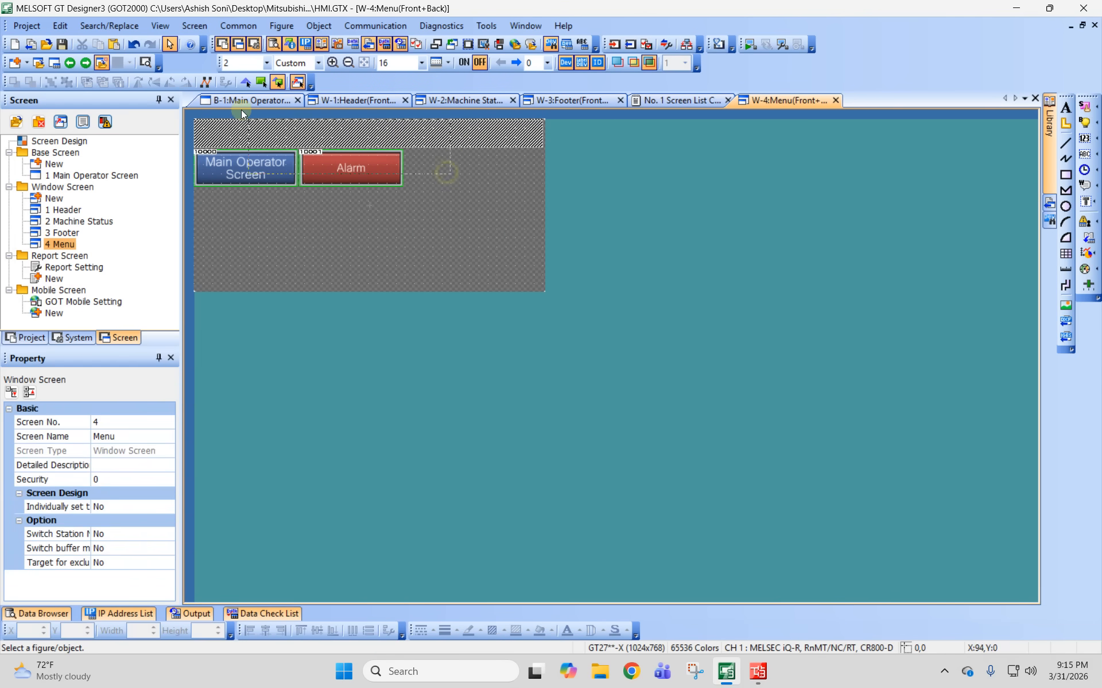
click(373, 132)
right_click(374, 131)
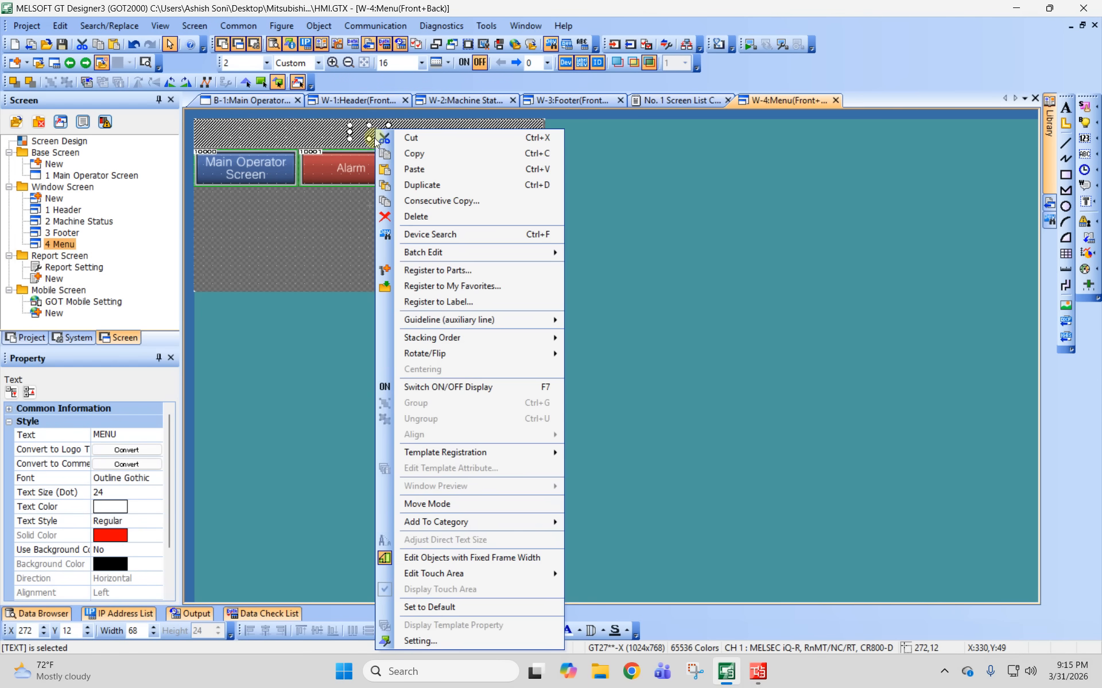
mouse_move(457, 338)
click(604, 377)
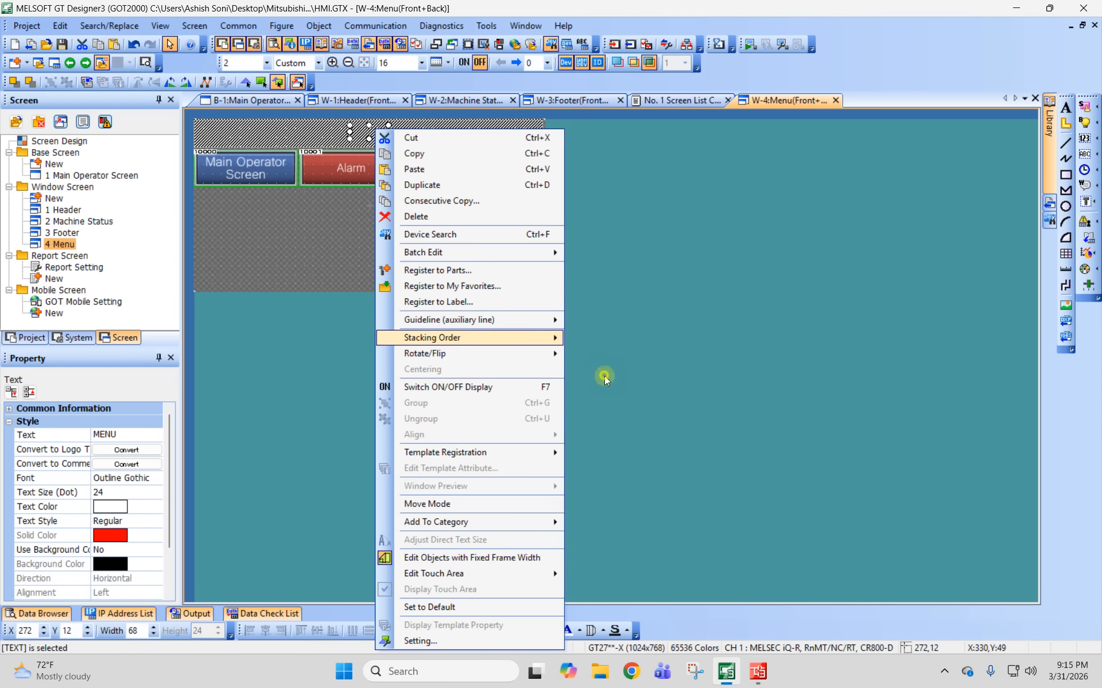
Make the MENU text black at 40 dots and recentre it in the title rectangle at about X 218, Y 8.
double_click(370, 132)
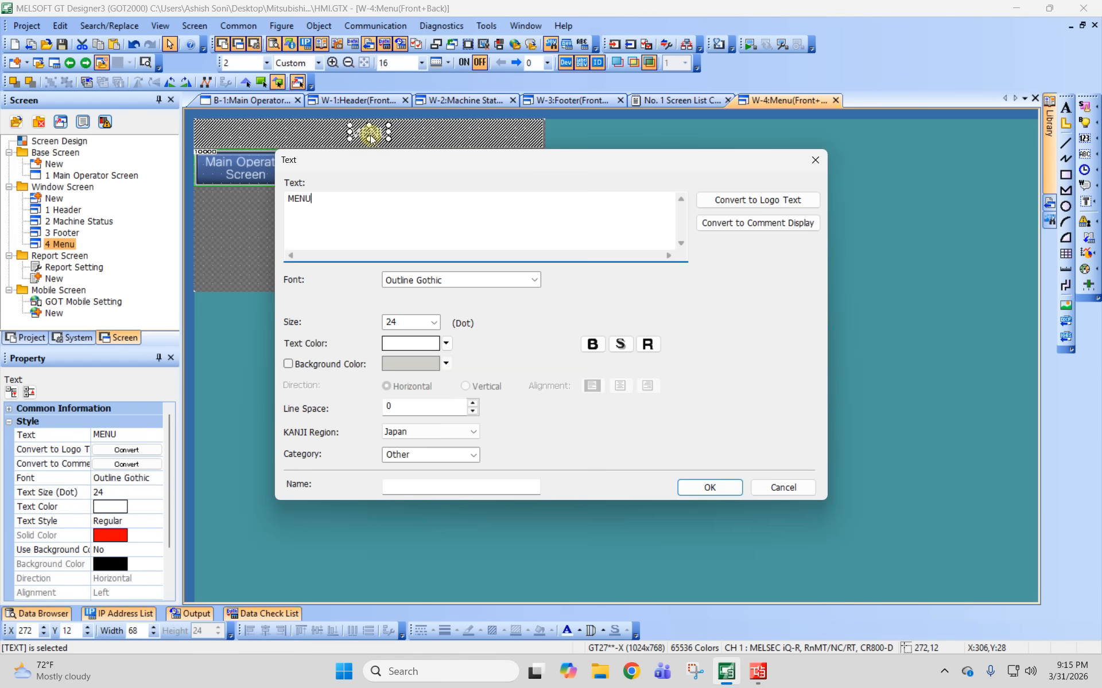
click(446, 343)
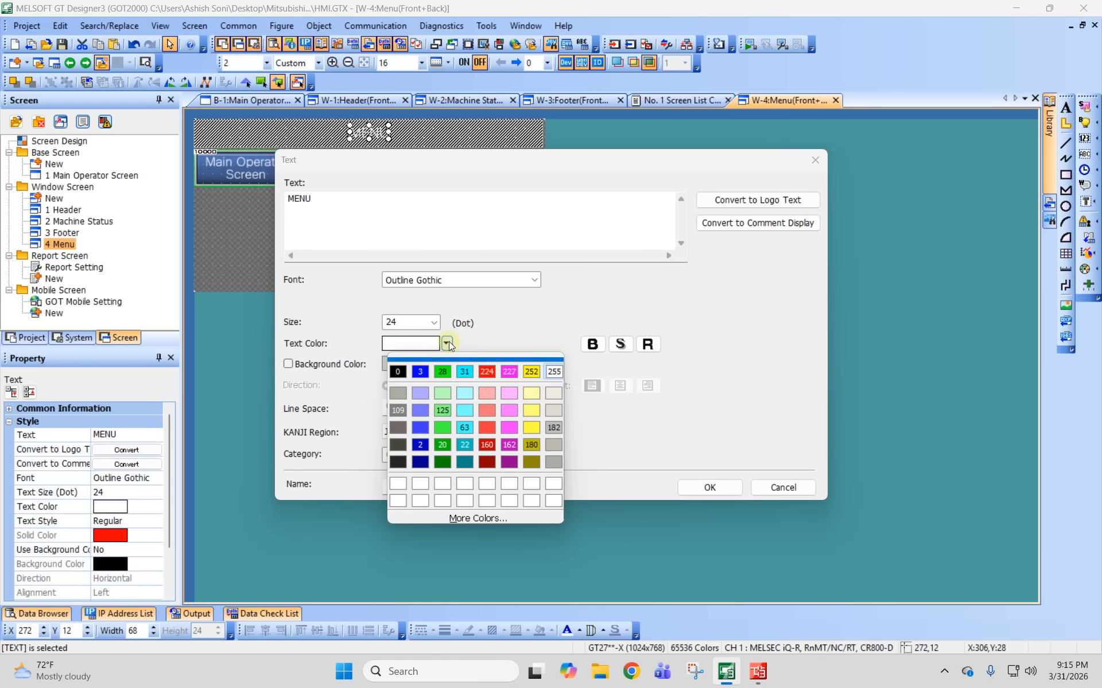
click(397, 373)
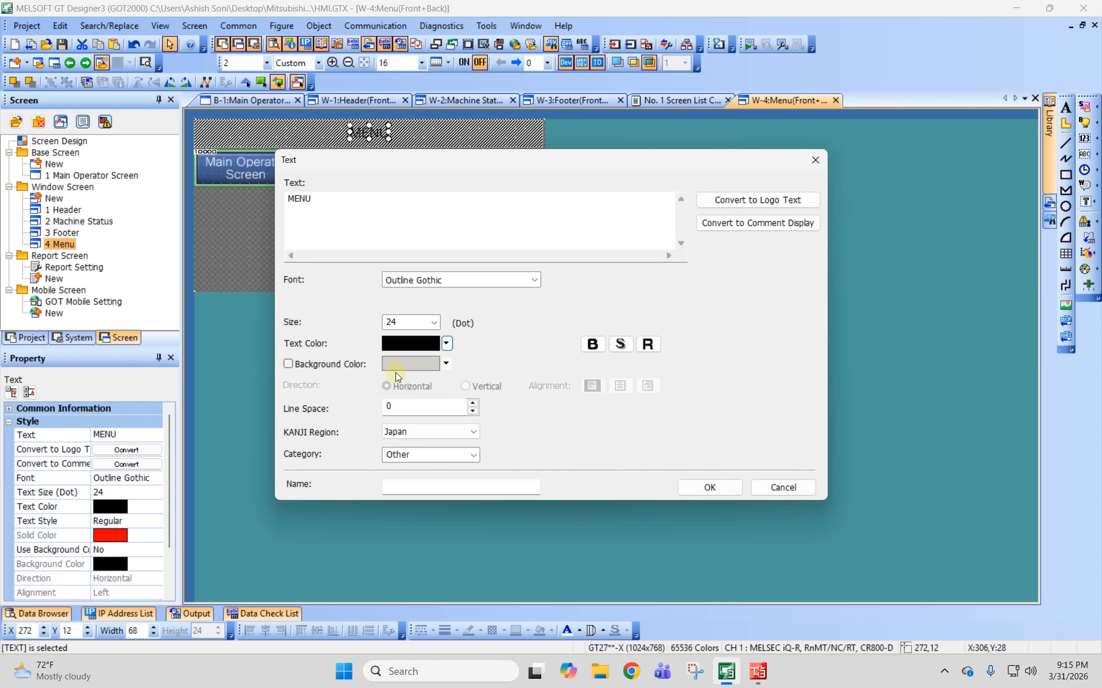
double_click(401, 322)
text(40)
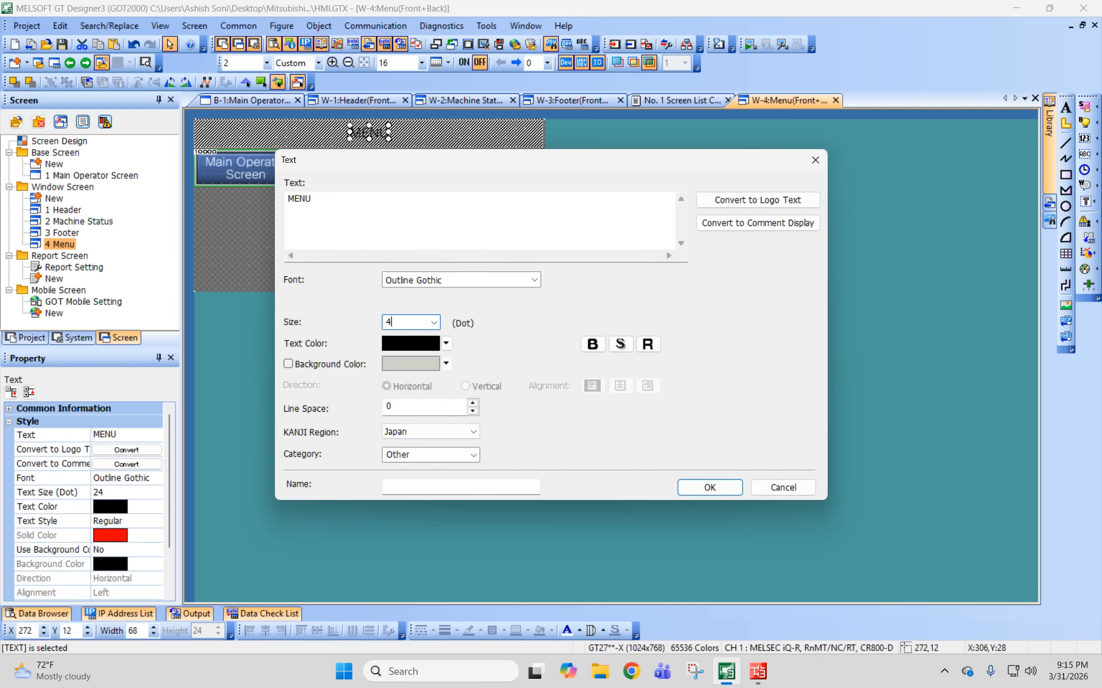
click(709, 487)
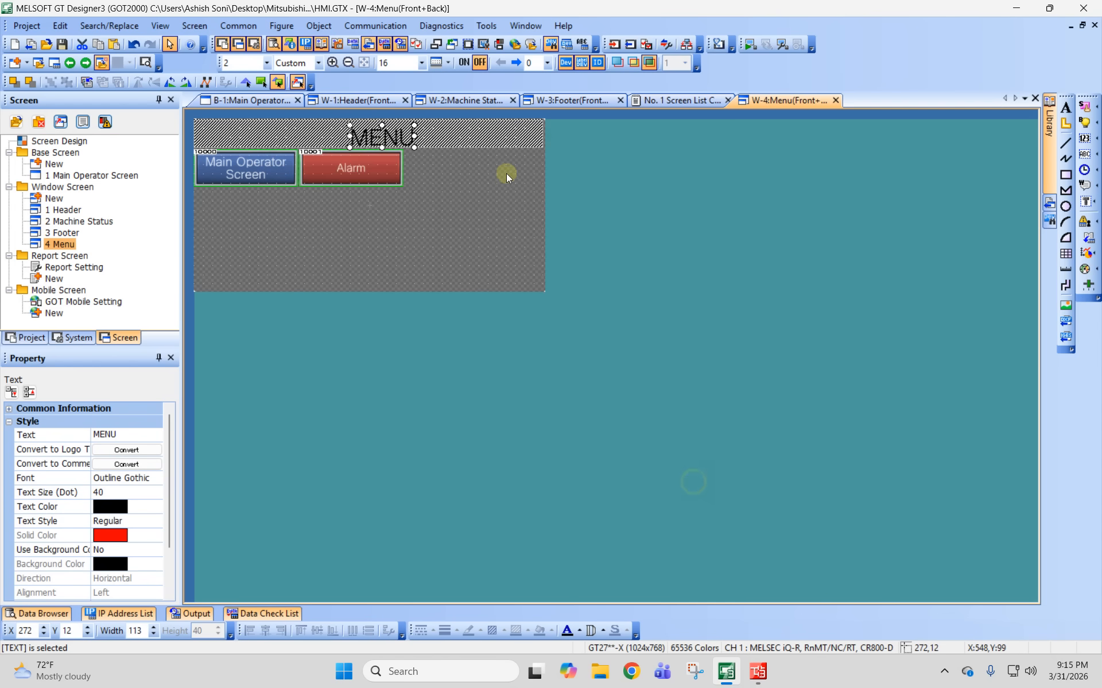
drag(366, 134, 336, 132)
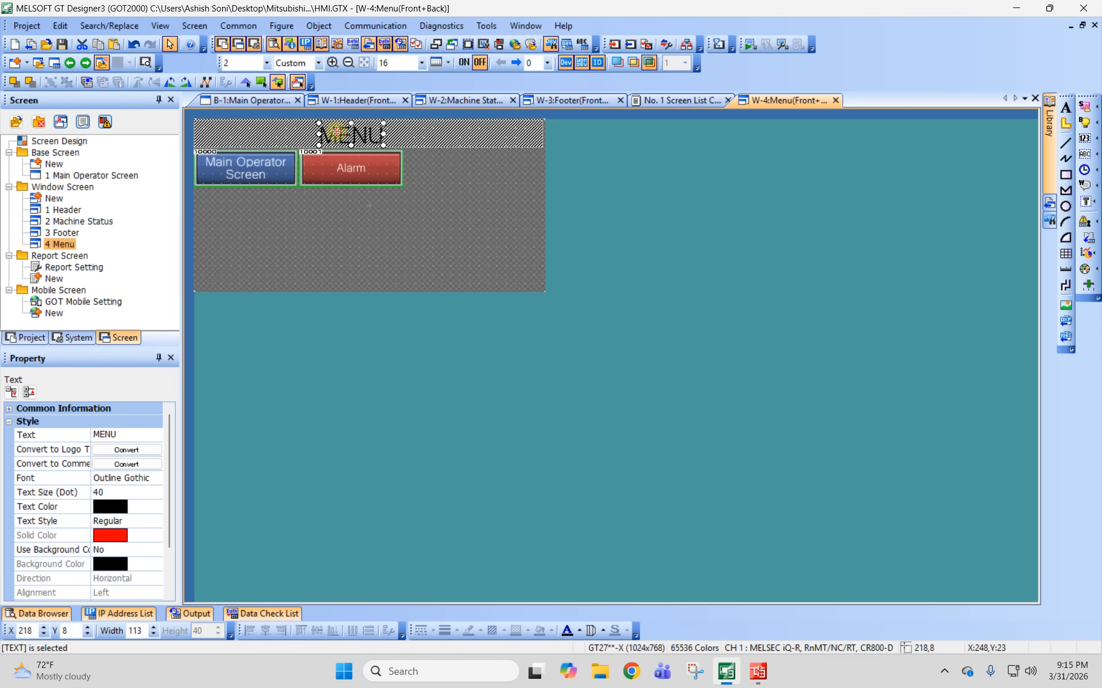
Enable a background color for the MENU title text and set it to light gray.
double_click(337, 132)
click(325, 364)
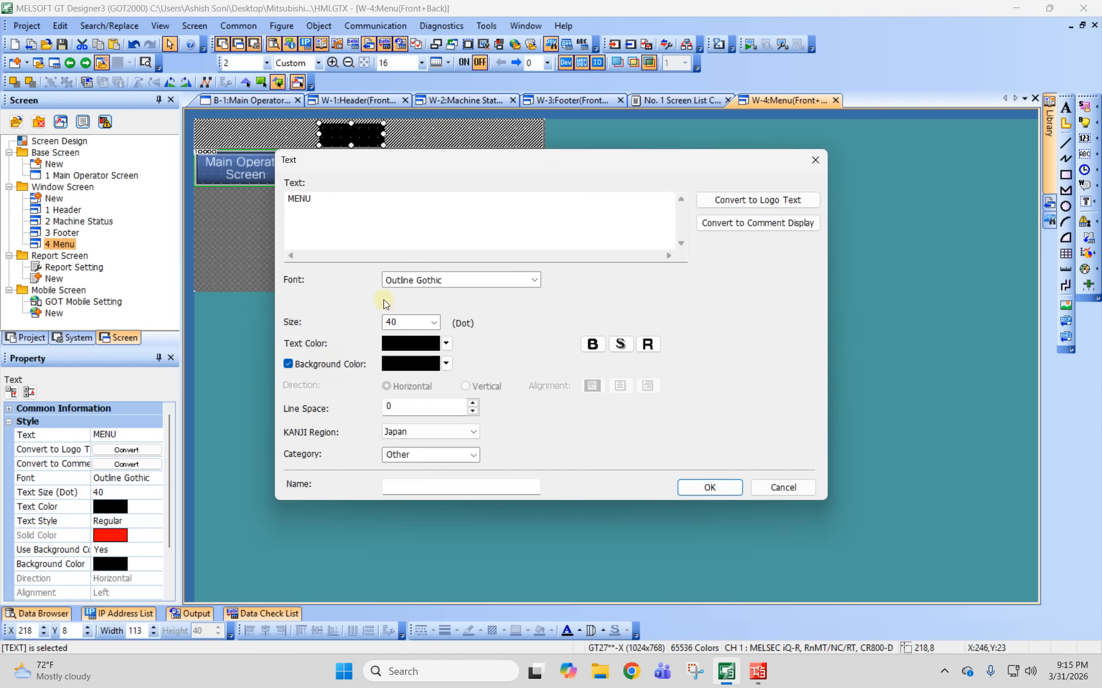
click(445, 364)
click(397, 412)
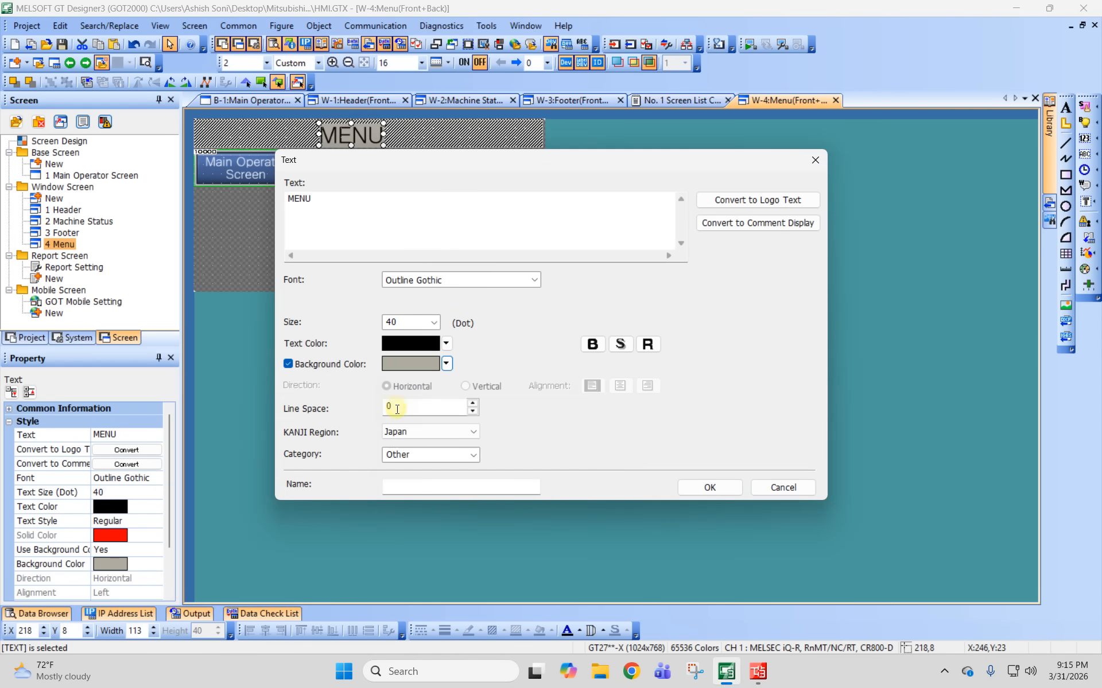
click(732, 493)
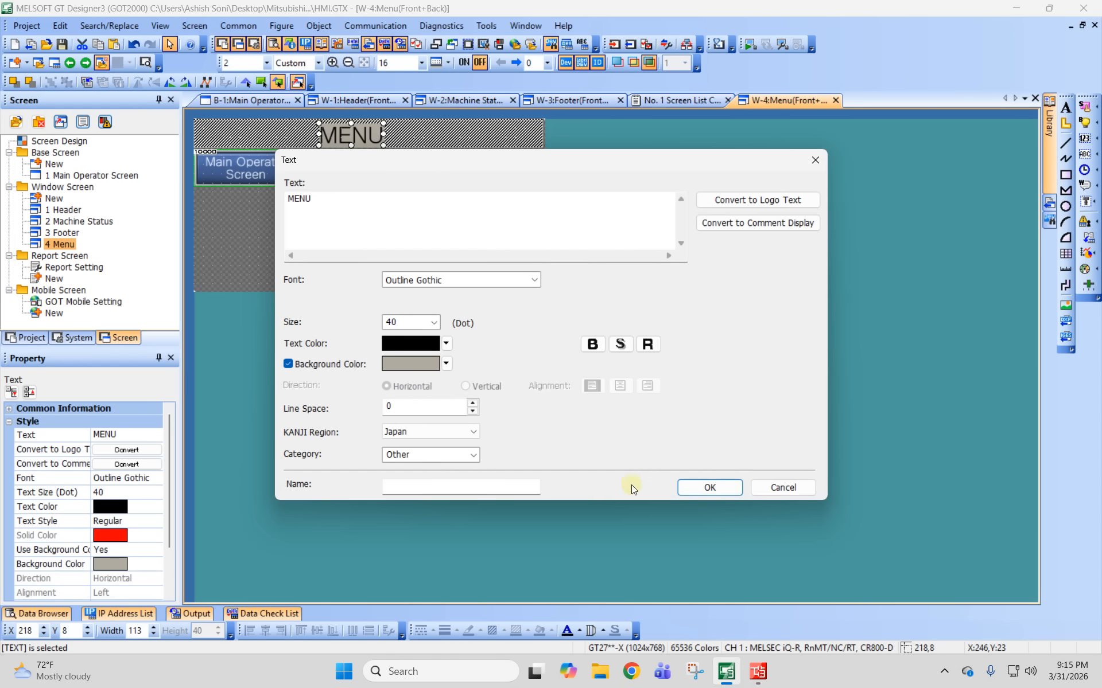
click(709, 487)
Align the MENU text and the patterned title rectangle on their horizontal centers.
click(442, 205)
click(358, 139)
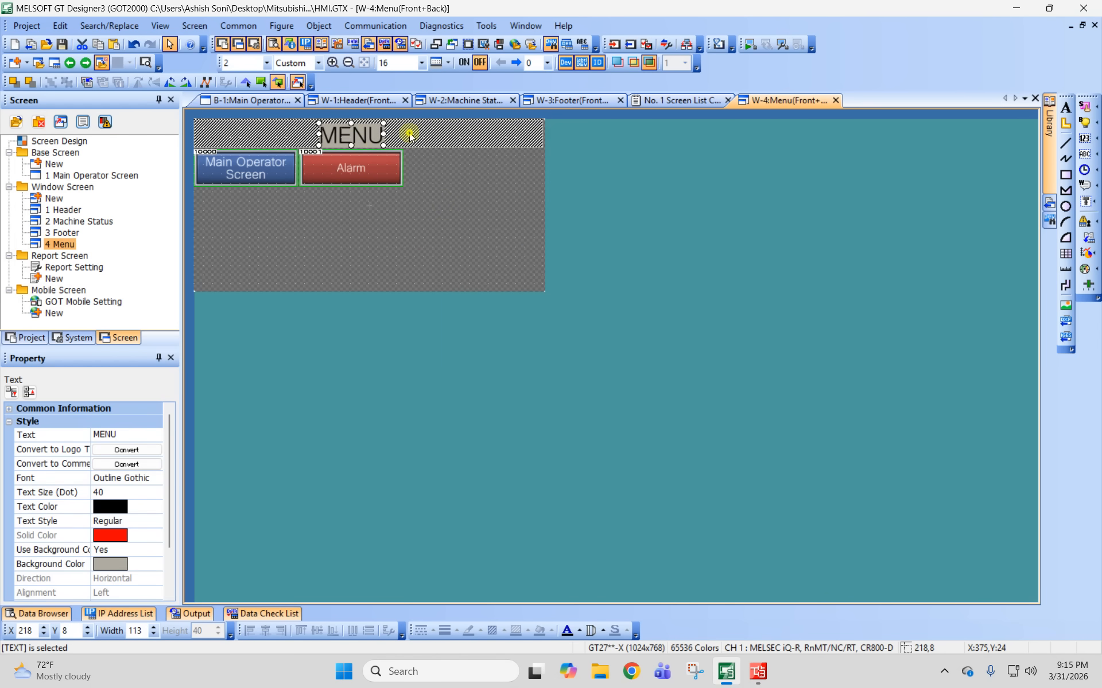
shift+click(411, 136)
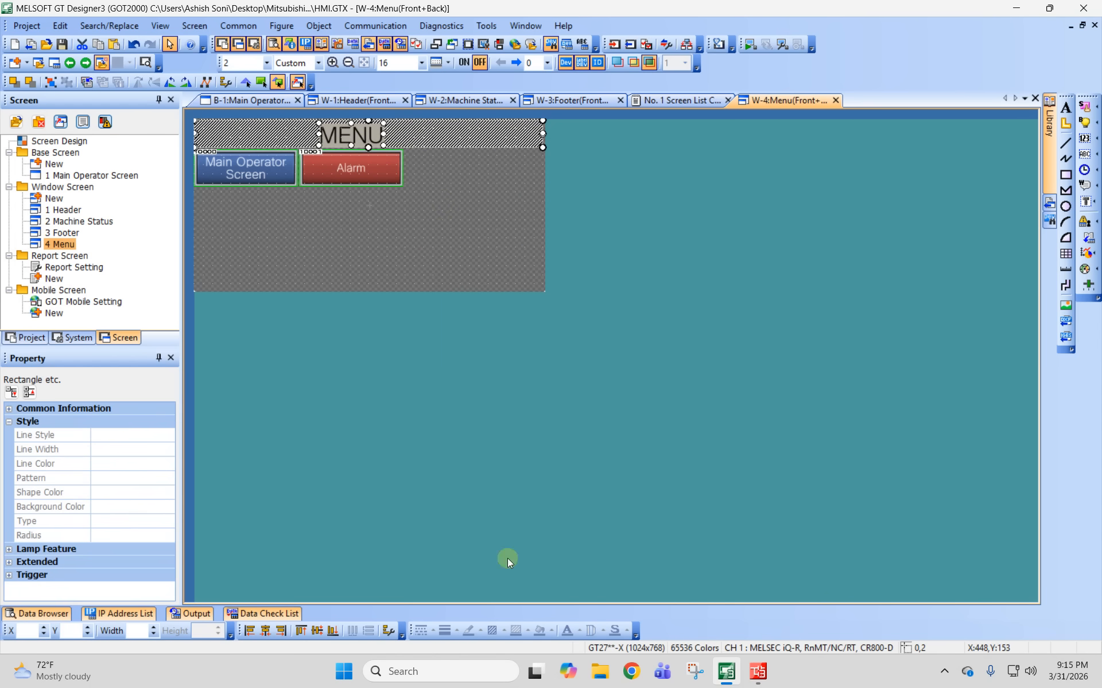
click(267, 631)
click(451, 376)
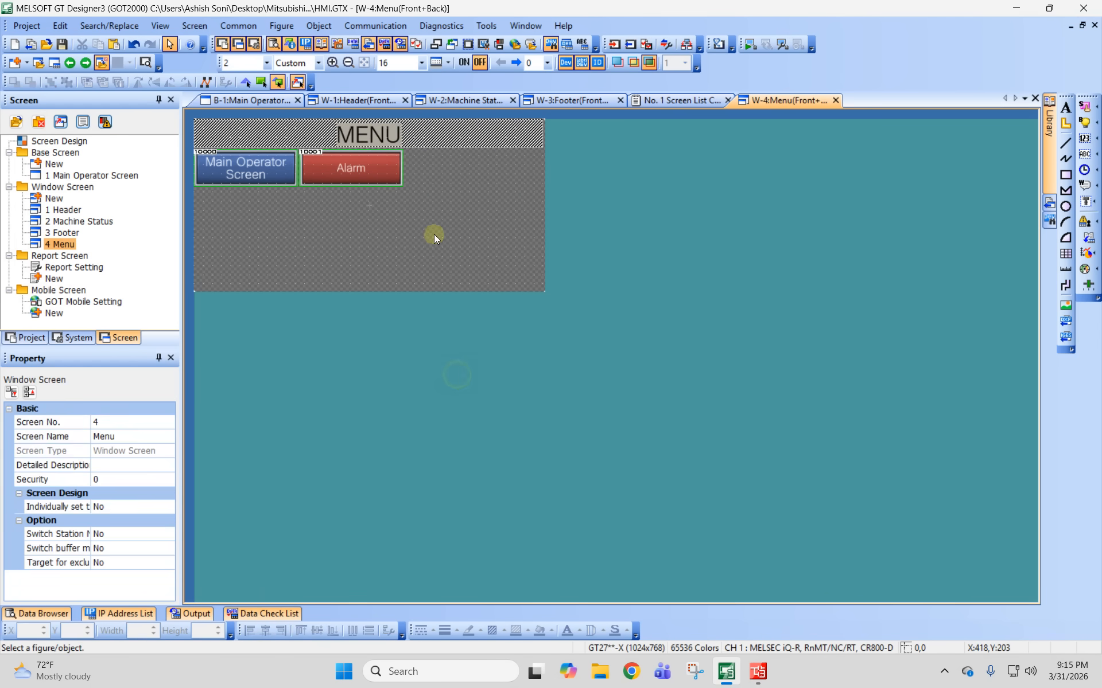
drag(184, 126, 186, 132)
click(455, 249)
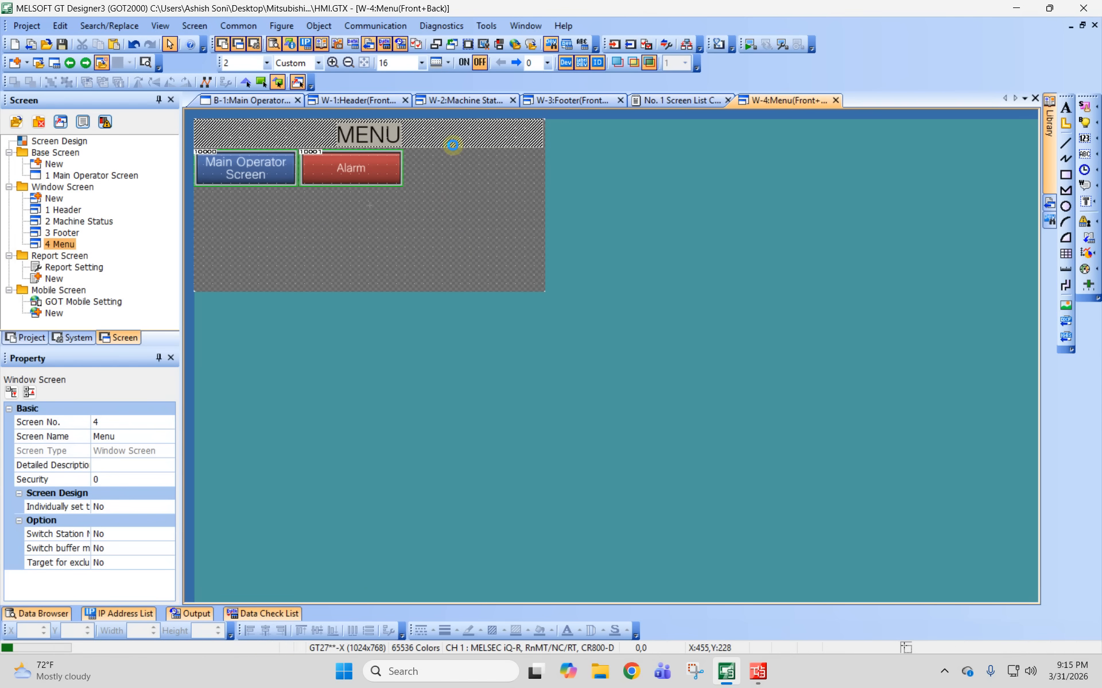
Delete the five mode, cycle and fault reset switches from the Main Operator Screen base screen.
click(66, 232)
double_click(82, 179)
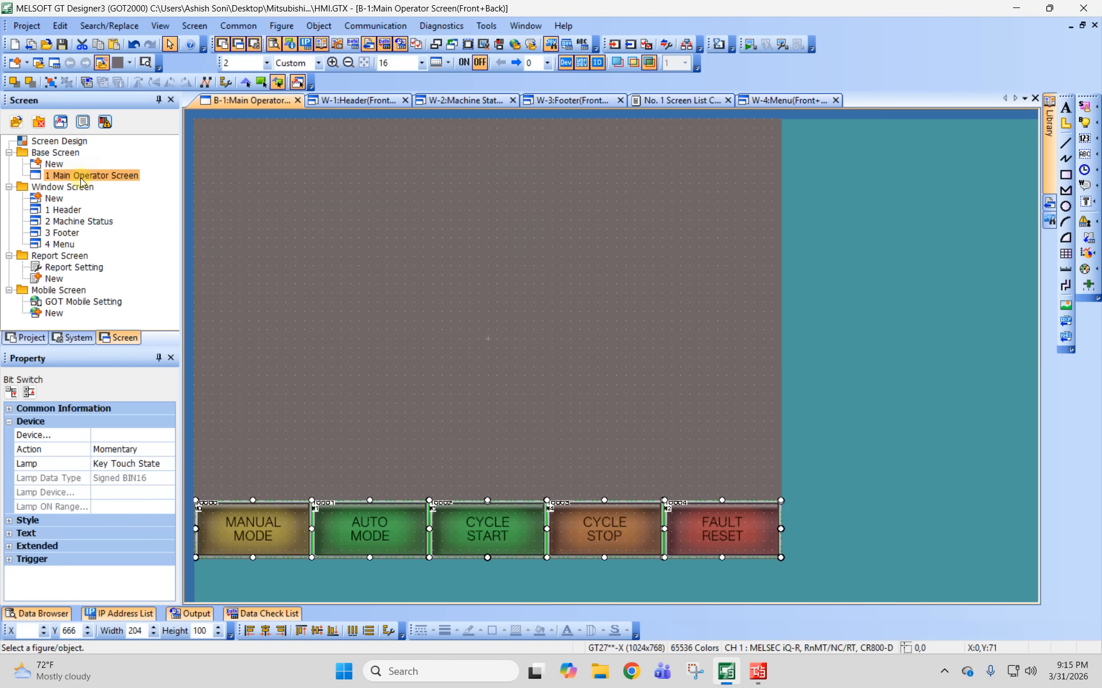
click(433, 288)
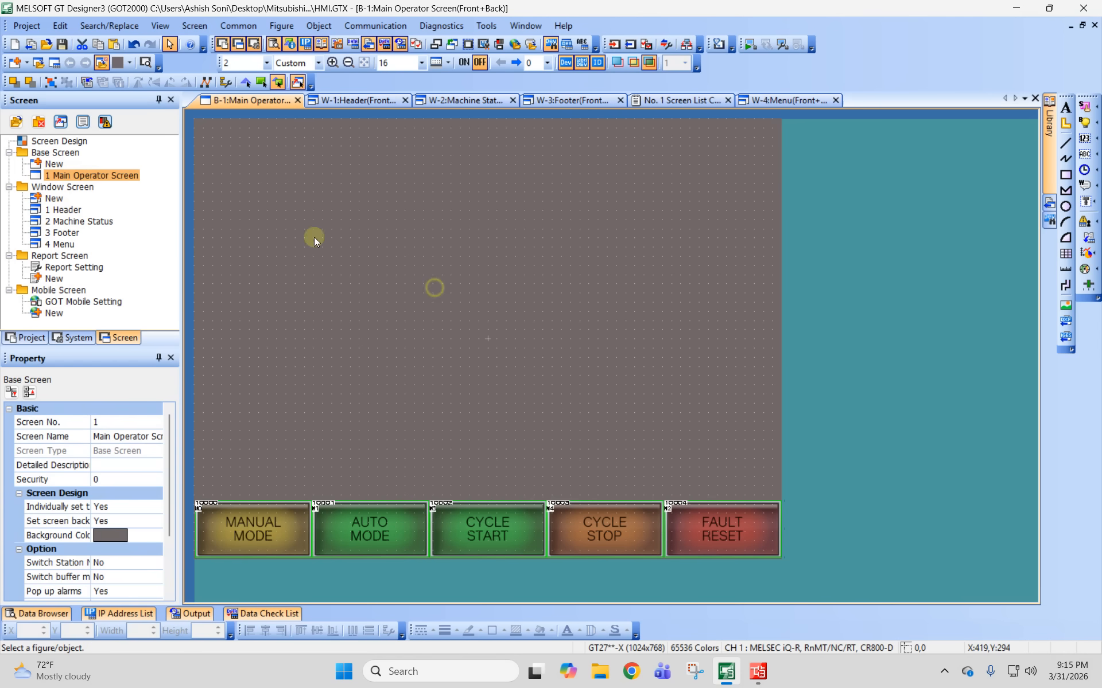
drag(275, 525, 975, 589)
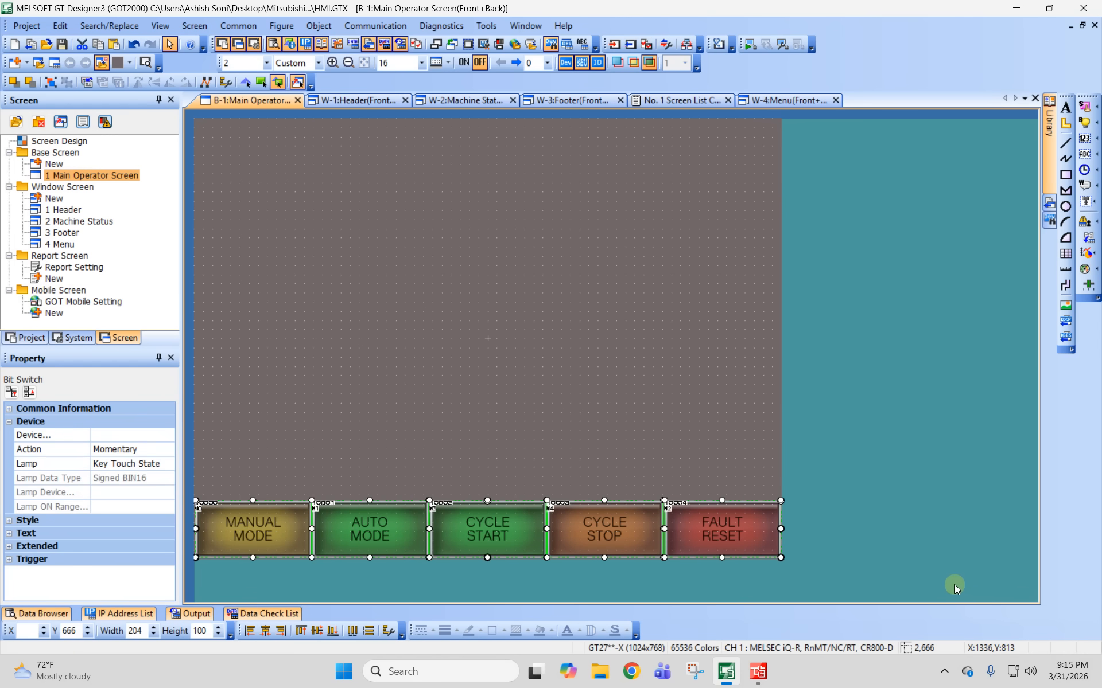
key(Delete)
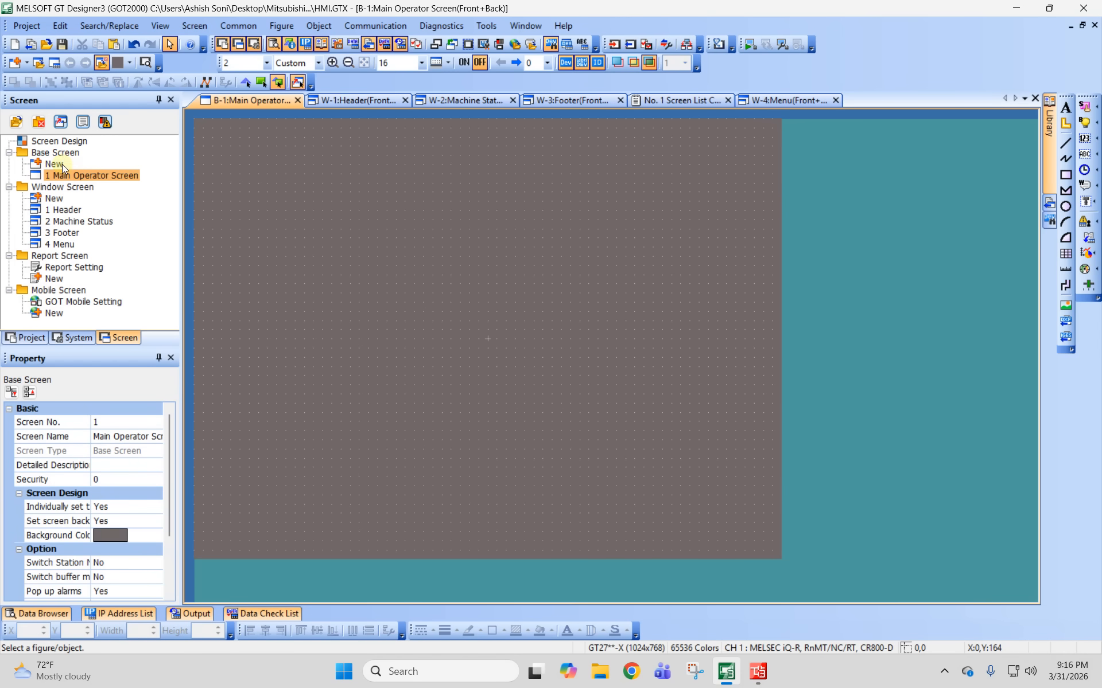
double_click(61, 254)
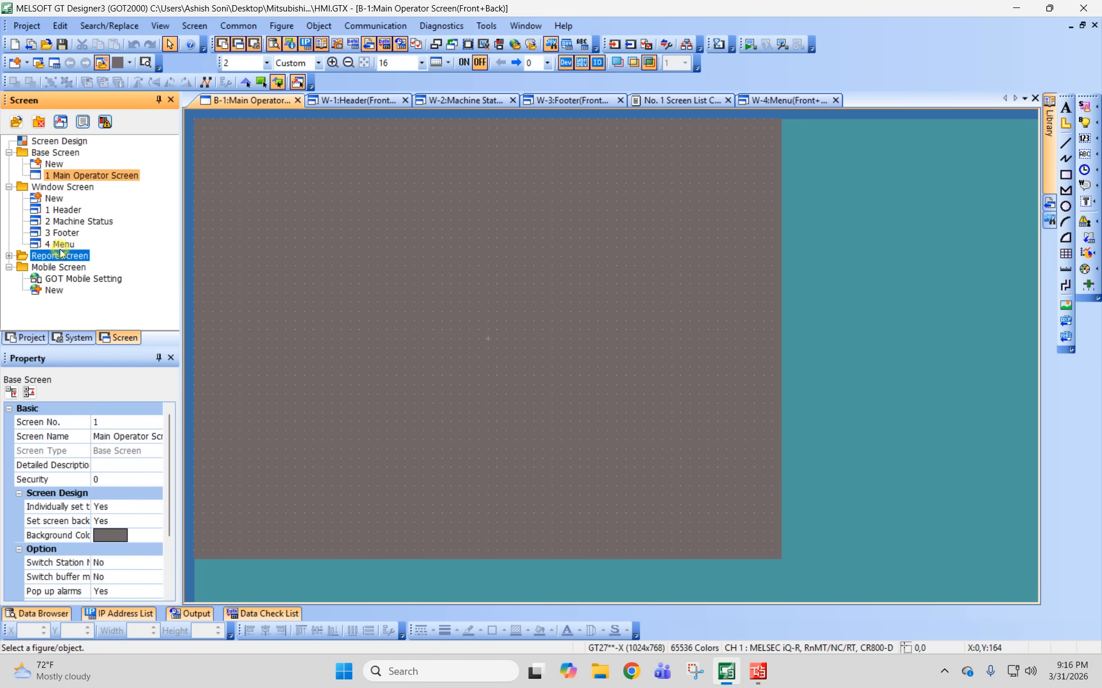
Draw a Go To Screen switch about 225 by 77 dots on the Header window, beside the screen title at about X 796, Y 0.
double_click(62, 211)
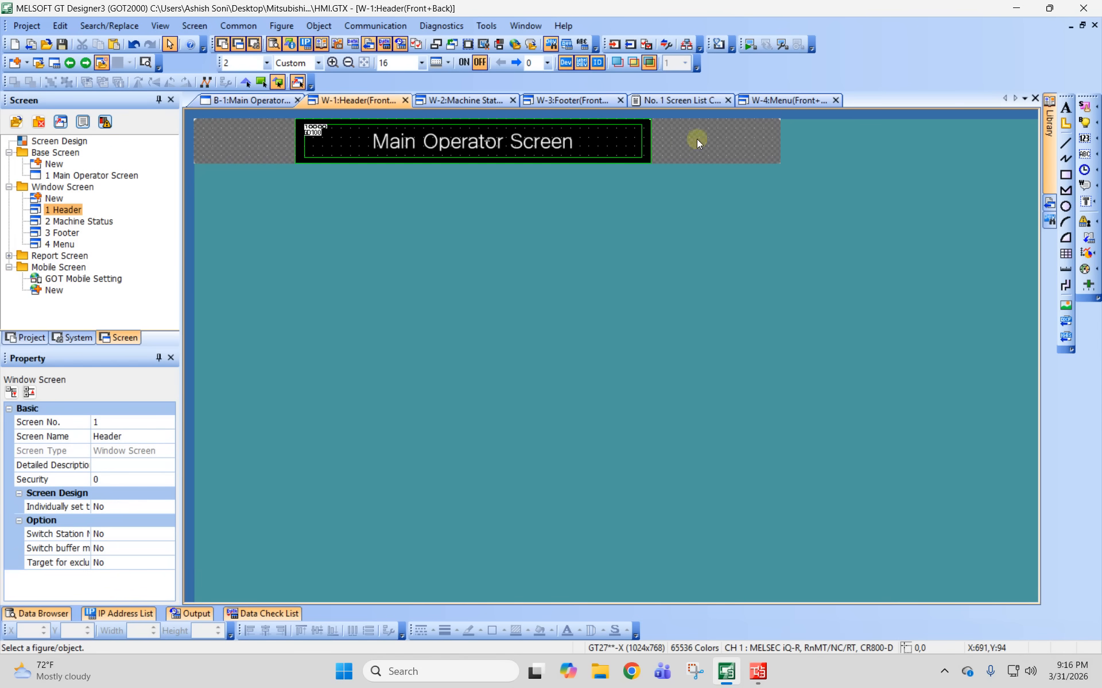
click(318, 26)
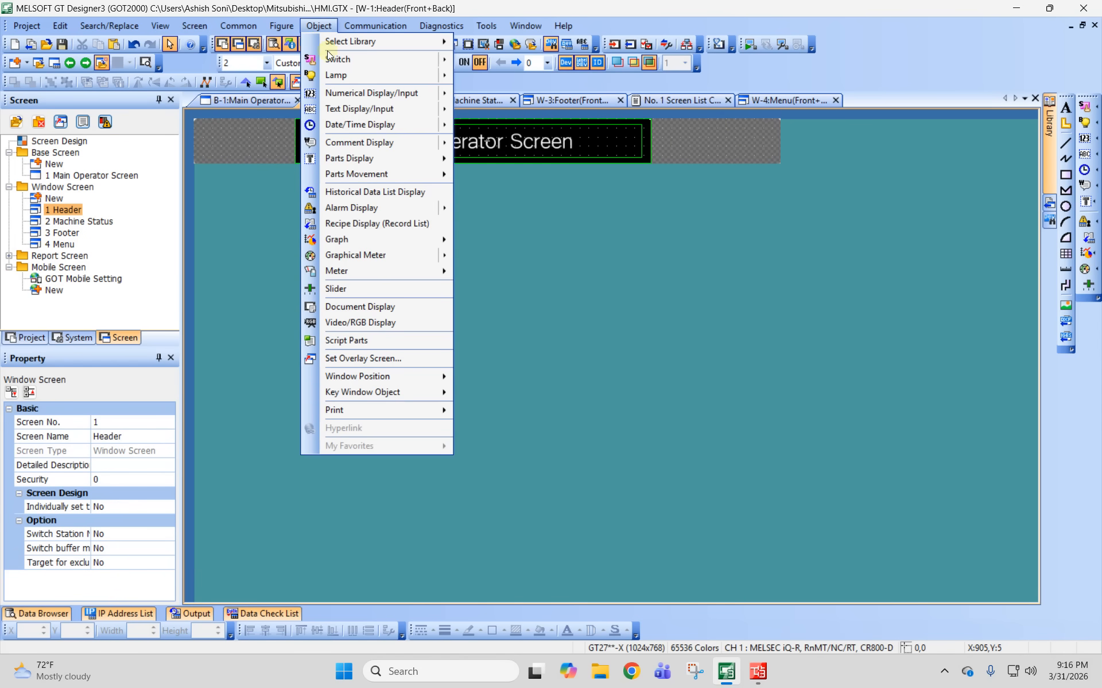
click(309, 27)
click(310, 27)
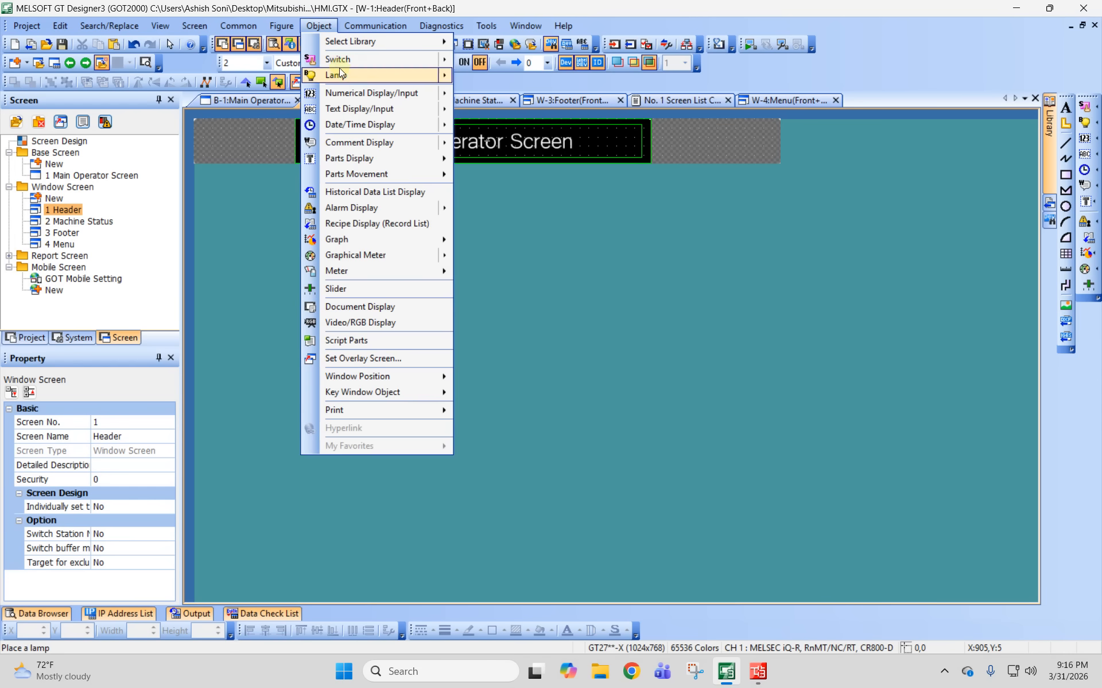
mouse_move(396, 60)
click(526, 110)
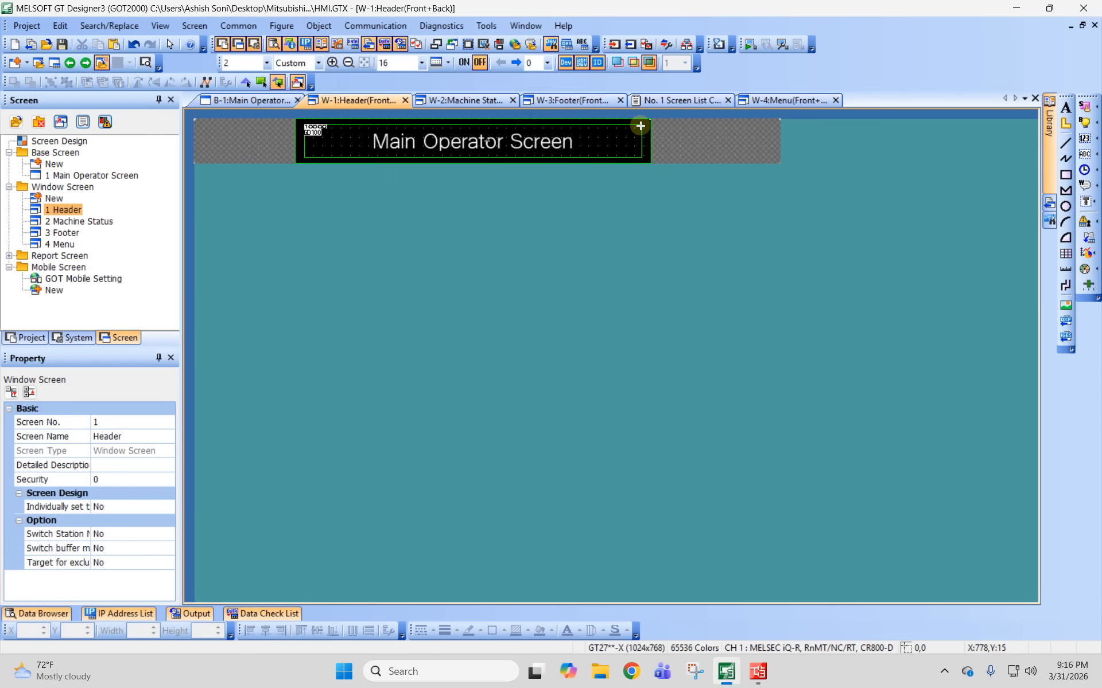
drag(652, 119, 777, 162)
Set the header switch to open window screen 4, Menu, as Overlap Window1.
double_click(774, 159)
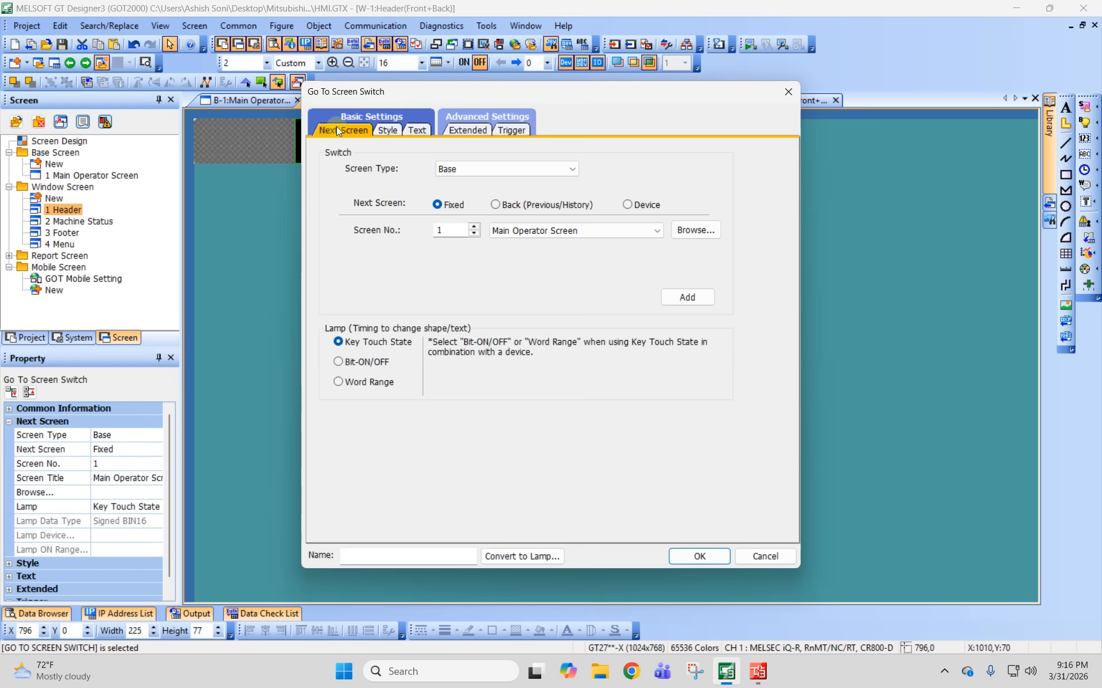
click(514, 169)
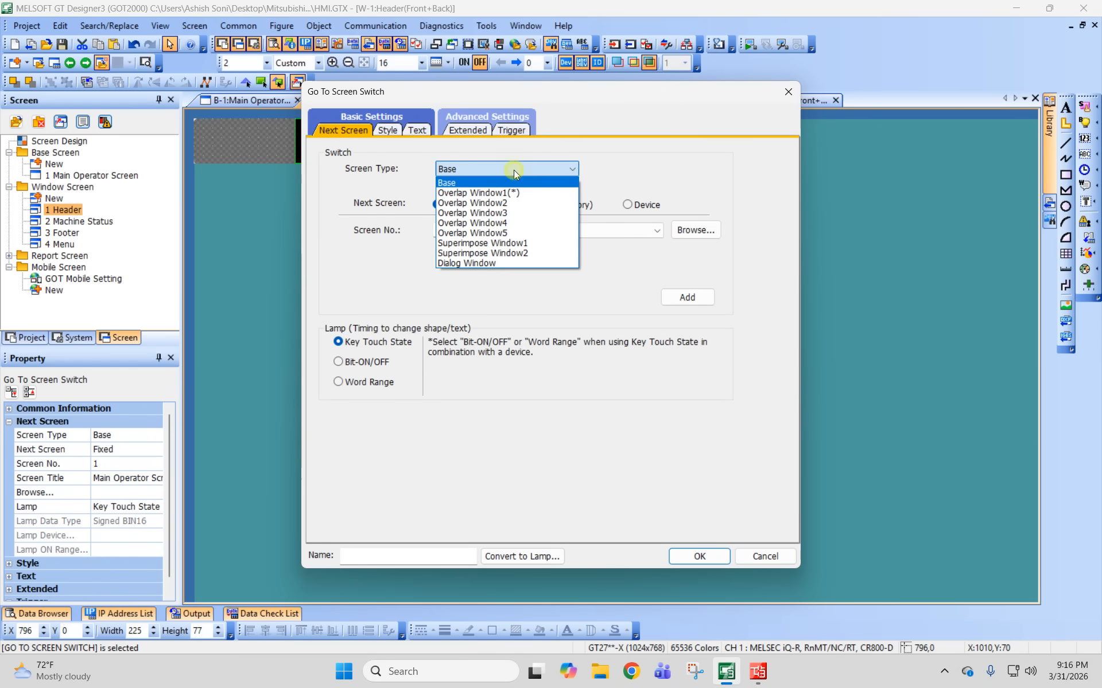
click(514, 170)
click(505, 170)
click(505, 190)
click(550, 231)
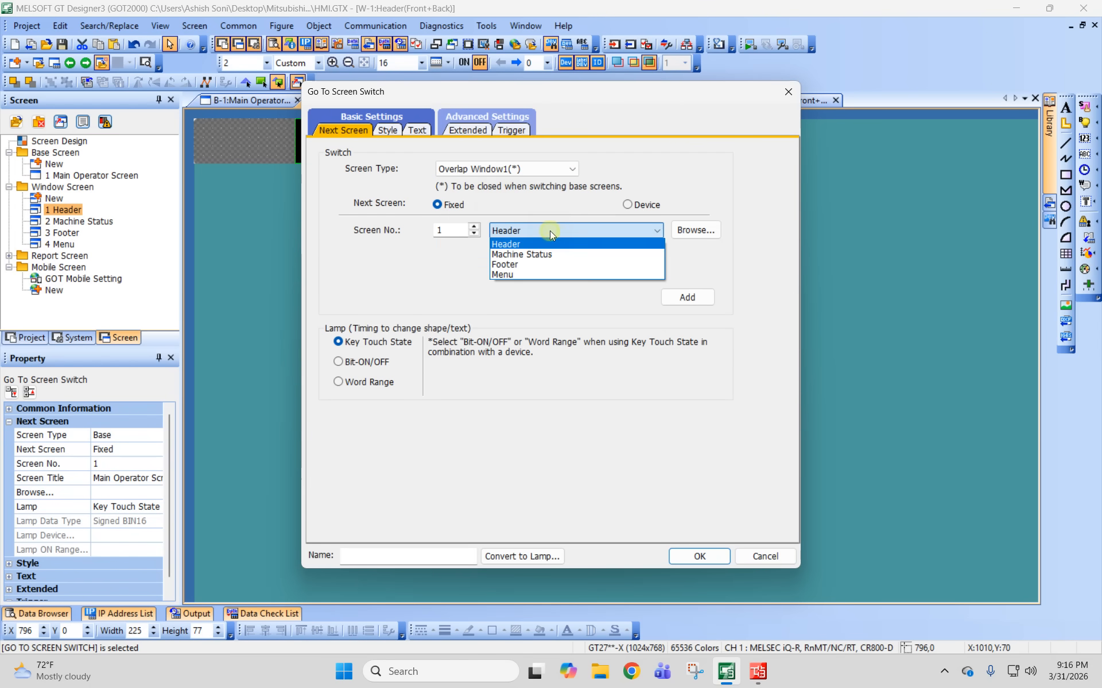
click(515, 275)
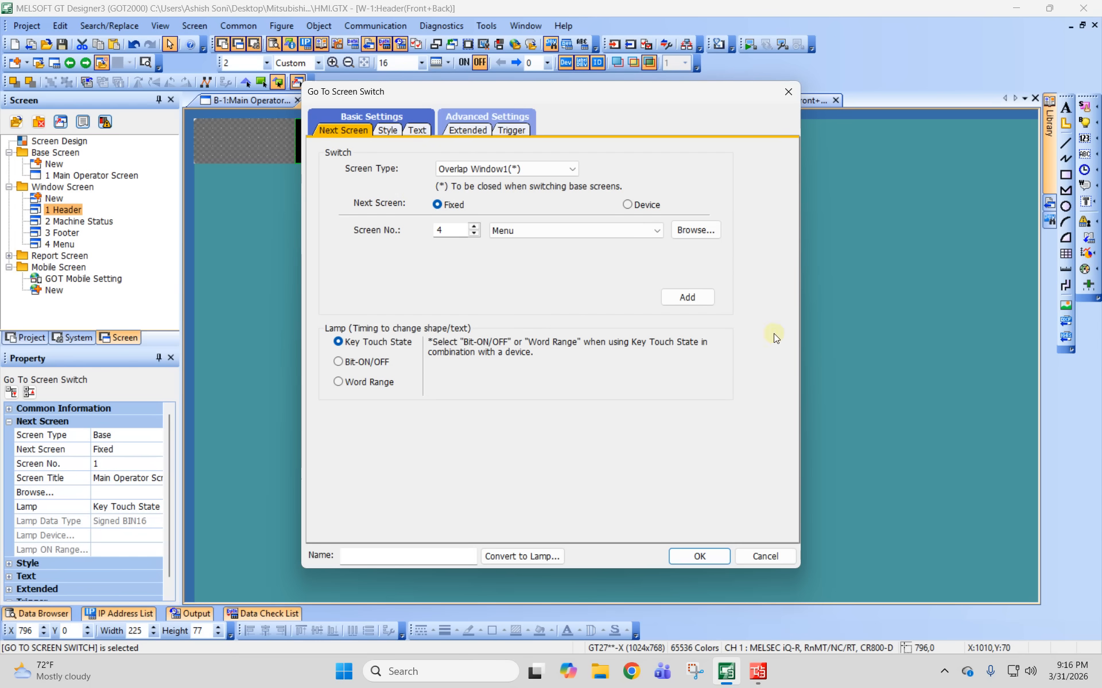
Convert the object into a multi-action switch and add a word action that writes constant 0 to GD102.
click(694, 298)
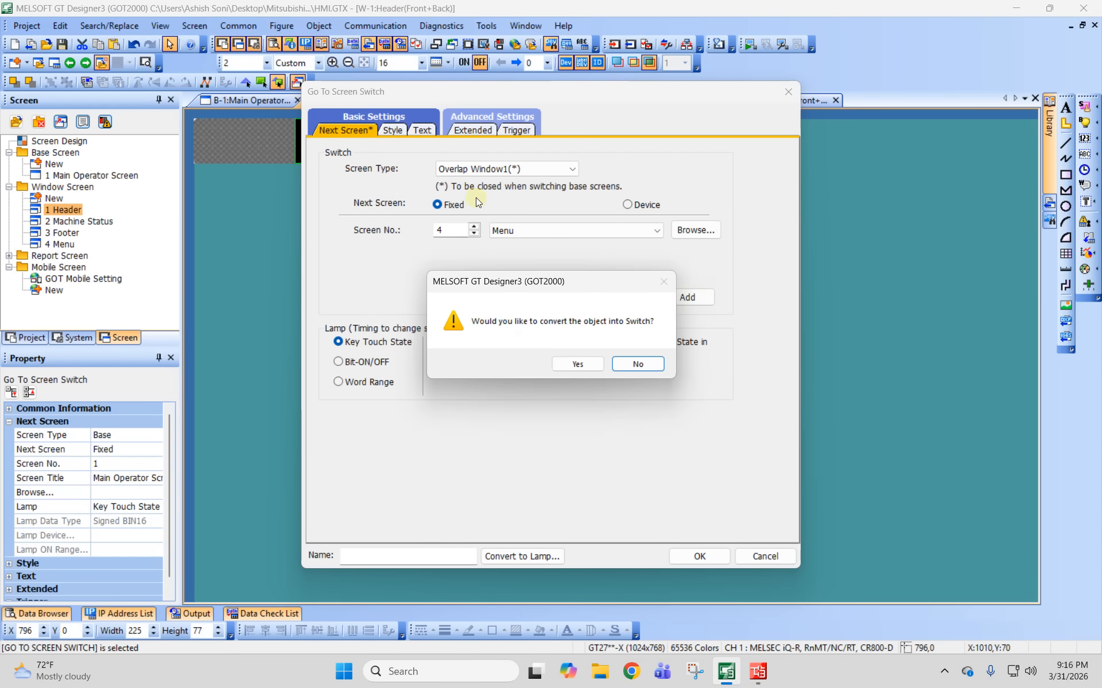
click(577, 363)
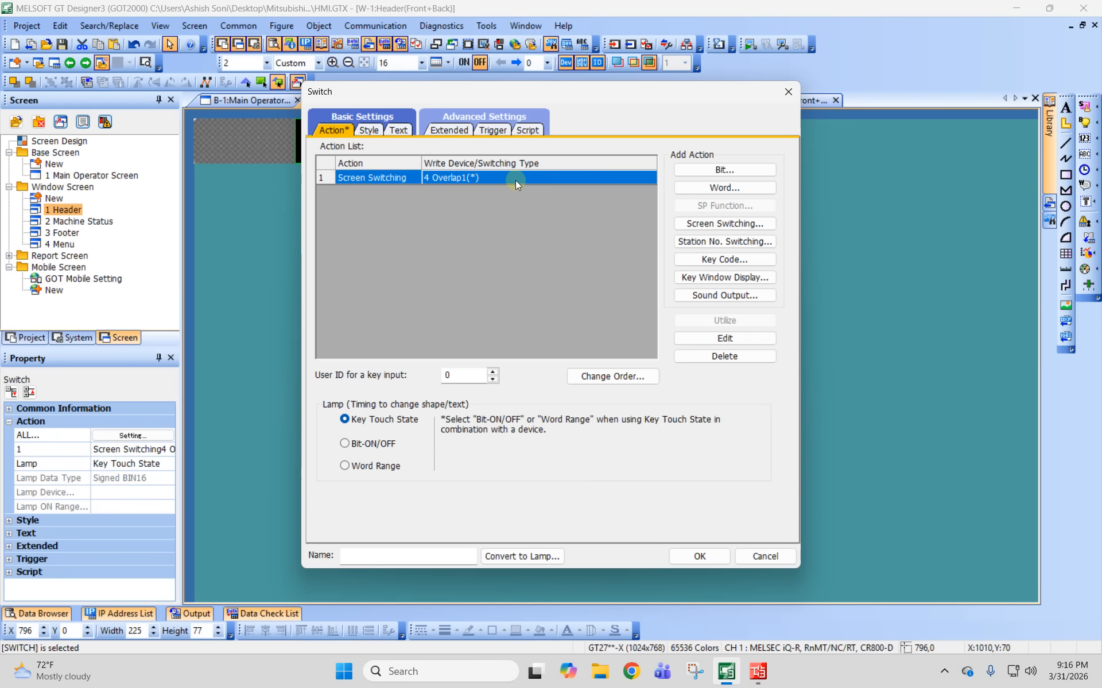
click(718, 187)
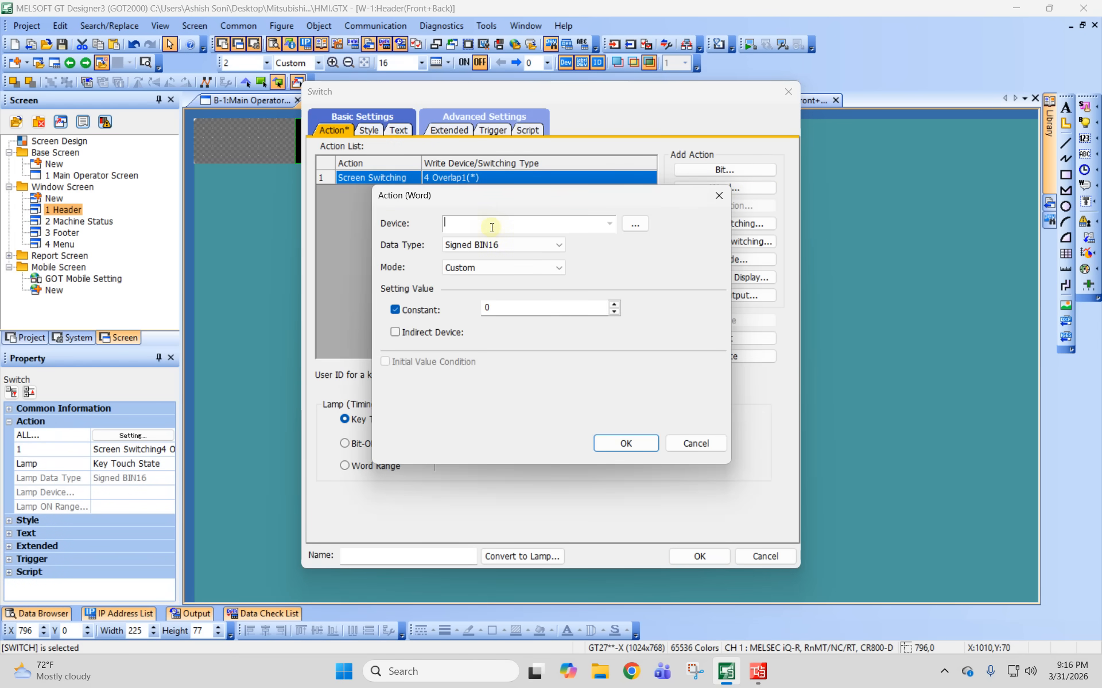
text(GD102)
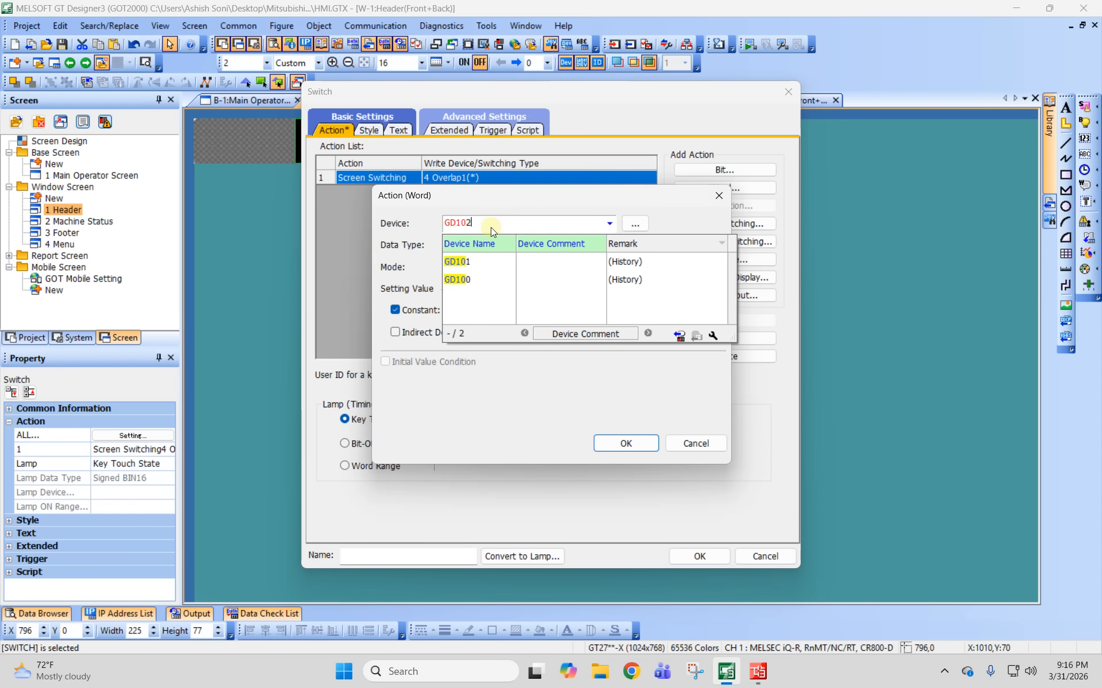
key(Tab)
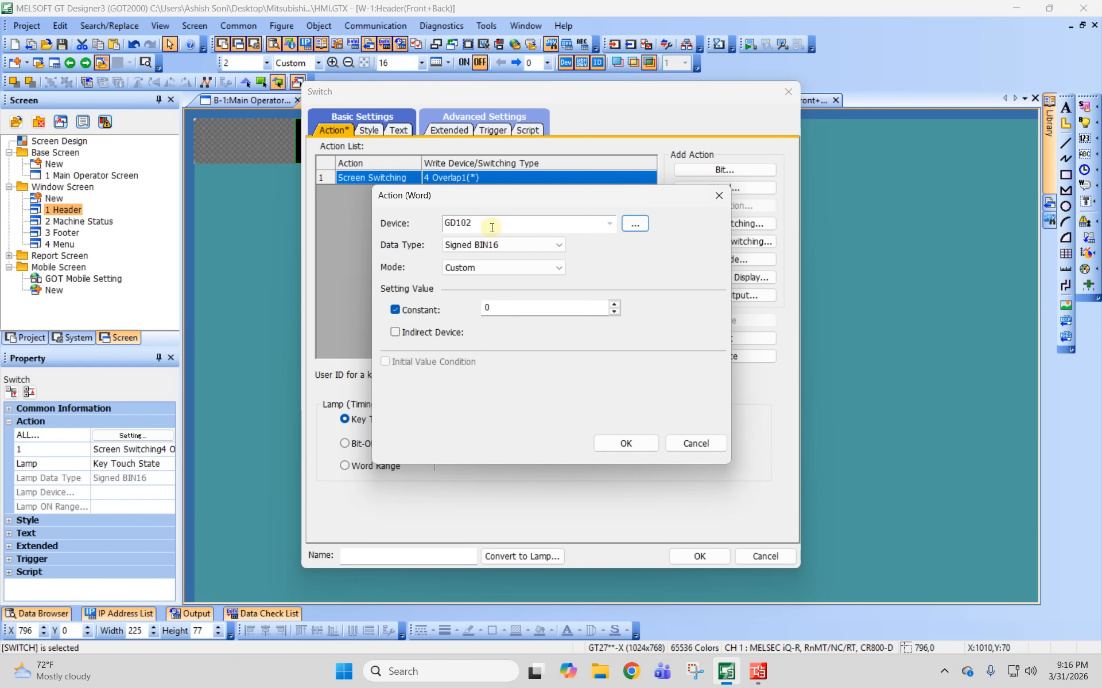
click(627, 444)
Add a second word action that writes constant 0 to GD103 and apply the switch settings.
click(714, 189)
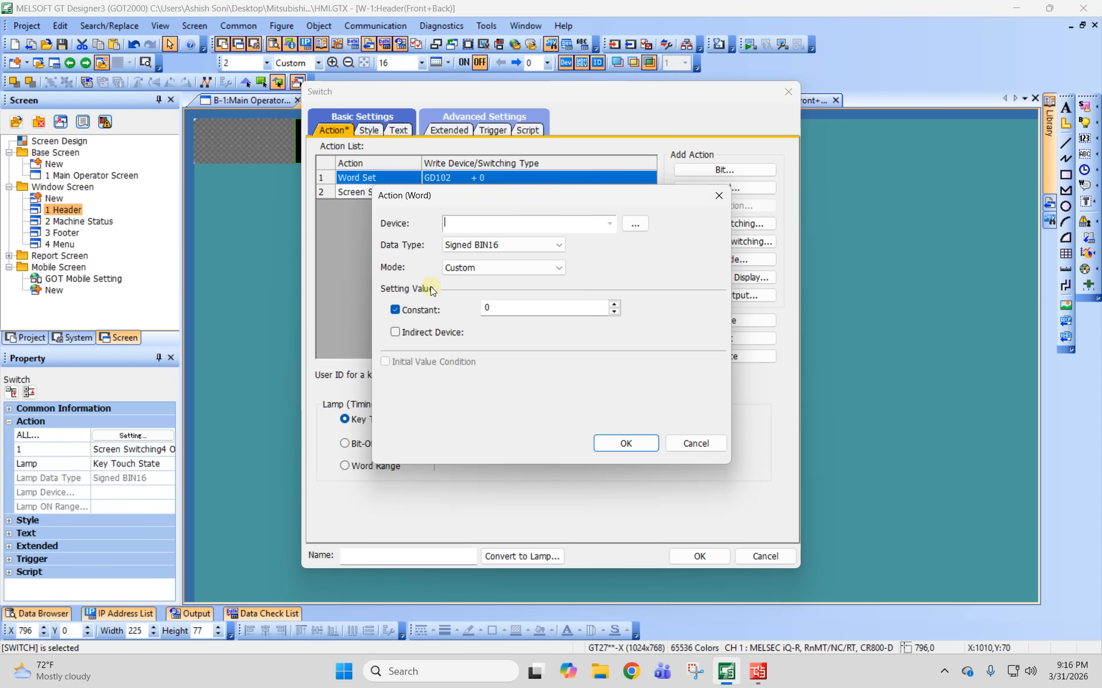
text(GD103)
key(Tab)
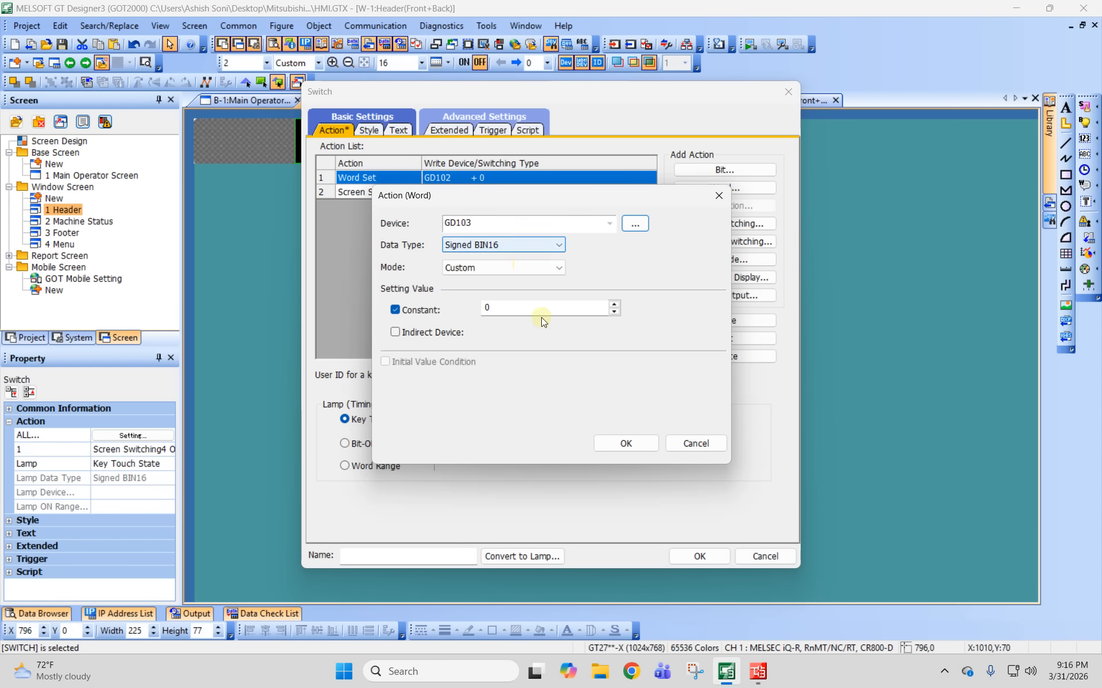
click(599, 445)
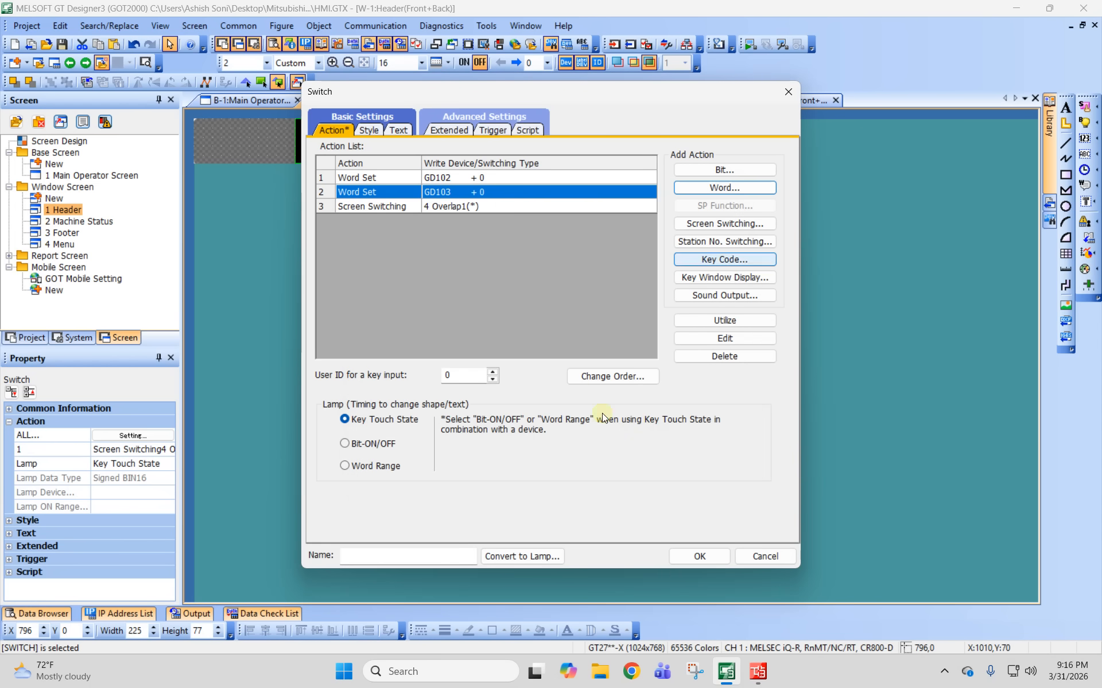
click(374, 179)
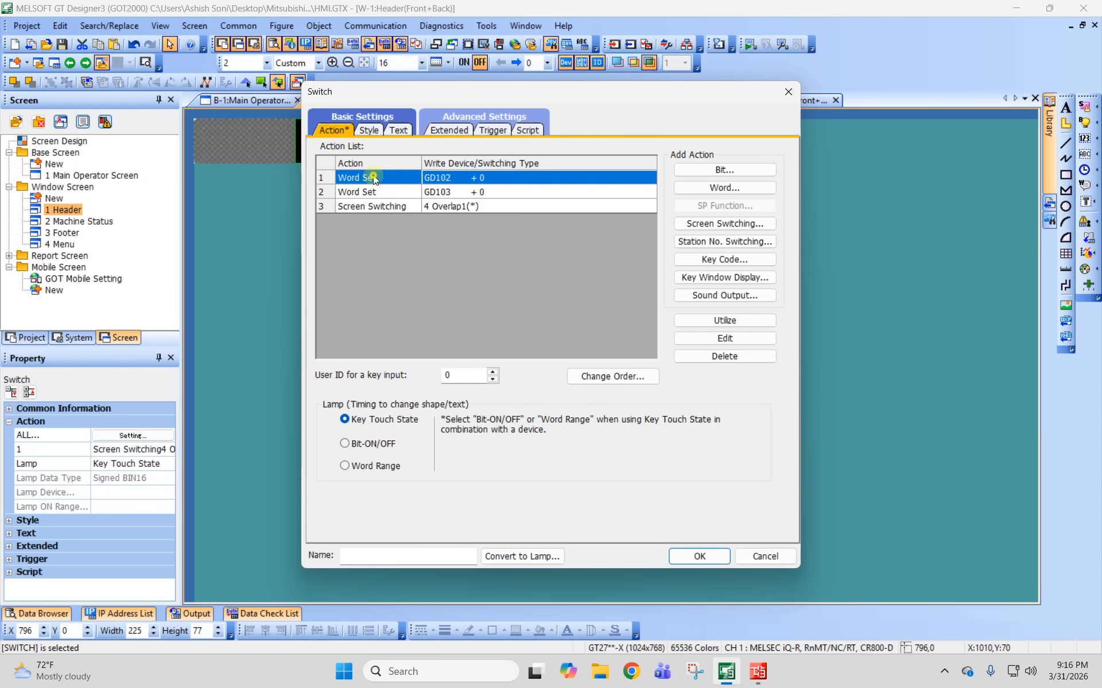
click(371, 192)
click(724, 556)
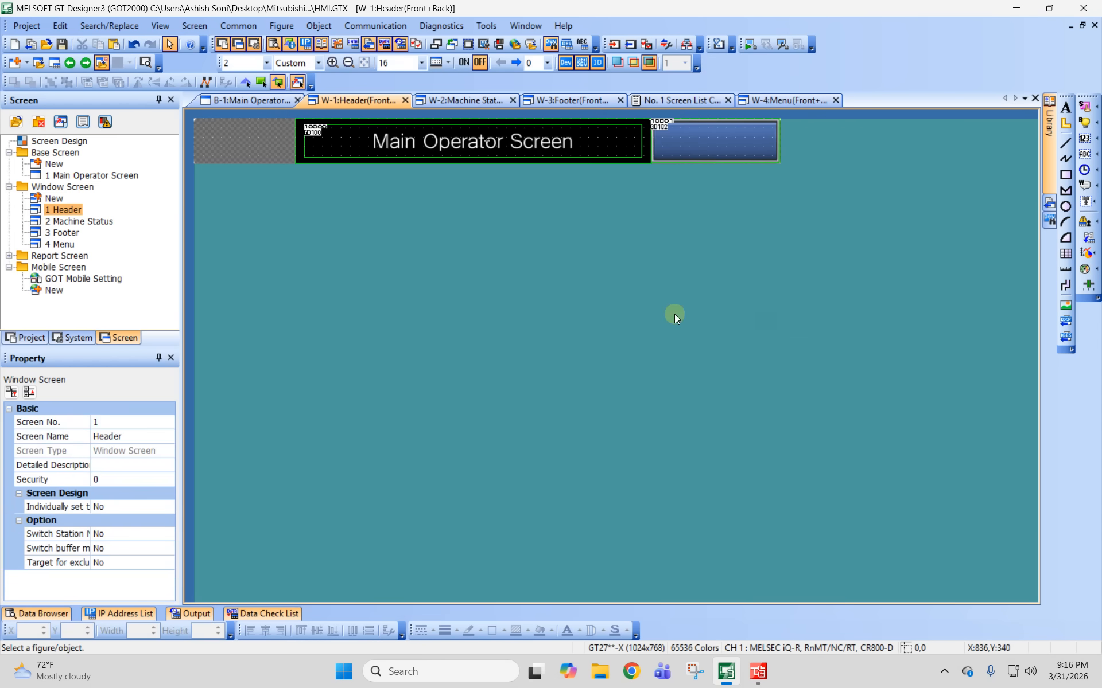
Label the header switch MENU with a text size of 24 dots.
double_click(669, 139)
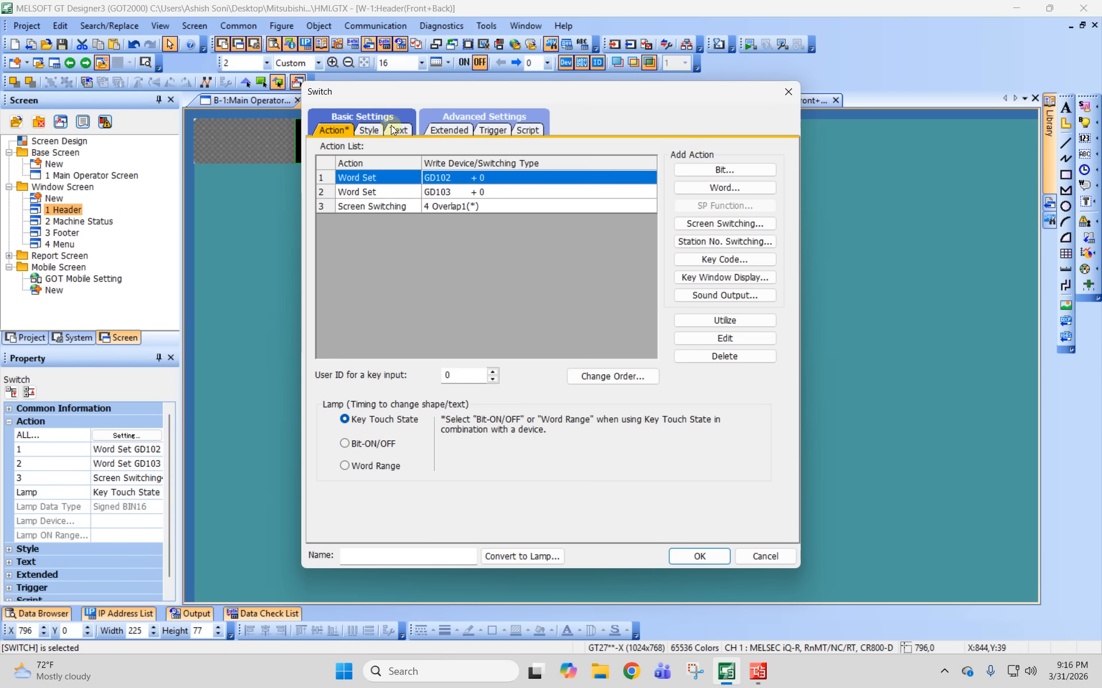
click(393, 131)
click(659, 338)
text(MENU)
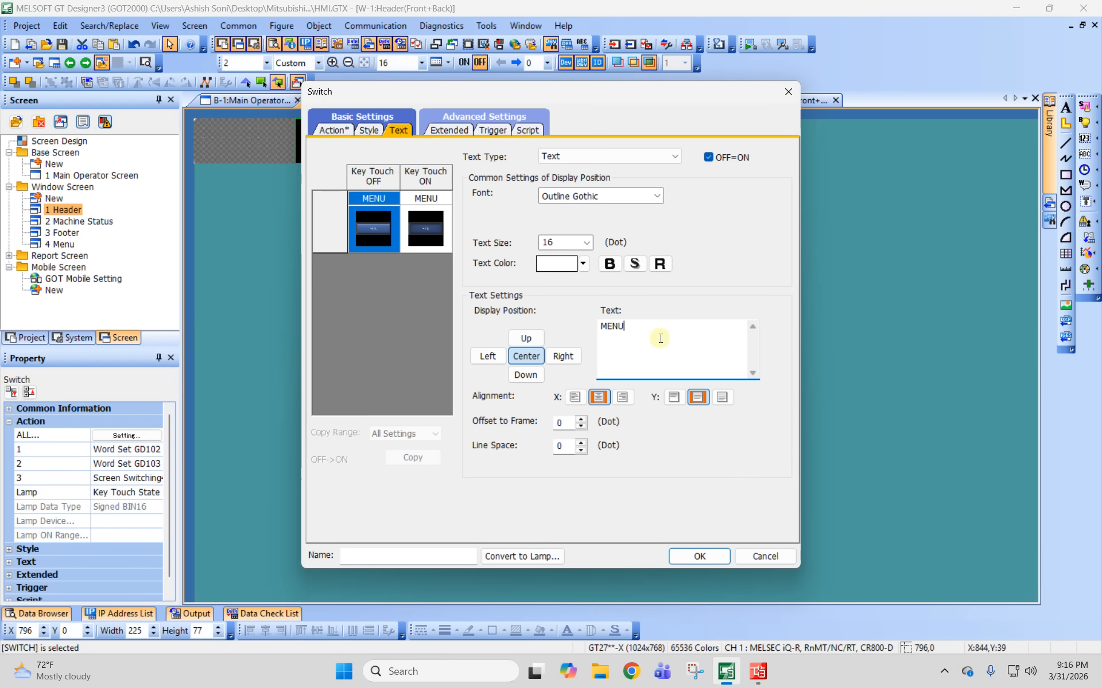
key(ctrl+a)
double_click(574, 242)
text(24)
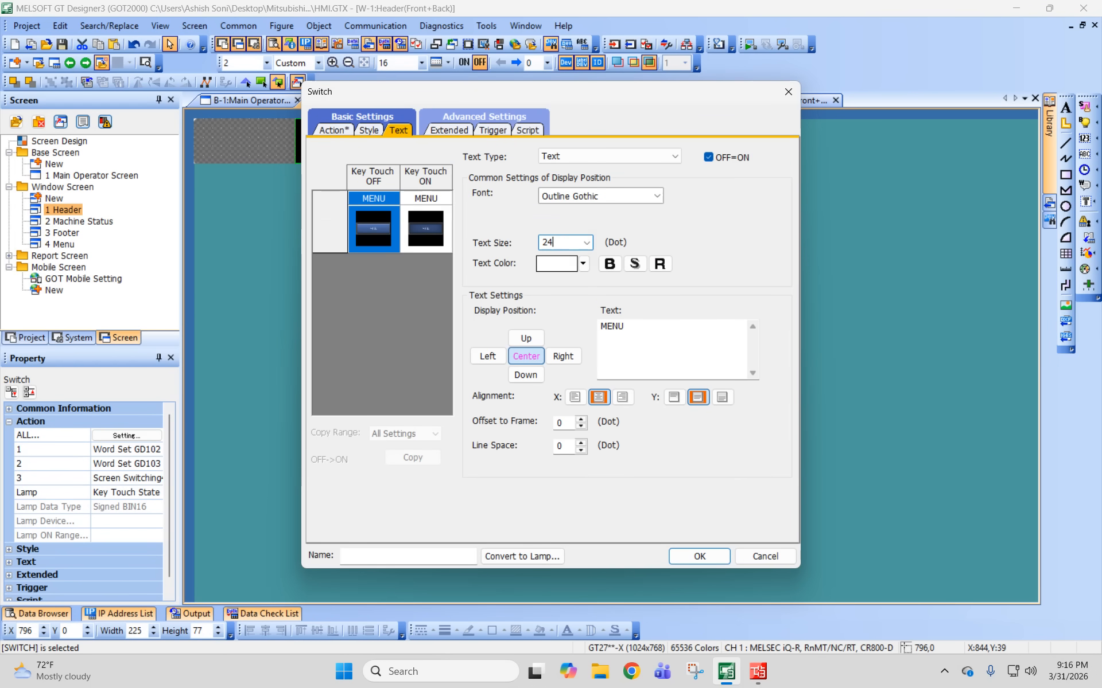
key(Tab)
drag(576, 94, 742, 168)
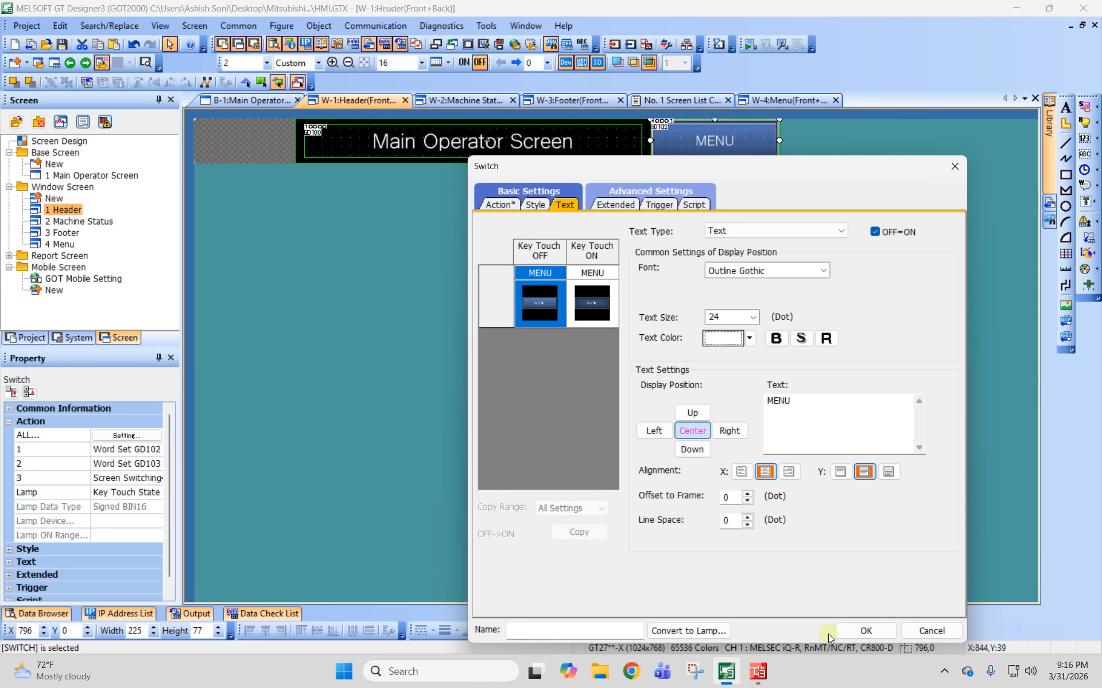
click(865, 631)
click(536, 293)
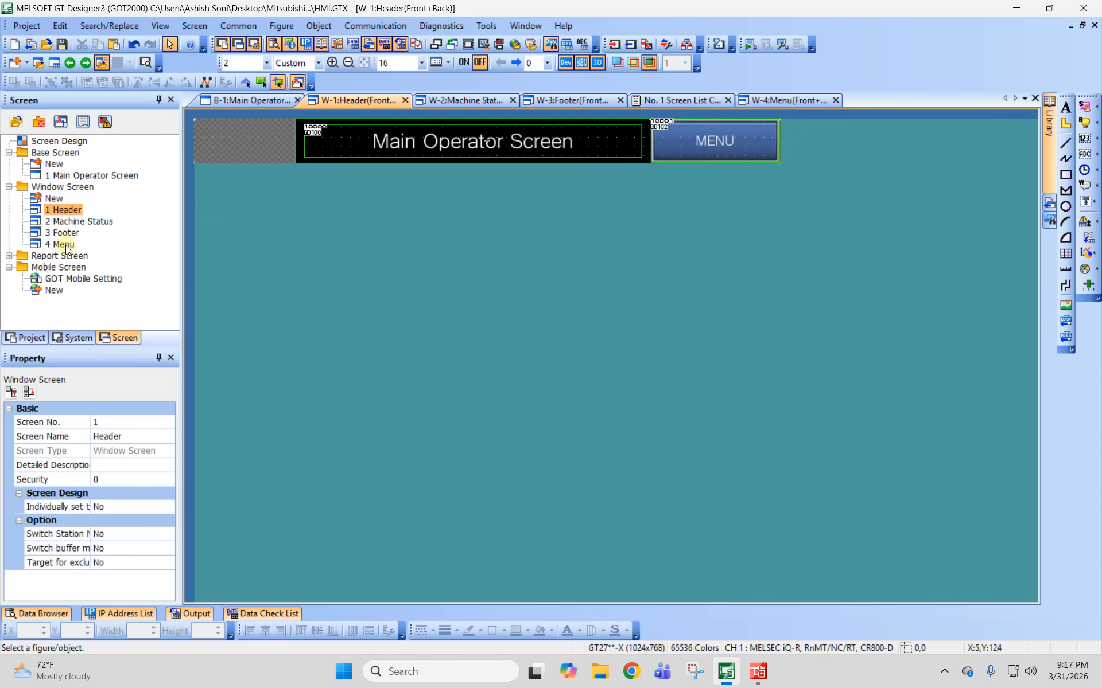
Overlay the Header, Machine Status and Footer window screens on base screen 1, with header and status along the top edge and footer along the bottom.
double_click(60, 178)
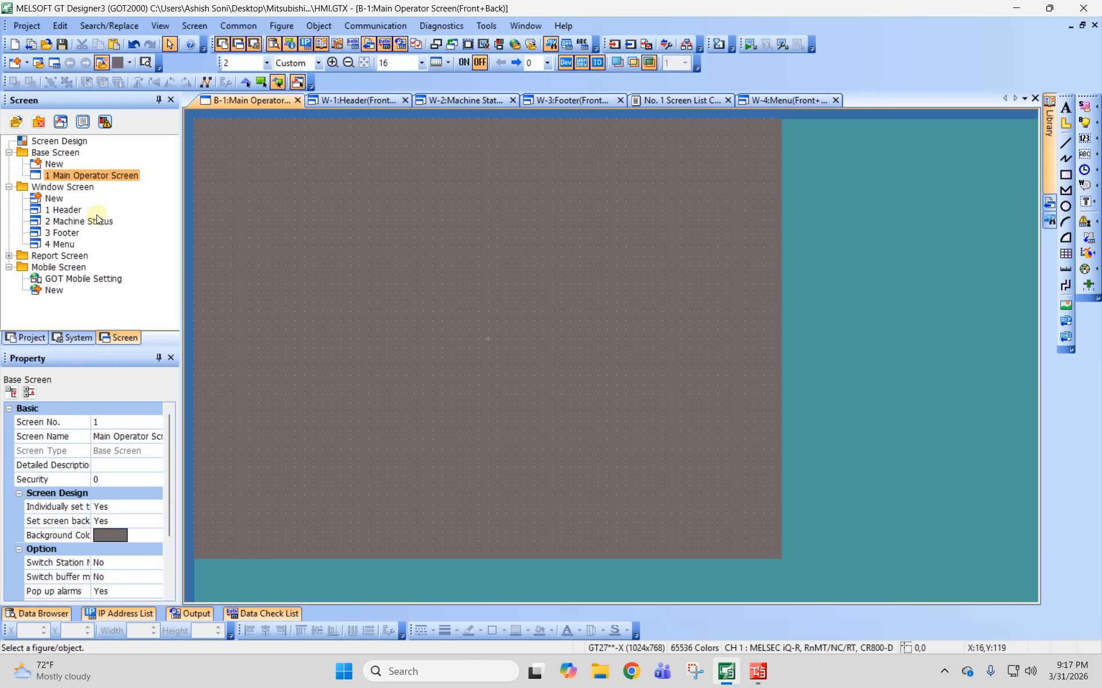
drag(67, 211, 188, 110)
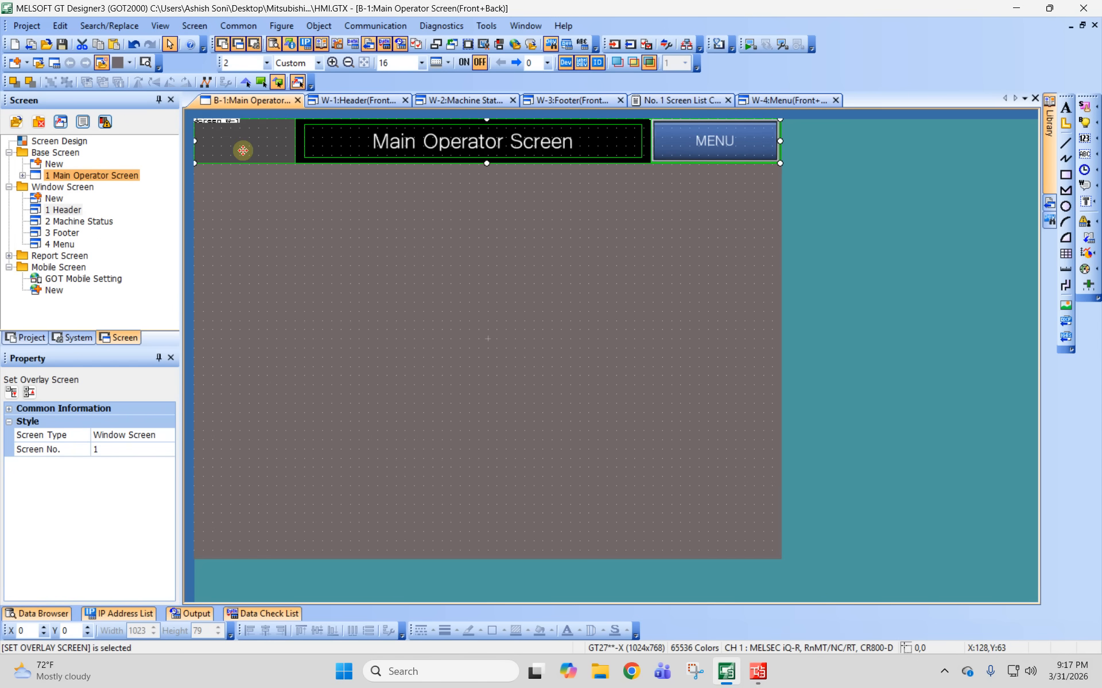
click(703, 214)
drag(67, 226, 189, 167)
click(360, 322)
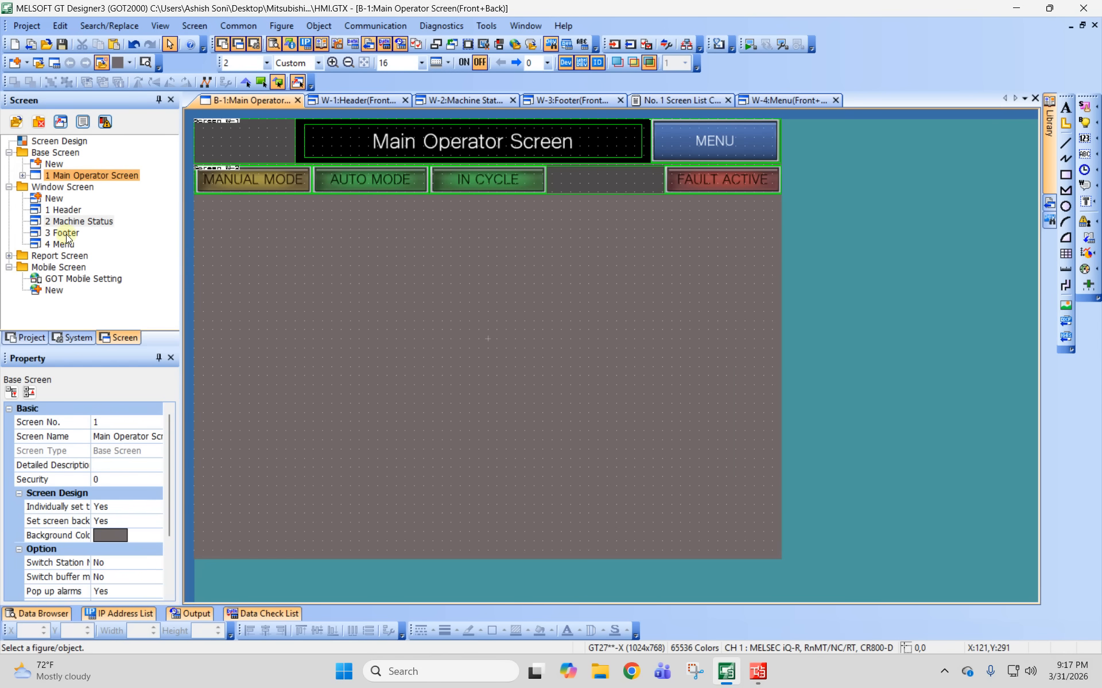
drag(67, 237, 190, 504)
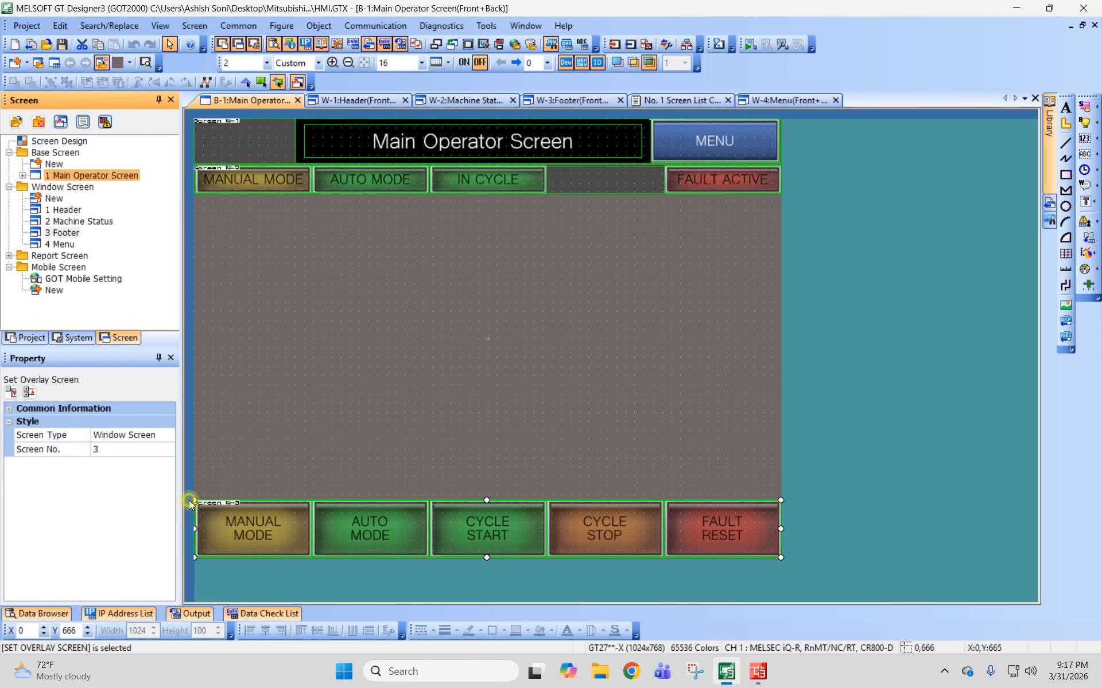
click(395, 399)
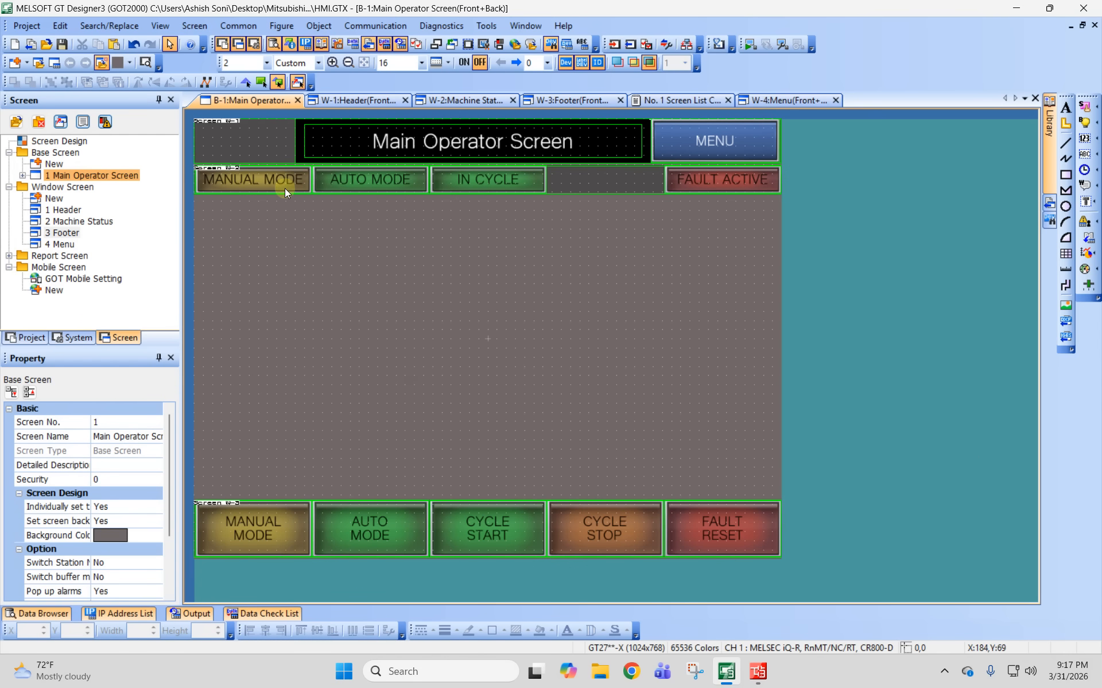
Duplicate the Main Operator Screen as base screen 10 named Alarm.
click(87, 176)
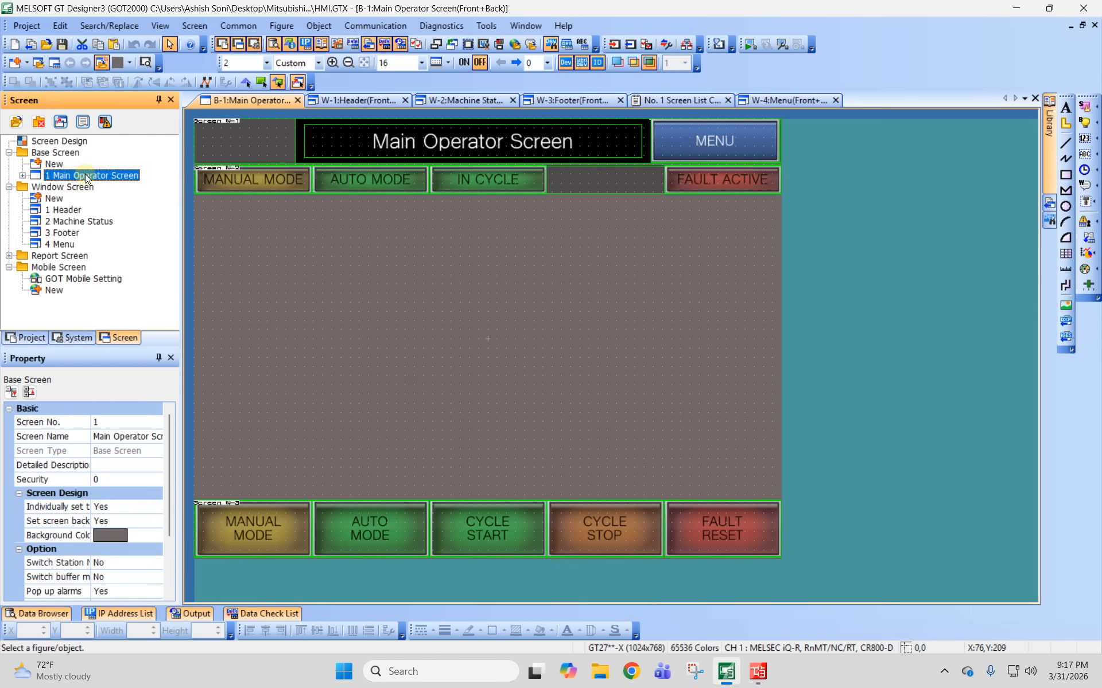
double_click(87, 177)
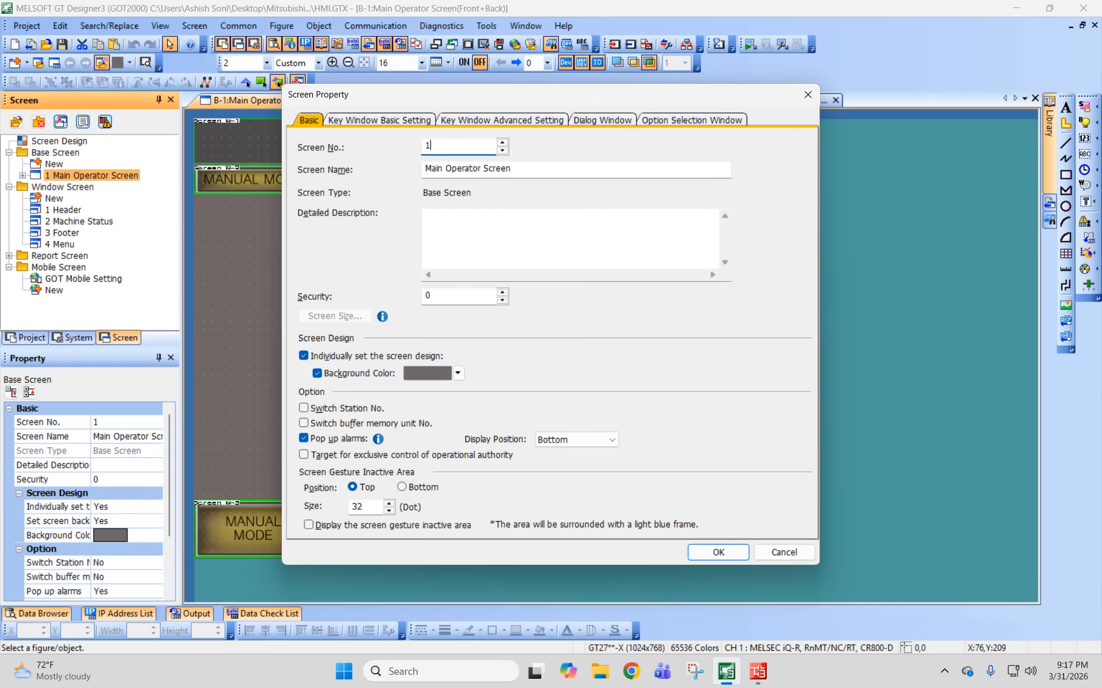
text(0)
key(Tab)
text(Ala)
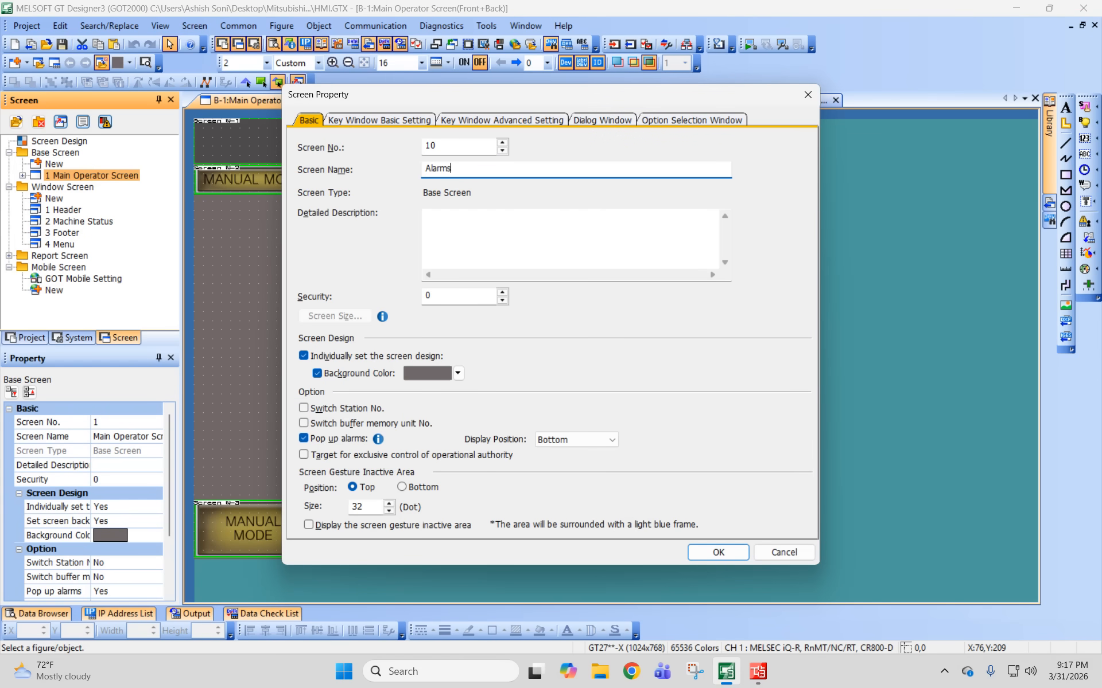
click(718, 552)
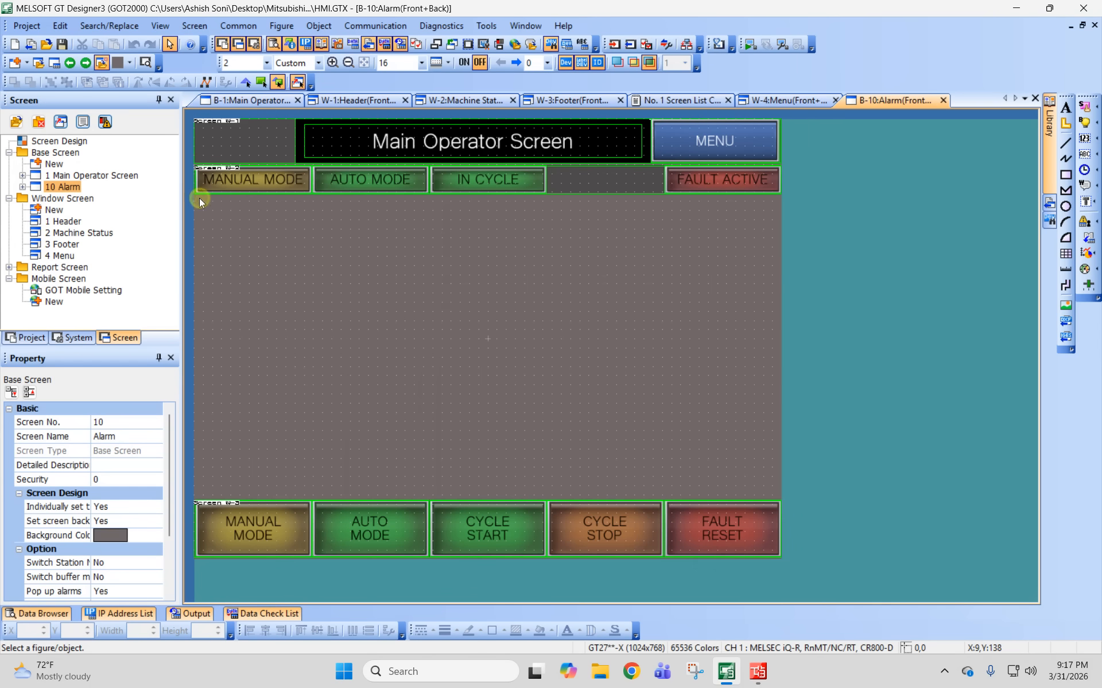
Delete the Machine Status overlay from the Alarm screen, keeping the header and footer.
drag(198, 198, 927, 188)
drag(867, 160, 865, 160)
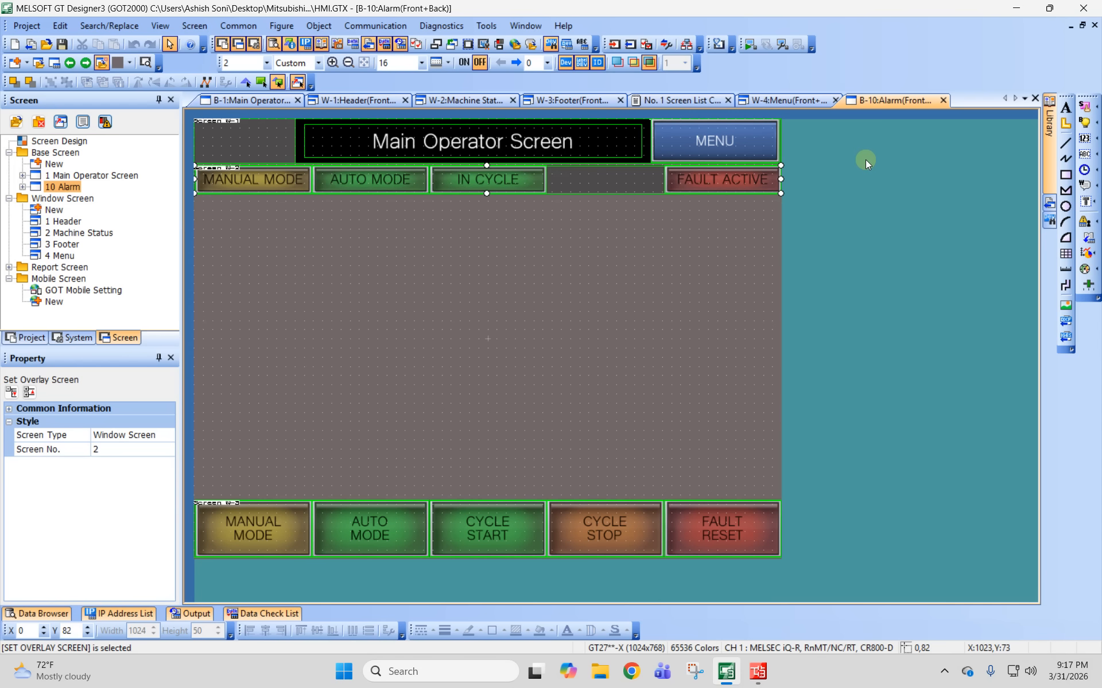
key(Delete)
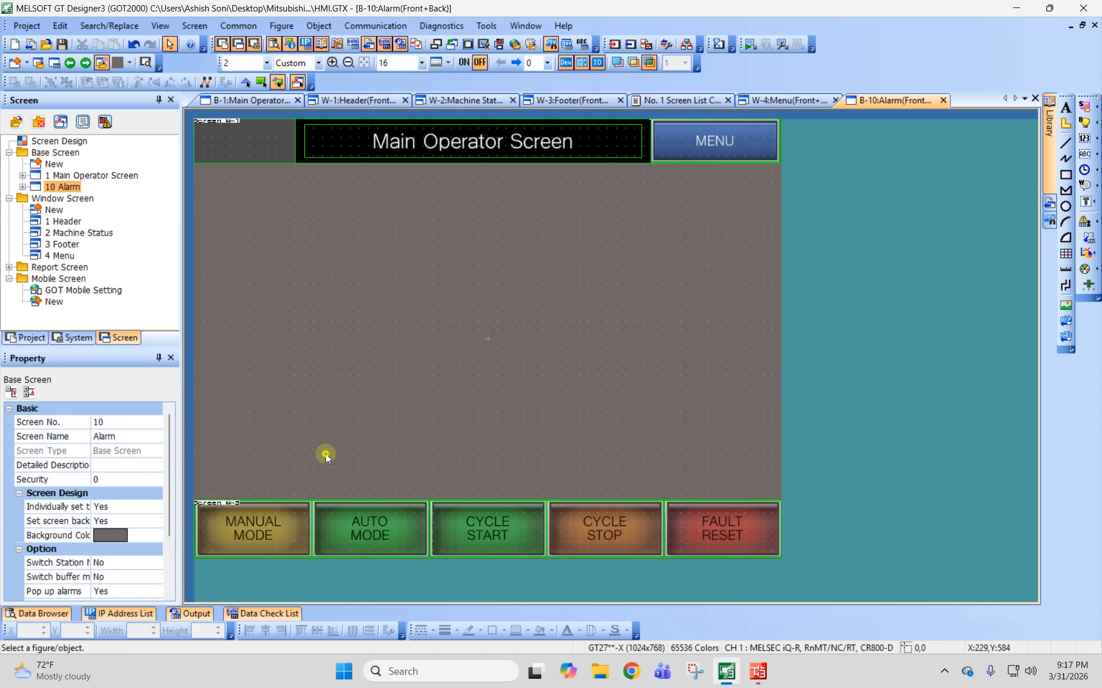
drag(838, 576, 839, 576)
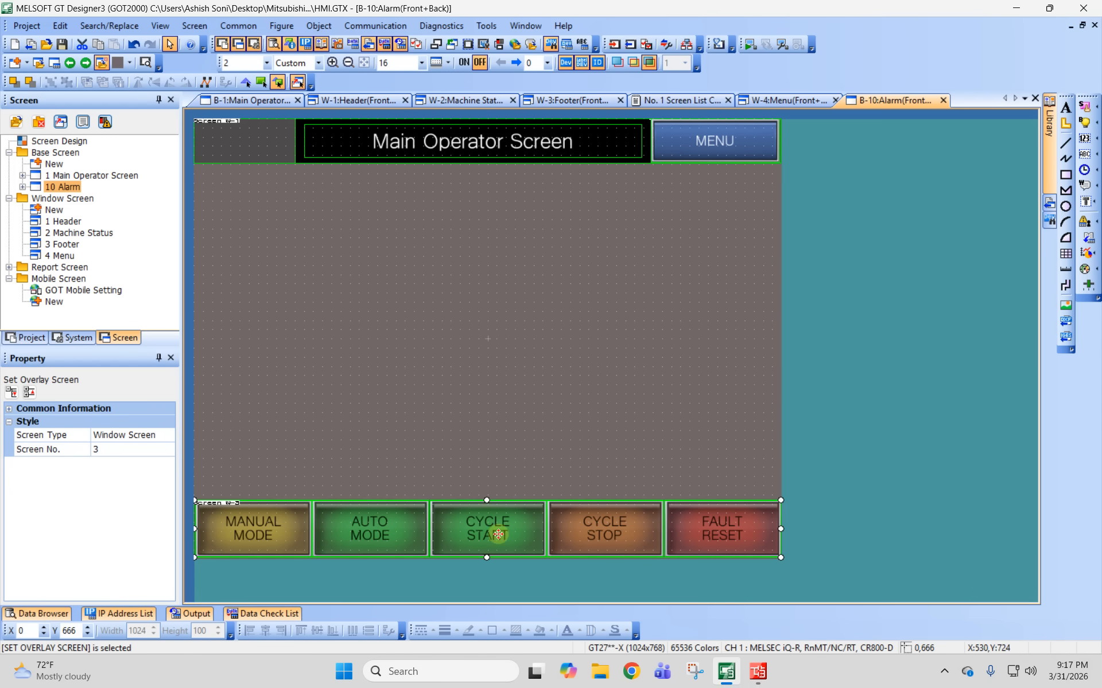
click(529, 278)
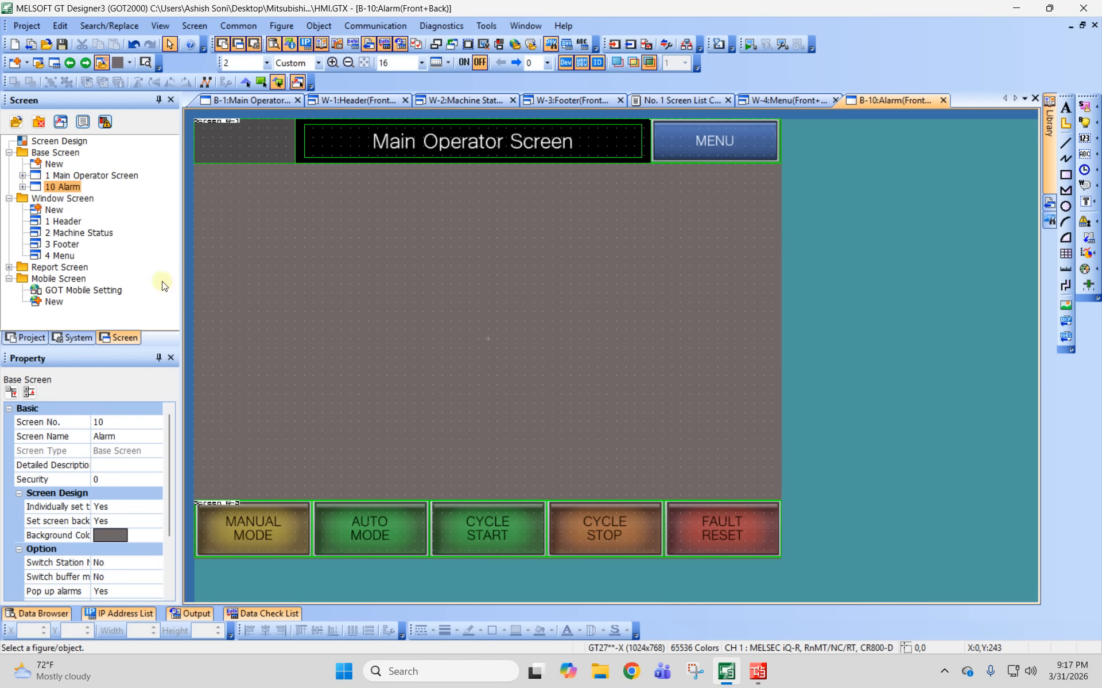
Renumber the Alarm Screen comment in the Screen List to 10 and reflect the change where that number is used.
click(60, 338)
click(33, 339)
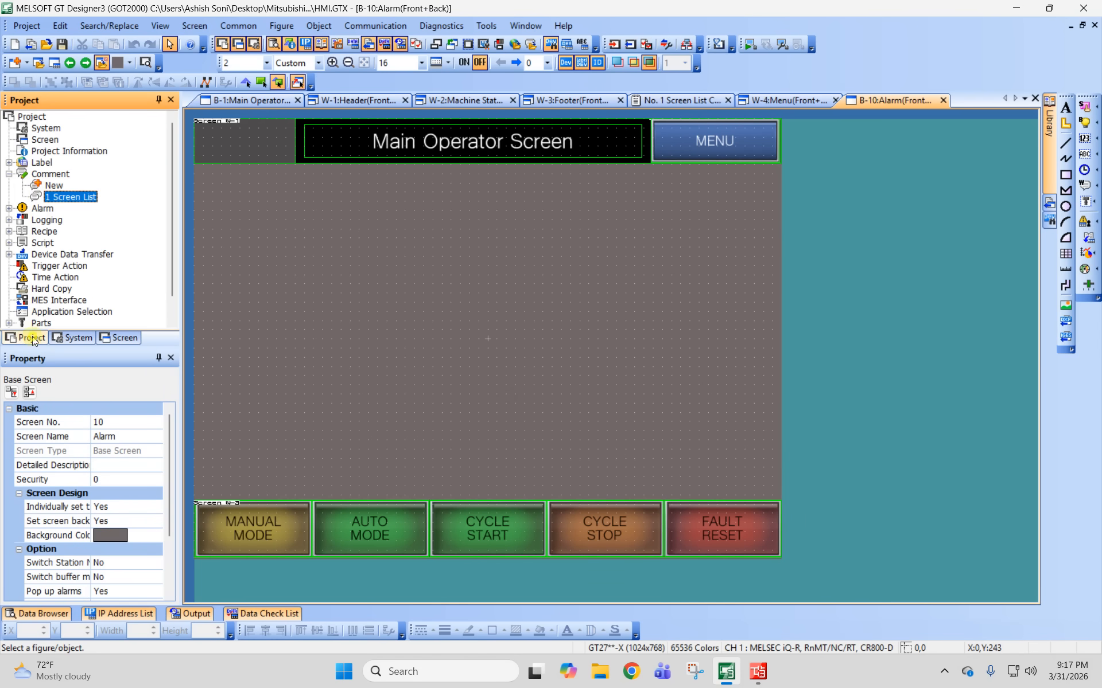
double_click(74, 197)
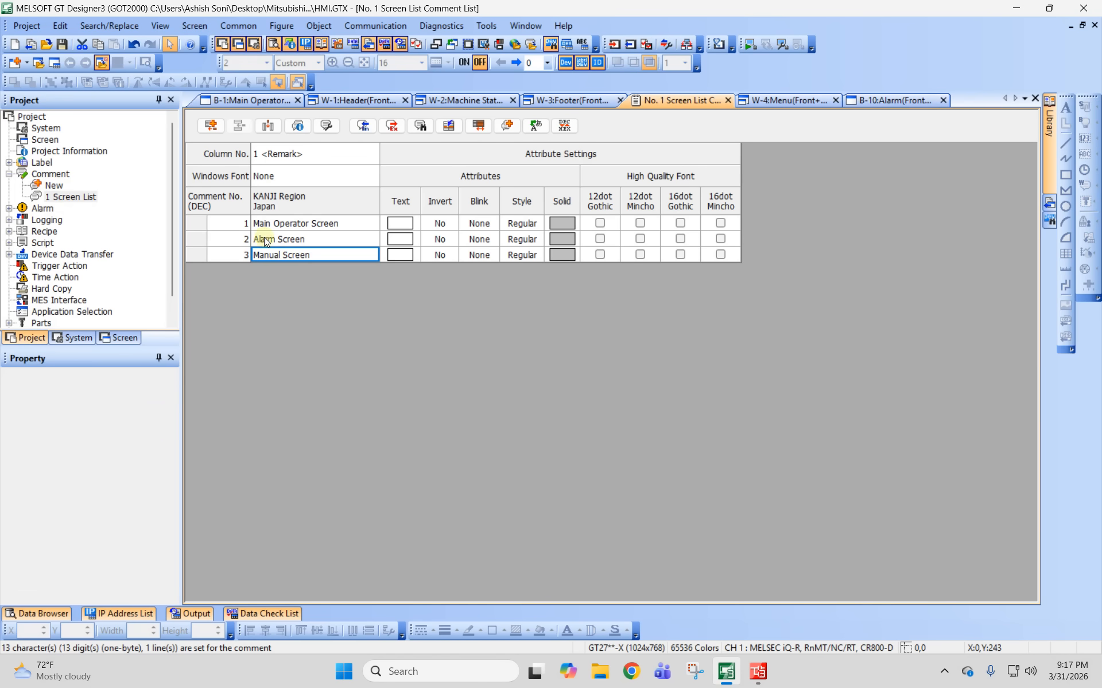
double_click(234, 239)
text(10)
key(Return)
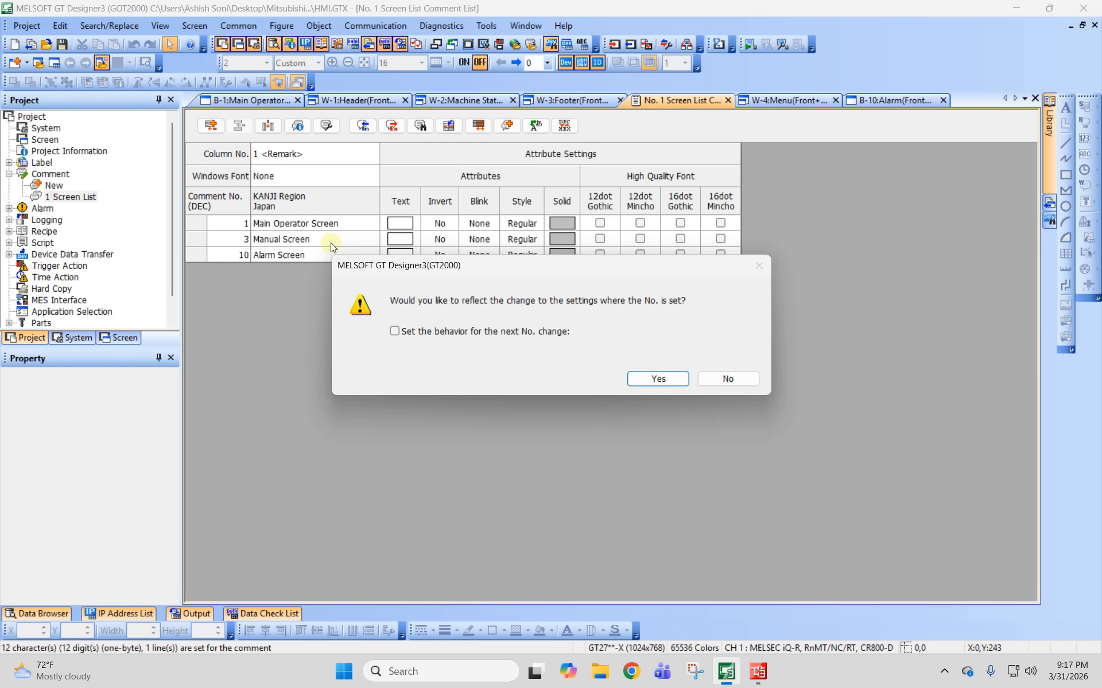
click(681, 380)
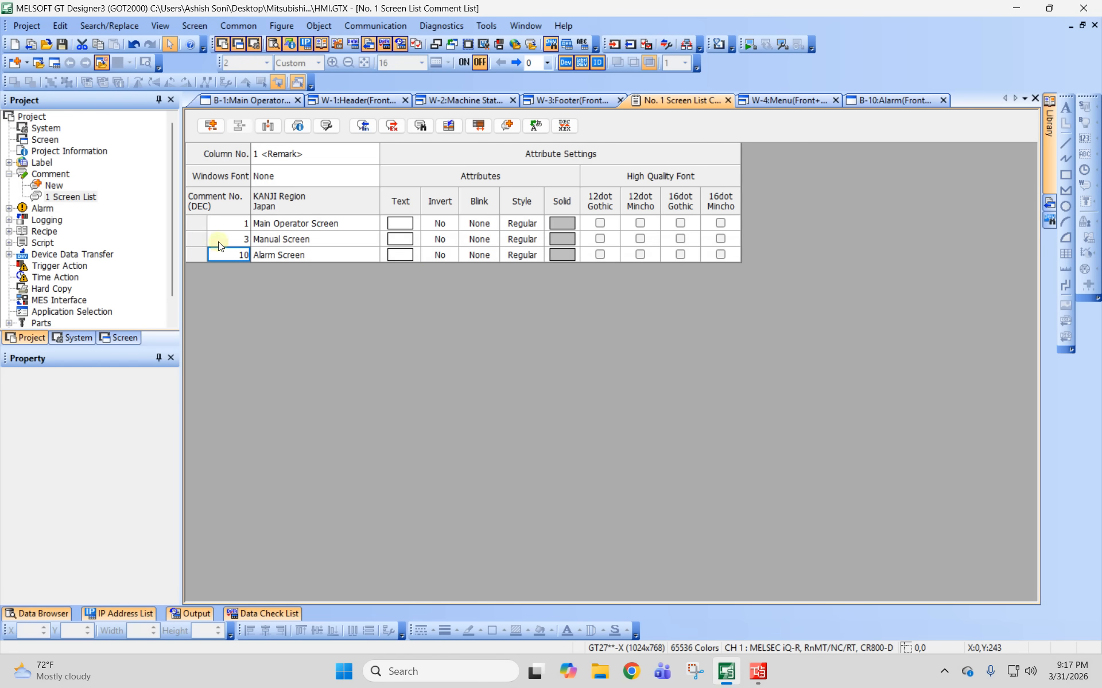
Delete the Manual Screen row from the Screen List comments.
click(188, 239)
right_click(198, 241)
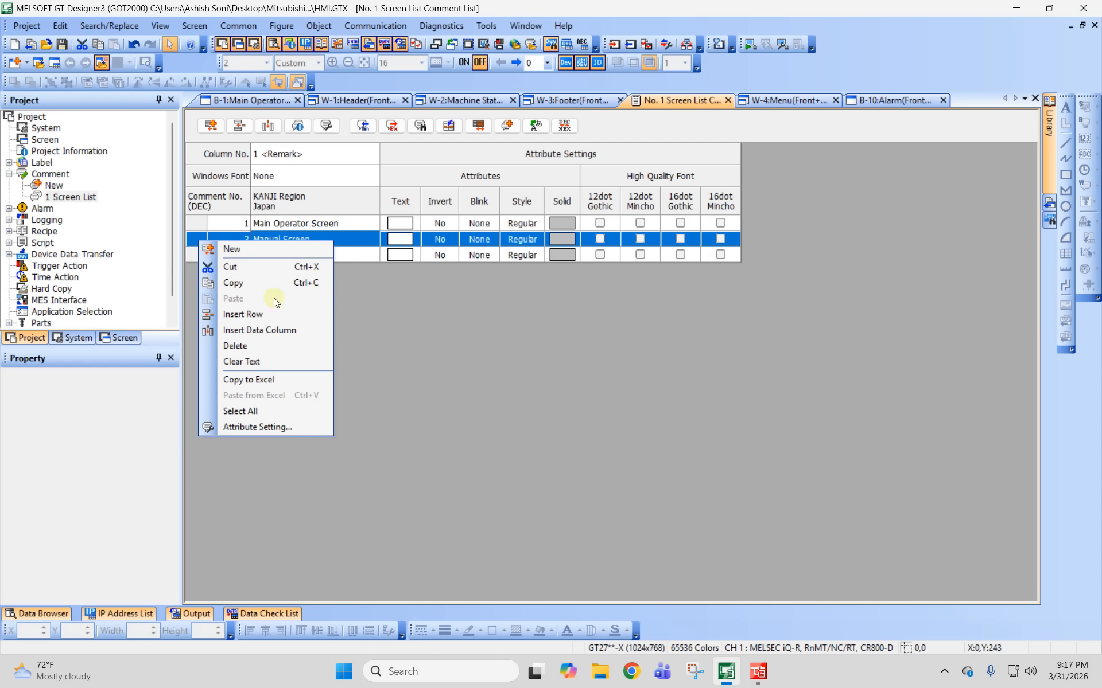
click(243, 347)
click(448, 363)
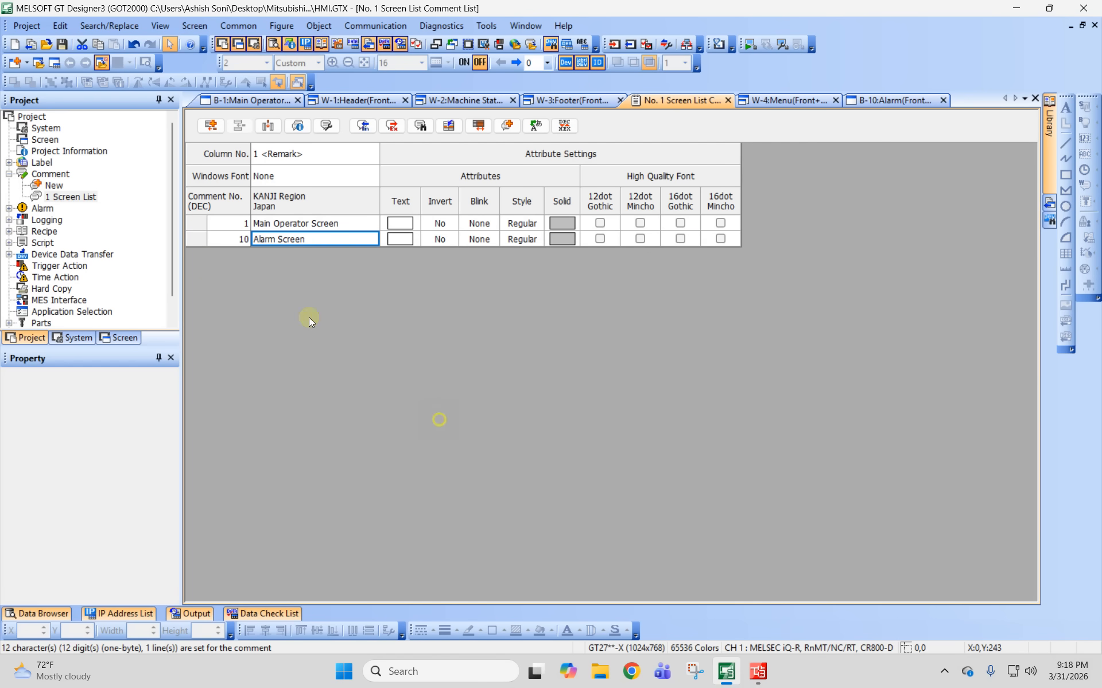
Place the Menu window on the Main Operator Screen at X 220, Y 220 as a position trial, and delete it again.
click(117, 340)
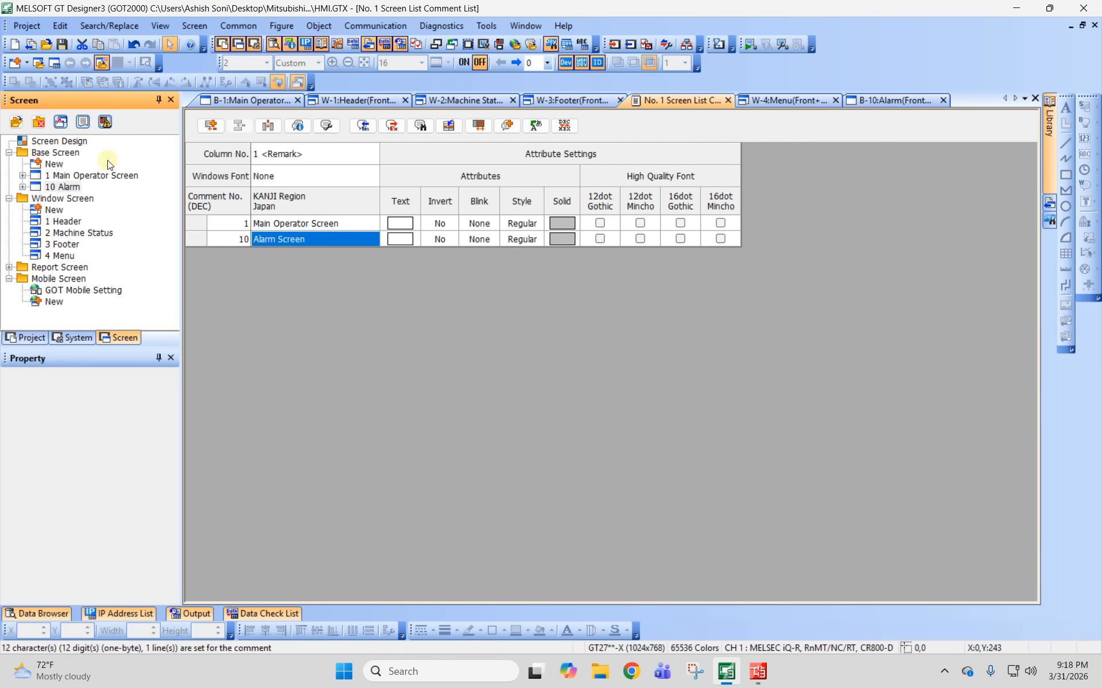
double_click(73, 176)
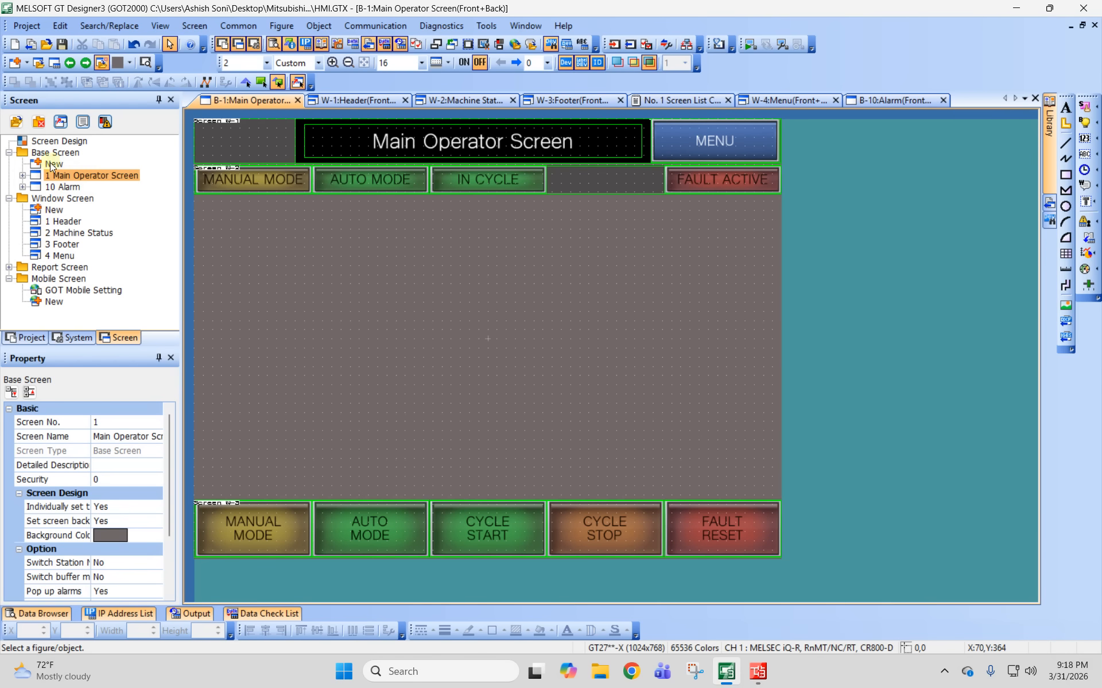
drag(50, 261, 318, 246)
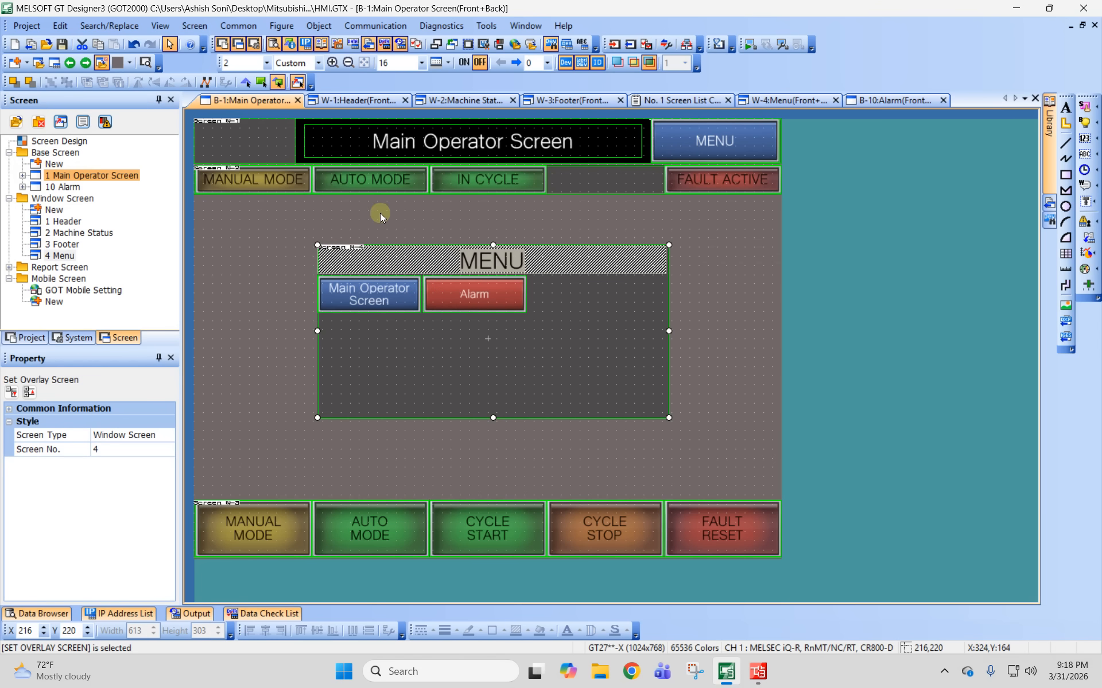
click(410, 215)
click(384, 251)
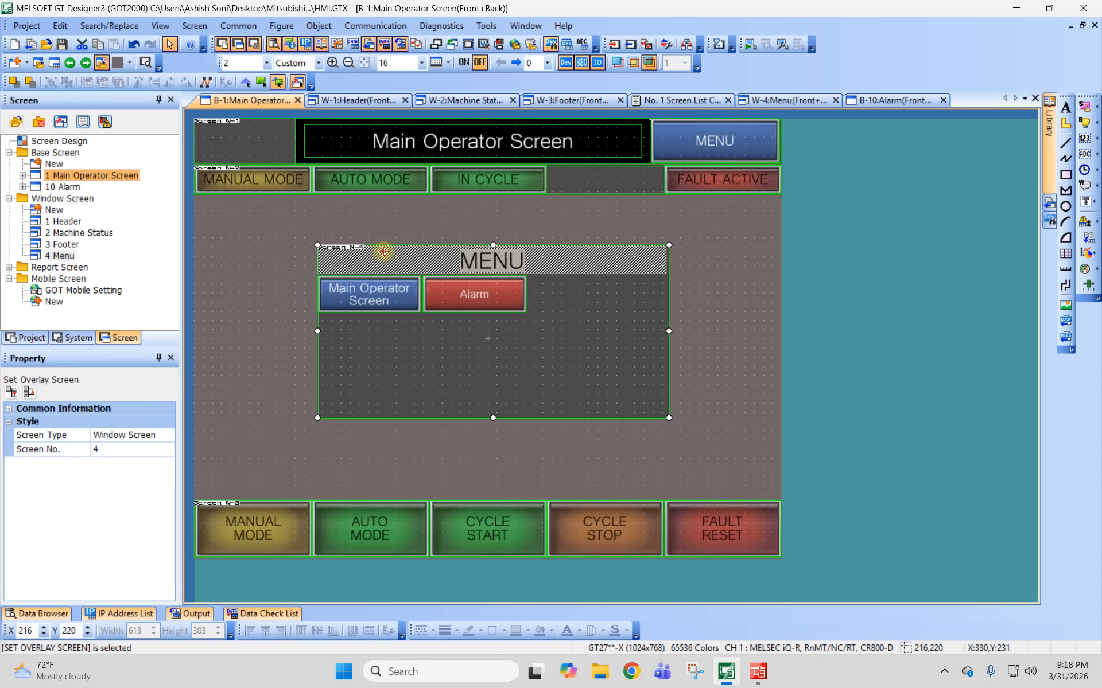
click(28, 631)
text(220)
key(Tab)
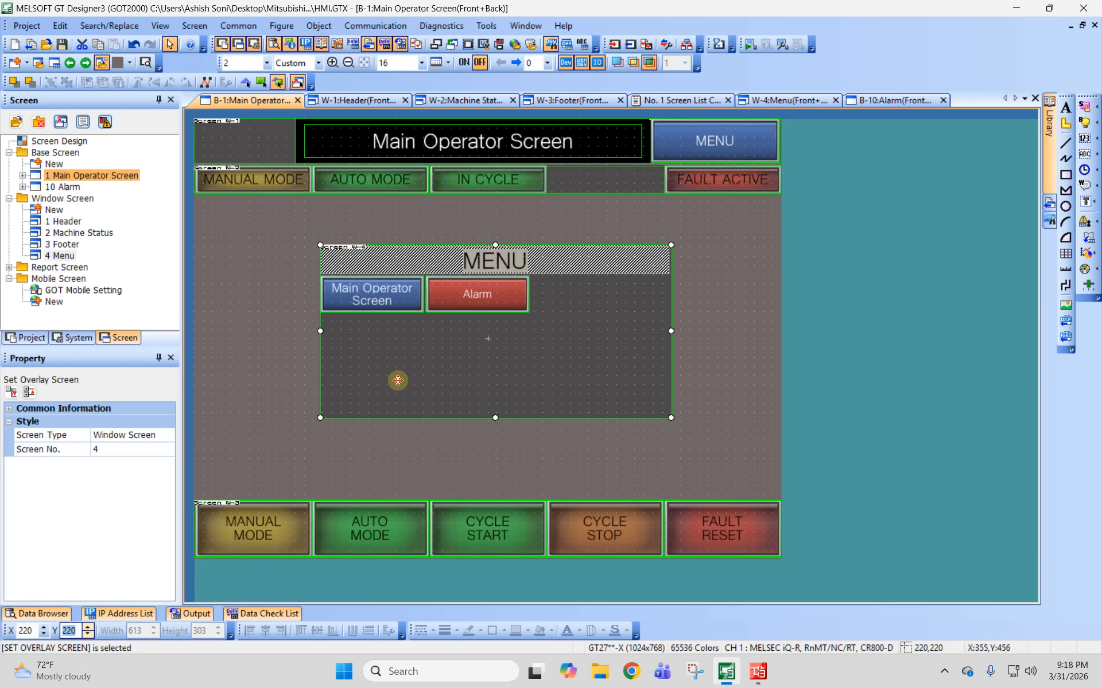
click(428, 388)
key(Delete)
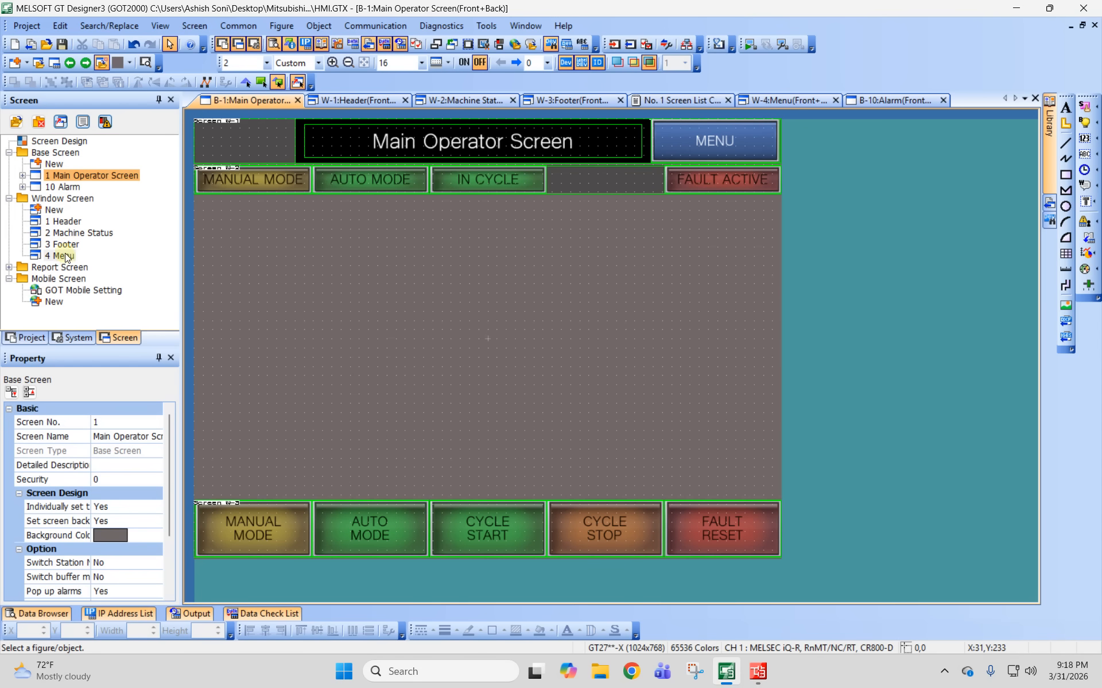
Set the constant of the header MENU switch's GD102 word action to 220.
double_click(63, 222)
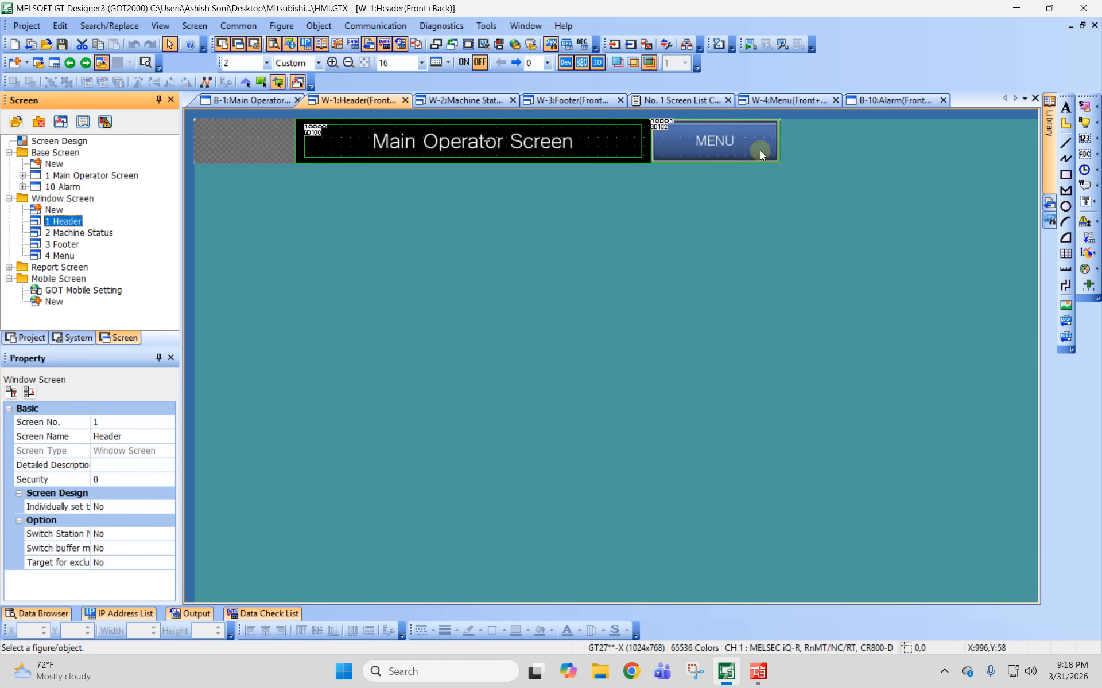
double_click(760, 150)
double_click(494, 174)
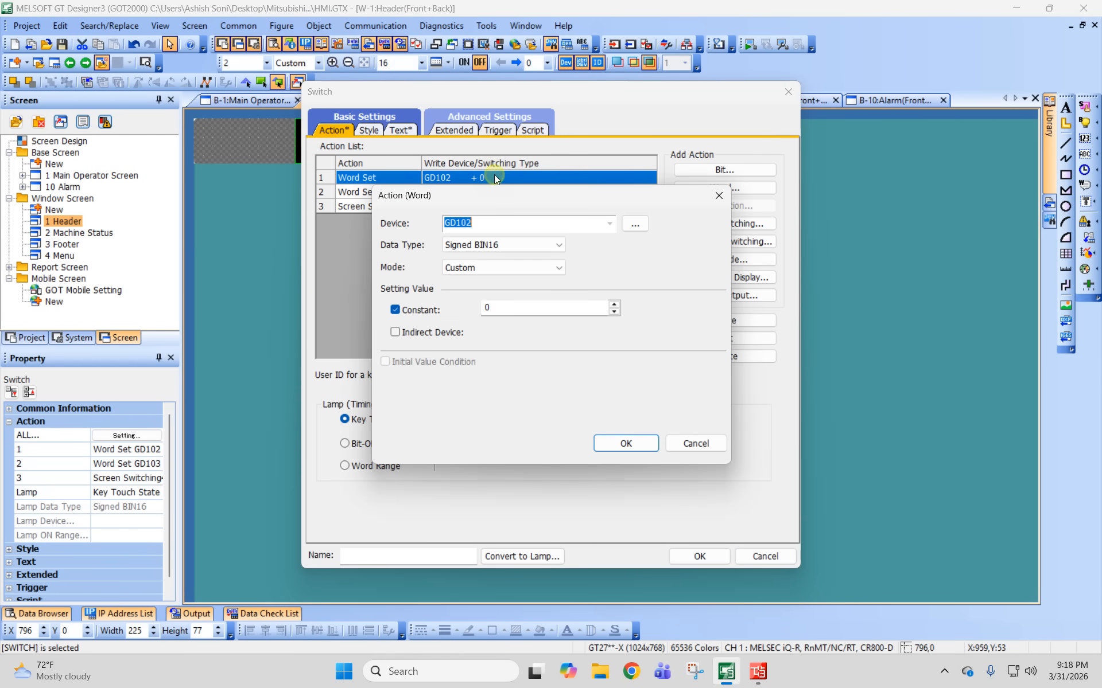
double_click(490, 308)
text(22)
key(Return)
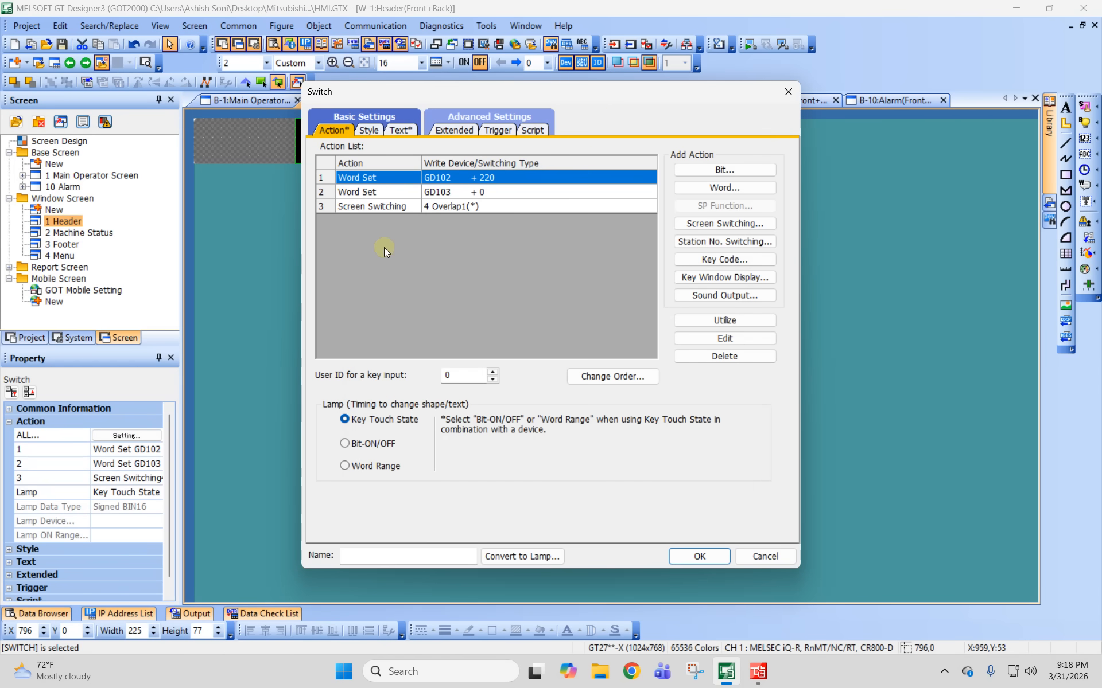
Set the MENU switch's GD103 constant to 220, apply the switch settings, and reopen the Main Operator Screen.
double_click(463, 193)
double_click(511, 309)
text(220)
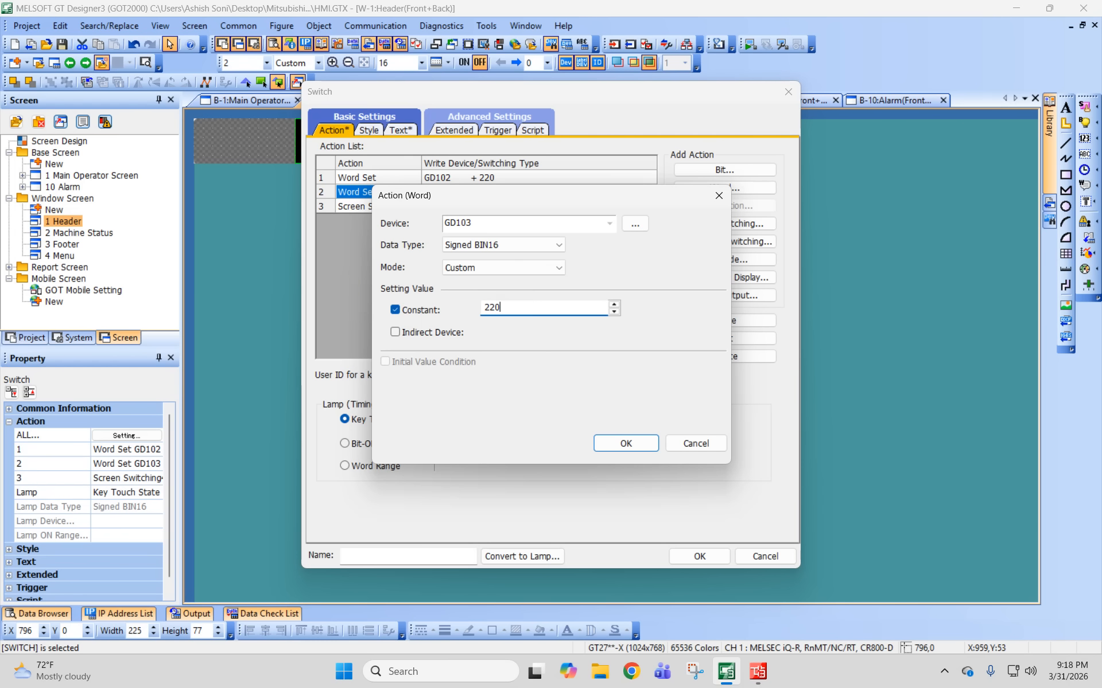
key(Return)
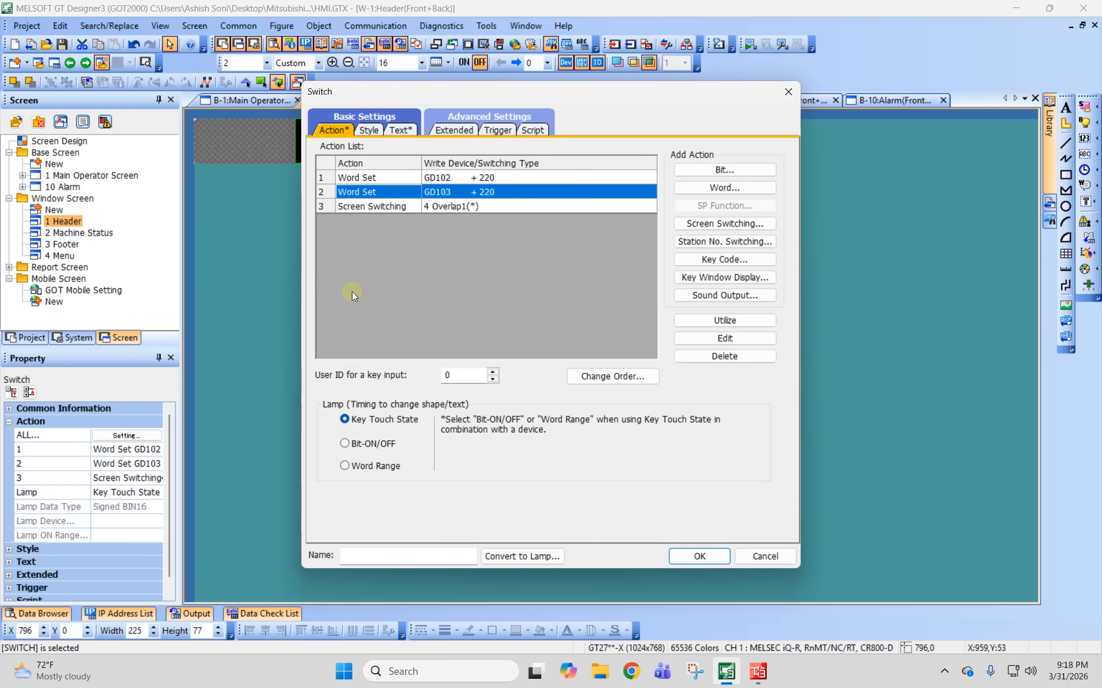
click(700, 557)
click(497, 370)
double_click(91, 175)
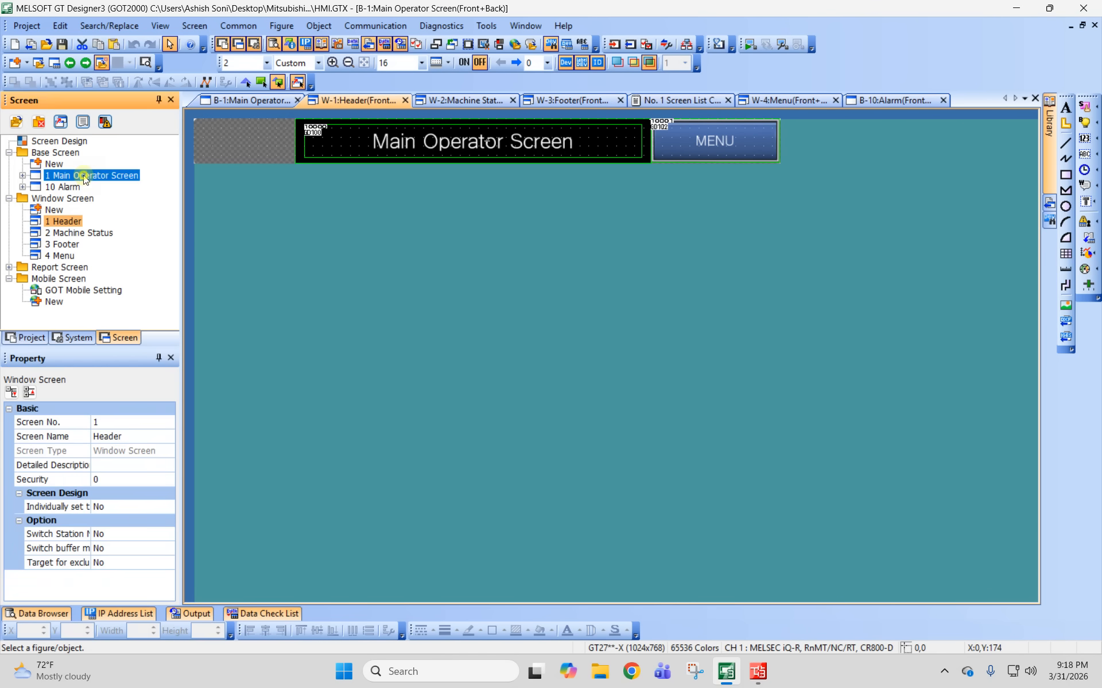
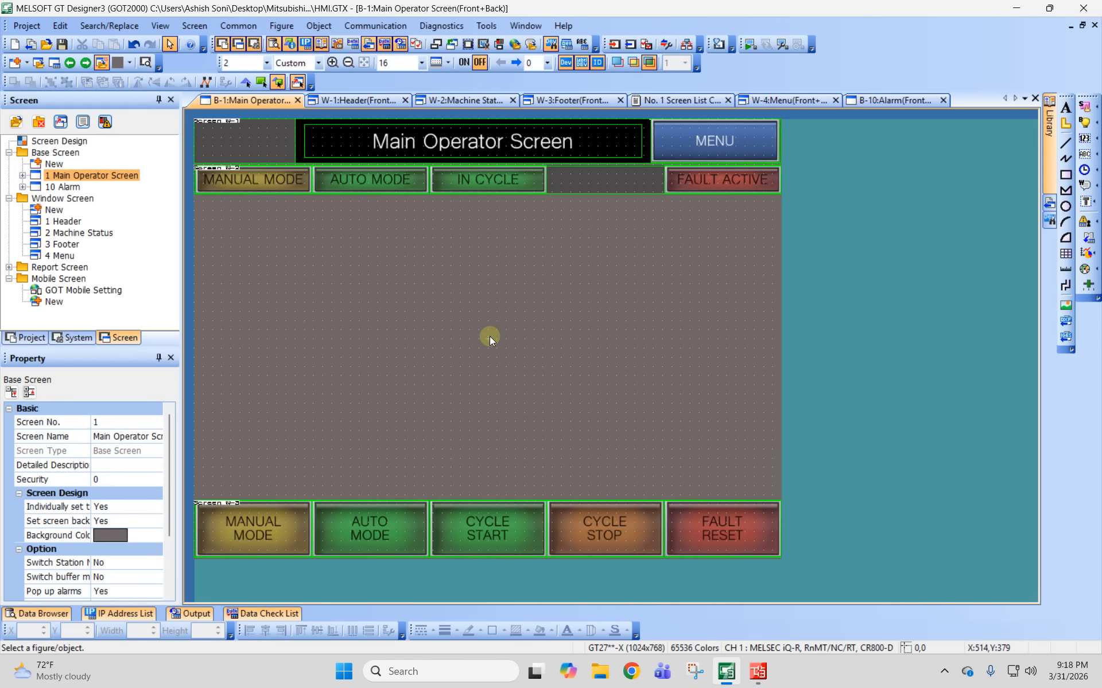
Switch to GX Works3 and start the PLC simulation.
click(757, 671)
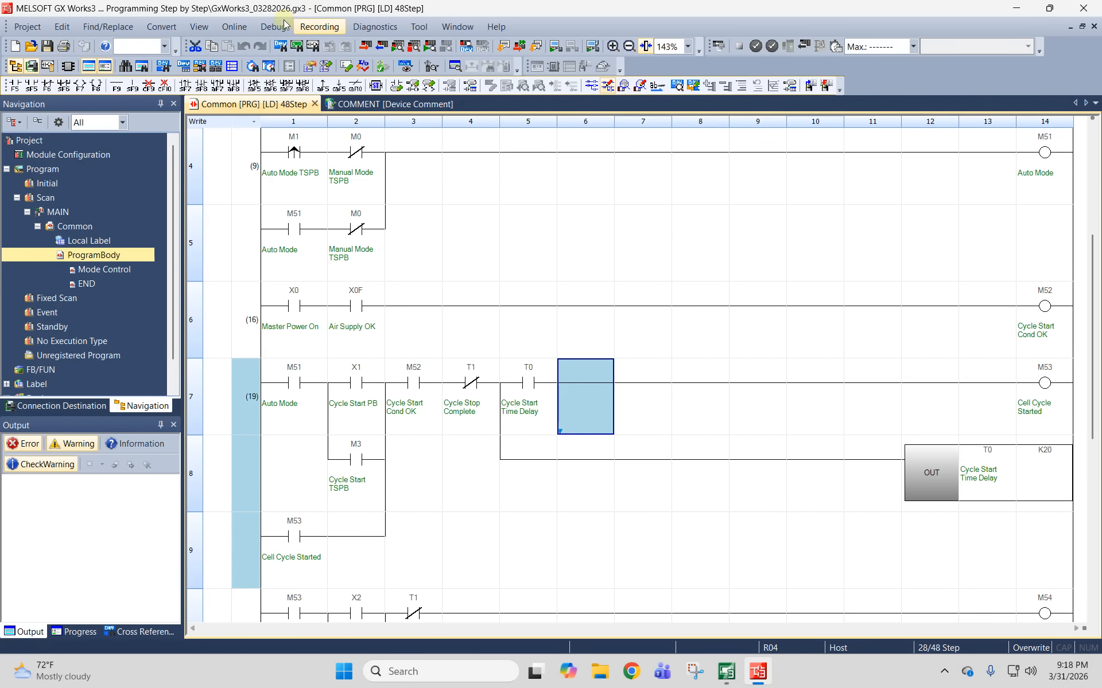
click(316, 26)
mouse_move(369, 33)
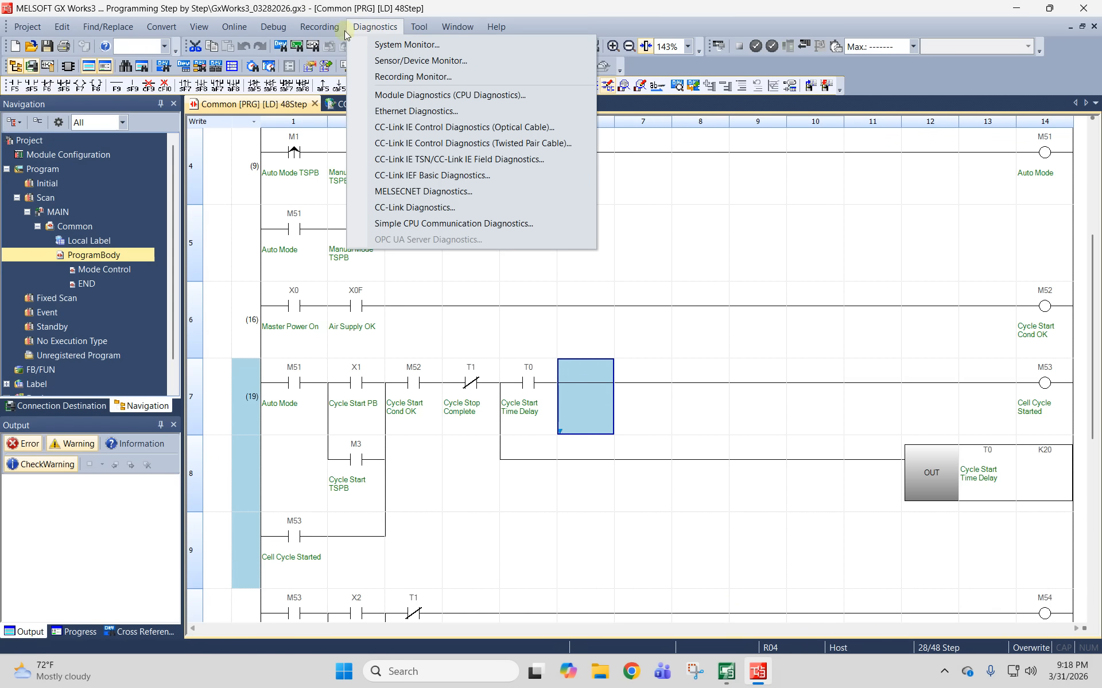
mouse_move(452, 46)
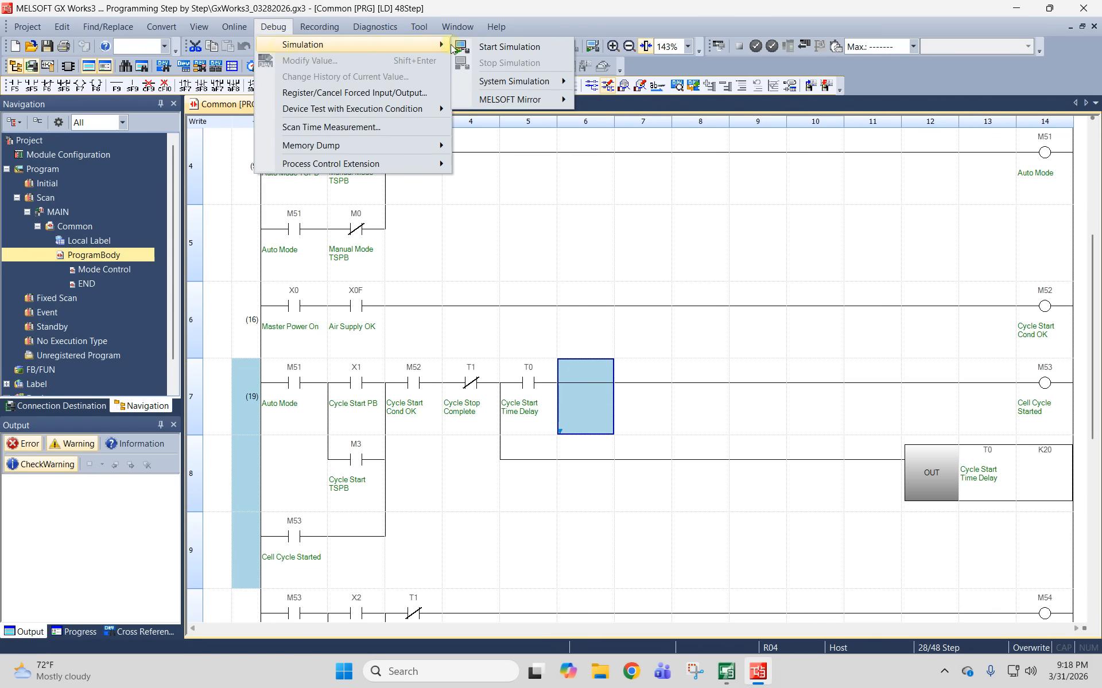
click(504, 46)
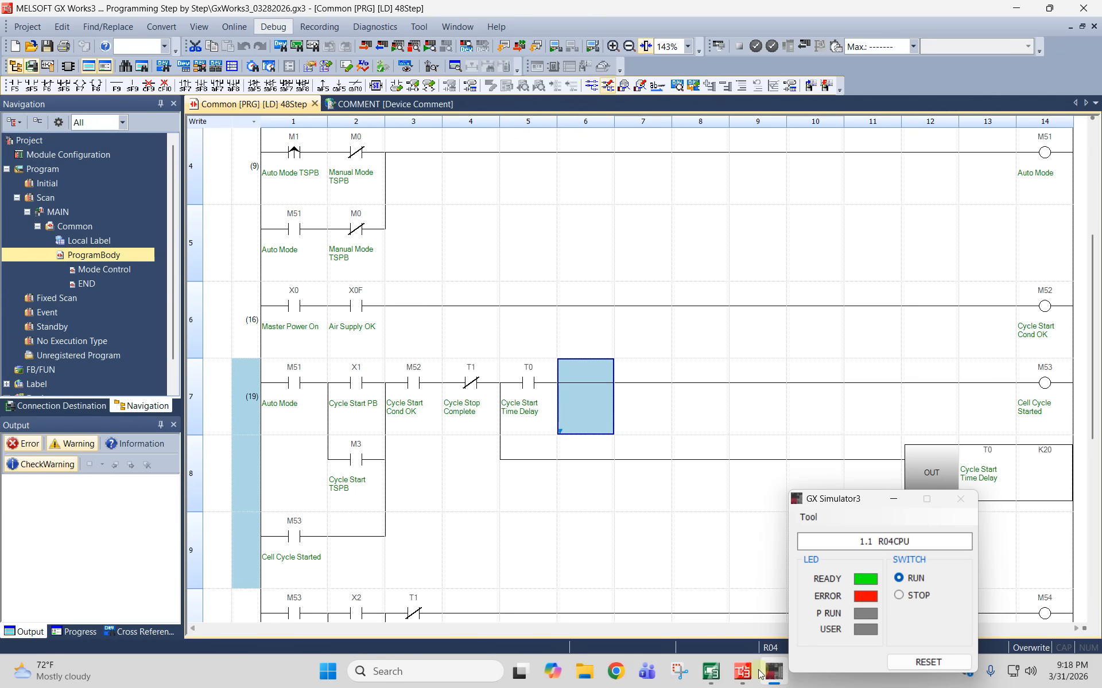
Switch back to GT Designer3 and start the HMI simulator for the project.
click(693, 594)
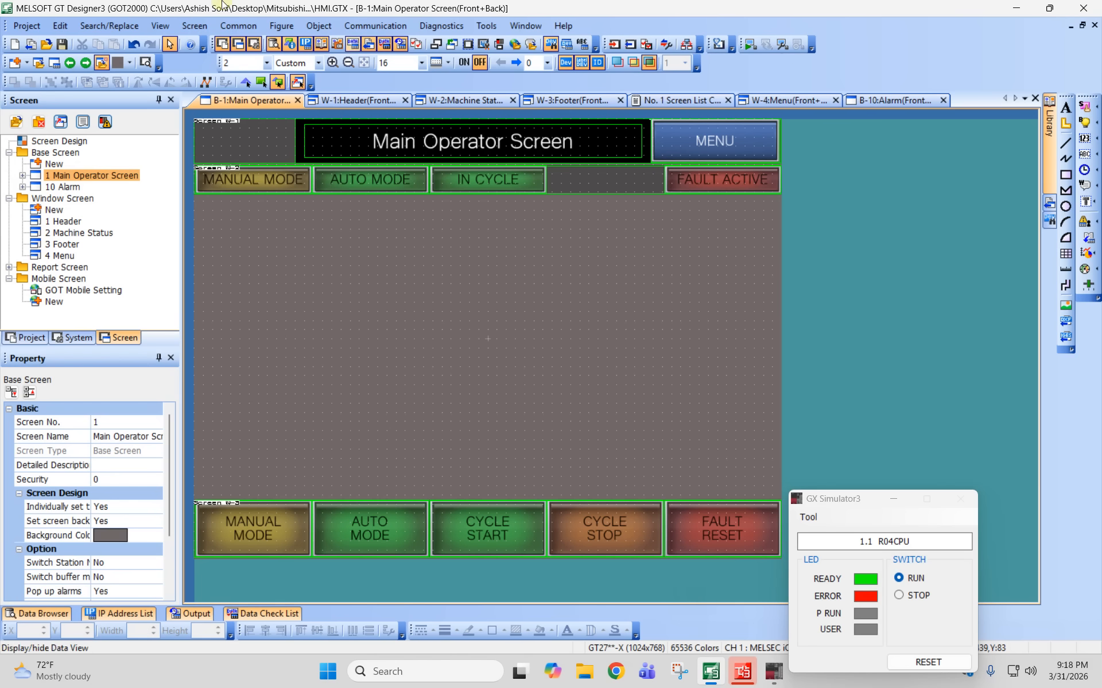
click(441, 25)
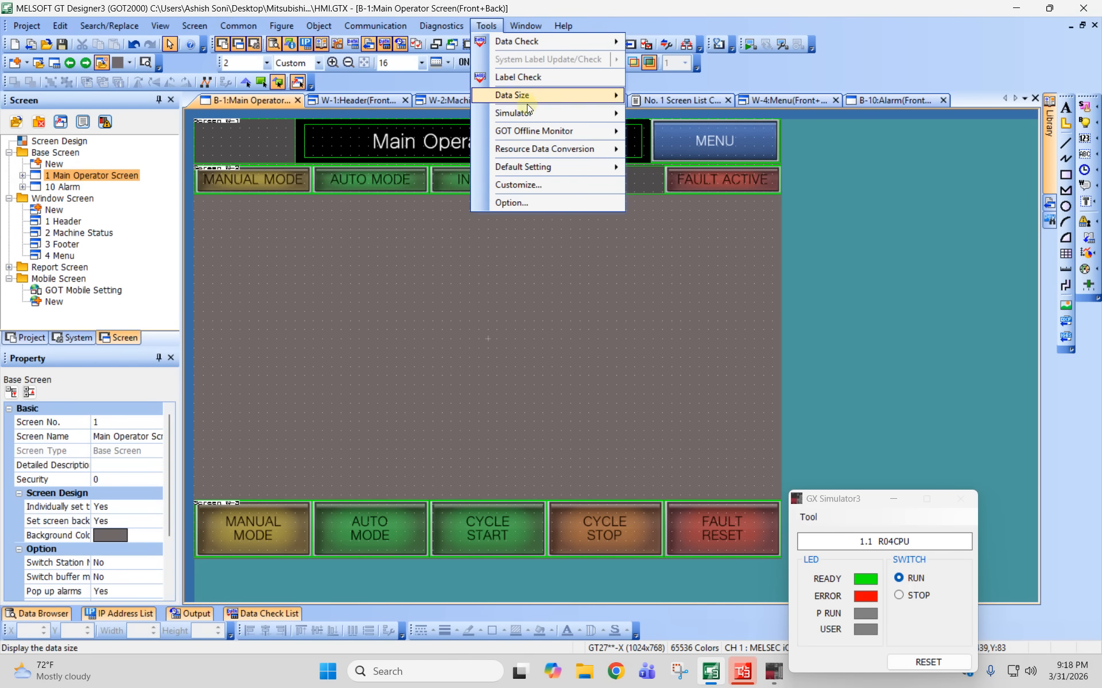
mouse_move(525, 114)
click(642, 110)
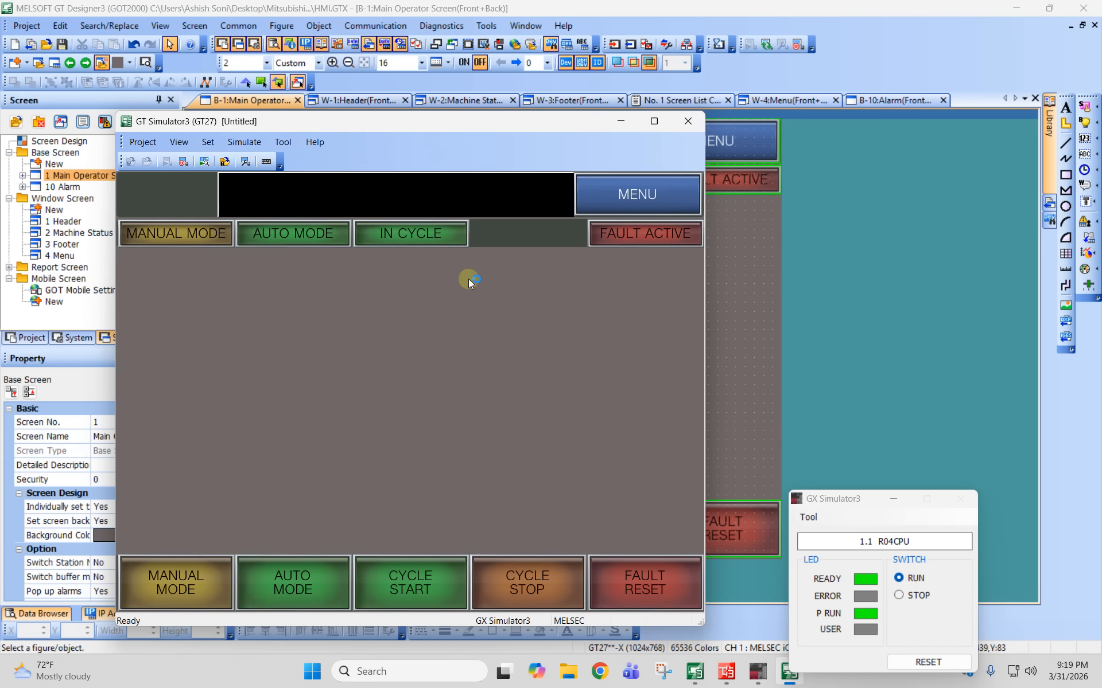
drag(436, 127, 570, 113)
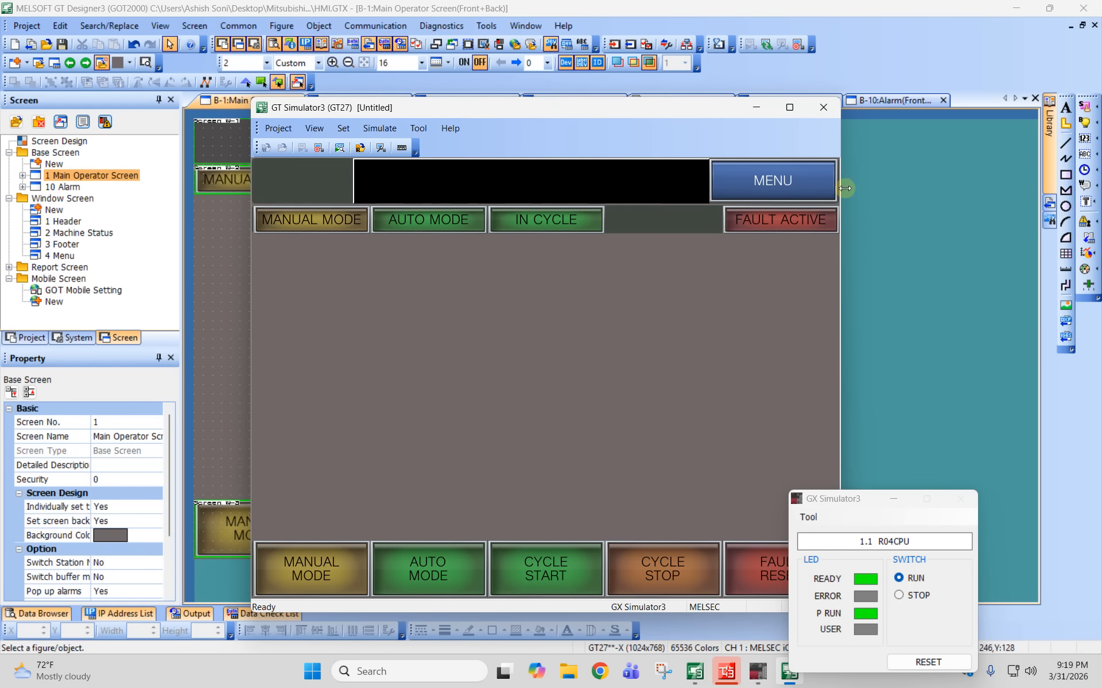
Test the pop-up Menu in the simulator by switching to the Alarm screen and back to the Main Operator Screen.
click(775, 183)
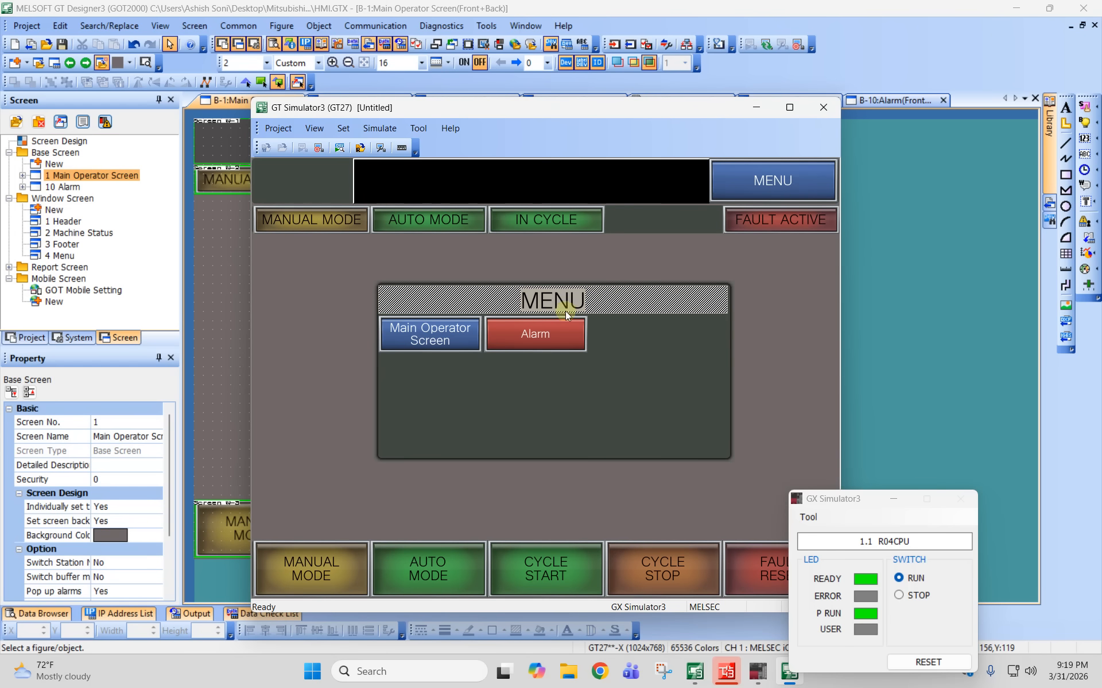
click(532, 332)
click(787, 179)
click(418, 335)
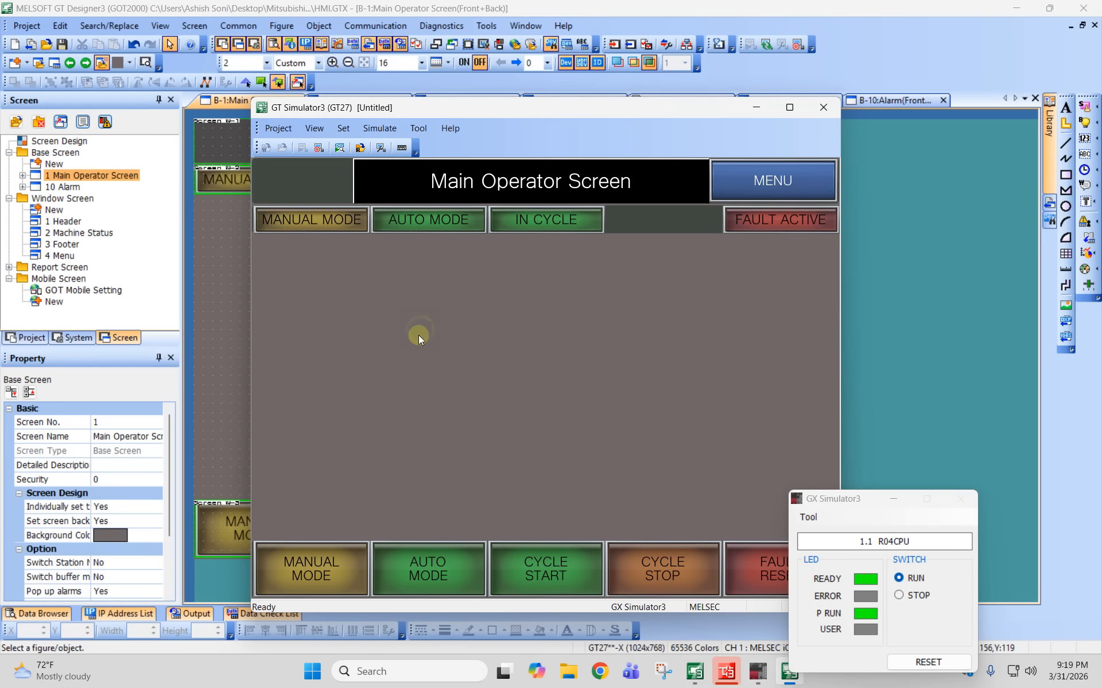
drag(538, 107, 524, 105)
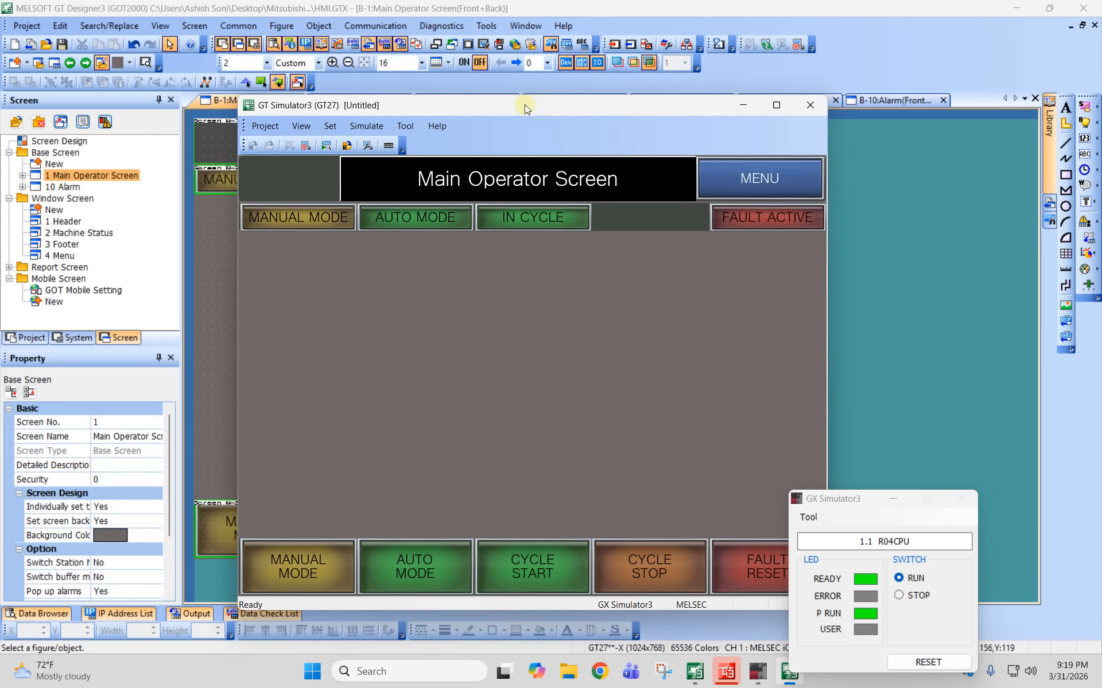
click(938, 484)
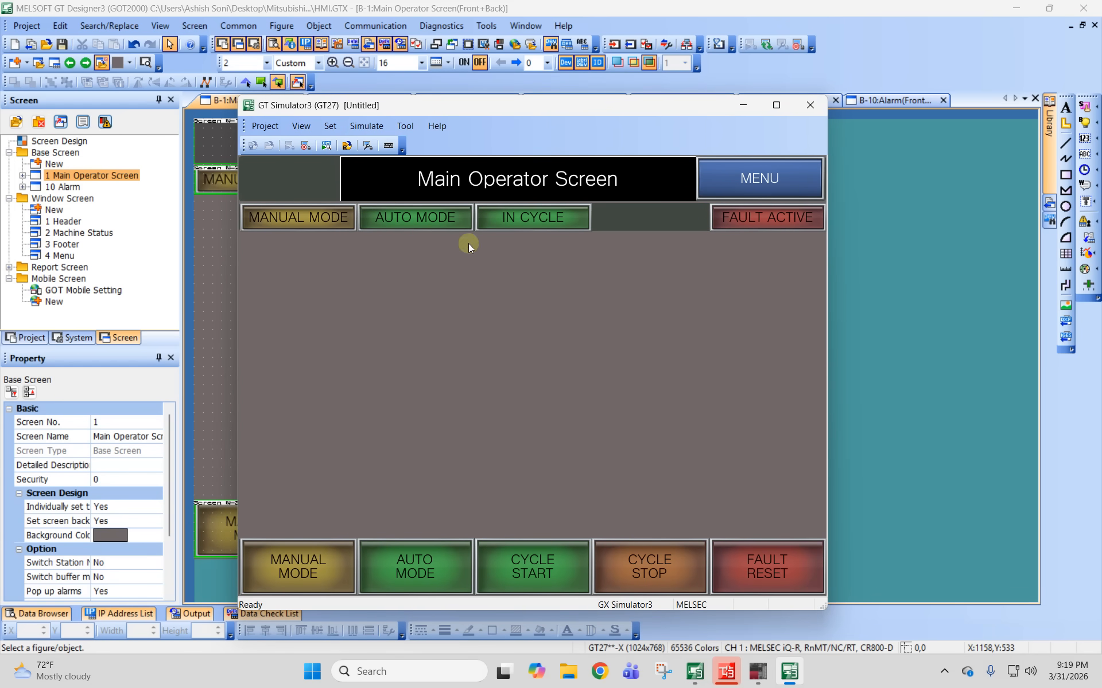
Go to the Alarm screen through the Menu, activate MANUAL MODE there, and return to the Main Operator Screen.
click(763, 184)
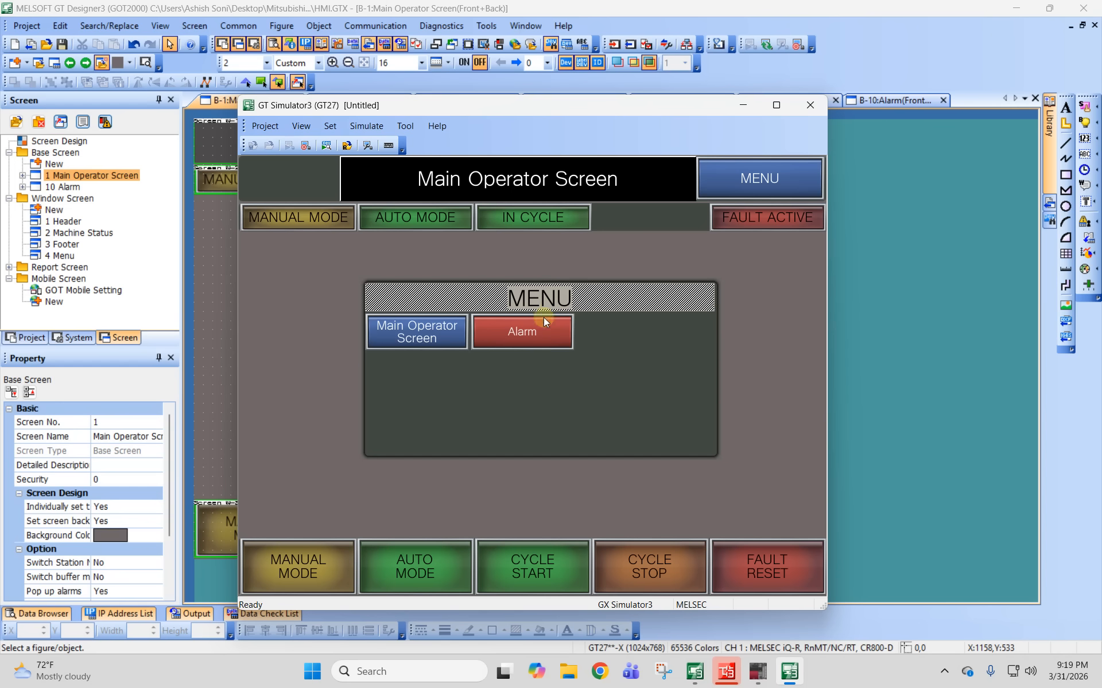
click(507, 337)
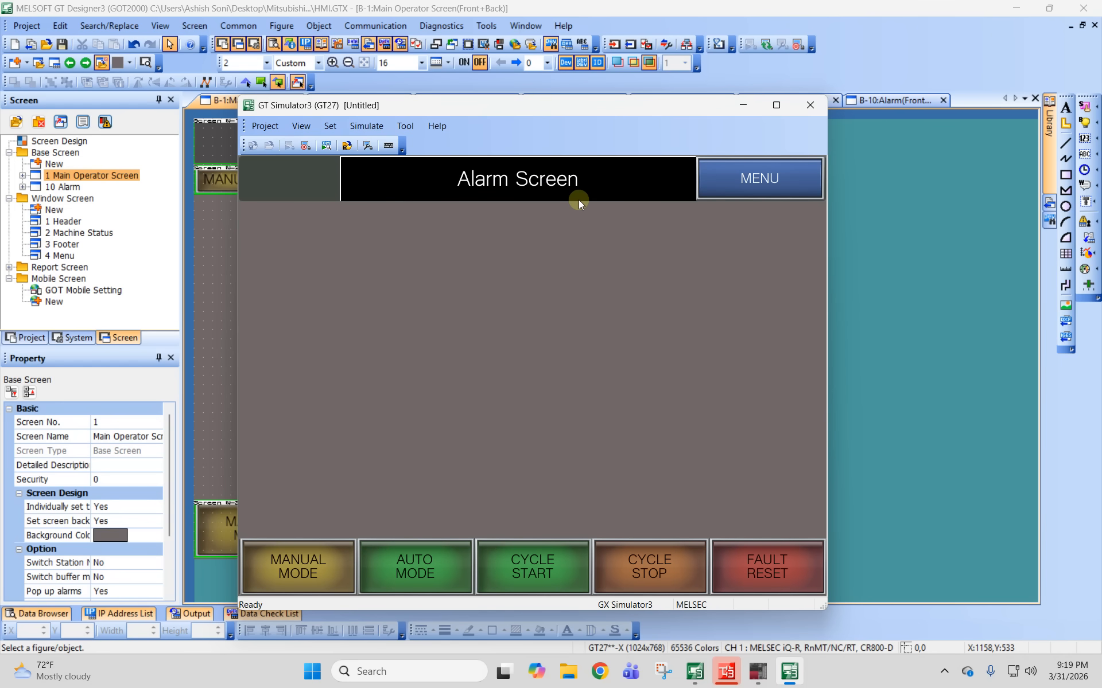
click(322, 559)
click(740, 177)
click(450, 321)
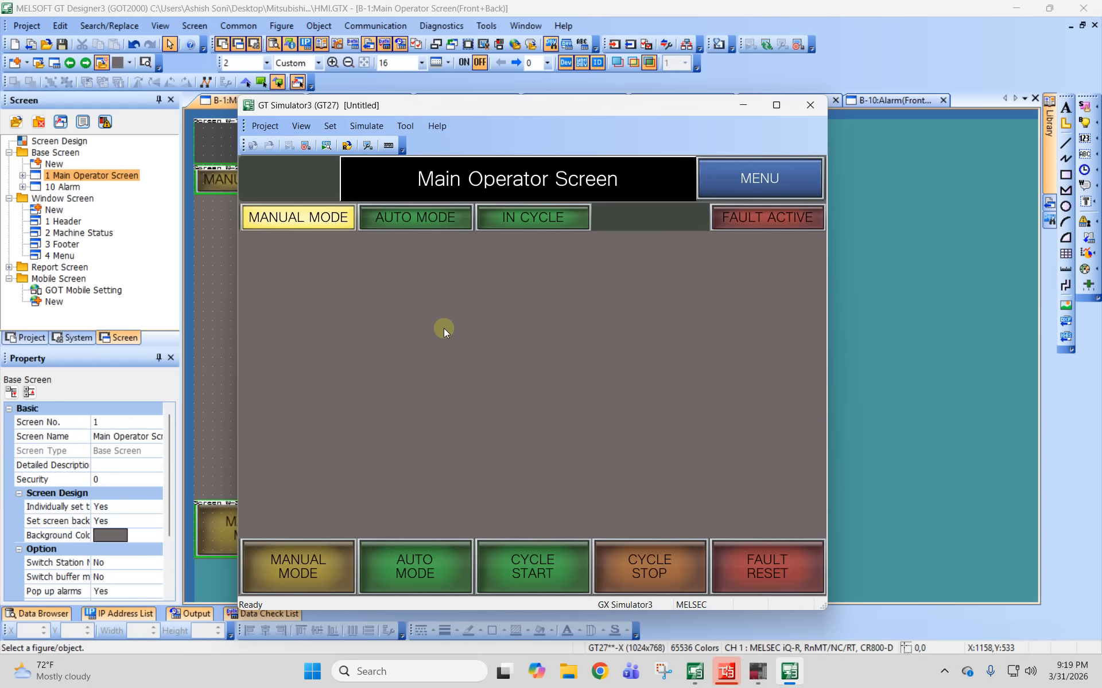
Open the Header window for editing and place a copy of the MENU switch at X 0, Y 0.
click(226, 273)
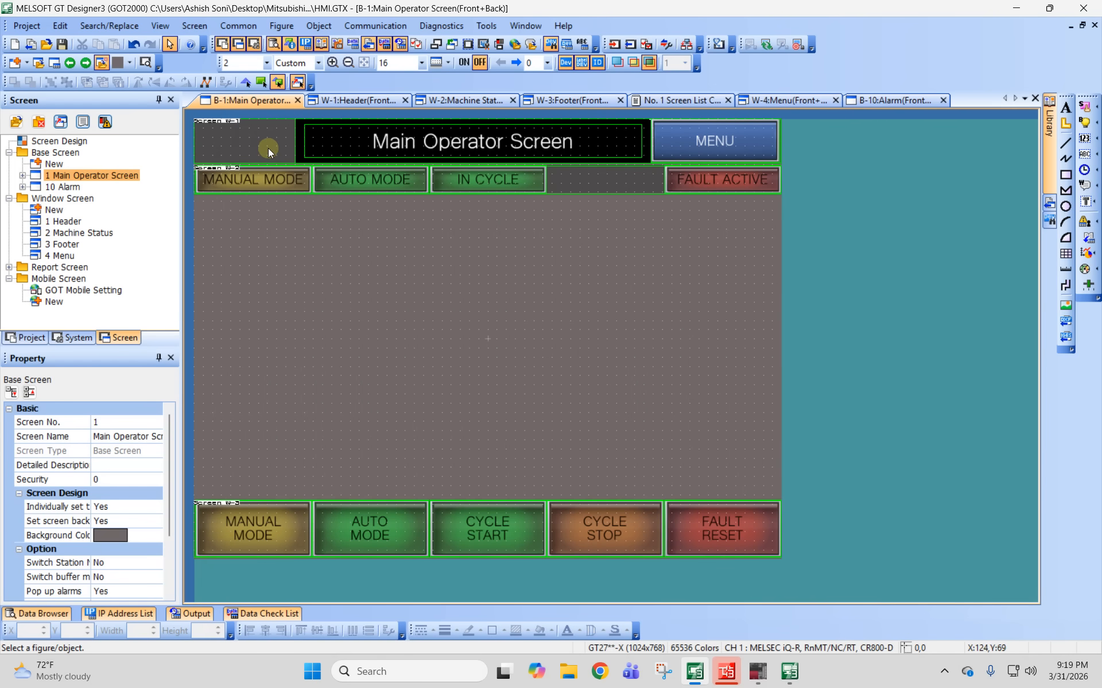
double_click(239, 138)
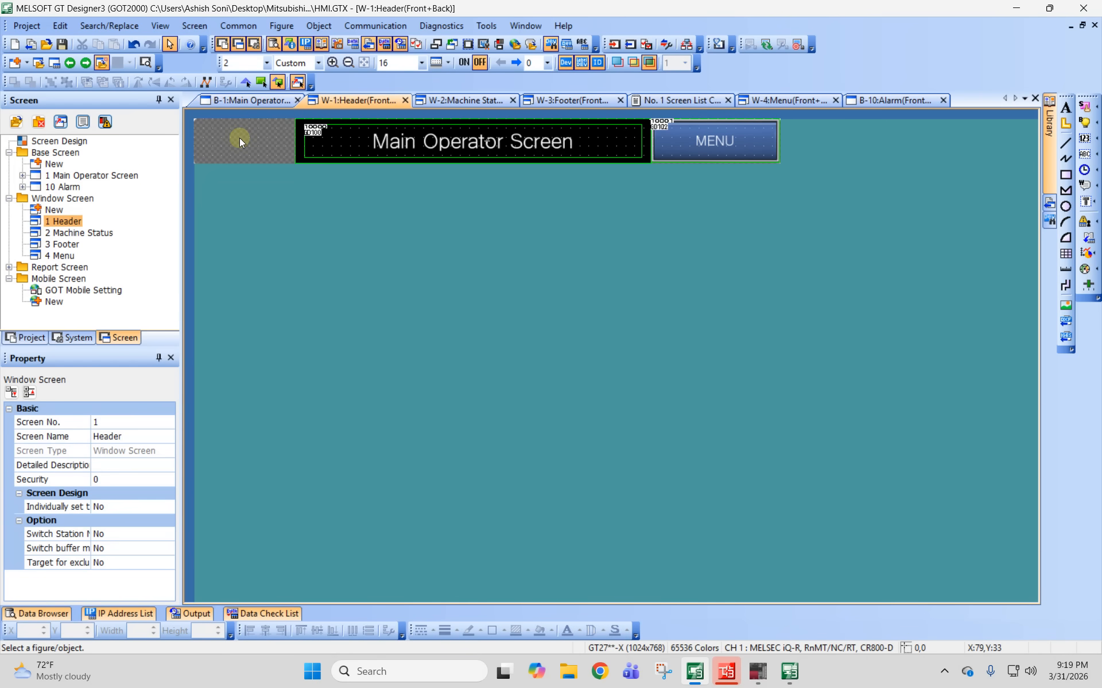
click(734, 136)
key(ctrl+c)
key(ctrl+v)
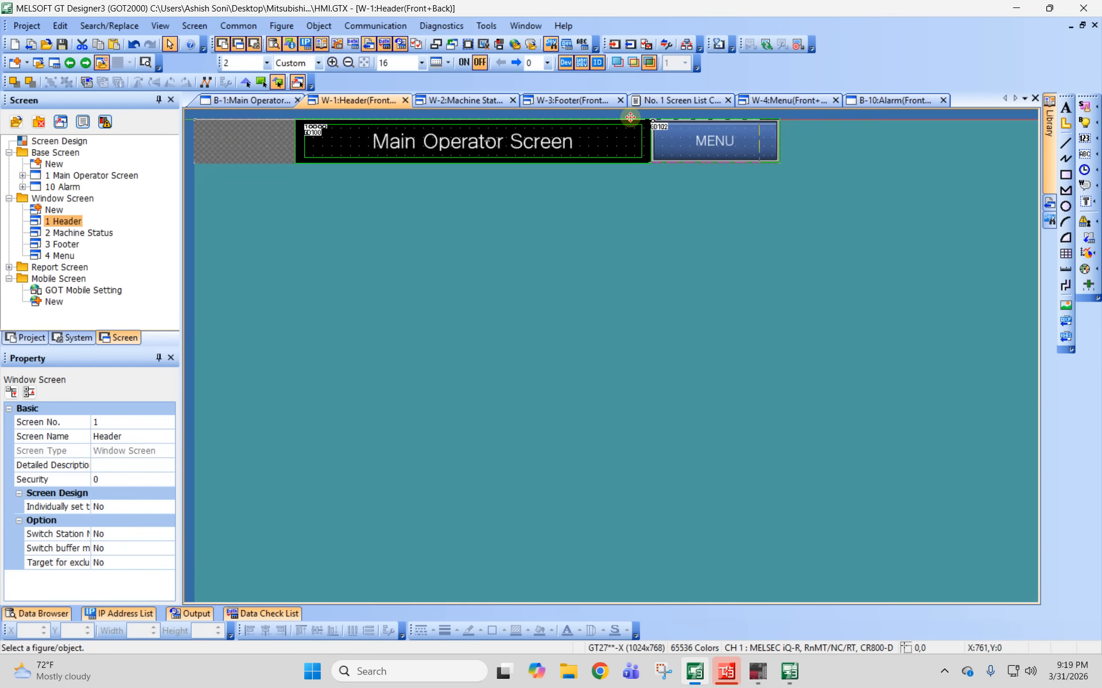
click(168, 119)
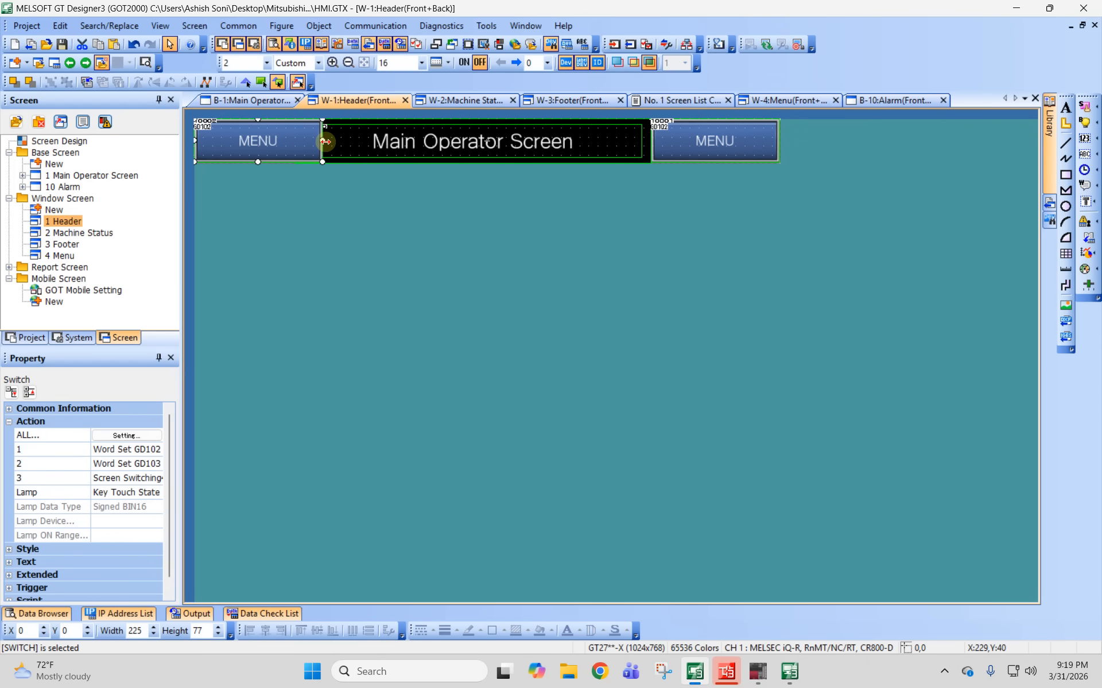
Narrow the copied MENU switch to about 201 wide and shift the screen title display to about X 188.
mouse_move(322, 140)
mouse_down()
mouse_move(296, 145)
mouse_move(323, 144)
mouse_move(309, 144)
mouse_up()
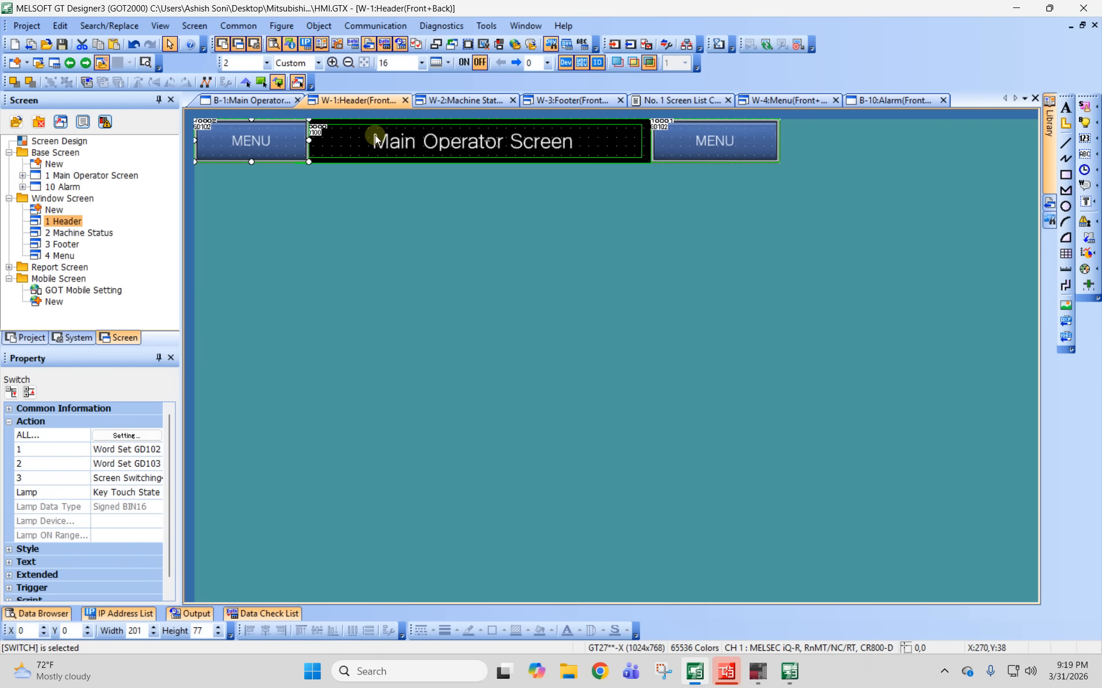
click(375, 135)
drag(393, 136, 399, 135)
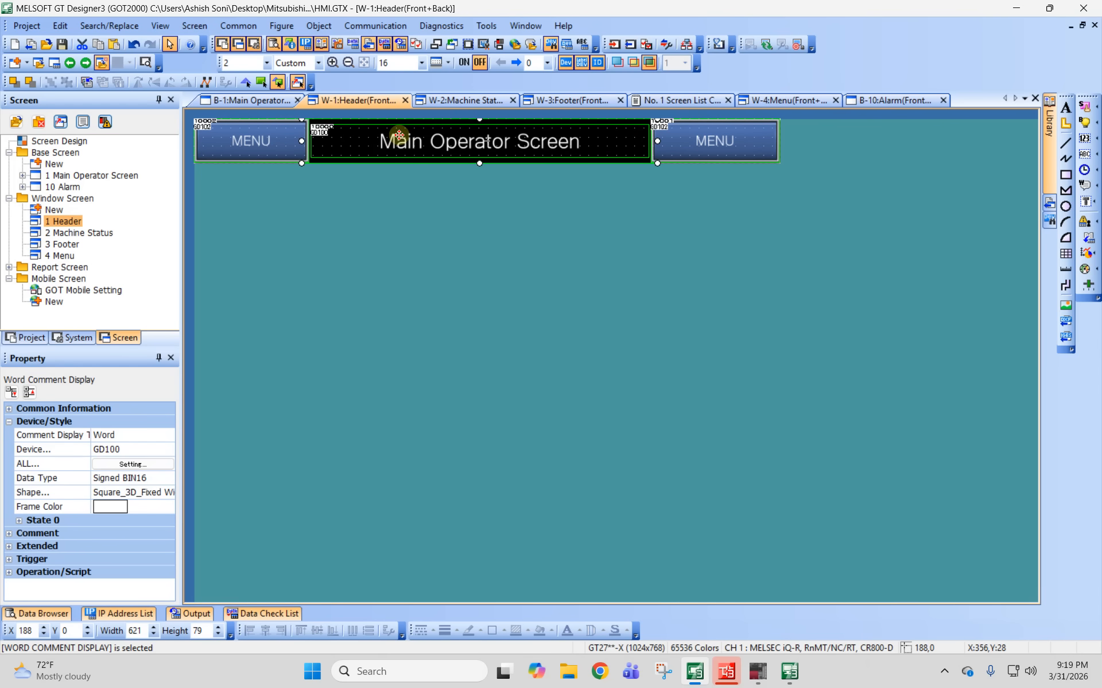
click(696, 229)
Set the width of both header MENU switches to 220.
click(283, 141)
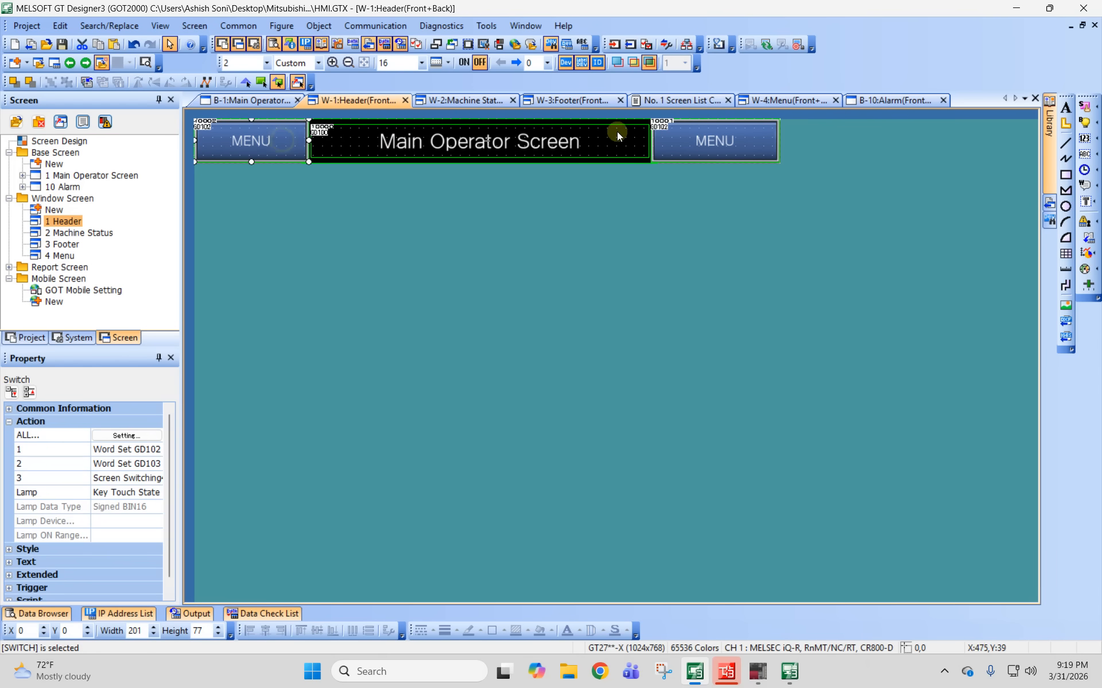
ctrl+click(709, 140)
click(138, 632)
text(22)
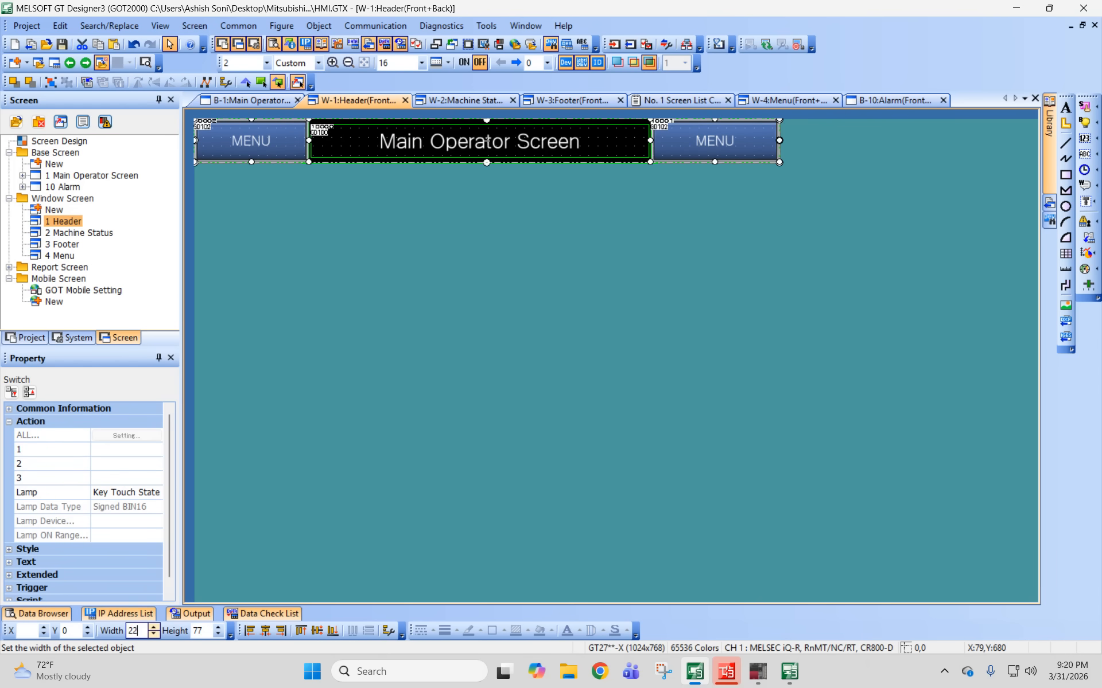
text(0)
key(Tab)
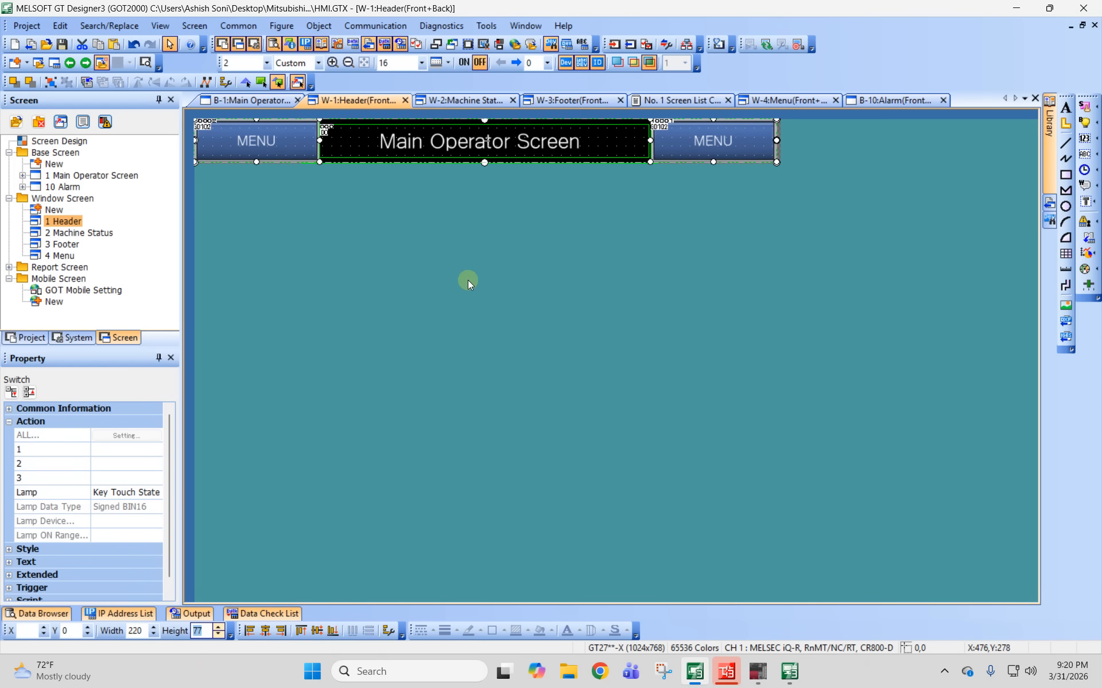
Shrink the screen title display from both ends so it fits between the two header switches.
click(467, 281)
click(419, 155)
drag(301, 141, 320, 144)
drag(658, 140, 652, 140)
click(664, 292)
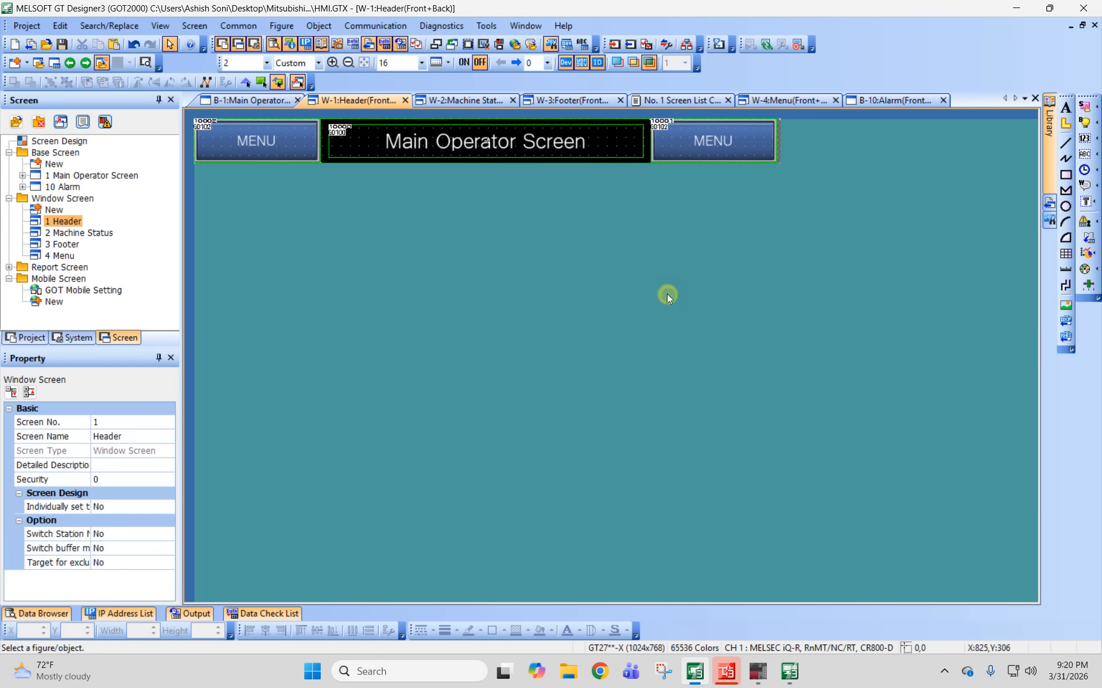
Delete the GD102 and GD103 word set actions from the copied MENU switch beside the title's start.
double_click(231, 153)
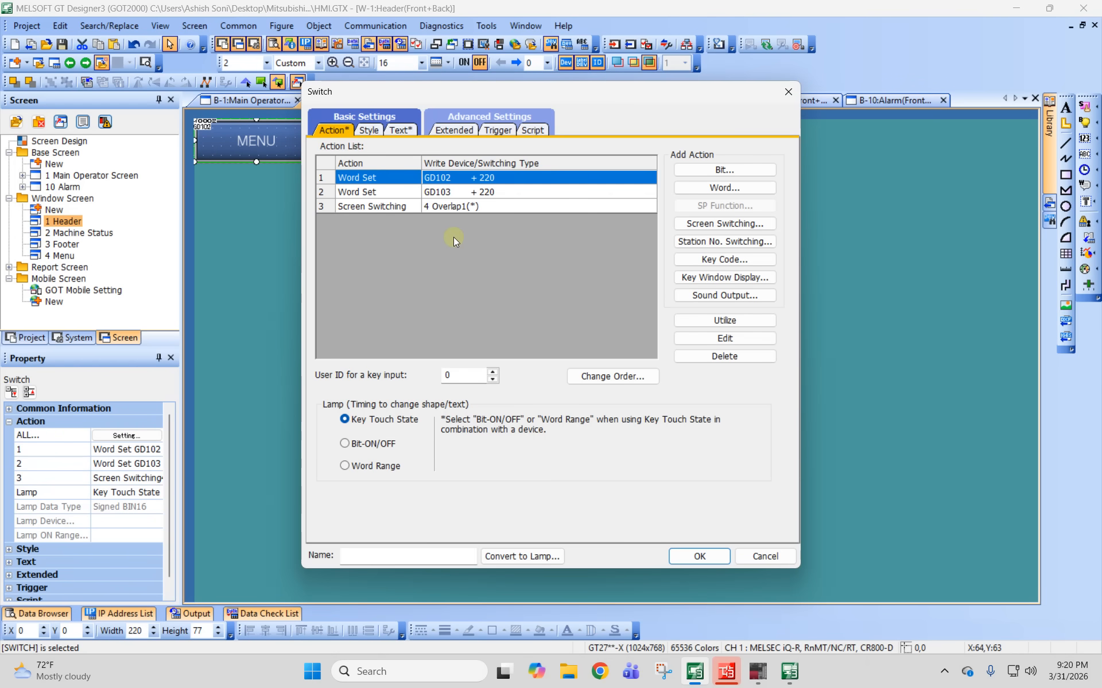
click(724, 356)
click(723, 357)
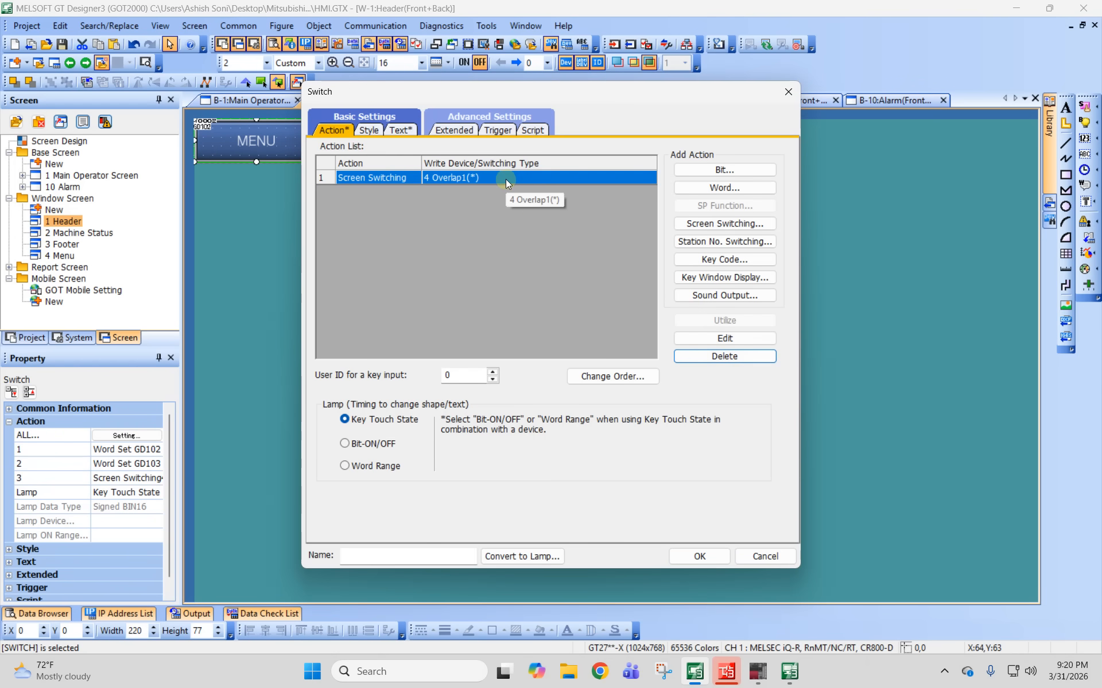
Change the copied switch's screen switching action to screen type Base with Back (Previous/History) as the next screen.
double_click(532, 178)
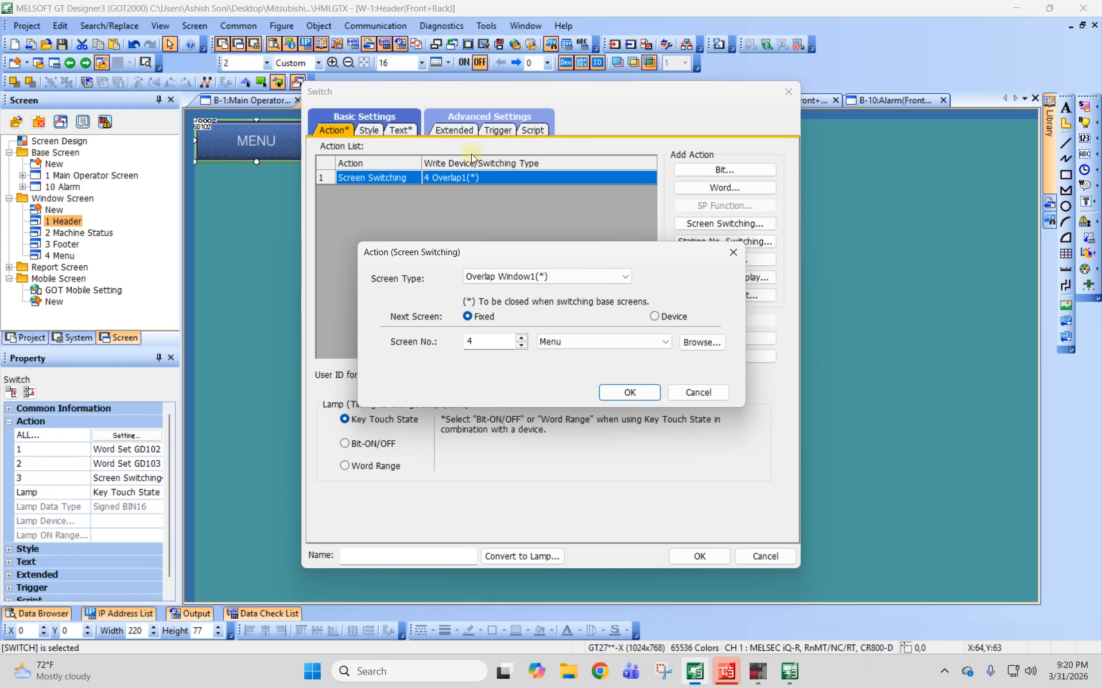
click(522, 277)
click(518, 291)
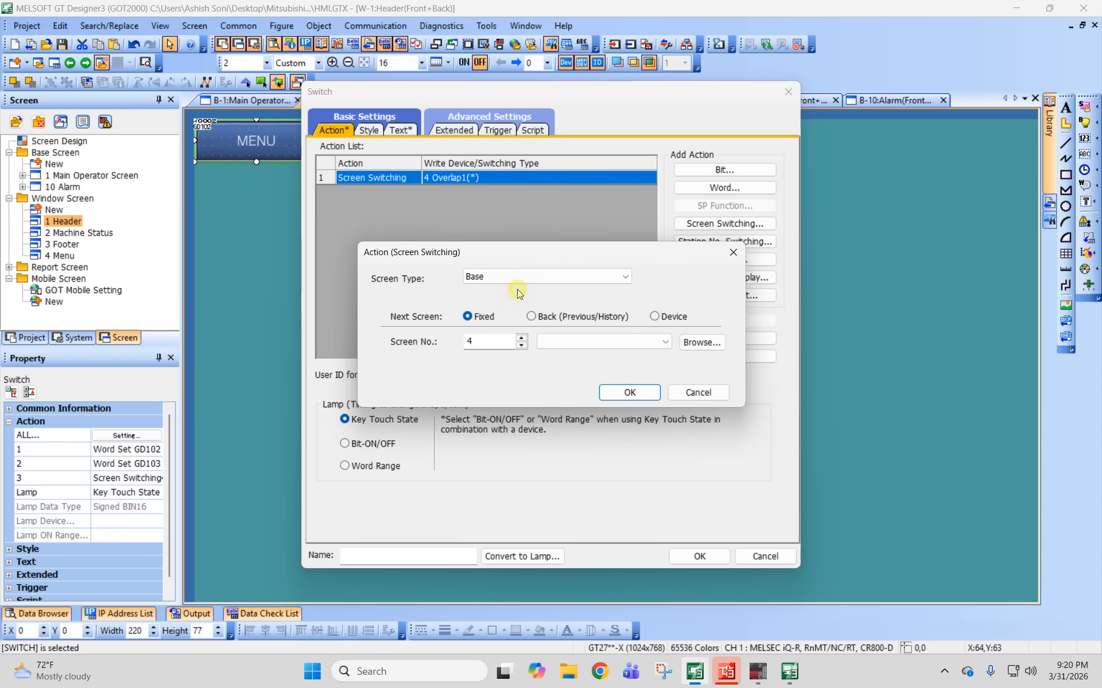
click(585, 319)
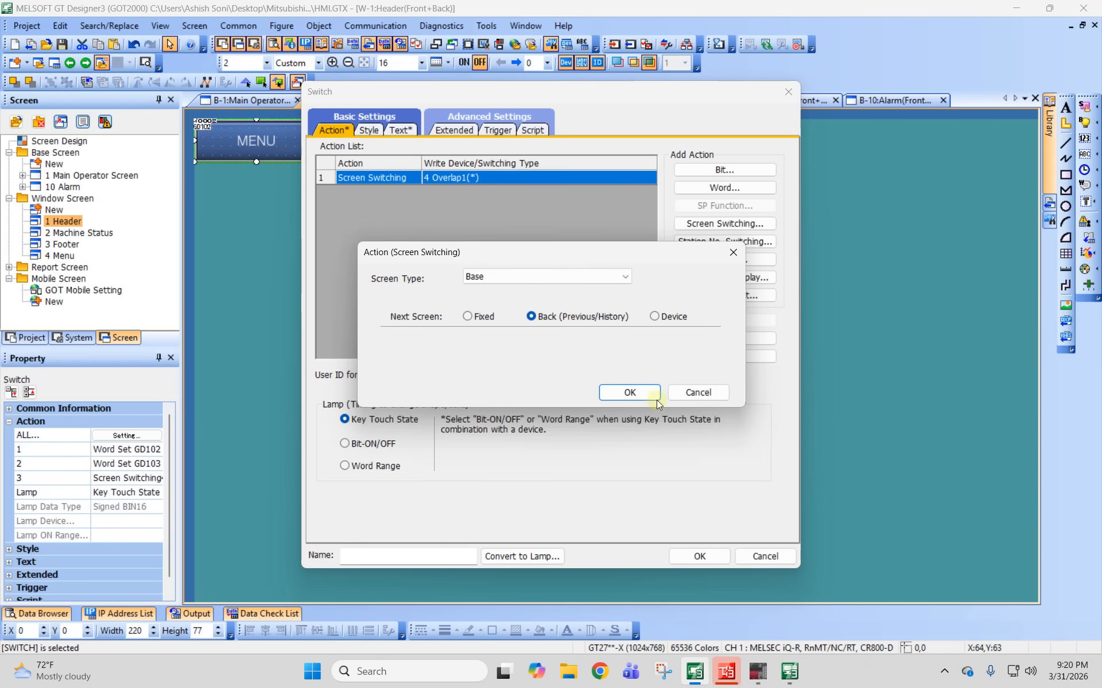
click(630, 392)
Change the copied switch's text to PREV and apply the switch settings.
click(403, 128)
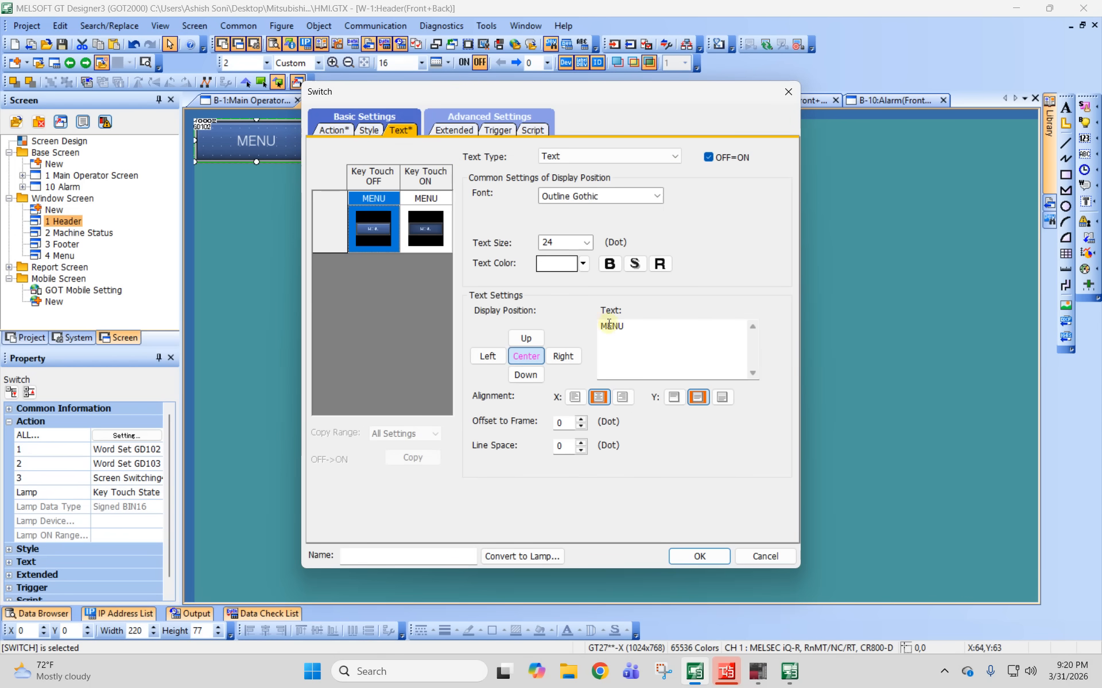
text(PREV)
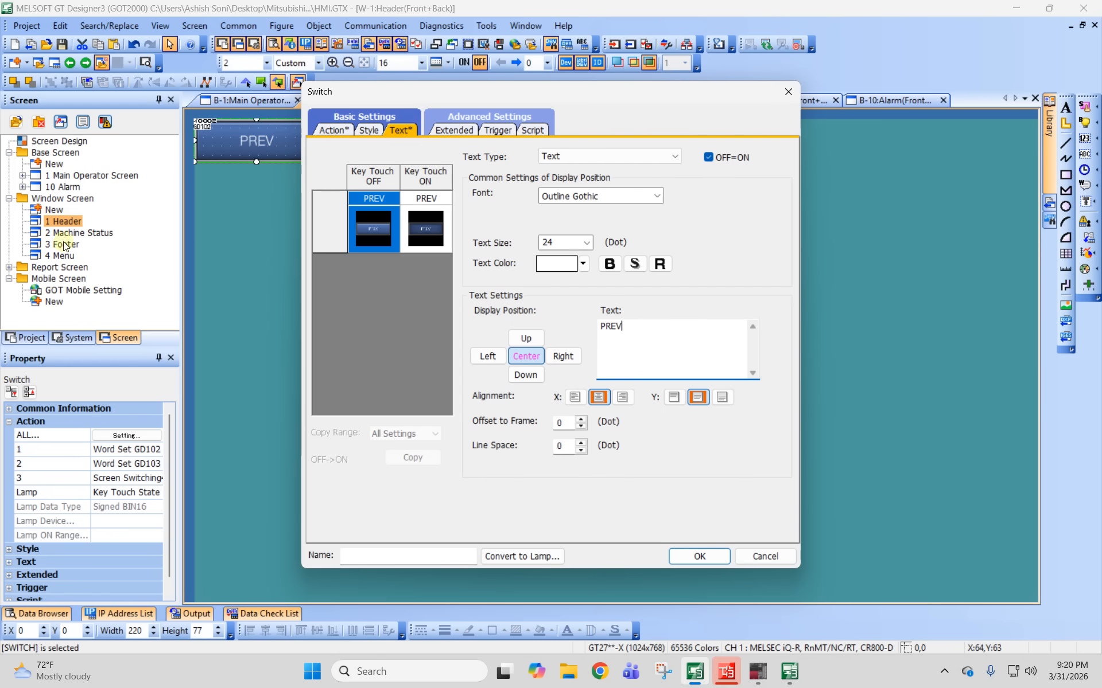
click(698, 556)
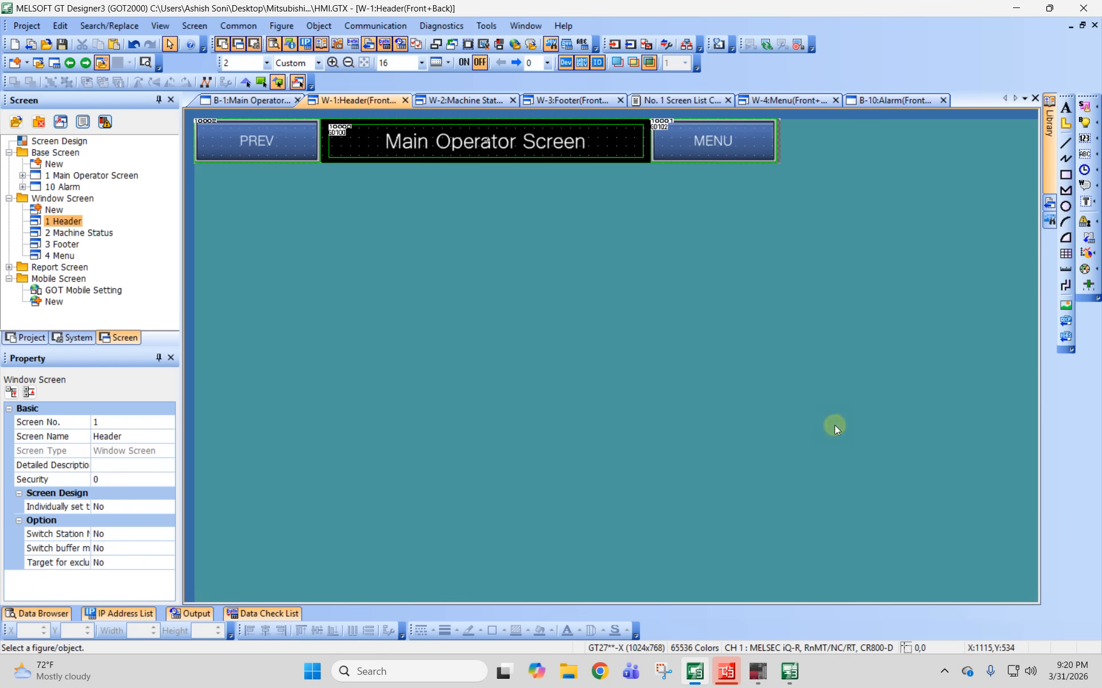
Update the running GT Simulator3 with the edited header and bring its Main Operator Screen into view.
click(456, 26)
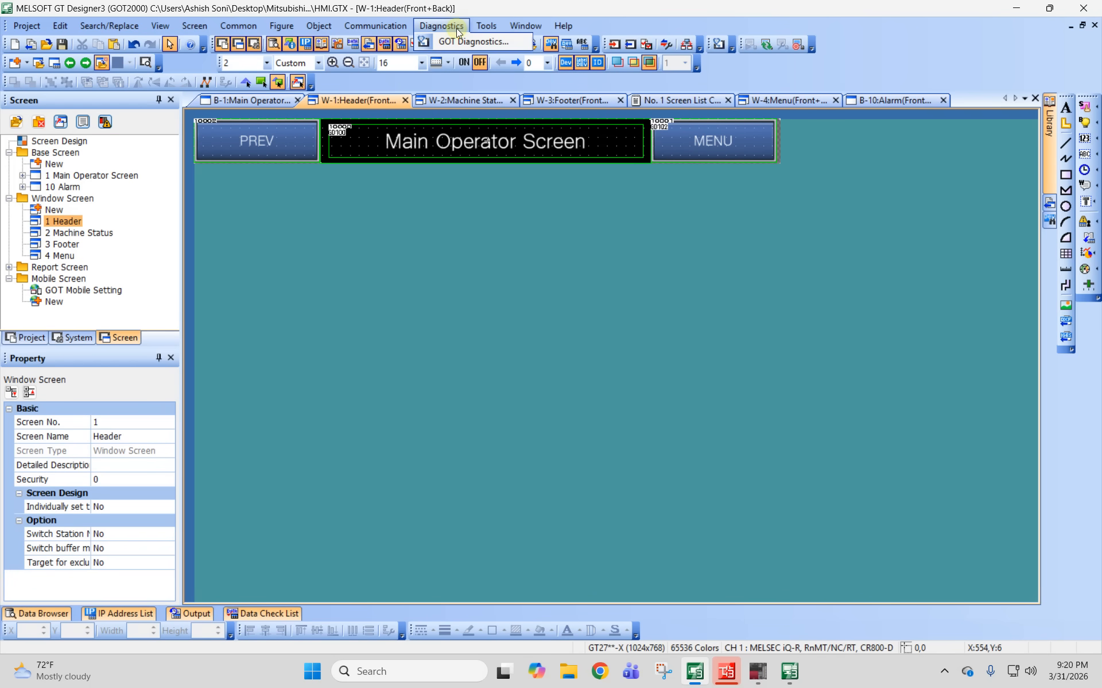
mouse_move(486, 26)
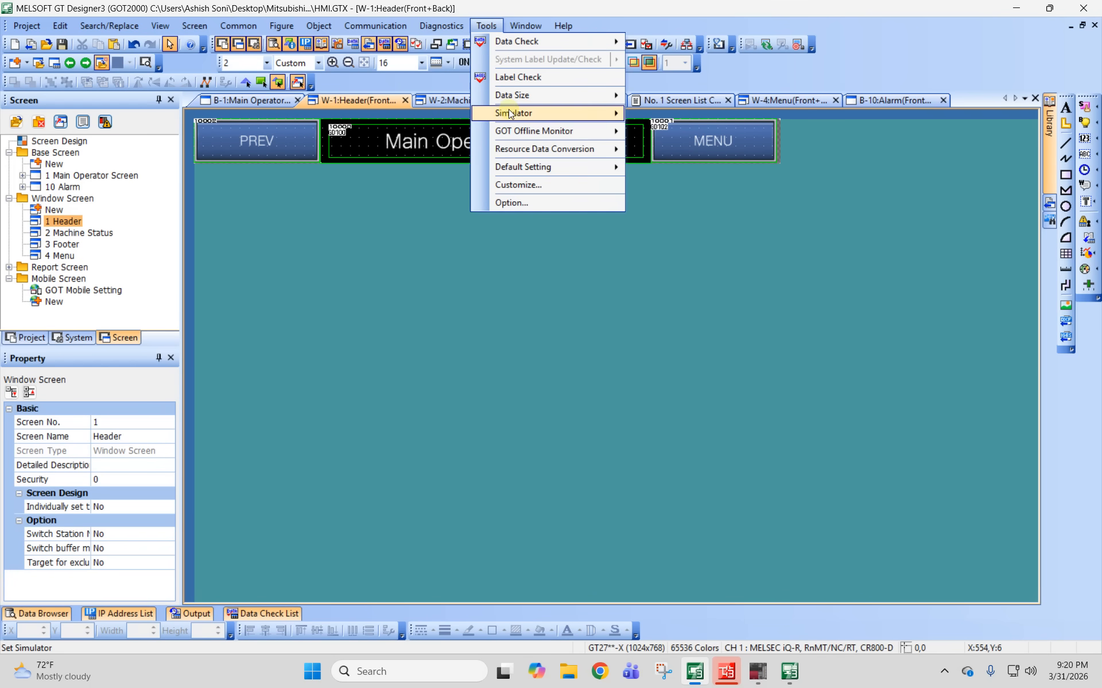
mouse_move(514, 113)
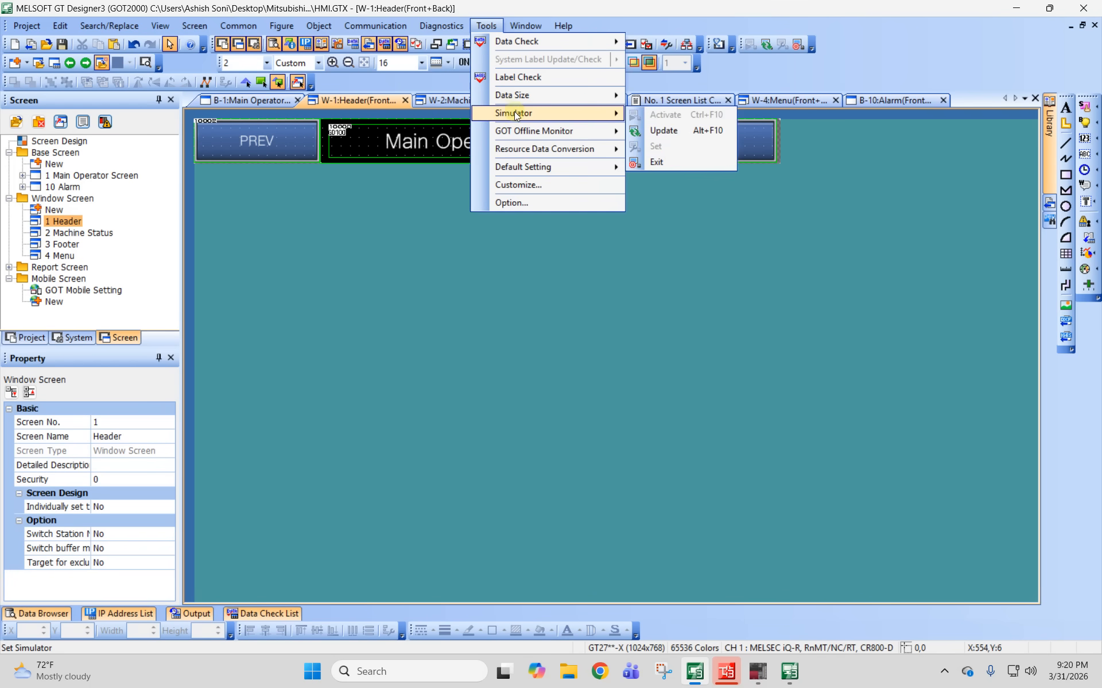
click(635, 132)
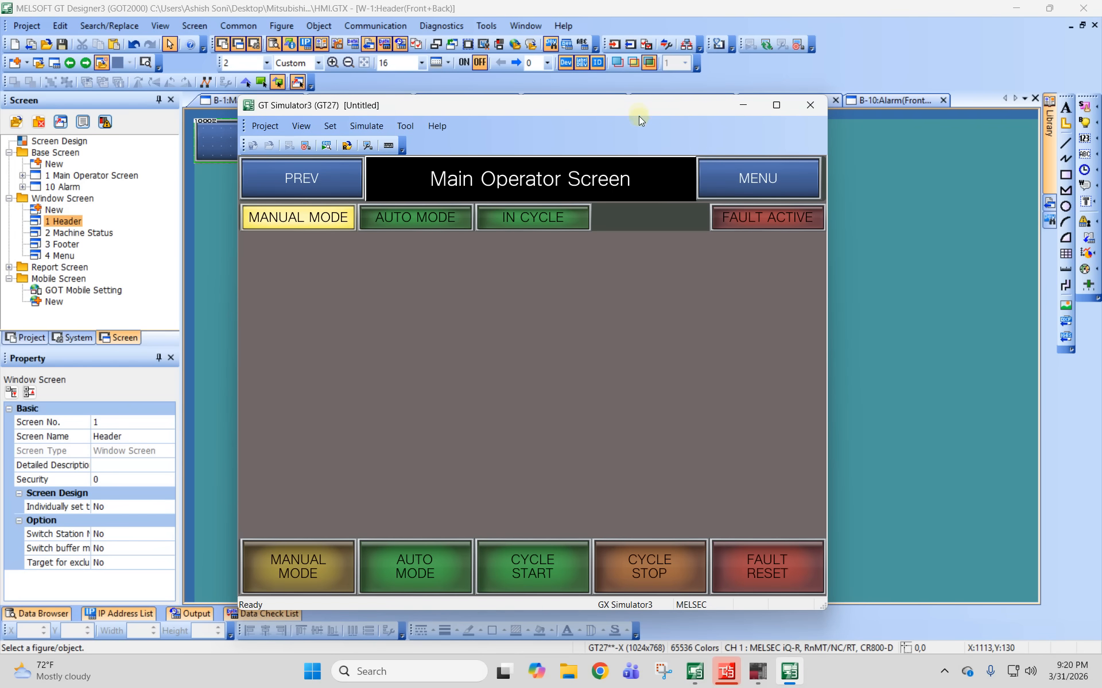
drag(638, 112, 646, 336)
click(575, 218)
Nudge the MENU switch to the header's outer end and adjust the lower edge of the screen title display.
click(695, 147)
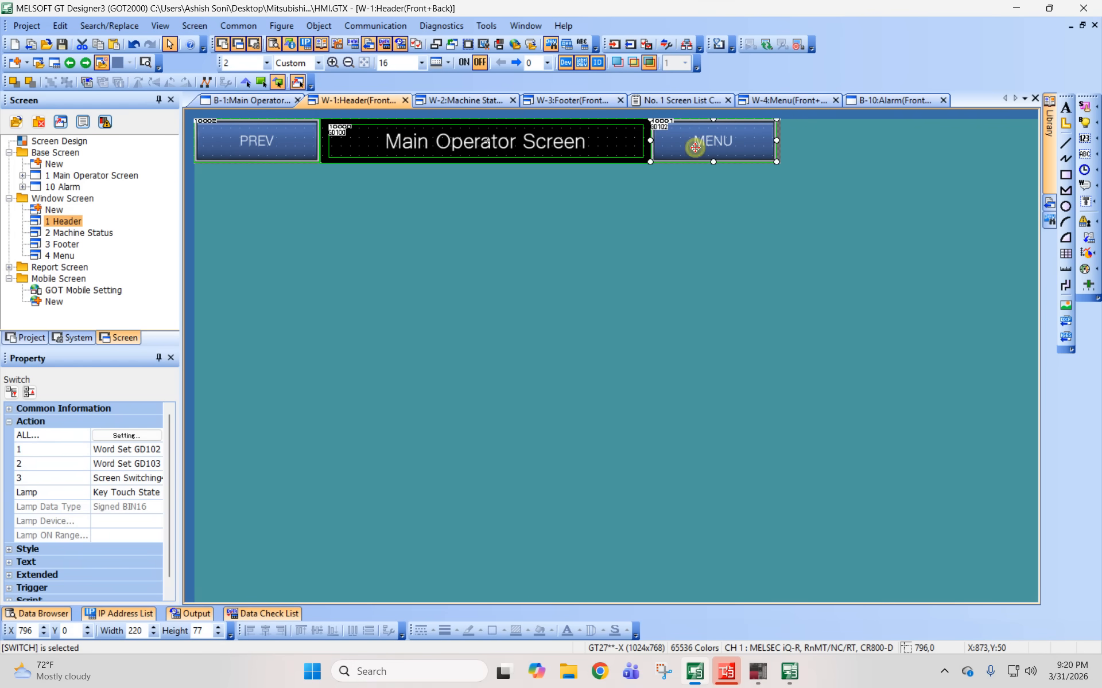
click(669, 231)
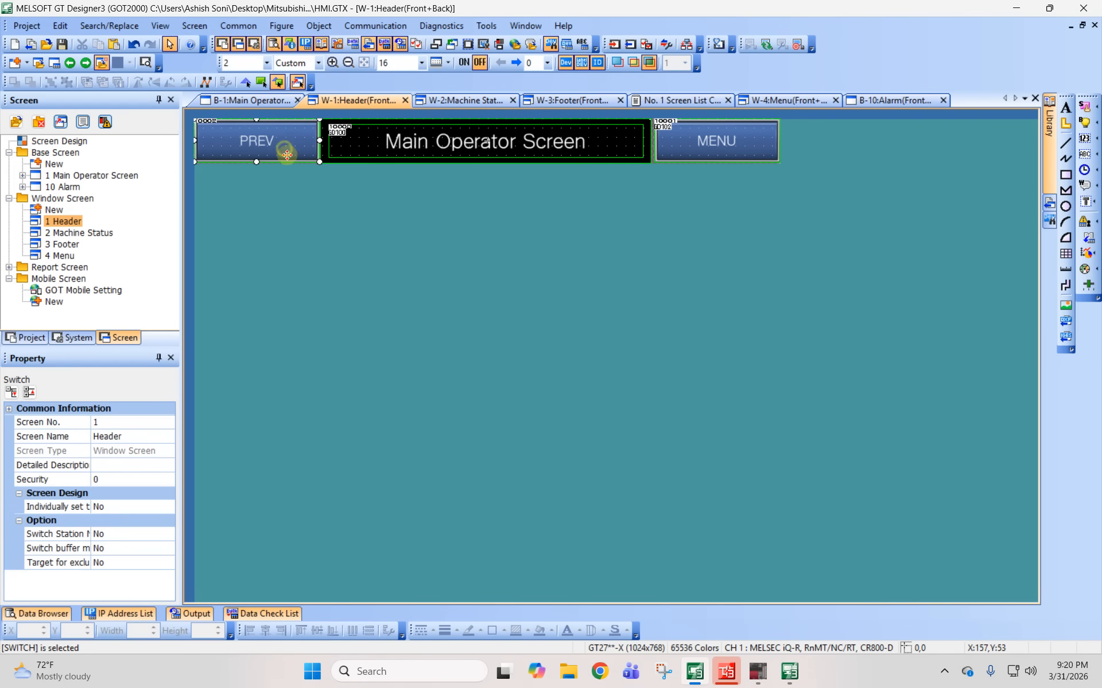
click(430, 163)
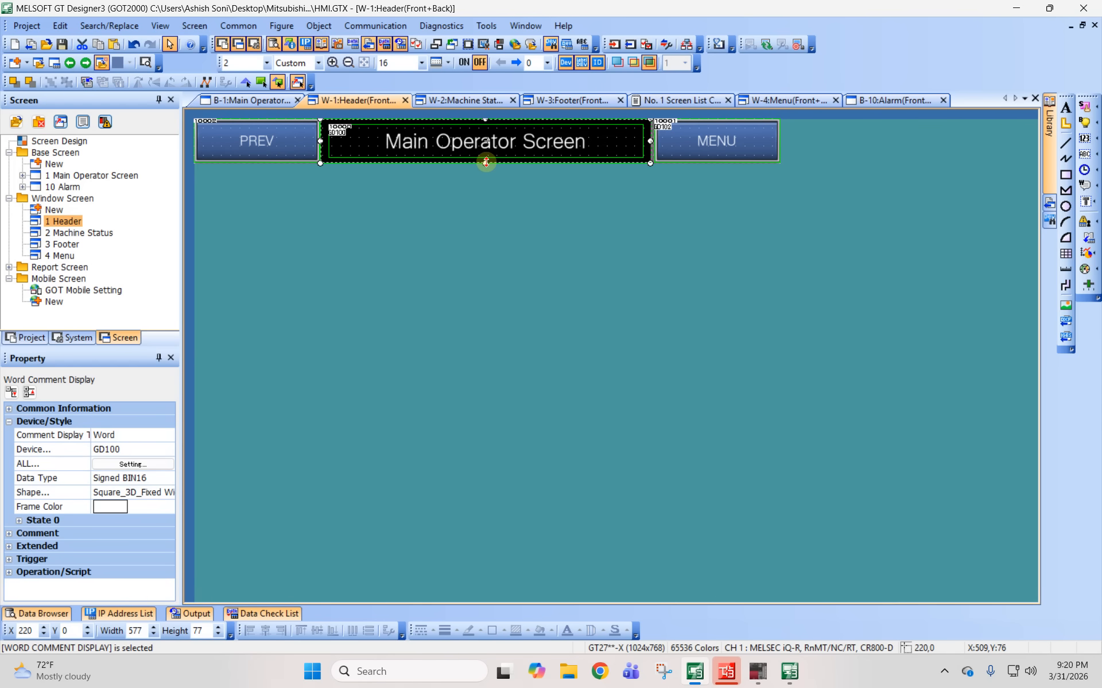
drag(485, 164, 463, 152)
click(473, 232)
click(476, 205)
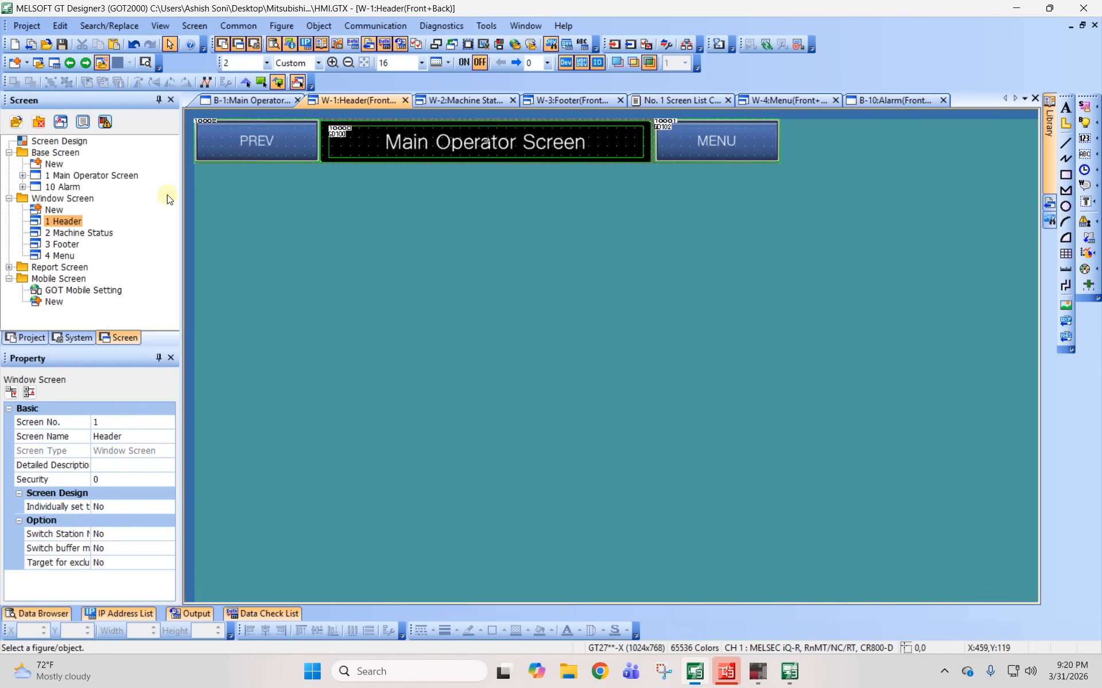
Set the Y size of the Header window screen to 80.
right_click(67, 225)
click(111, 481)
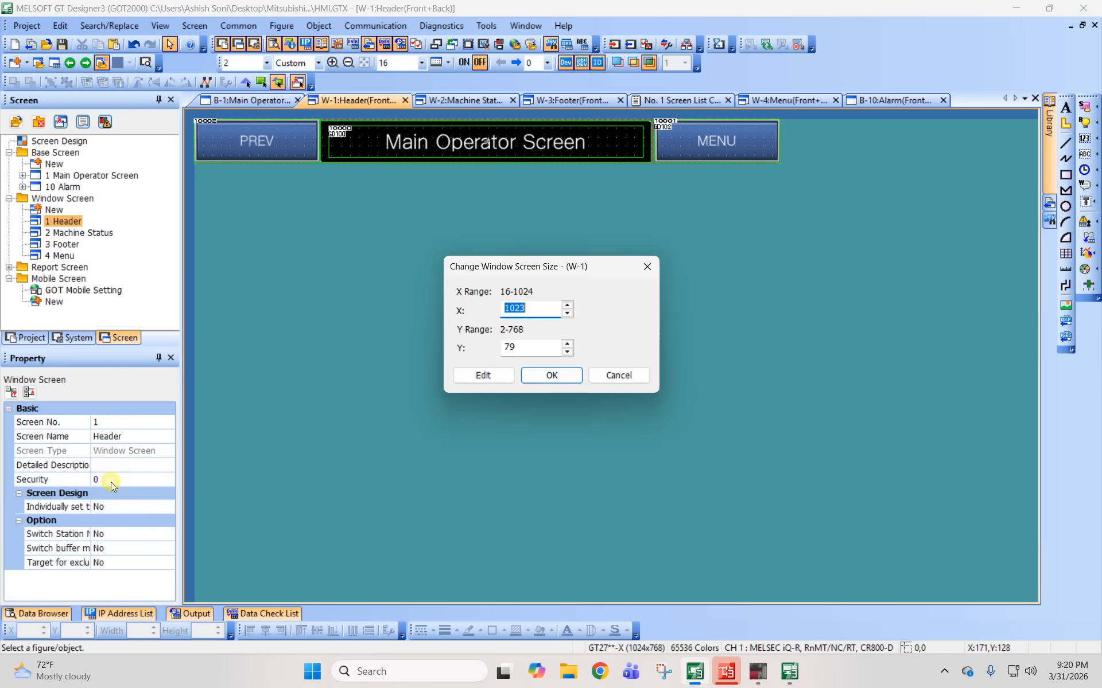
drag(526, 348, 355, 338)
text(80)
key(Return)
click(377, 286)
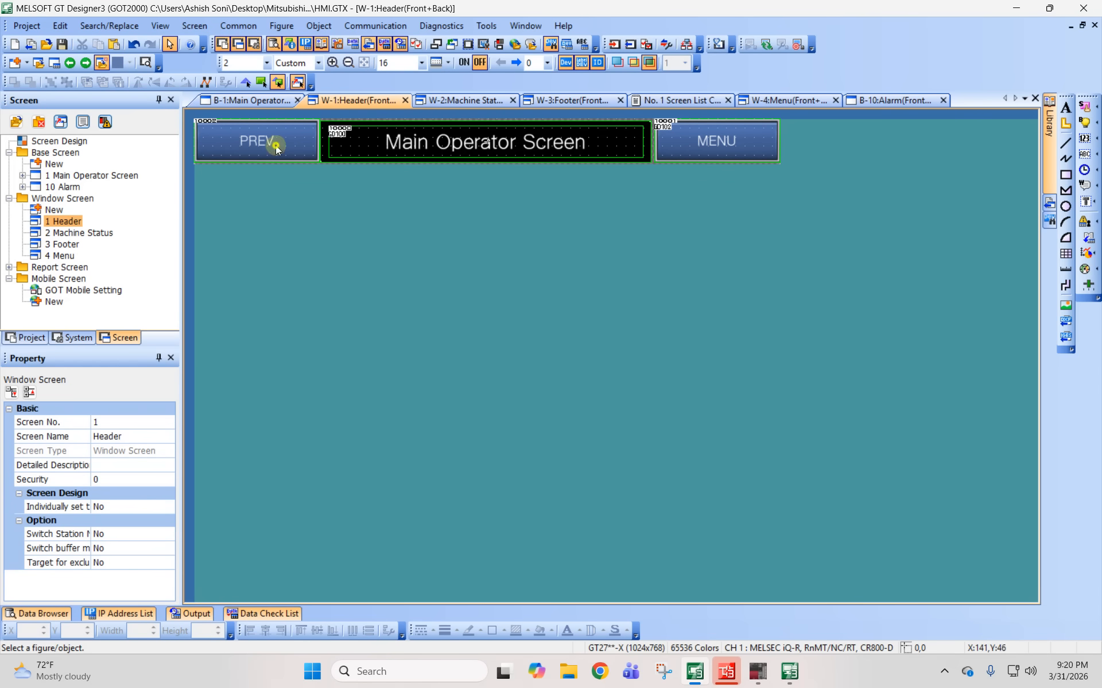
Set the height of the PREV switch, title display and MENU switch to 80 and align their tops.
click(273, 146)
ctrl+click(628, 134)
ctrl+click(733, 139)
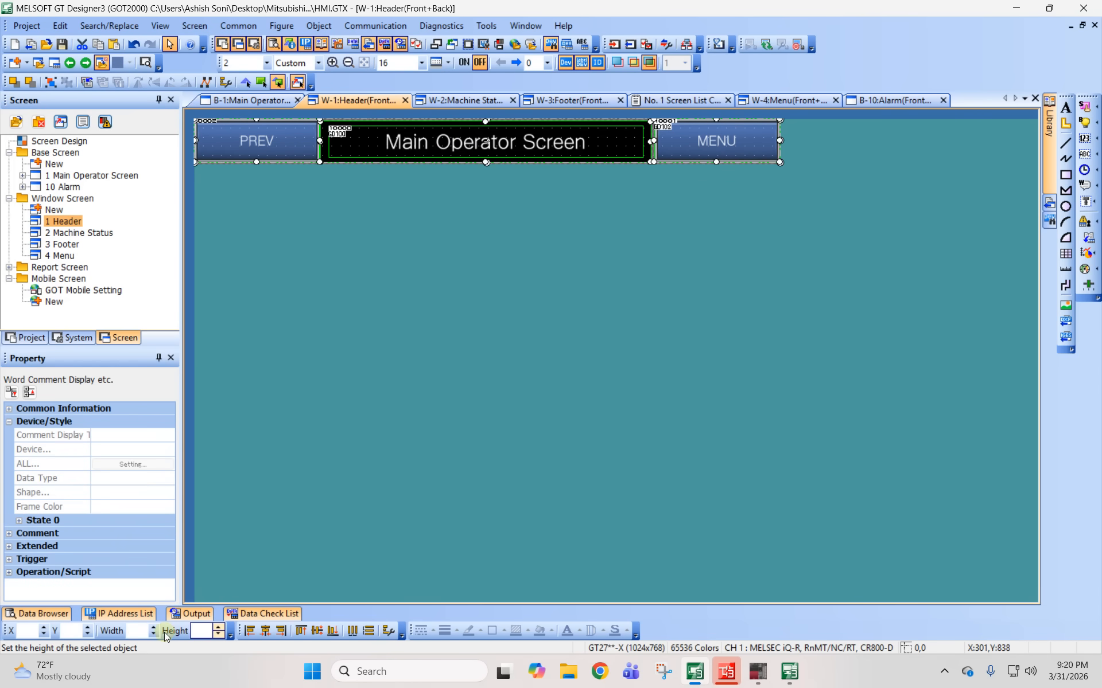
click(195, 632)
text(80)
key(Tab)
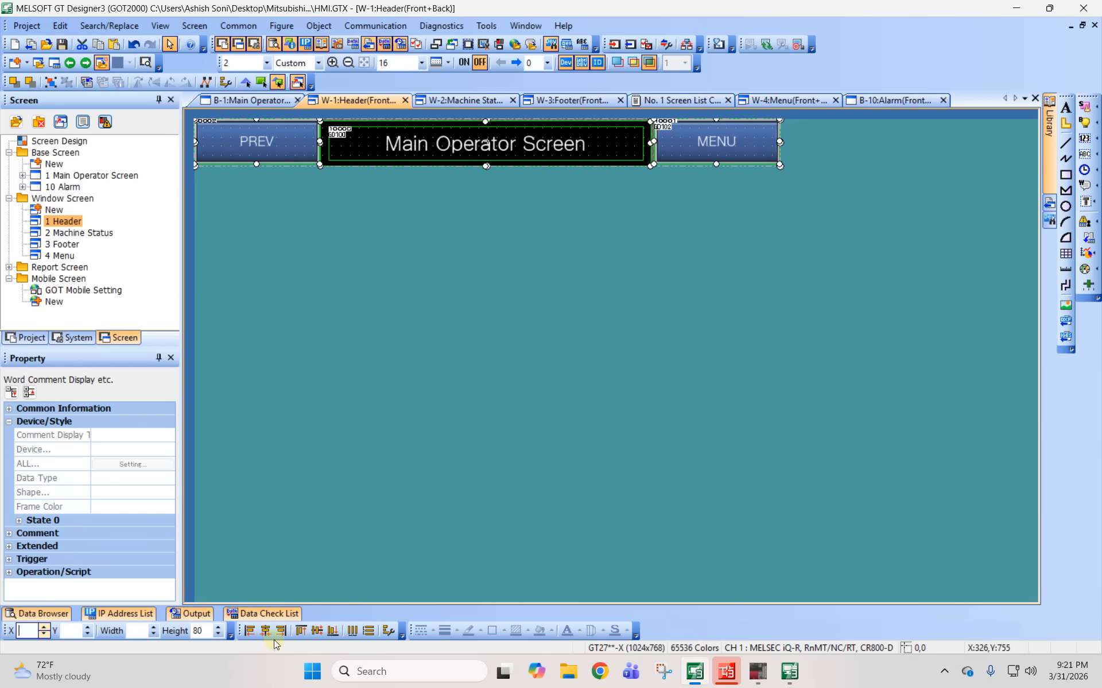
click(301, 631)
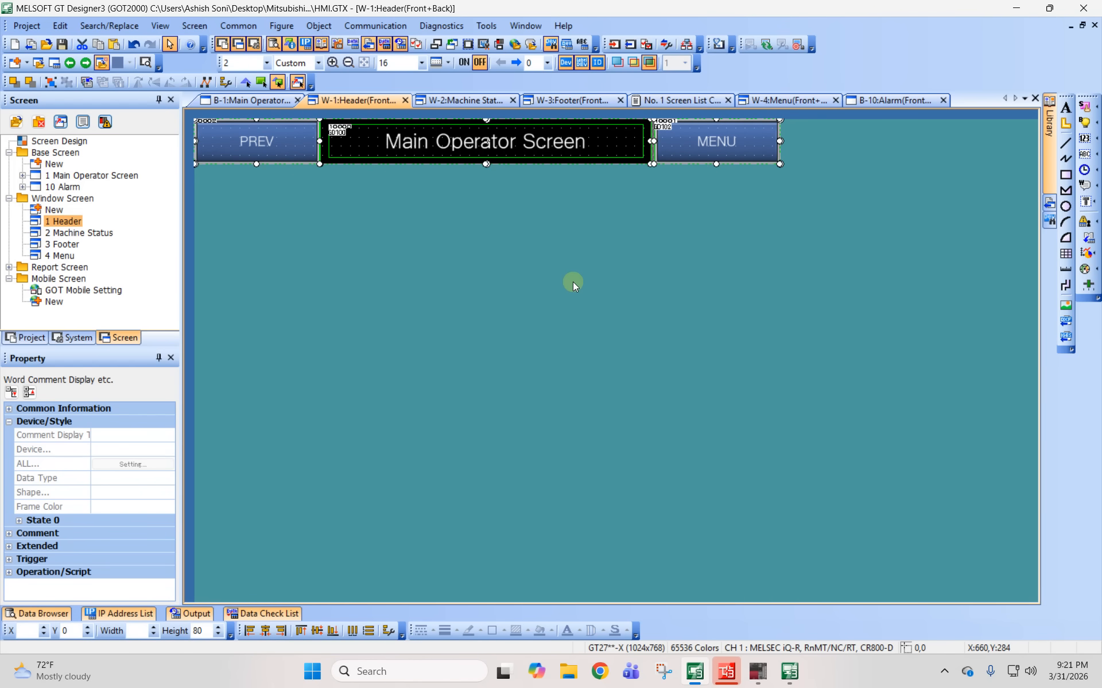
drag(840, 214, 188, 110)
click(595, 347)
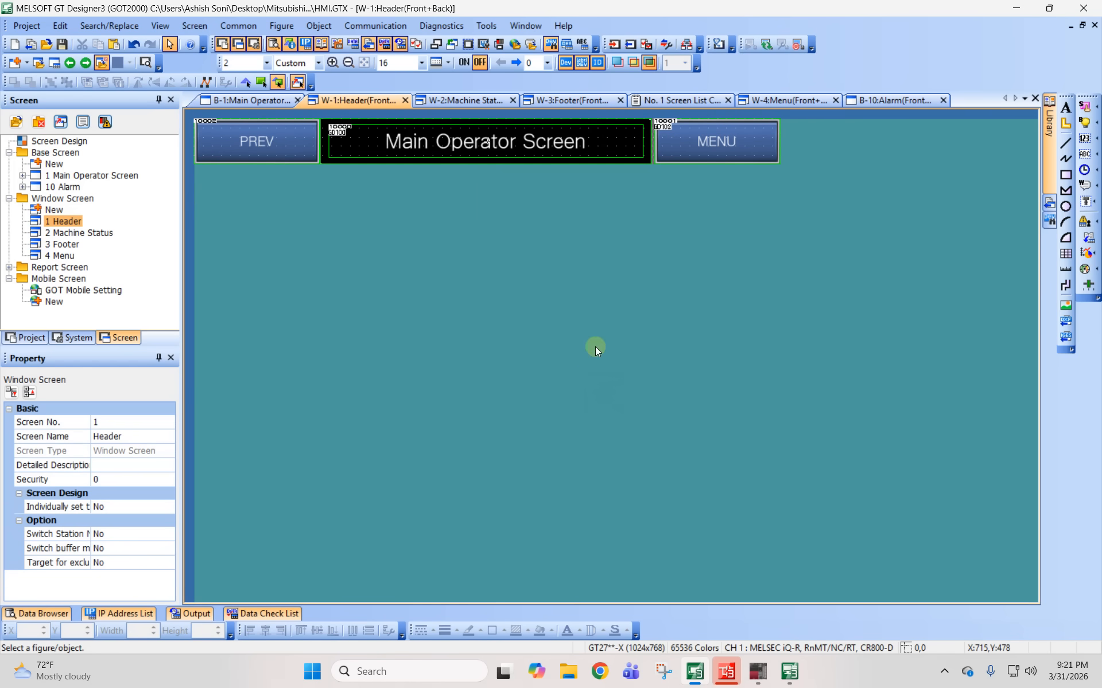
Update the simulator to load the resized header objects.
click(441, 25)
mouse_move(486, 26)
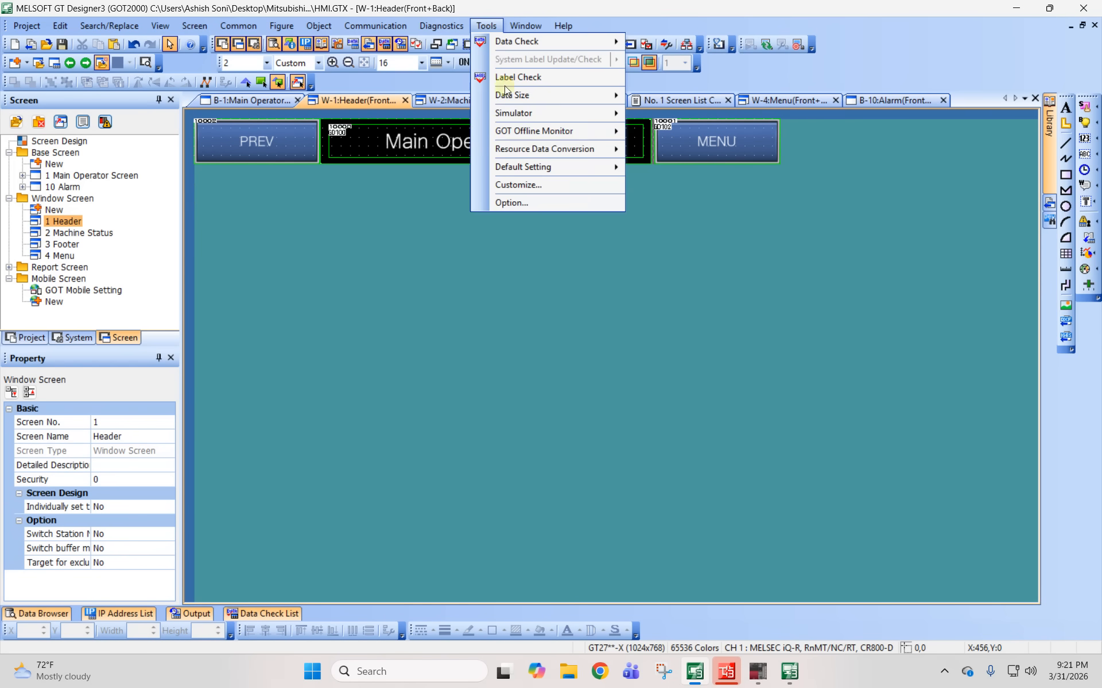
mouse_move(519, 113)
click(706, 131)
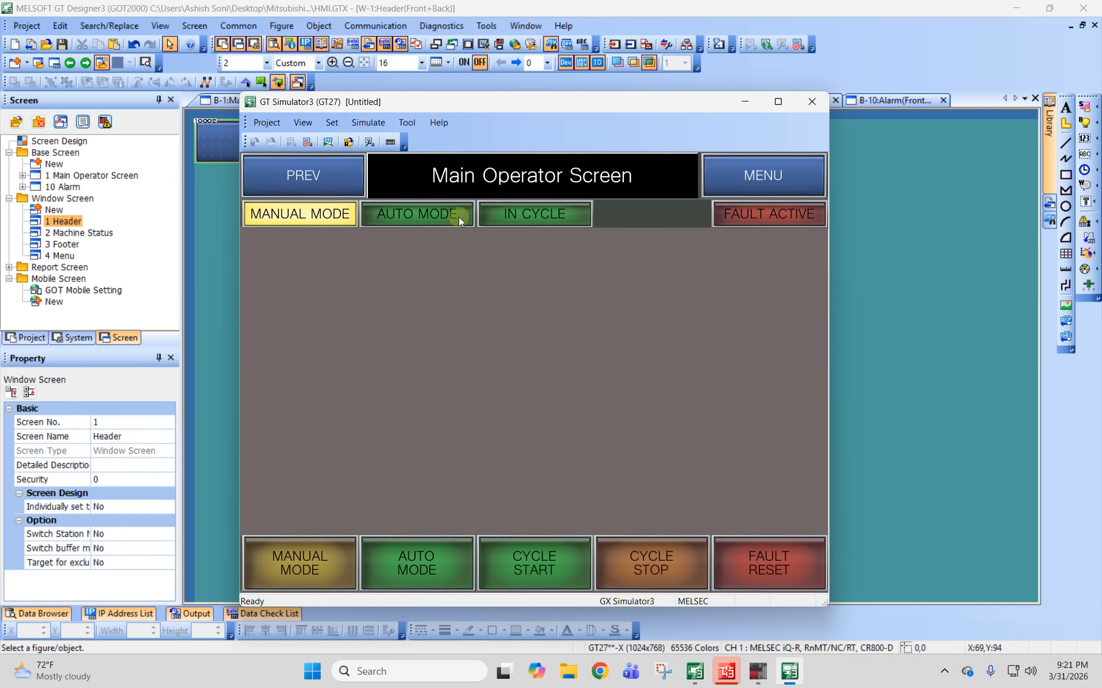
Test switching between the Alarm and Main Operator screens through the MENU window, and go back from Alarm with PREV.
click(762, 179)
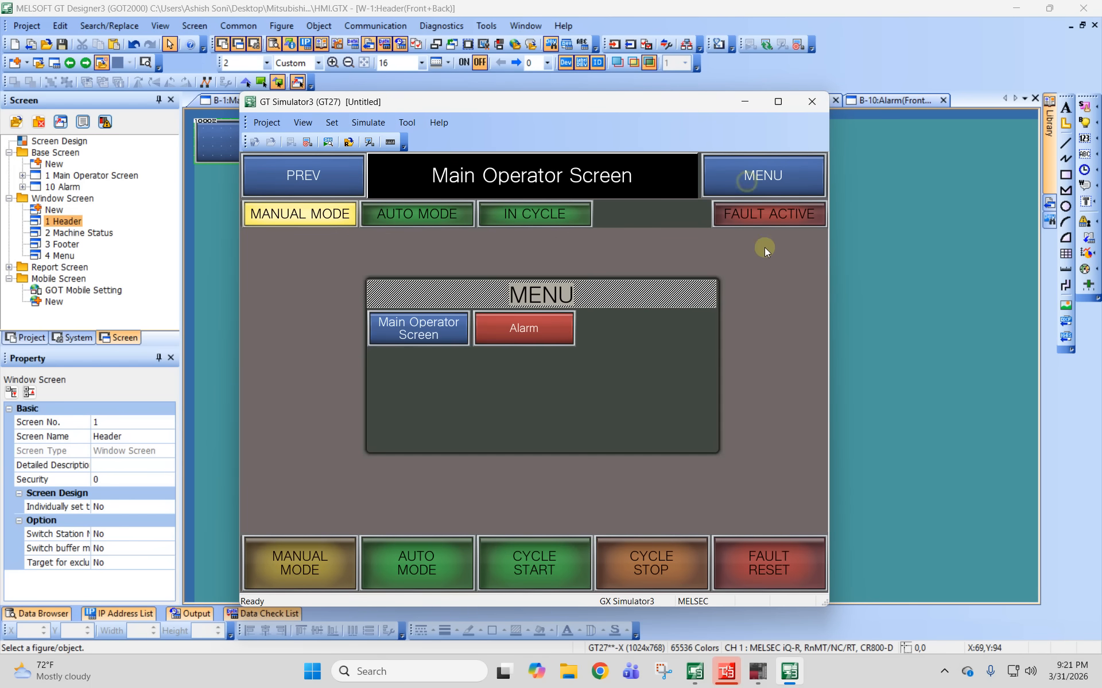
click(510, 327)
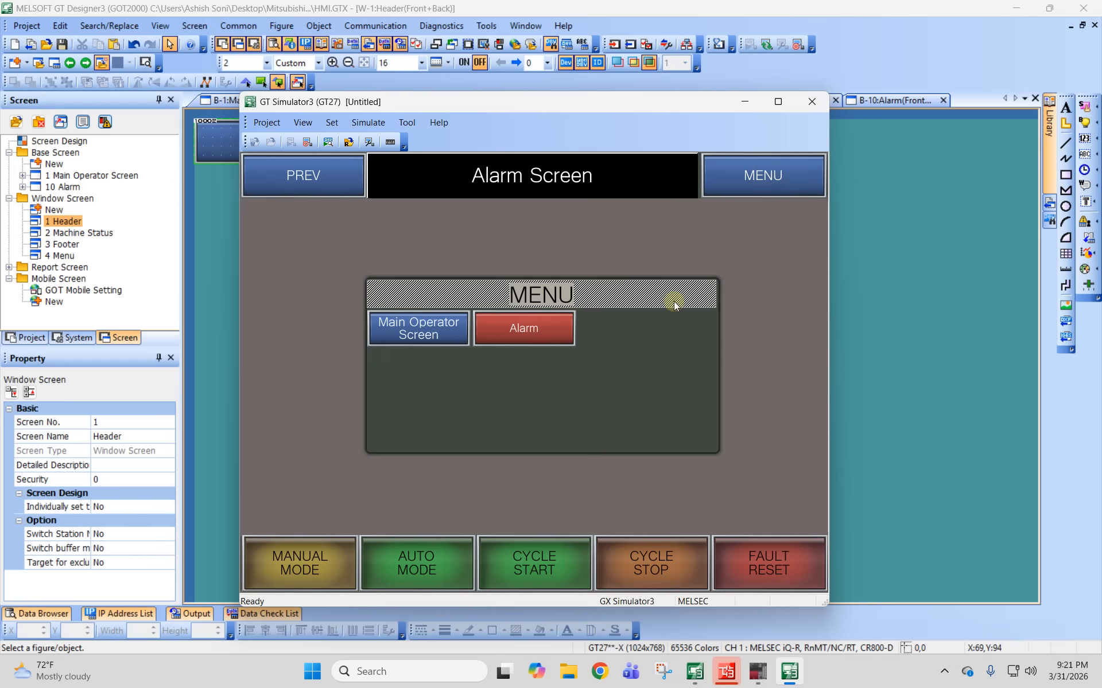
click(411, 329)
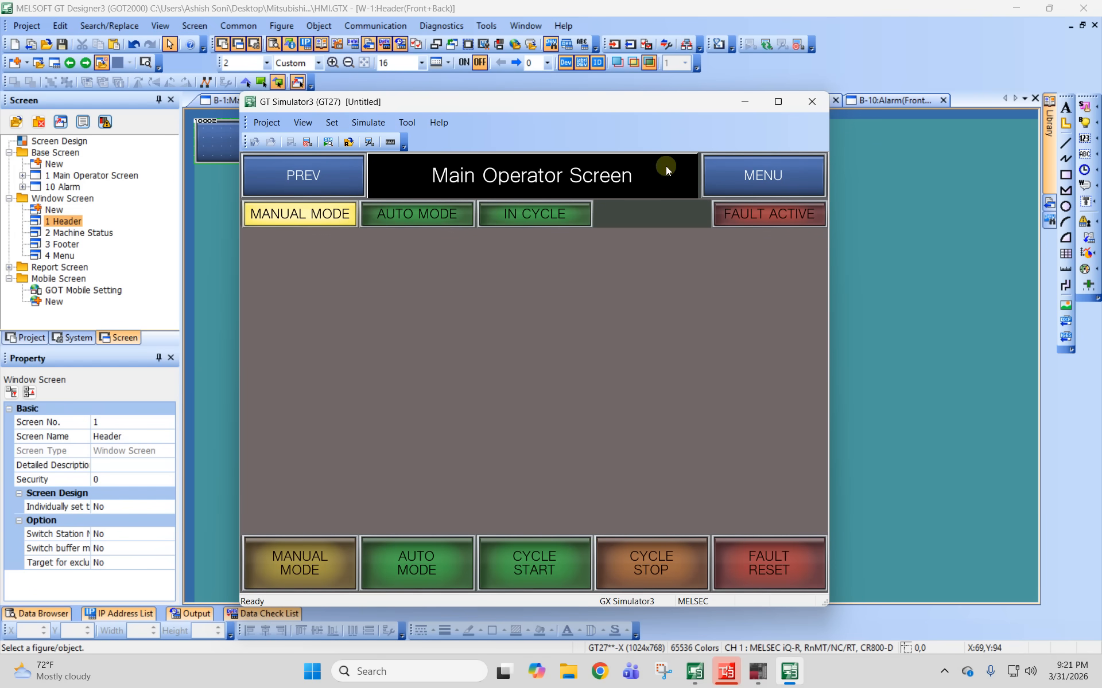
click(760, 173)
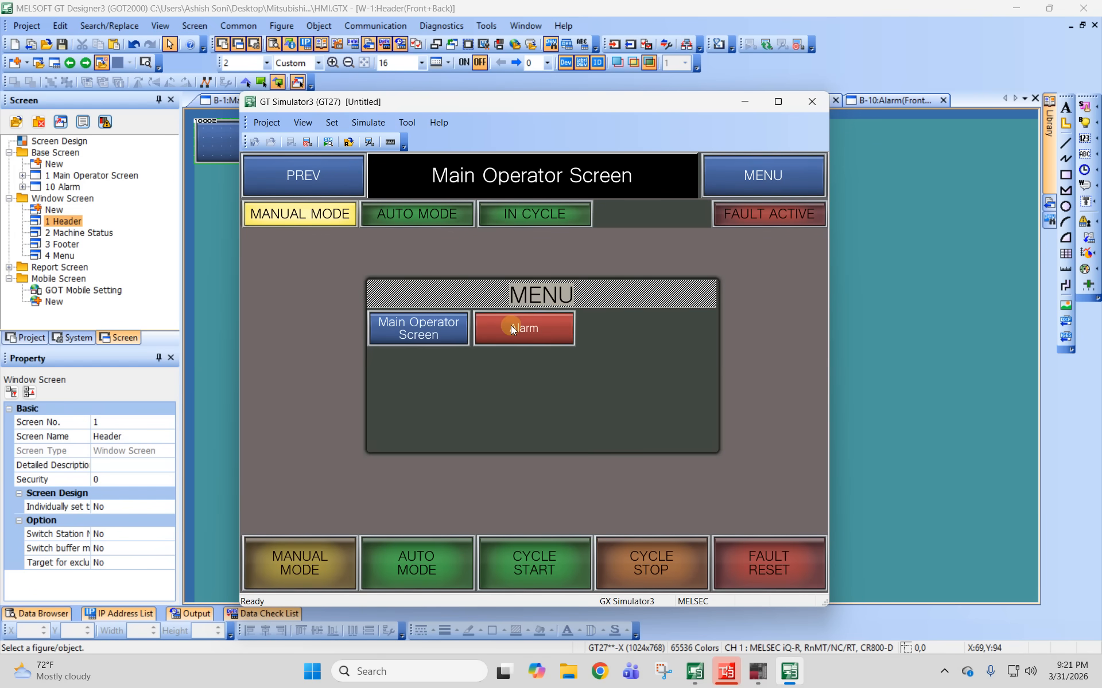
click(511, 327)
click(337, 178)
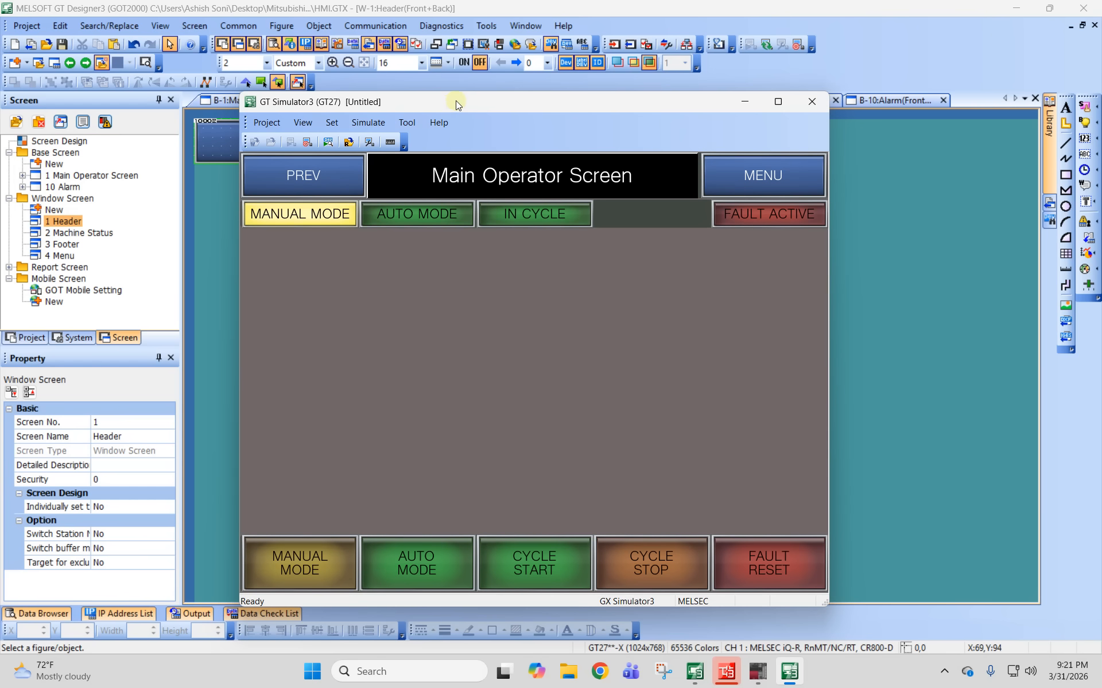
drag(455, 100, 490, 86)
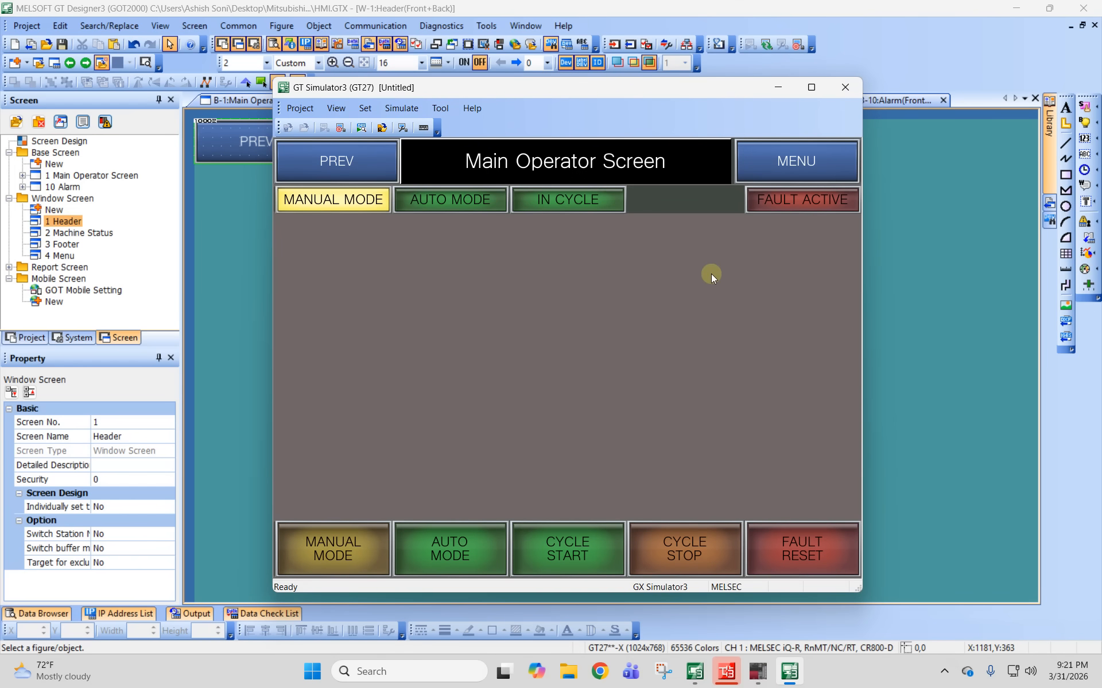
drag(583, 87, 543, 88)
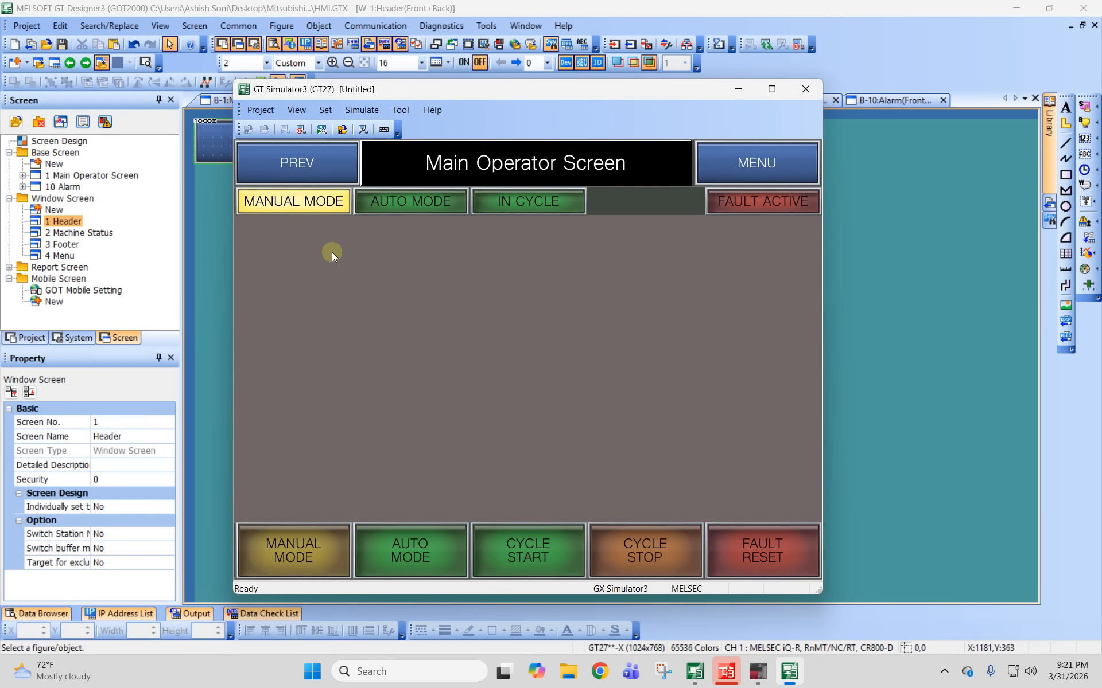
drag(570, 90, 600, 92)
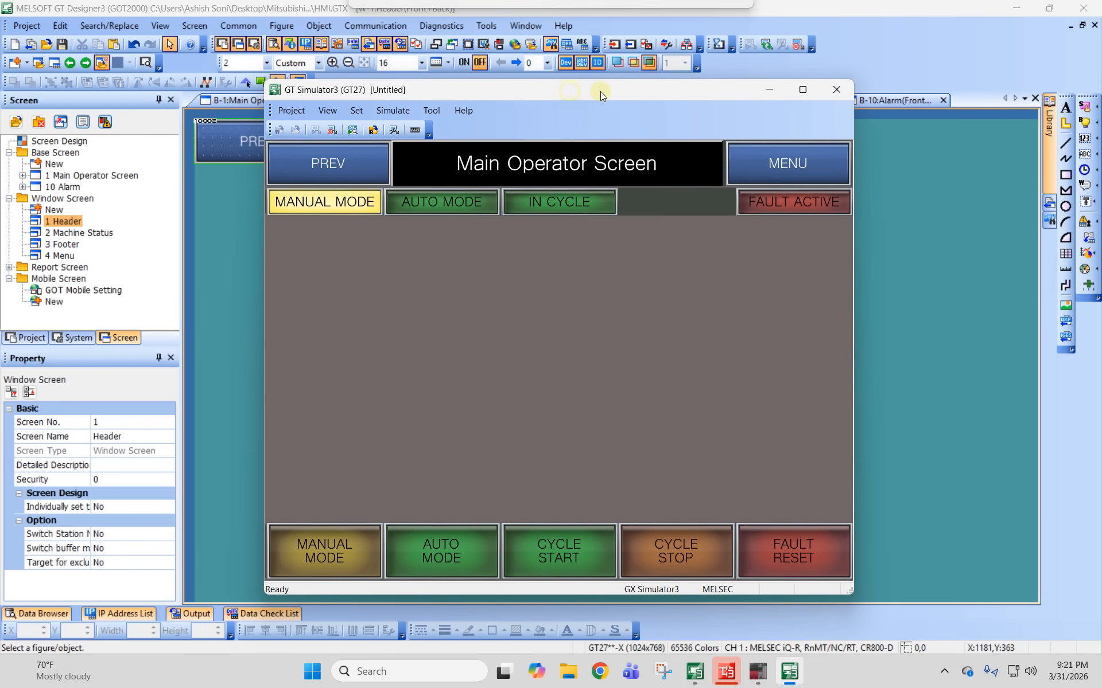